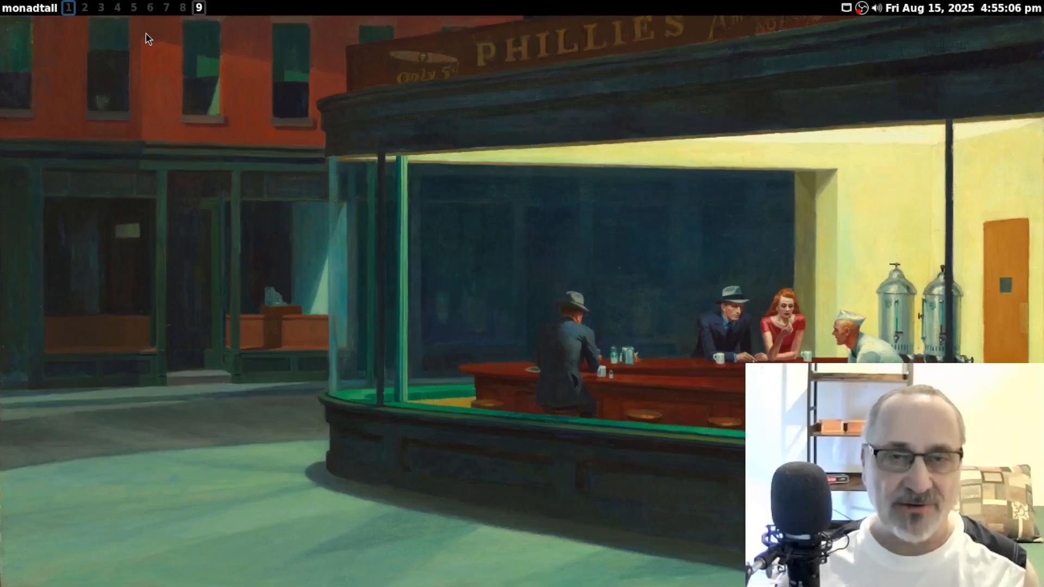
# - Open a terminal and run fastfetch to display the system information
pyautogui.press('super+Return')
pyautogui.write('fas')
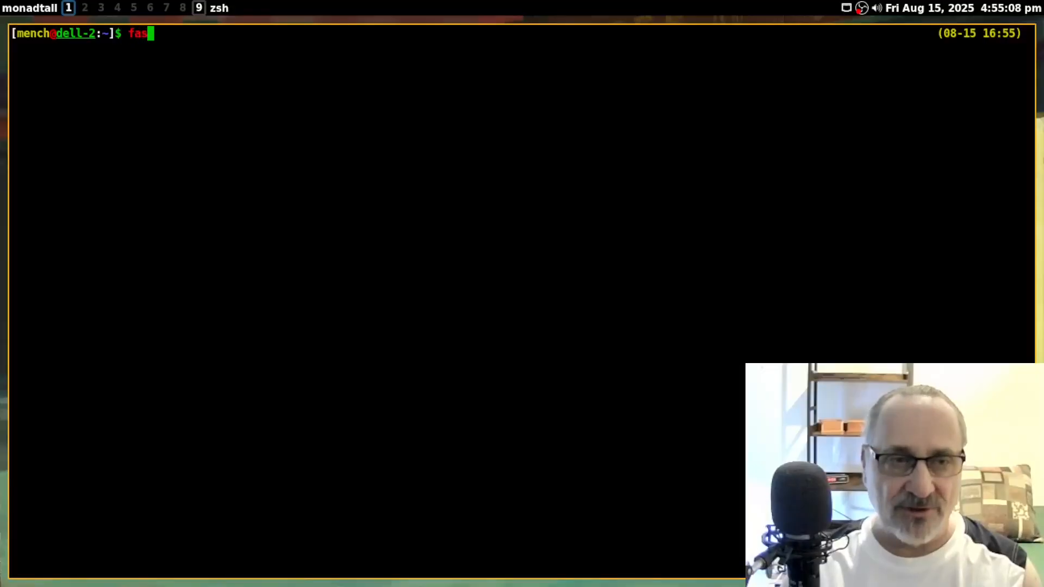
pyautogui.write('tfetch')
pyautogui.press('Return')
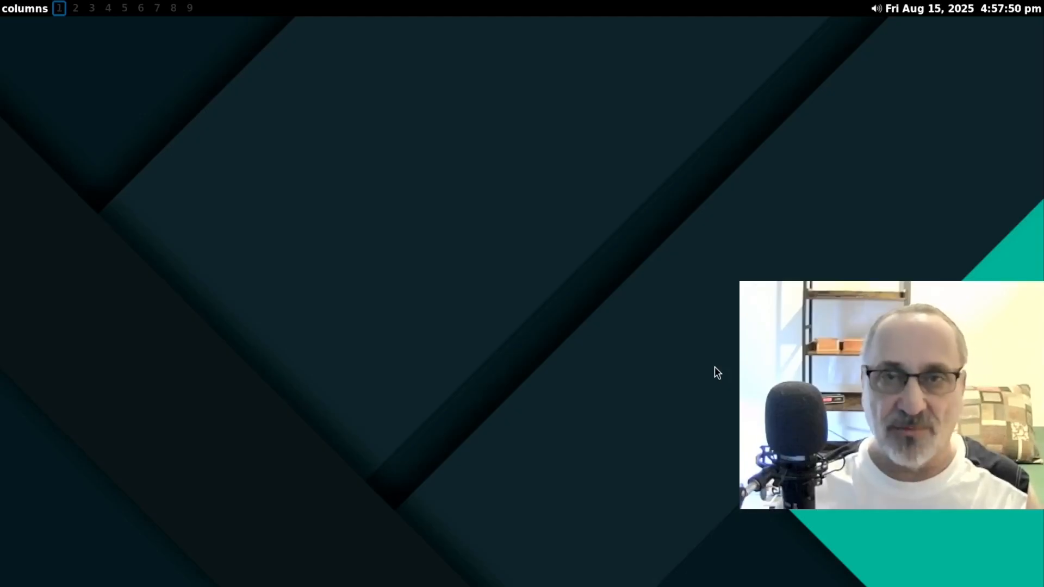
# - Display the Debian machine's system information with fastfetch in a new terminal, and close that terminal
pyautogui.press('super+Return')
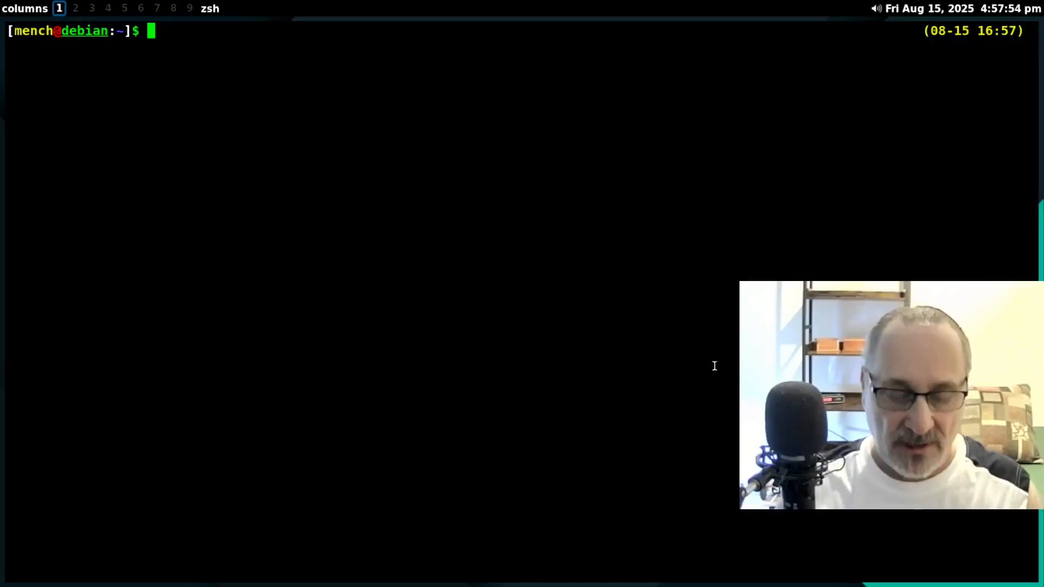
pyautogui.write('fast')
pyautogui.write('fetch')
pyautogui.press('Return')
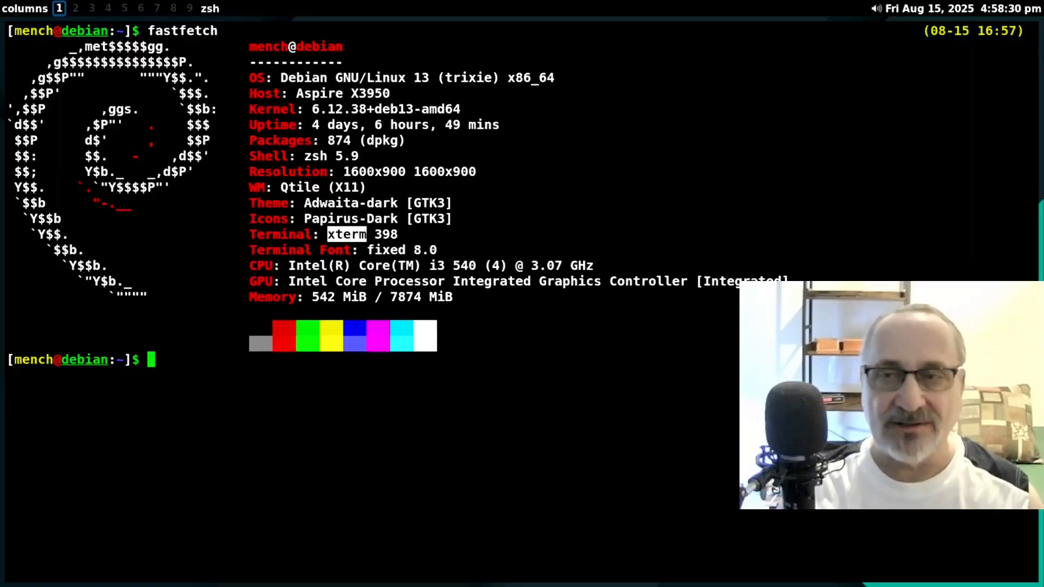
pyautogui.press('super+w')
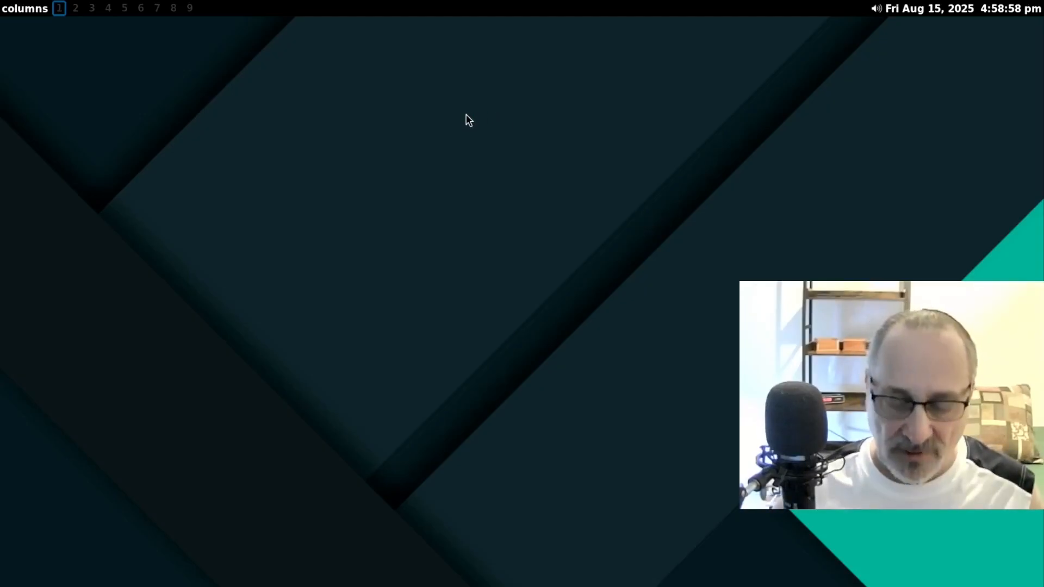
# - Refresh the package lists with sudo apt update in a new terminal, entering the account password for sudo
pyautogui.press('super+Return')
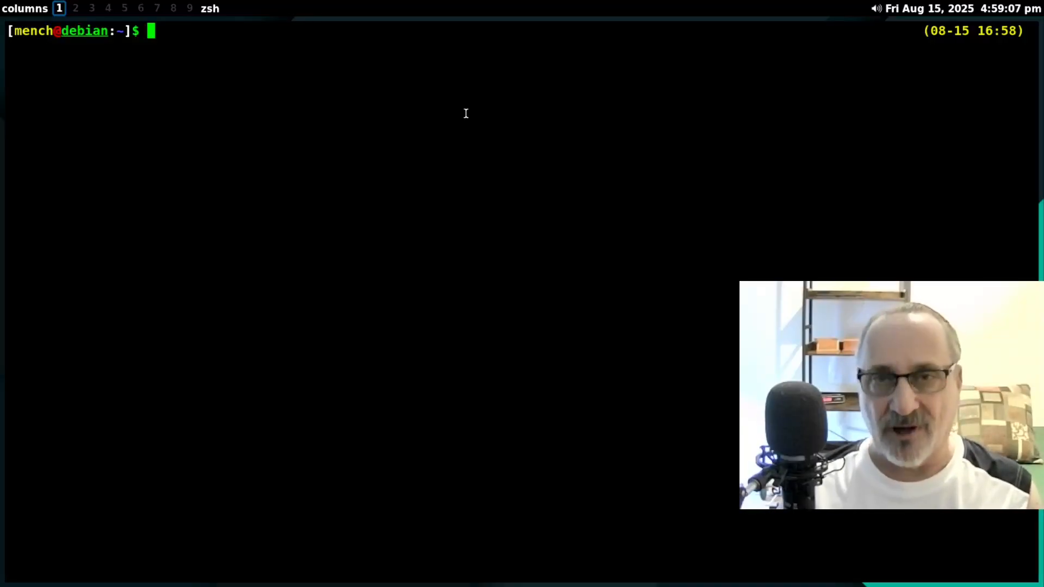
pyautogui.write('sudo a')
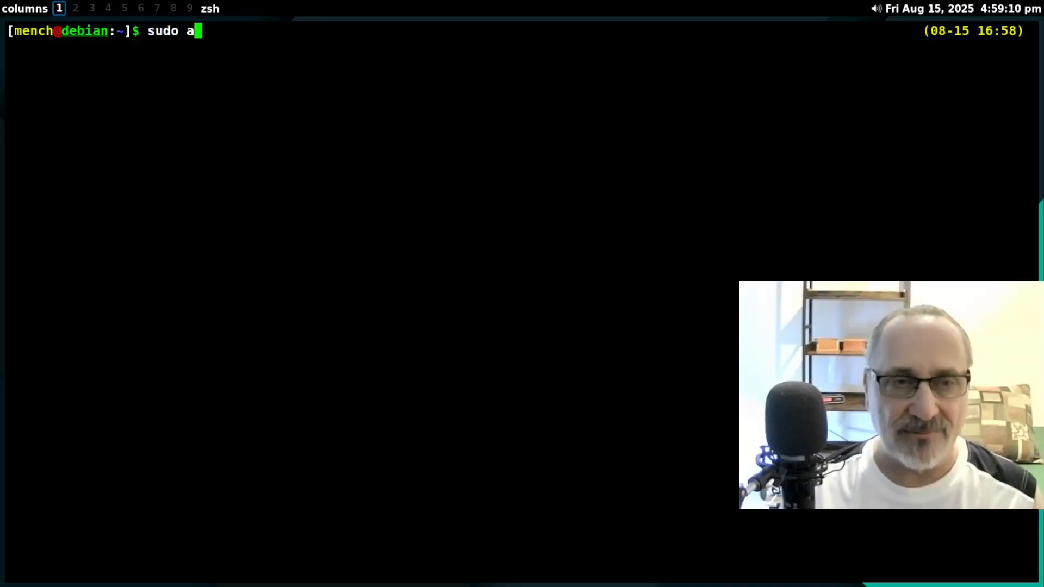
pyautogui.write('pt update')
pyautogui.press('Return')
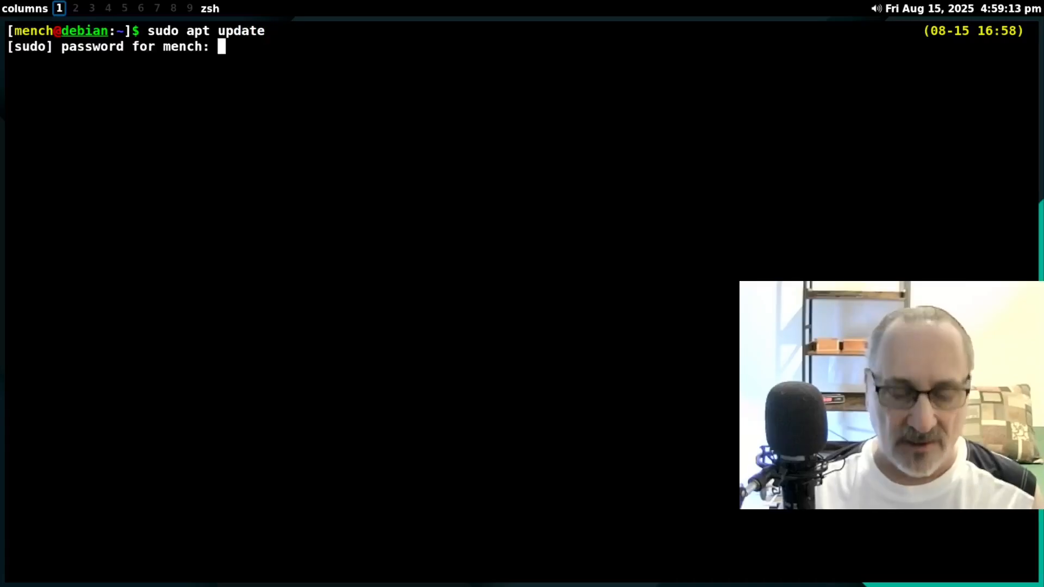
pyautogui.press('Return')
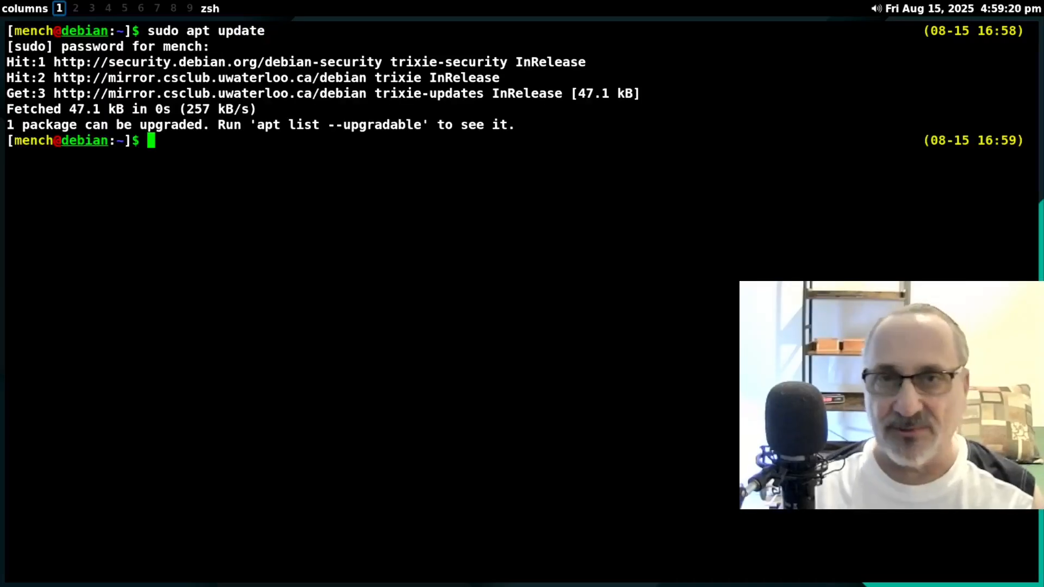
# - List the upgradable packages with apt list --upgradable and examine the available and installed kernel versions
pyautogui.write('apt list ')
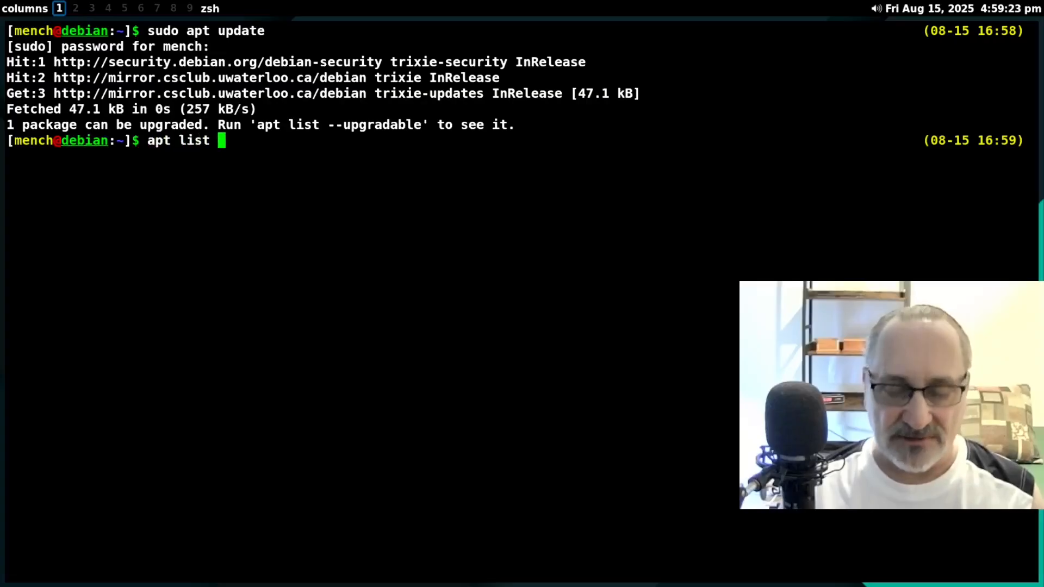
pyautogui.write('--upgra')
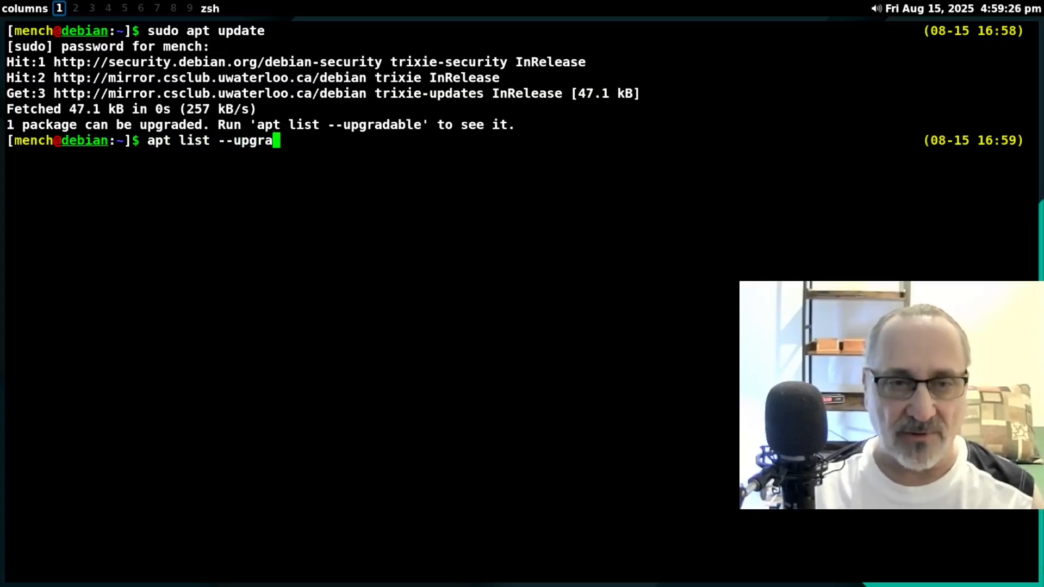
pyautogui.write('dable')
pyautogui.press('Return')
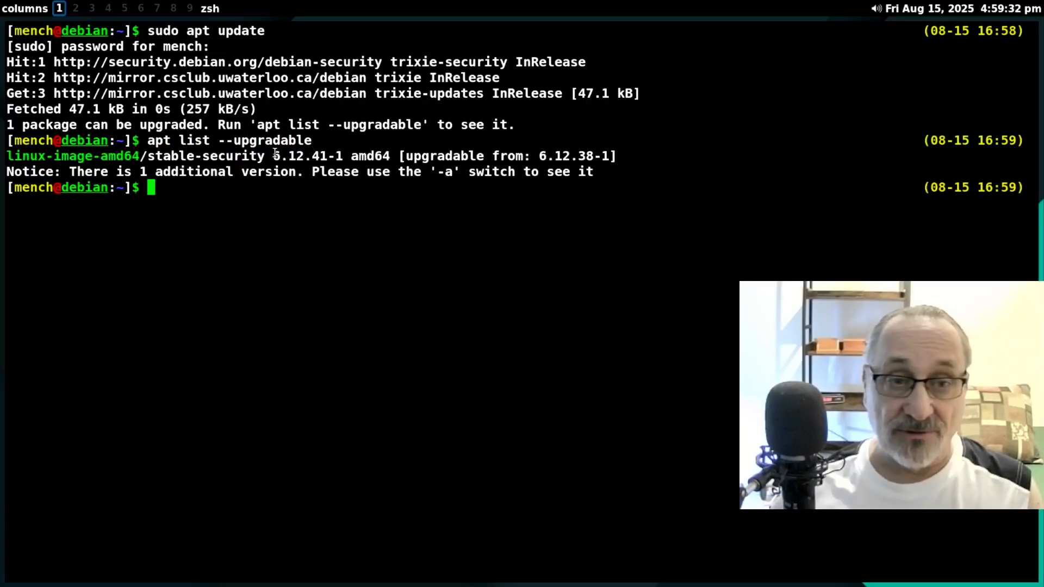
pyautogui.moveTo(272, 156); pyautogui.dragTo(389, 158)
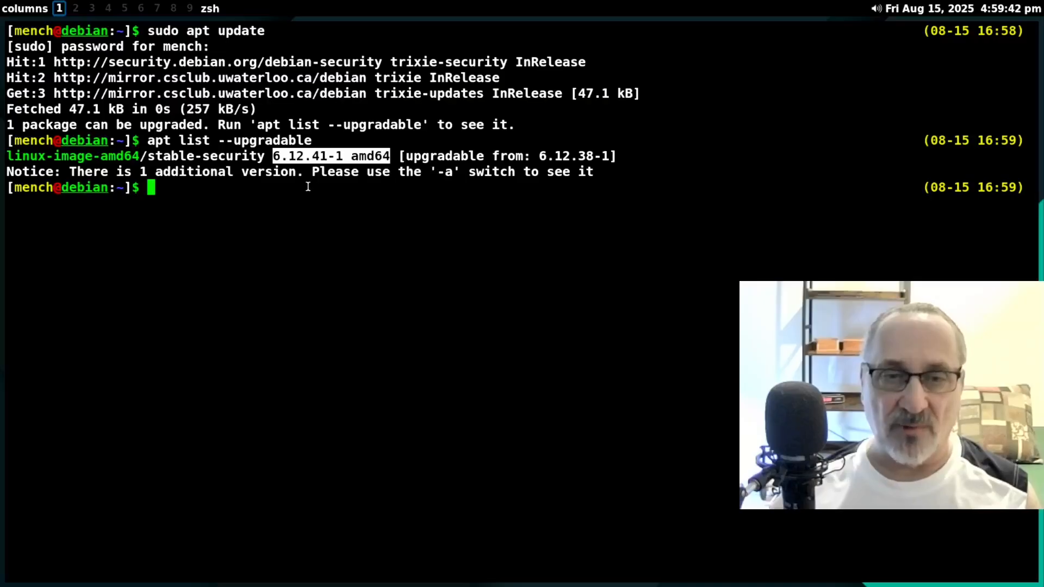
pyautogui.moveTo(531, 156); pyautogui.dragTo(598, 156)
pyautogui.click(319, 212)
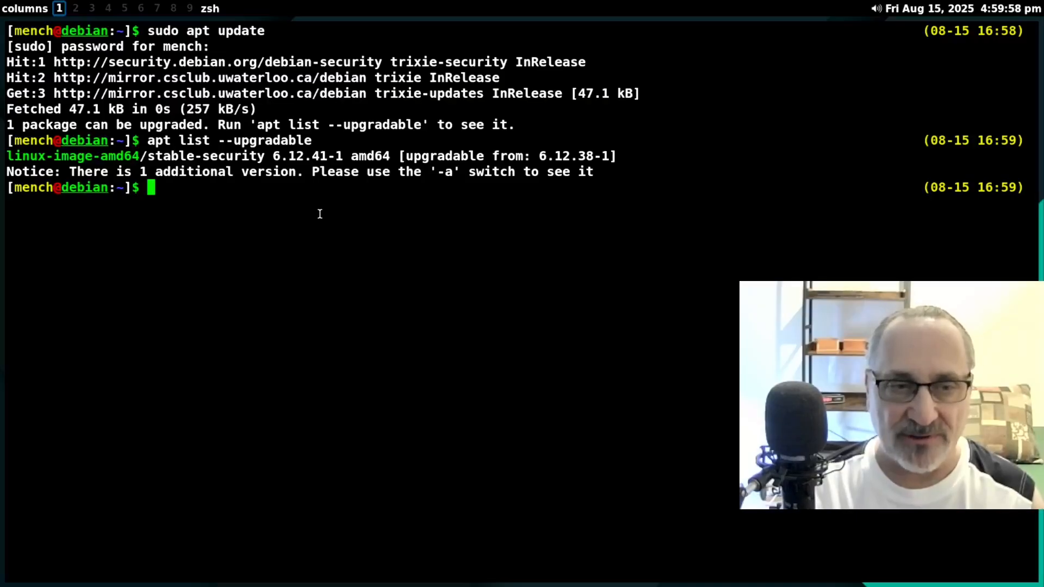
pyautogui.write('sudo ap')
pyautogui.press('BackSpace')
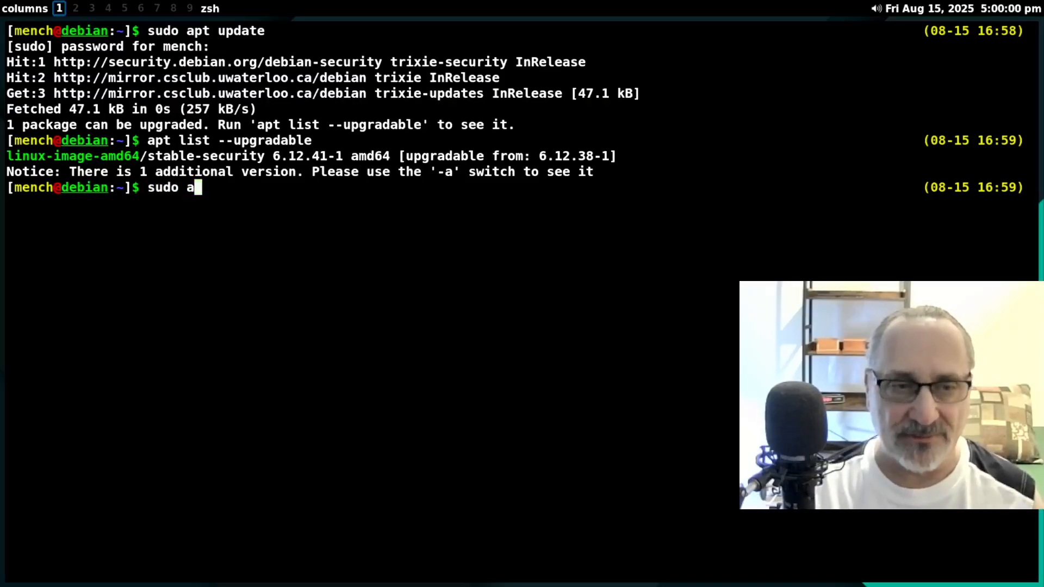
pyautogui.press('BackSpace')
pyautogui.press('BackSpace')
pyautogui.press('BackSpace')
pyautogui.press('BackSpace')
pyautogui.press('BackSpace')
pyautogui.press('BackSpace')
# - Clear the terminal and install the pending kernel upgrade with sudo apt full-upgrade, accepting the default answer to continue
pyautogui.hotkey('ctrl', 'l')
pyautogui.write('s')
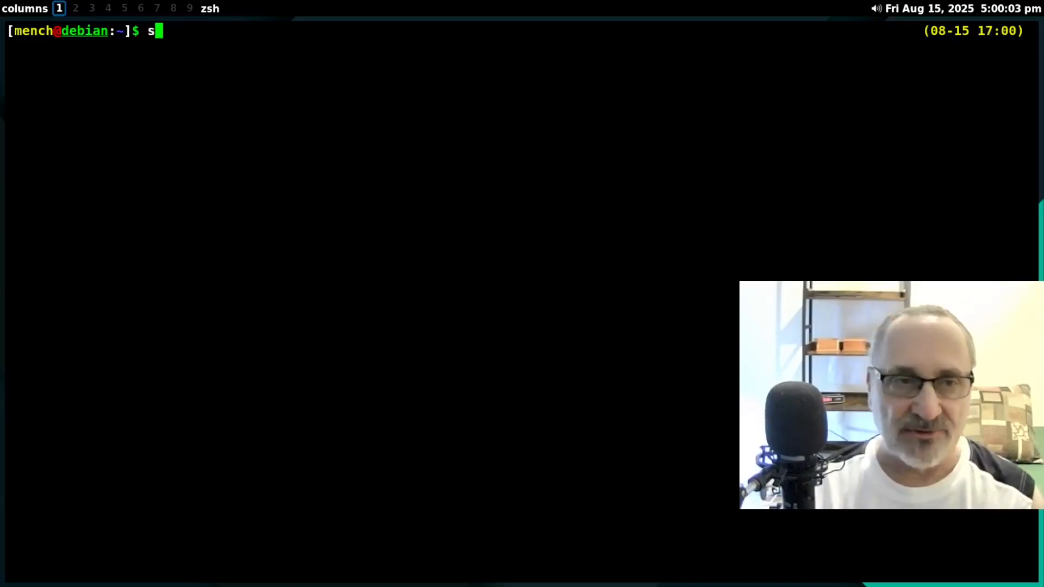
pyautogui.write('udo apt full')
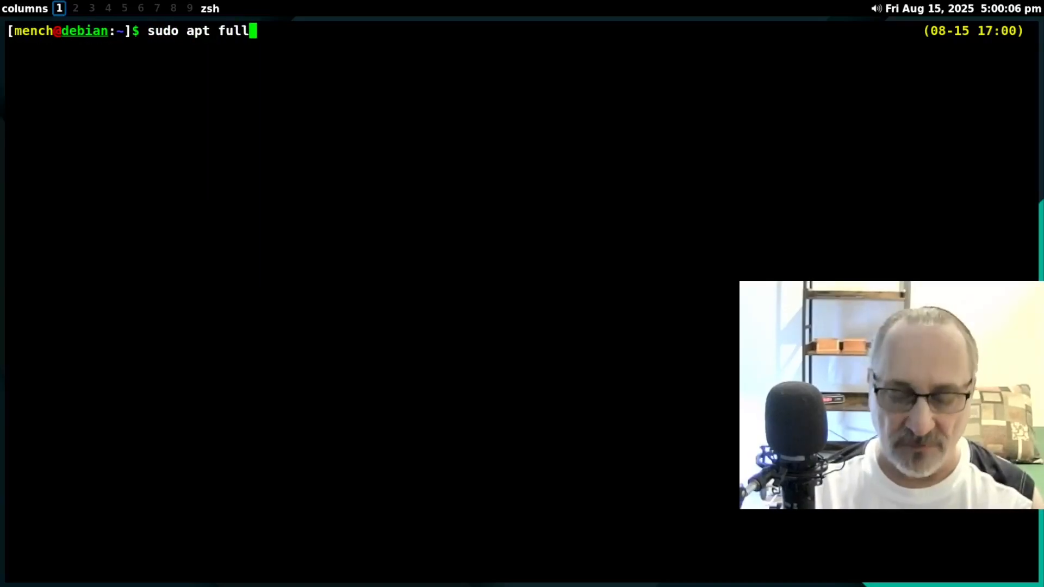
pyautogui.write('-upgrade')
pyautogui.press('Return')
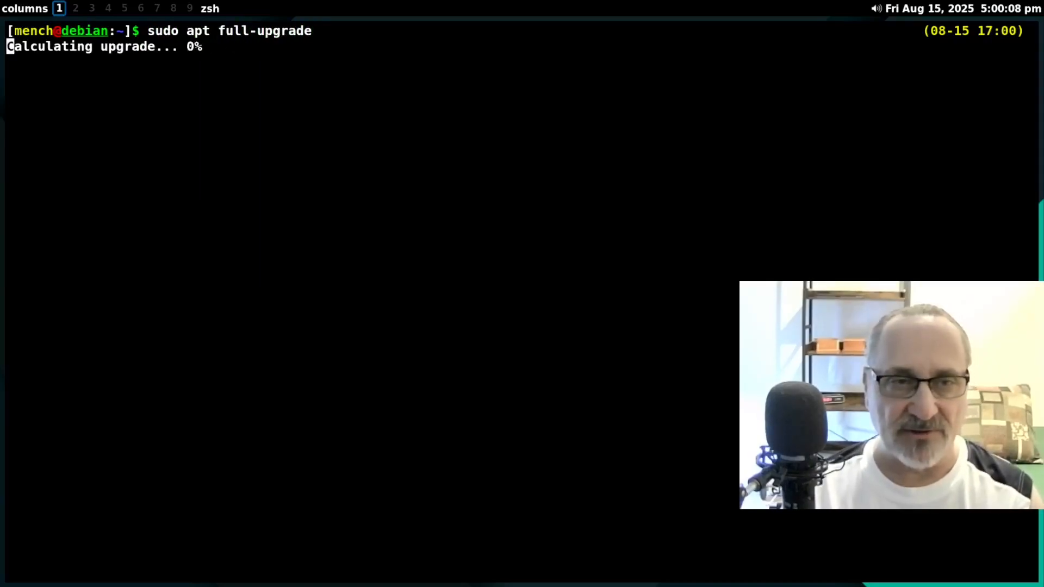
pyautogui.press('Return')
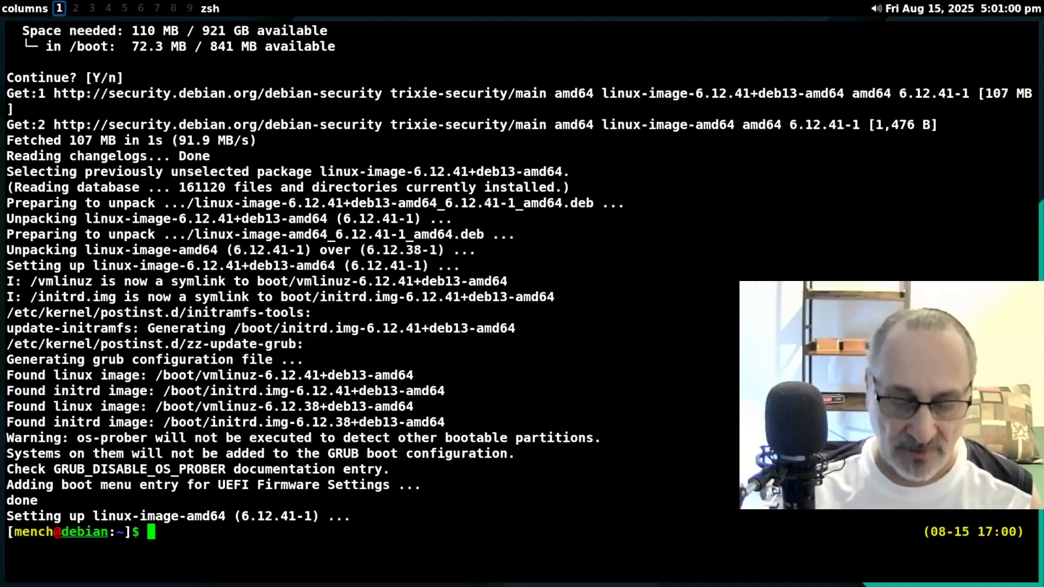
# - Clear the terminal and restart the machine with sudo reboot
pyautogui.hotkey('ctrl', 'l')
pyautogui.write('re')
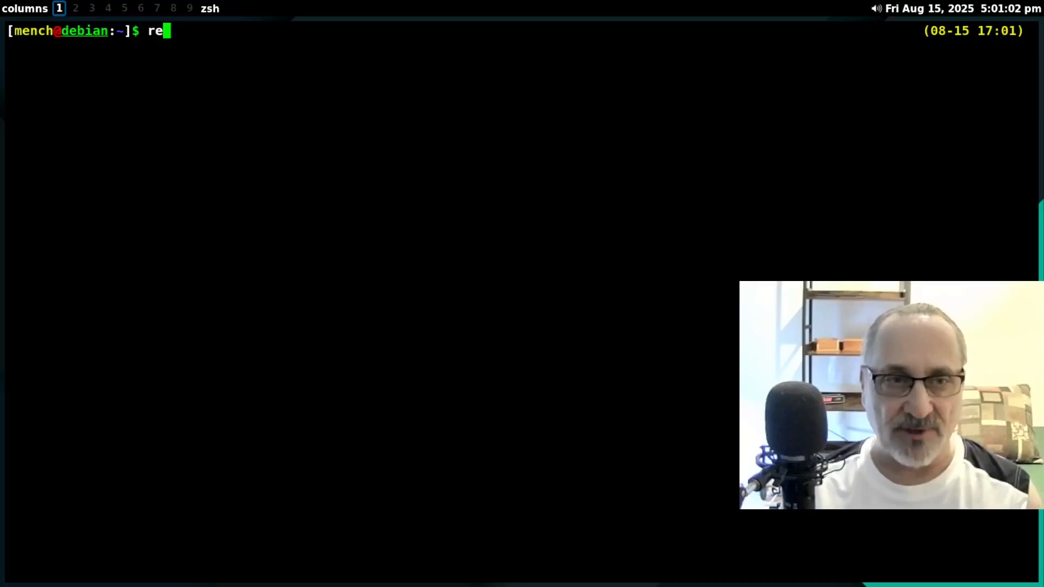
pyautogui.press('BackSpace')
pyautogui.press('BackSpace')
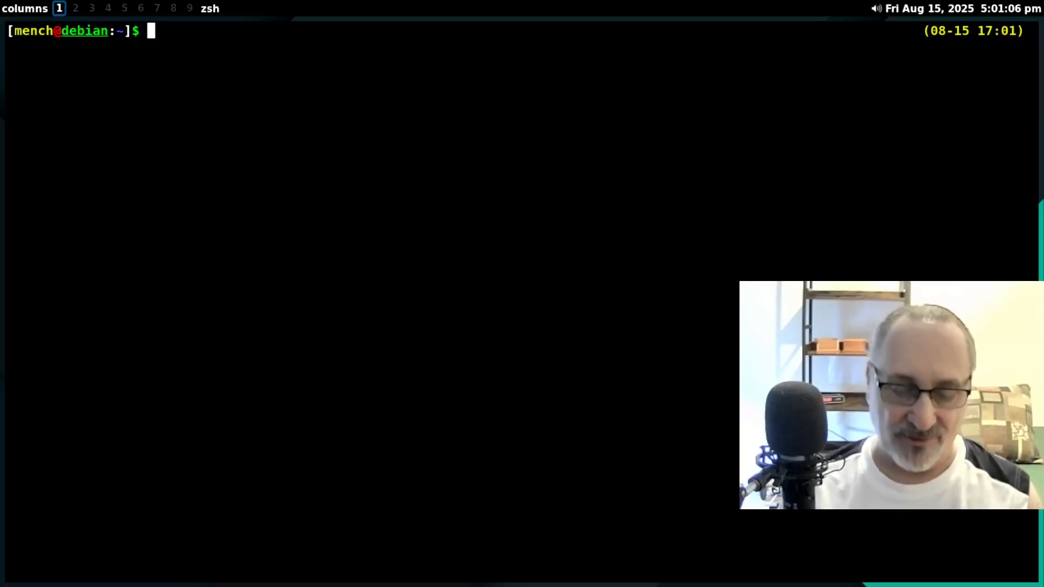
pyautogui.write('sudo reboot')
pyautogui.press('Return')
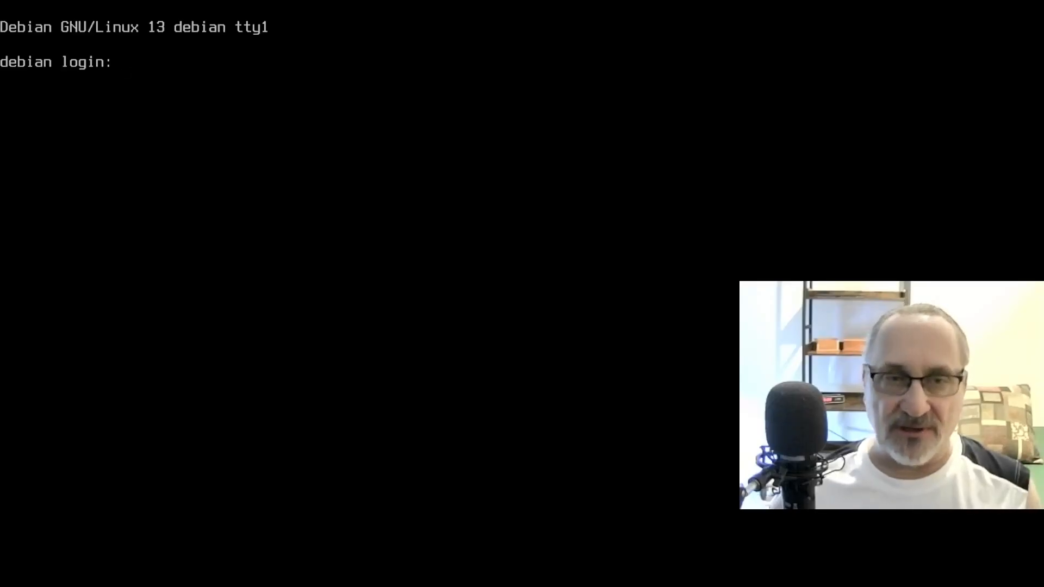
pyautogui.write('meenn')
pyautogui.press('BackSpace')
pyautogui.press('BackSpace')
pyautogui.press('BackSpace')
pyautogui.press('BackSpace')
pyautogui.press('BackSpace')
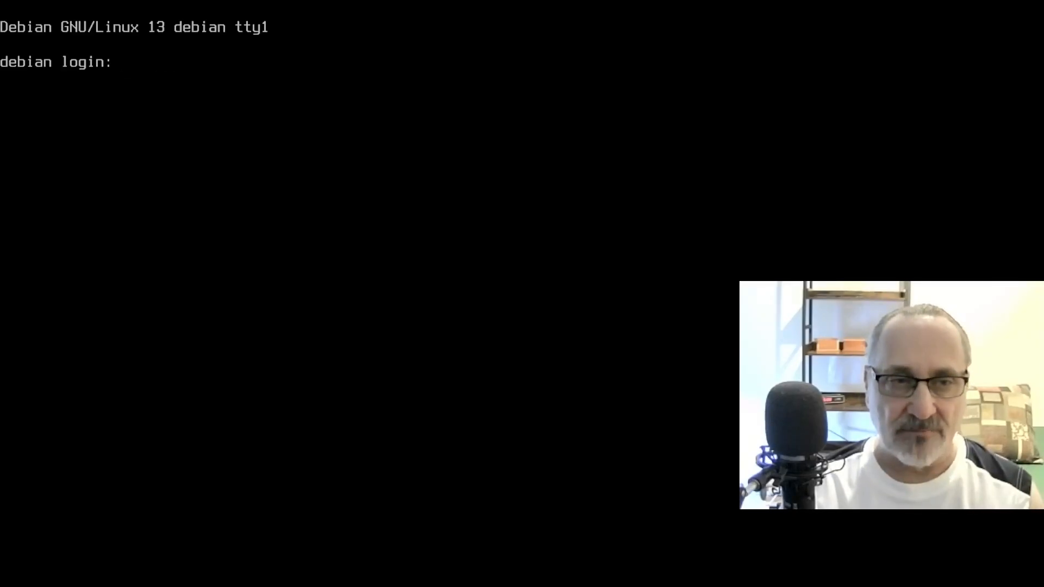
# - Log in at the Debian console with the account's username and password
pyautogui.write('mench')
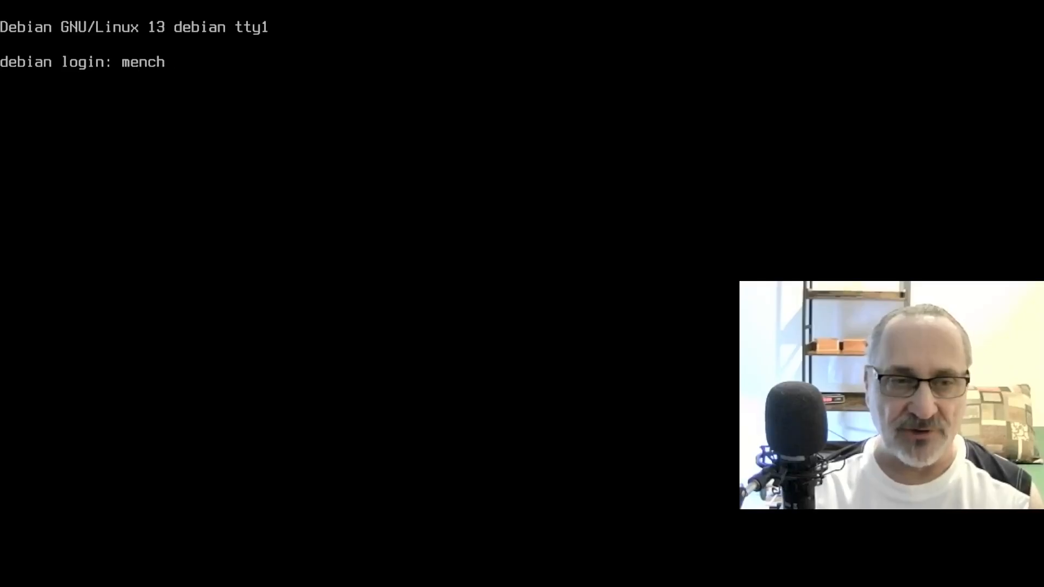
pyautogui.press('Return')
pyautogui.press('Return')
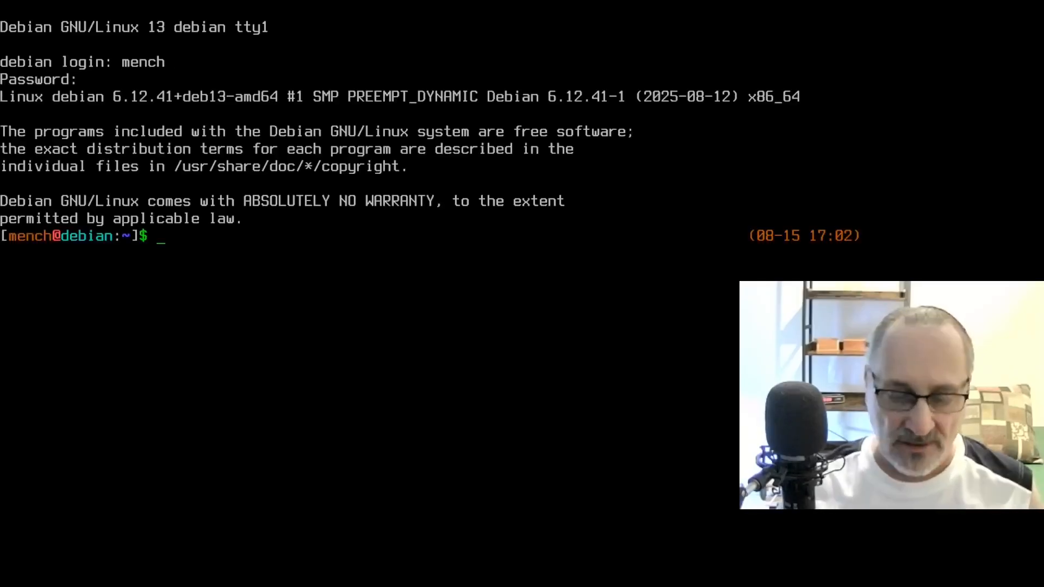
# - Clear the console and start the graphical session with startx, and adjust the system volume
pyautogui.hotkey('ctrl', 'l')
pyautogui.write('startx')
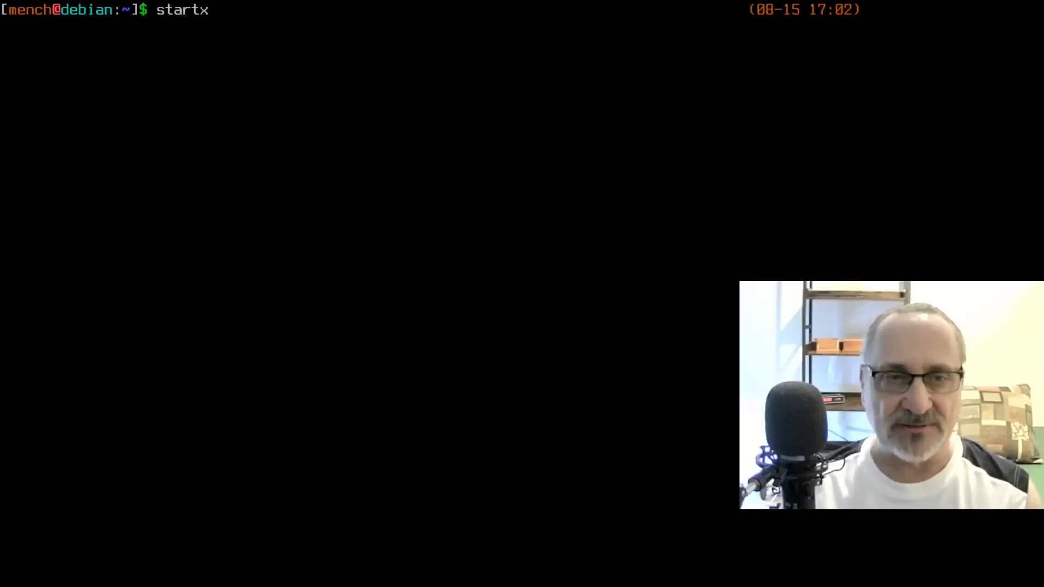
pyautogui.press('Return')
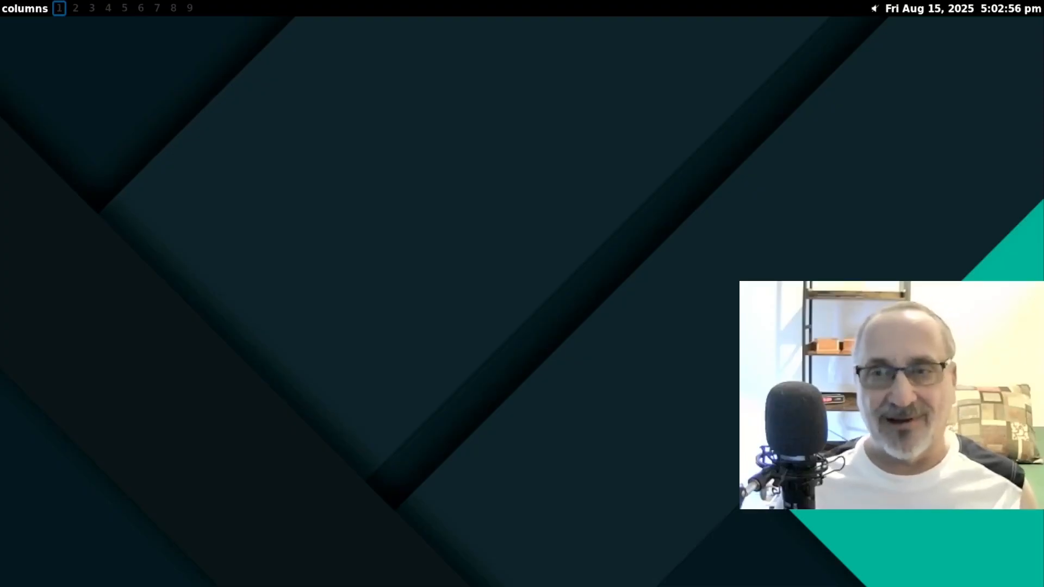
pyautogui.click(874, 9)
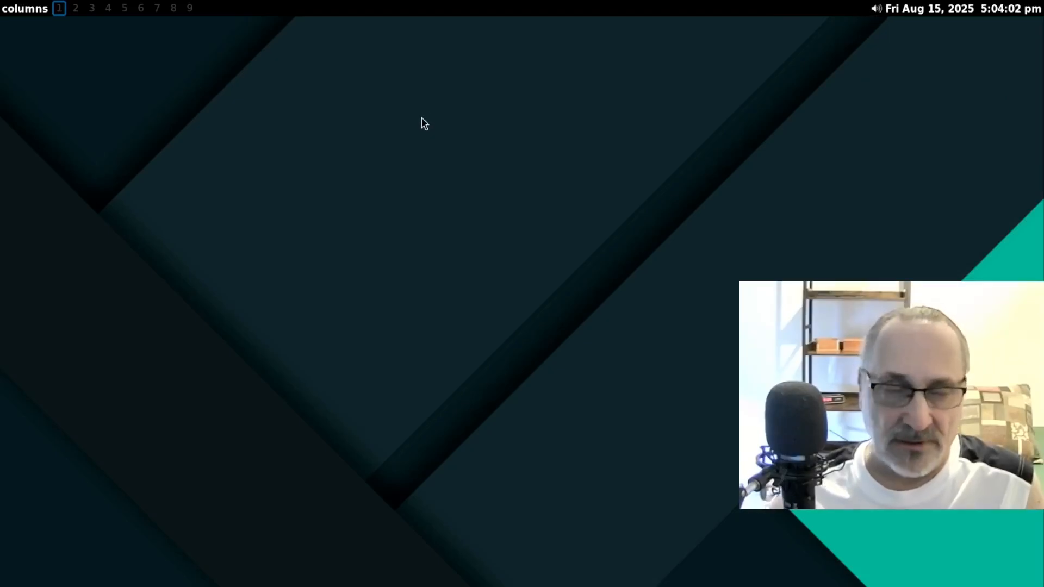
# - Write out the commands sudo apt install qtile and sudo pacman -S qtile in a new terminal without running them
pyautogui.press('super+Return')
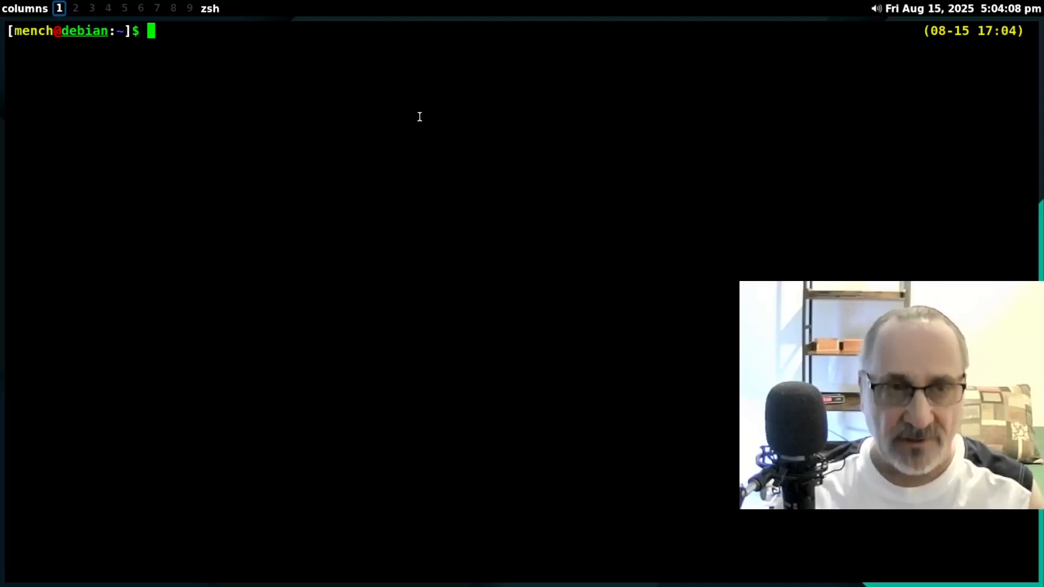
pyautogui.write('sudo apt instal')
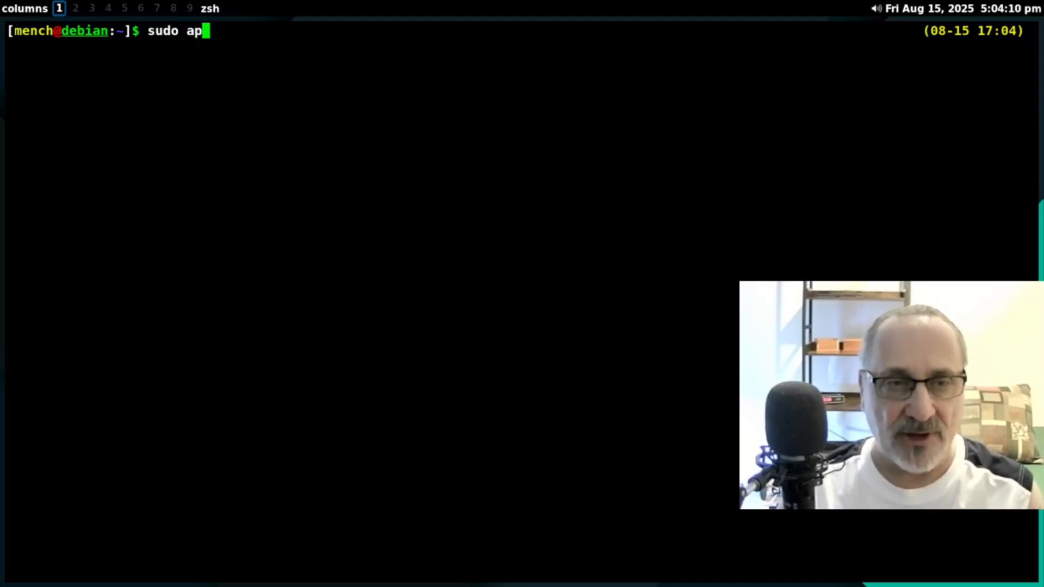
pyautogui.write('l qtile')
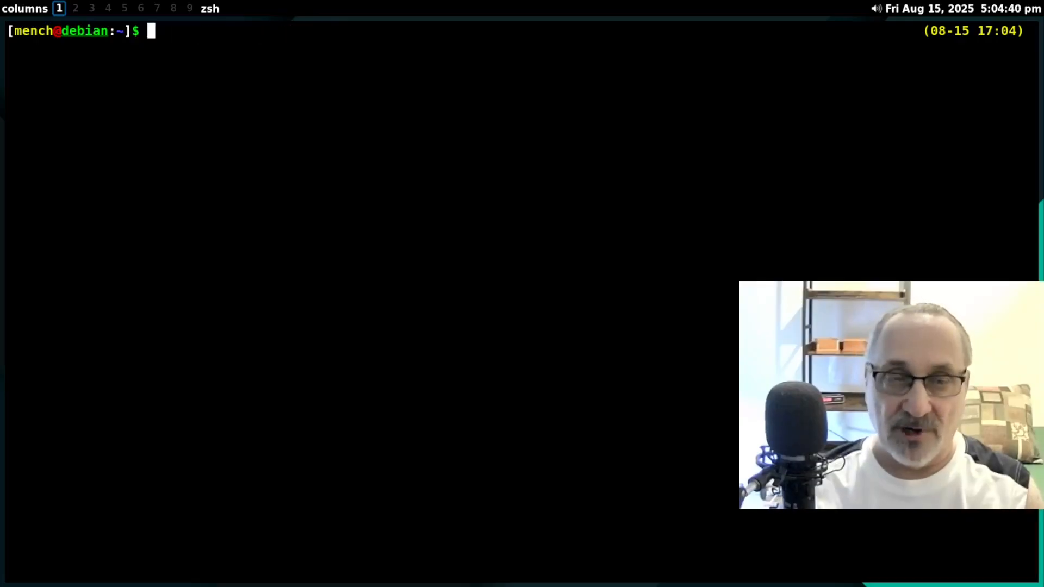
pyautogui.write('sudo pacman ')
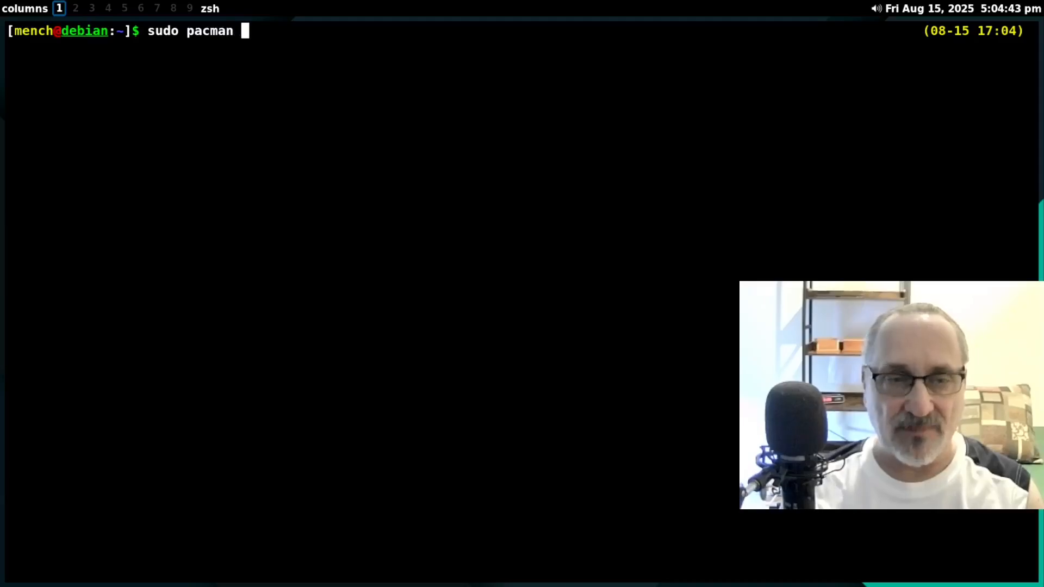
pyautogui.write('-S qtile')
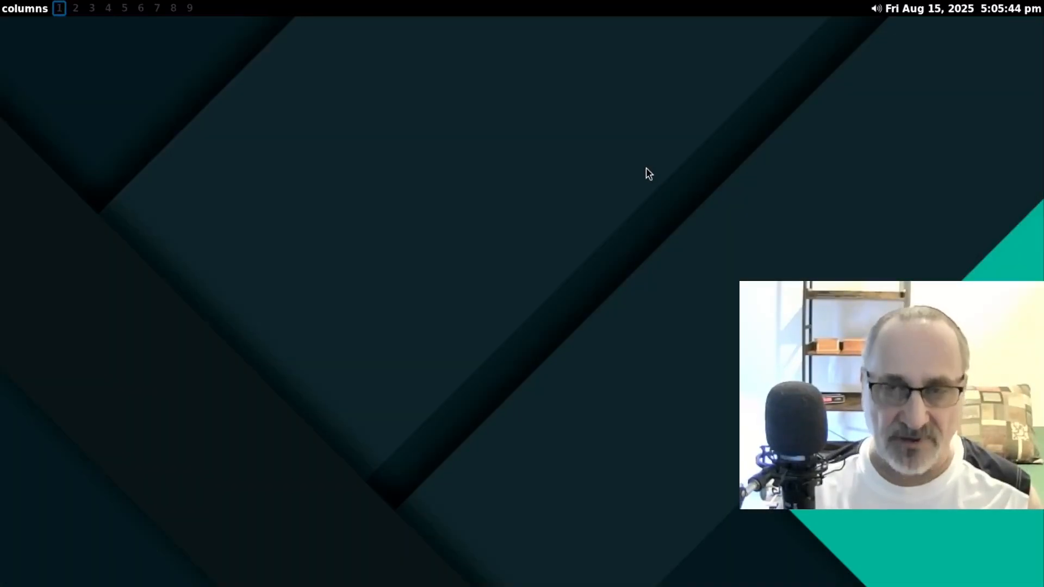
# - Open the file manager, show hidden files in the home folder, and open the .config/qtile folder
pyautogui.press('super+e')
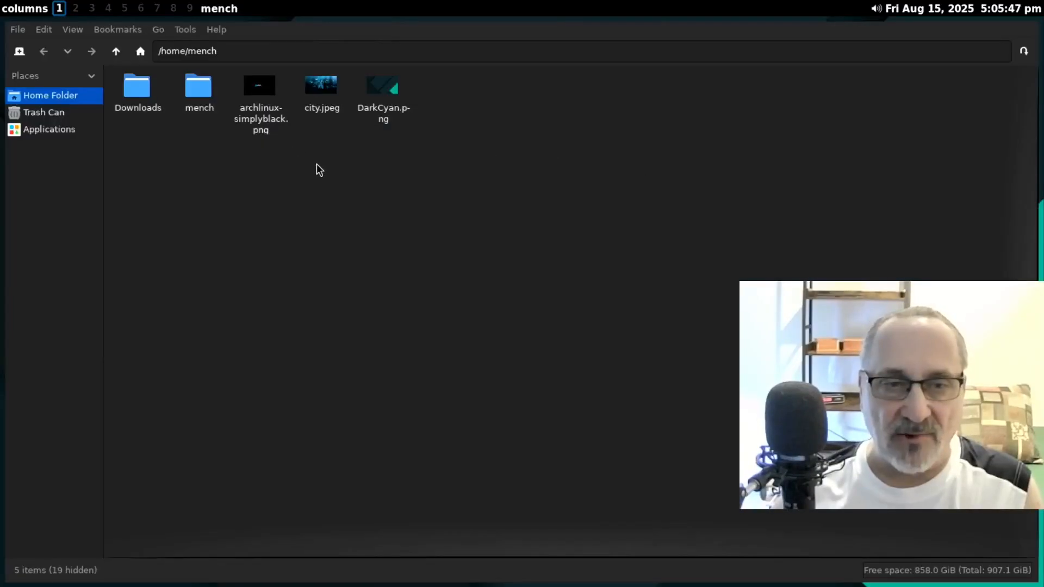
pyautogui.rightClick(317, 165)
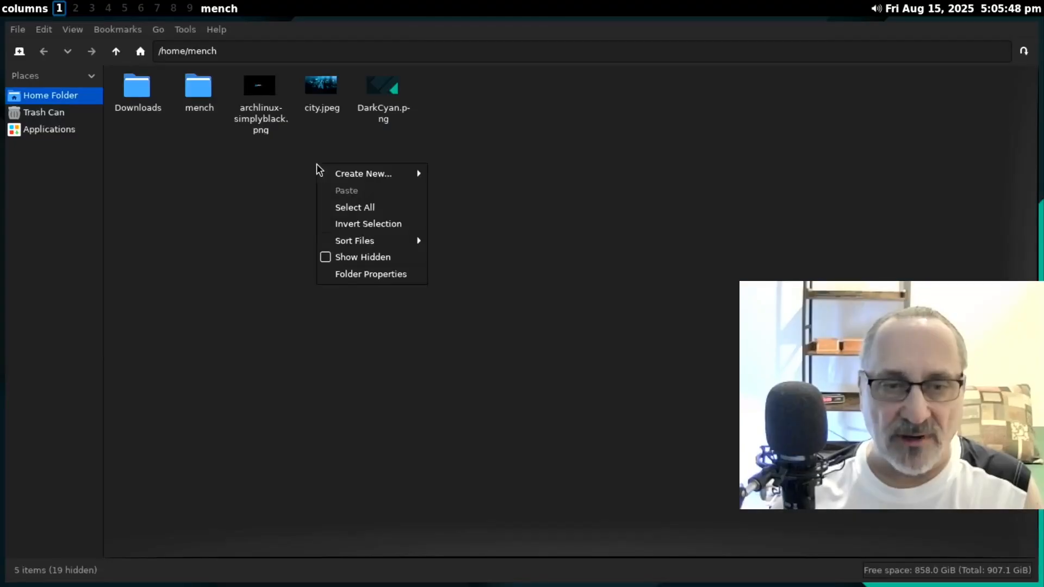
pyautogui.click(363, 258)
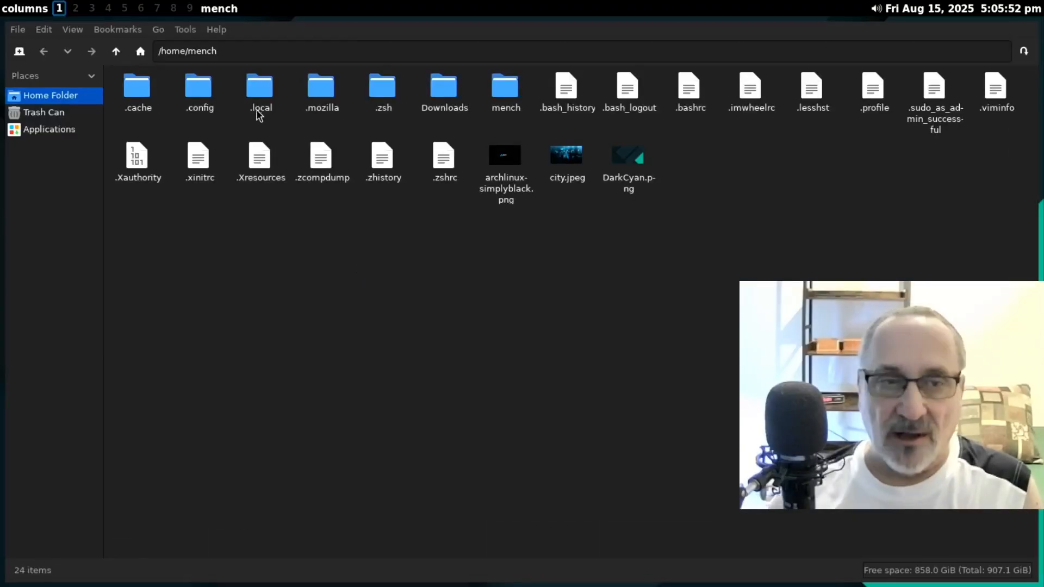
pyautogui.doubleClick(196, 93)
pyautogui.click(445, 93)
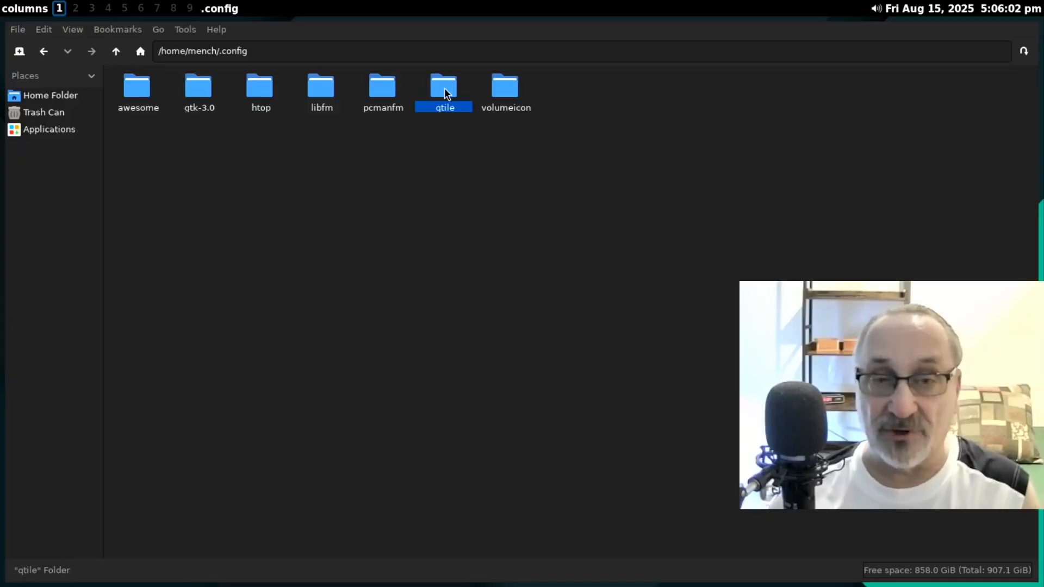
pyautogui.doubleClick(444, 93)
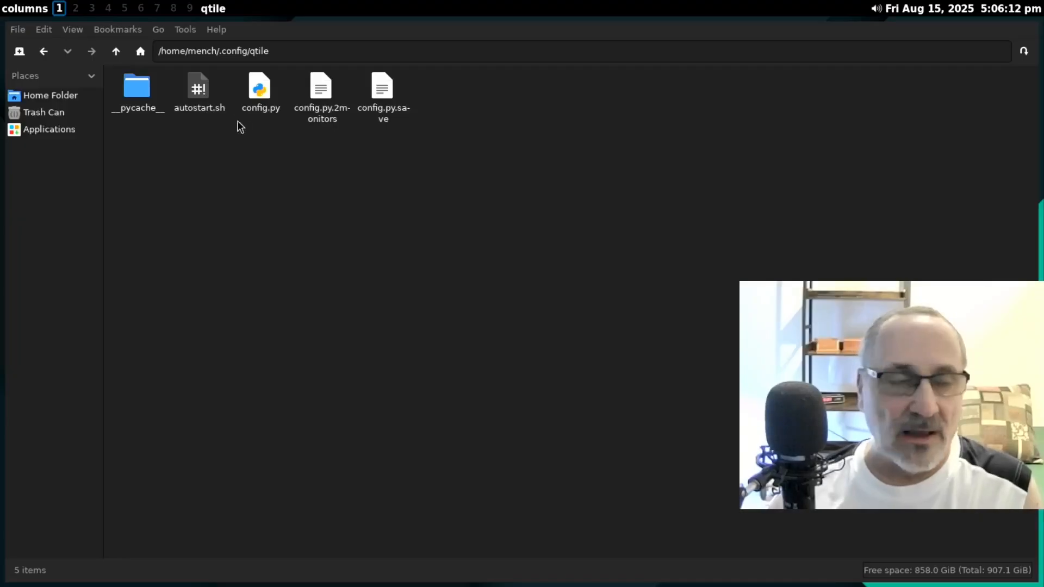
# - Go back to .config, rename the qtile folder as qtile.save, and close the file manager
pyautogui.click(43, 51)
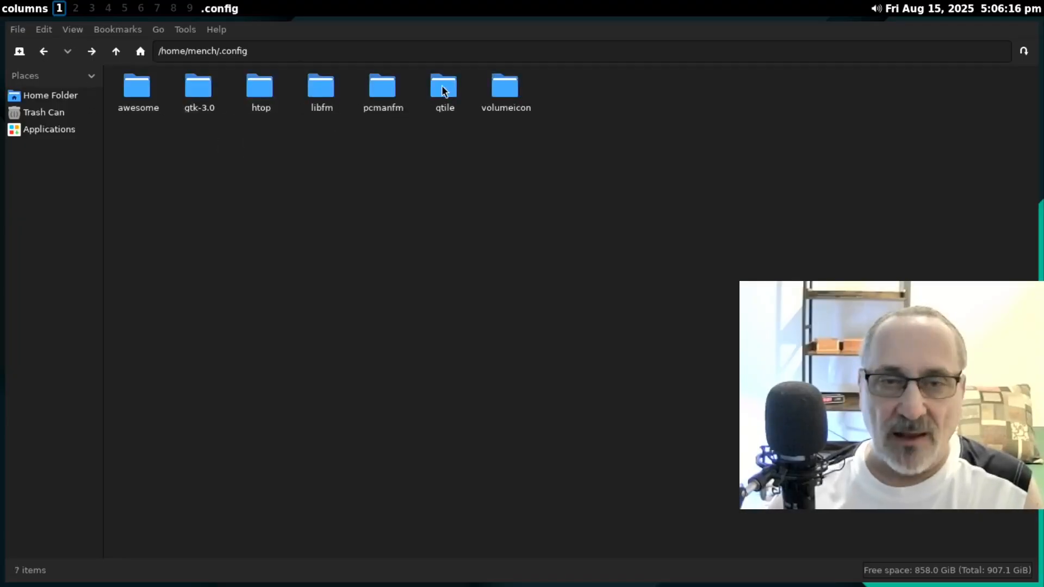
pyautogui.click(443, 89)
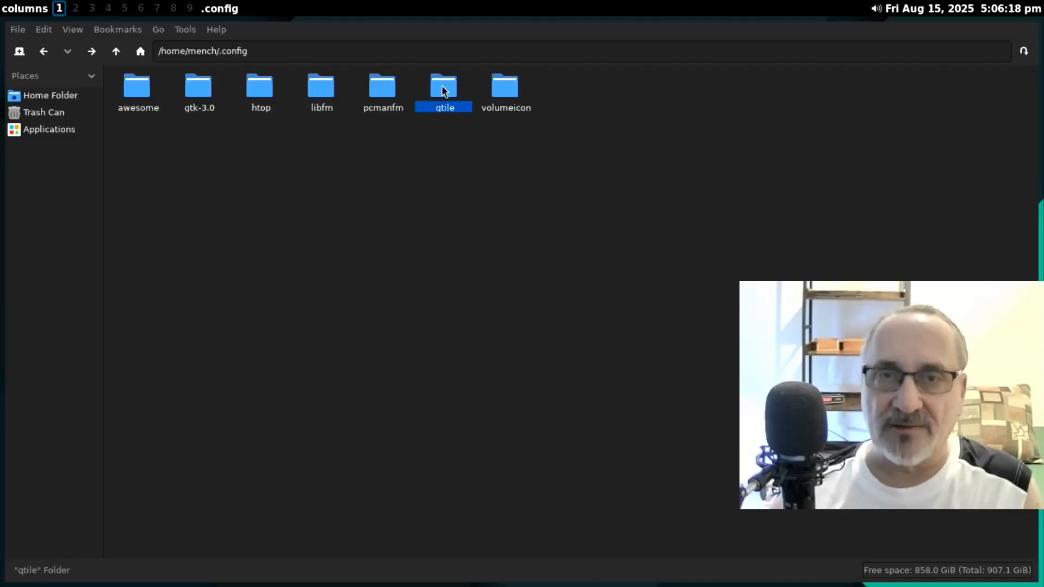
pyautogui.rightClick(442, 86)
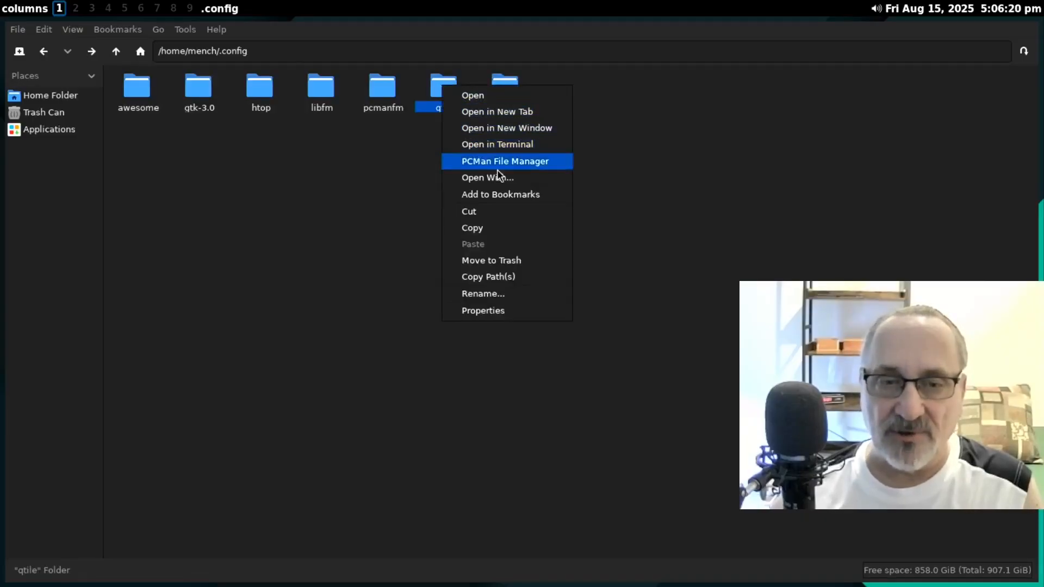
pyautogui.click(536, 295)
pyautogui.click(449, 304)
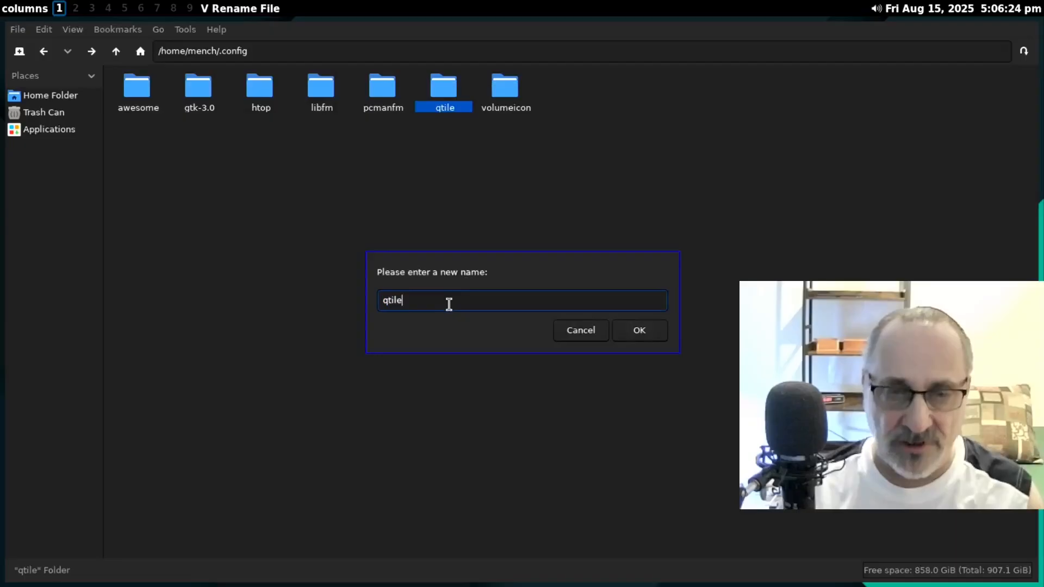
pyautogui.write('.save')
pyautogui.press('Return')
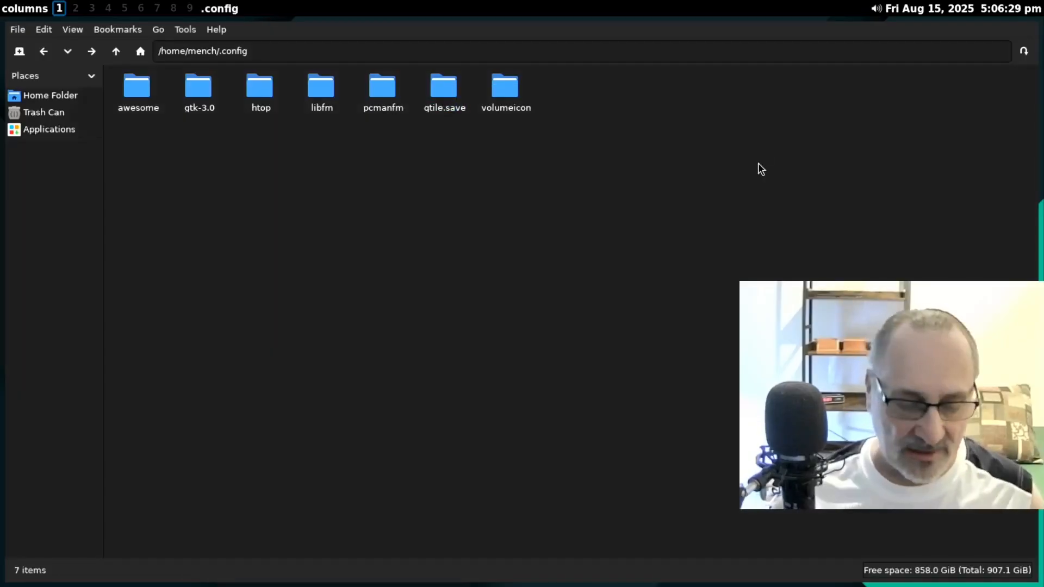
pyautogui.hotkey('ctrl', 'q')
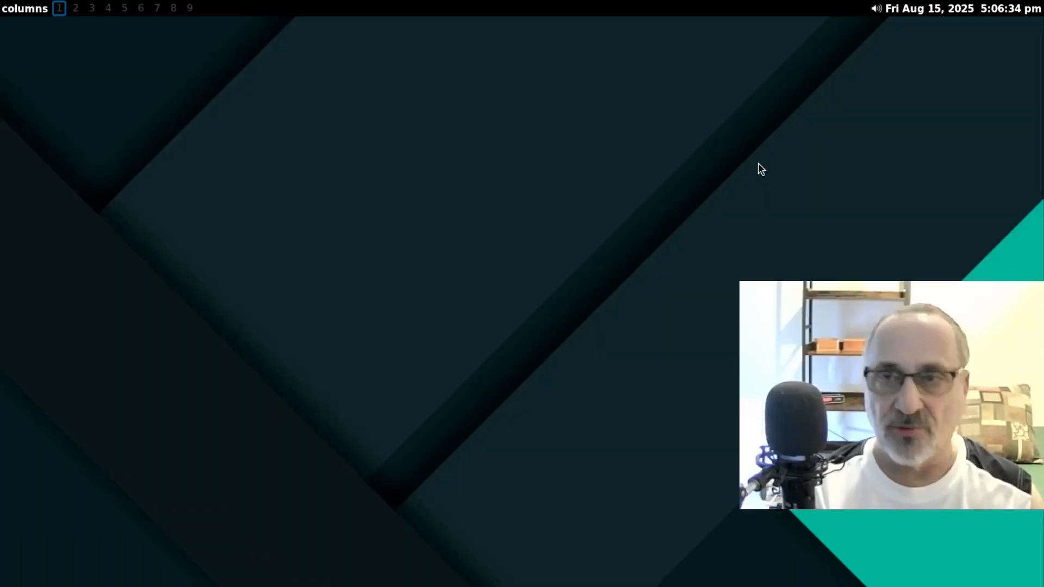
# - Exit the running Qtile session and start a fresh one from the console with startx
pyautogui.press('super+ctrl+q')
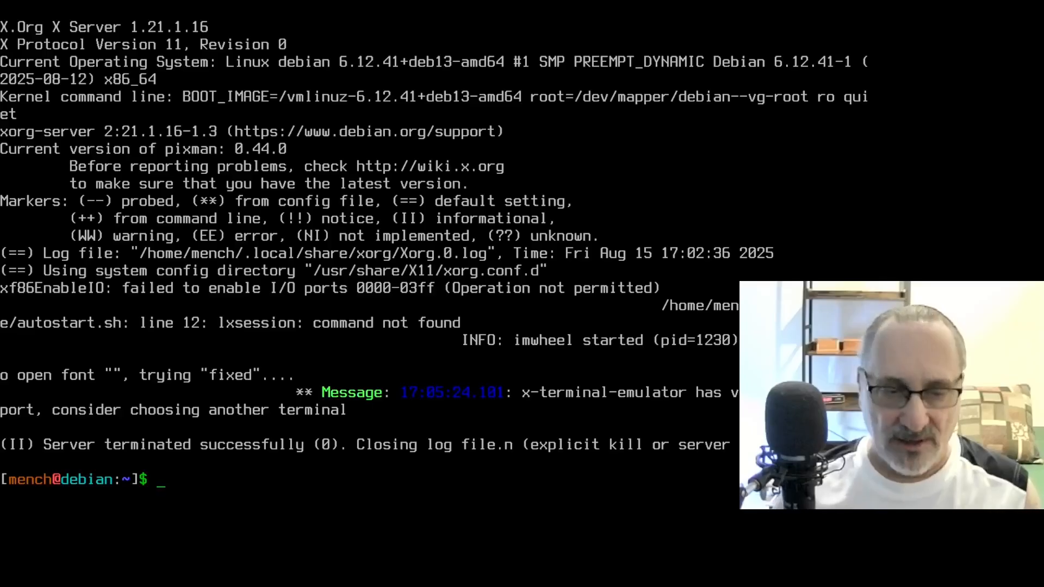
pyautogui.write('startx')
pyautogui.press('Return')
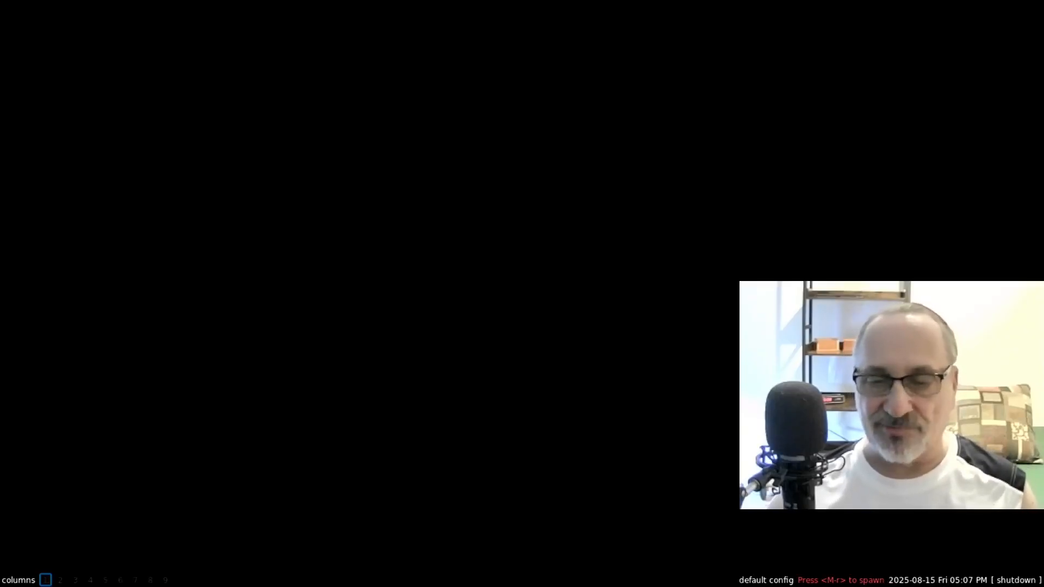
# - Shut down the default Qtile session with the bar's shutdown widget and relaunch it with startx
pyautogui.click(1011, 580)
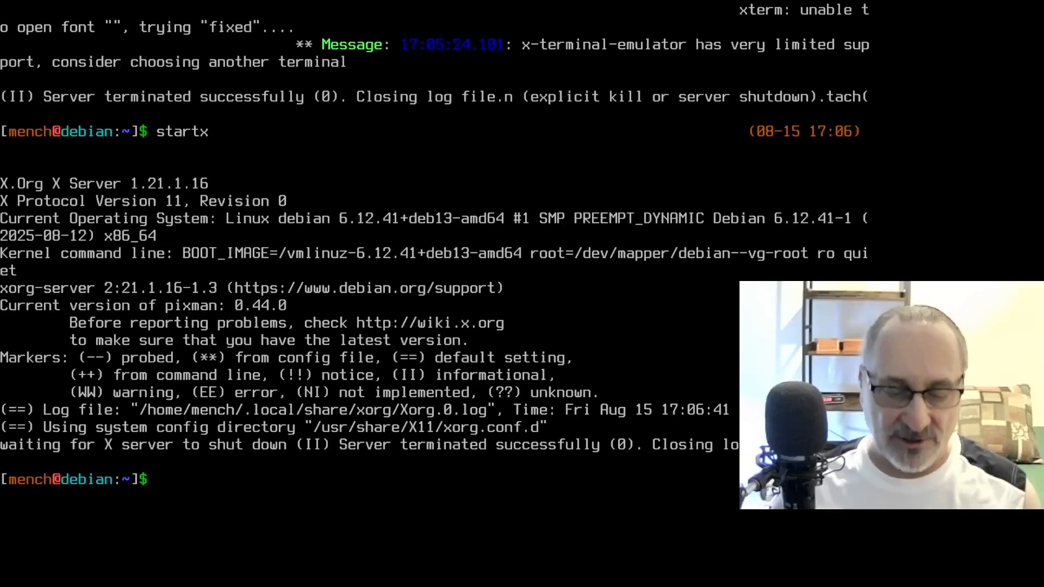
pyautogui.write('startx')
pyautogui.press('Return')
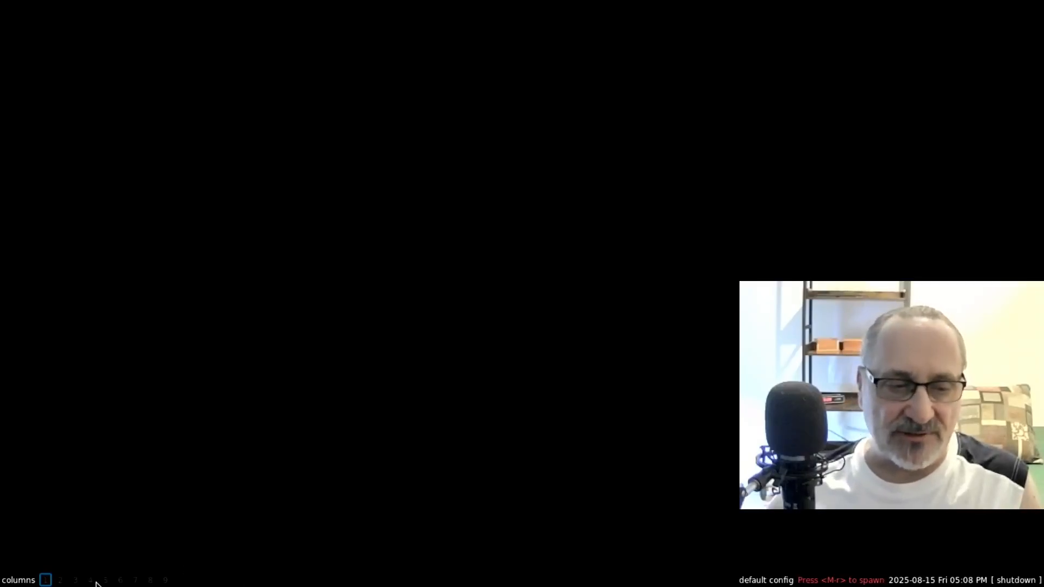
# - Switch through workspace 5 to workspace 6, and launch firefox there from the spawn prompt before quitting it
pyautogui.click(107, 580)
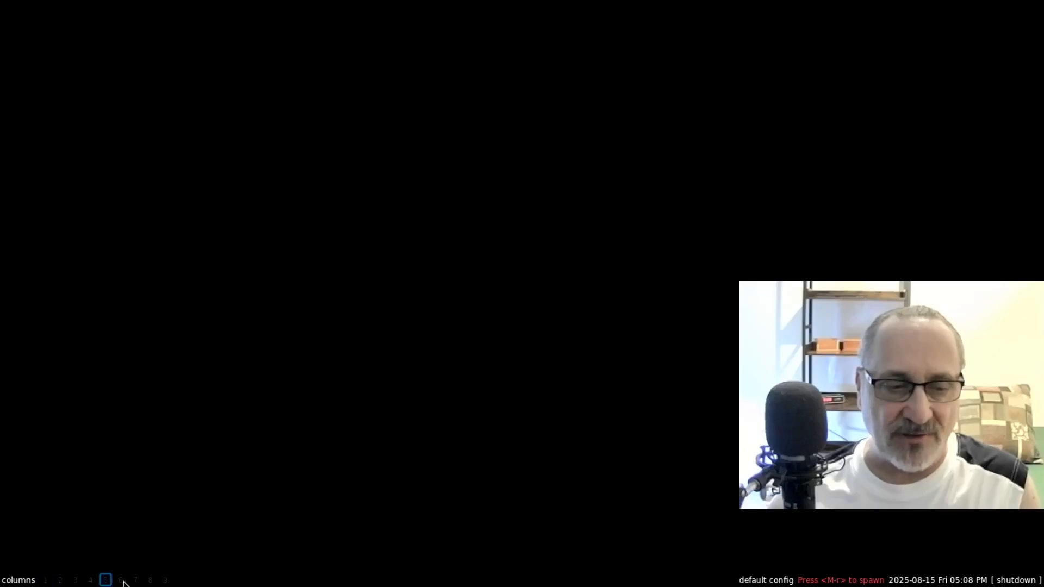
pyautogui.click(121, 581)
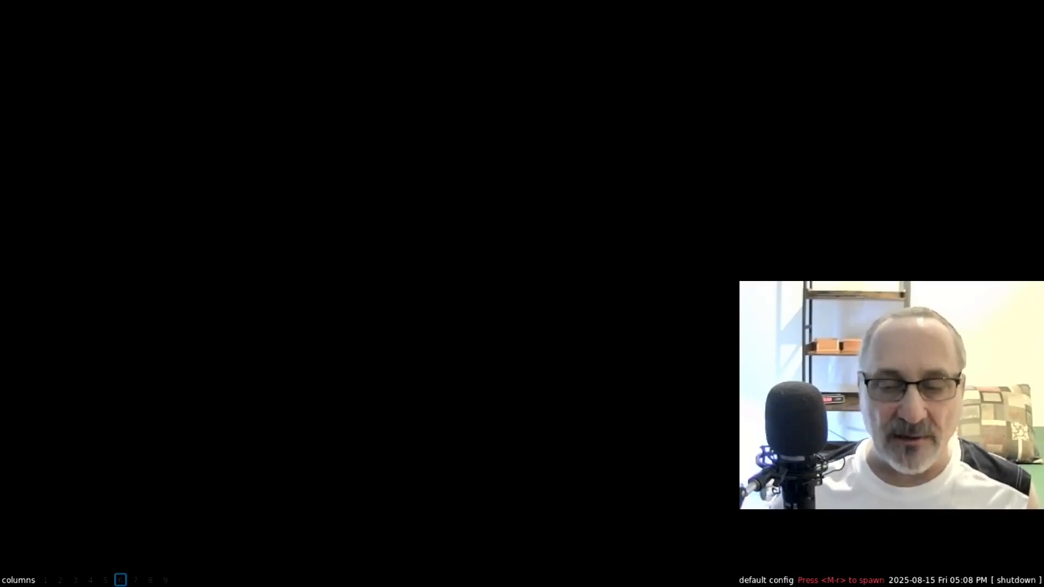
pyautogui.hotkey('alt', 'r')
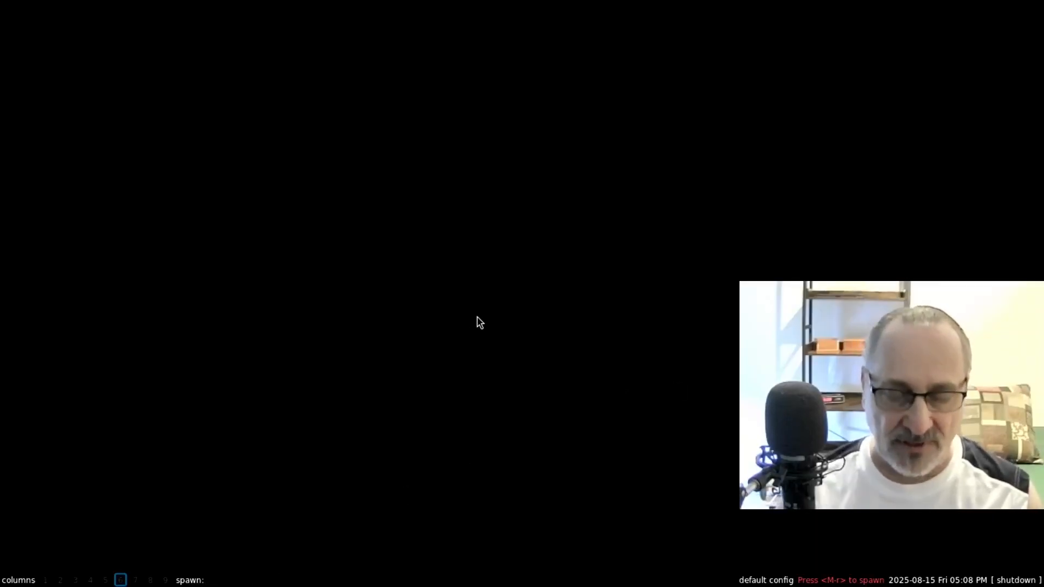
pyautogui.write('firefox')
pyautogui.press('Return')
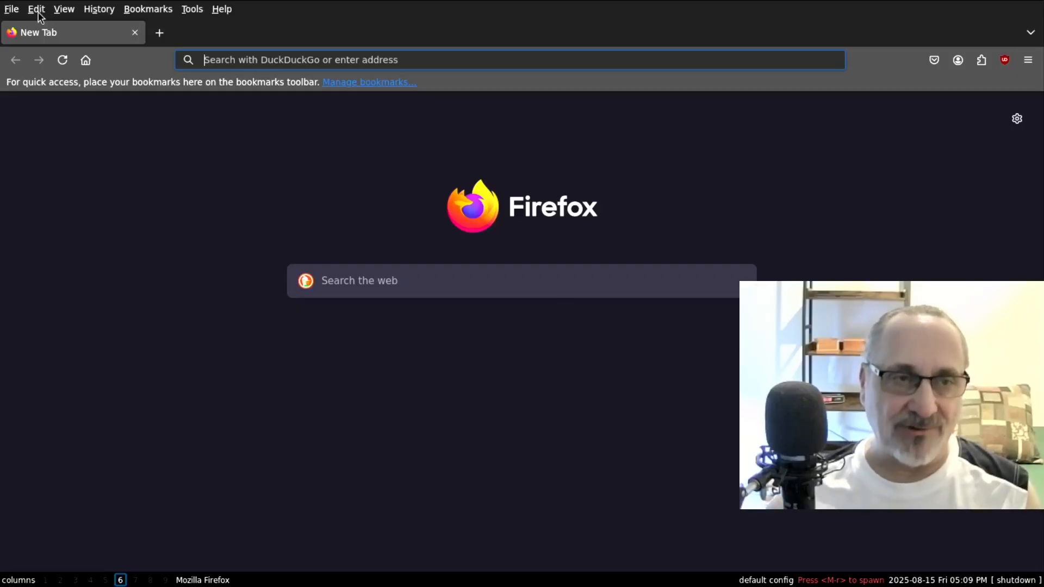
pyautogui.click(11, 8)
pyautogui.click(37, 196)
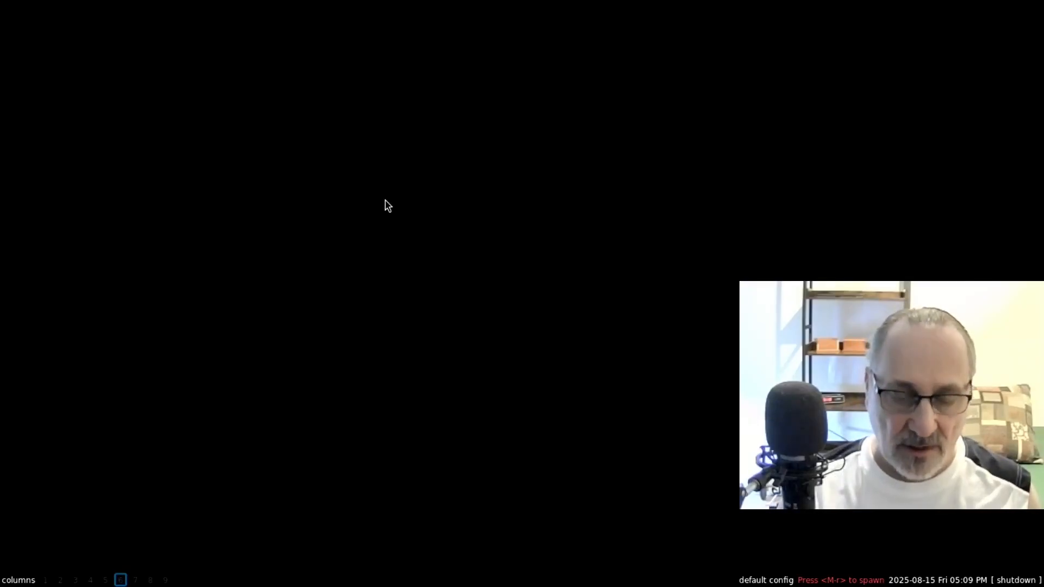
# - Launch pcmanfm from the spawn prompt, turn off the display of hidden files, and close it
pyautogui.press('super+r')
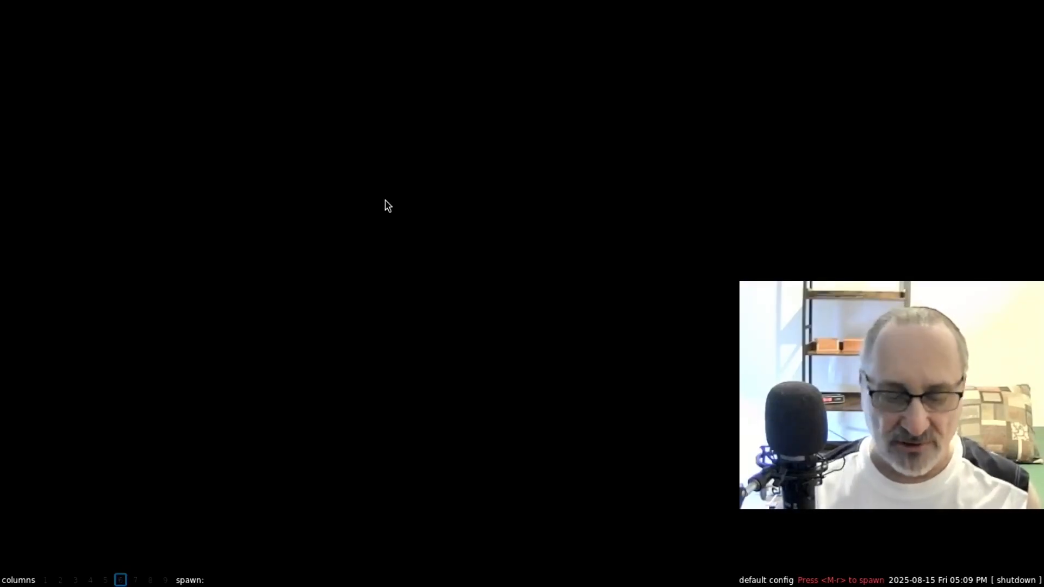
pyautogui.write('pcmanfm')
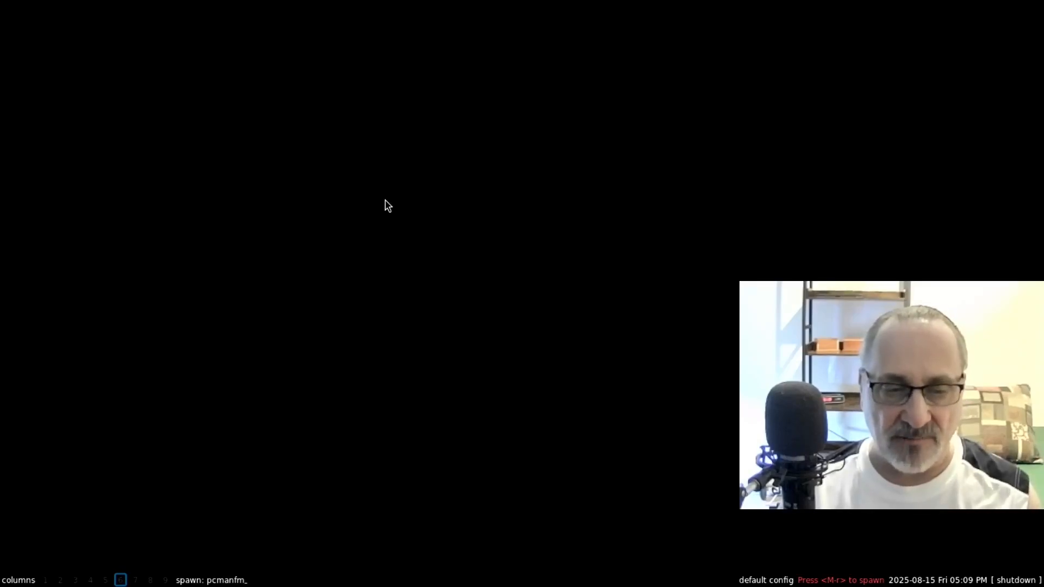
pyautogui.press('Return')
pyautogui.rightClick(415, 206)
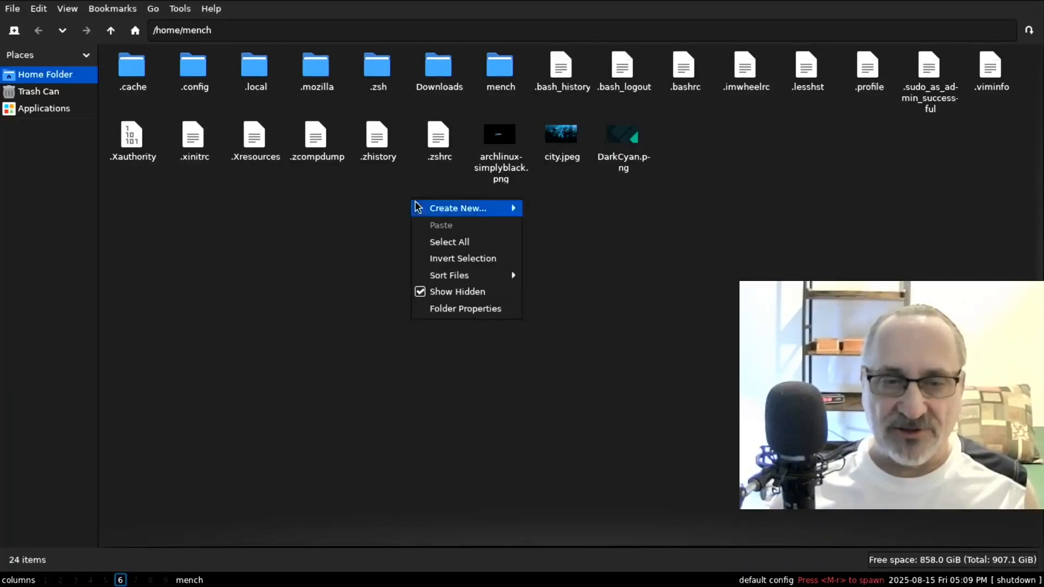
pyautogui.click(464, 292)
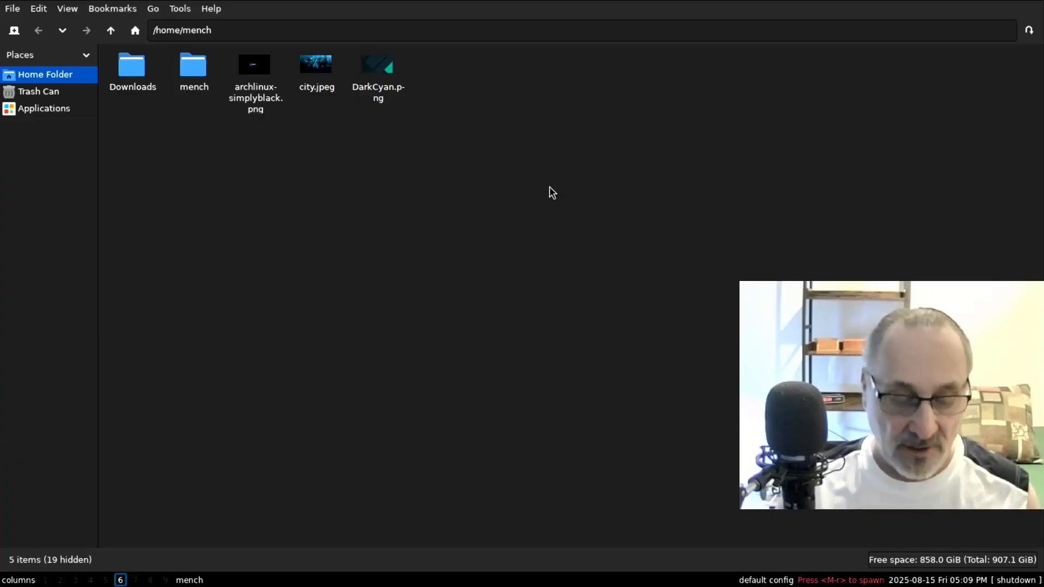
pyautogui.hotkey('ctrl', 'q')
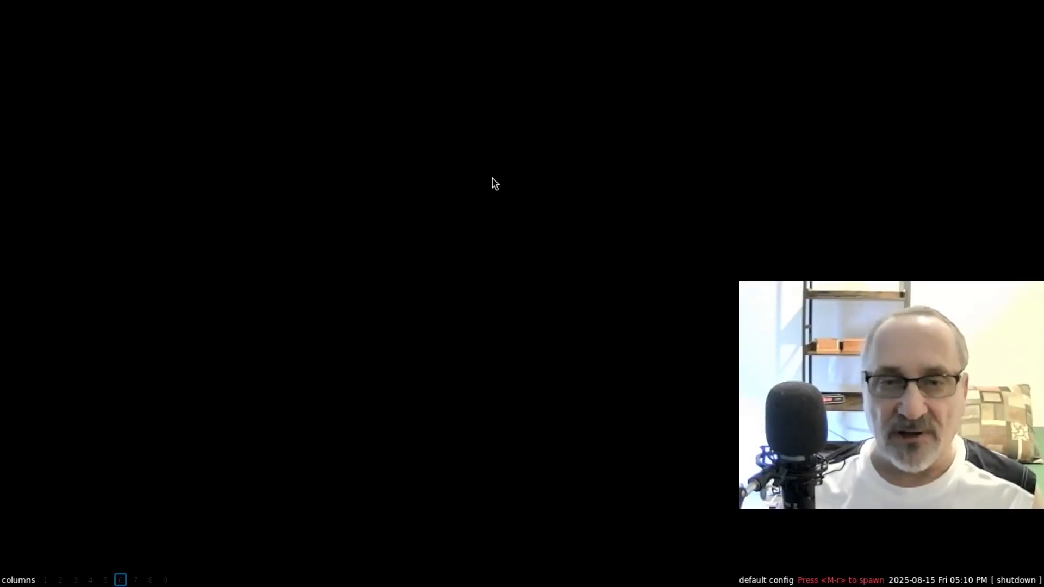
# - Open a terminal on workspace 6 and enlarge its text by four increments
pyautogui.press('super+Return')
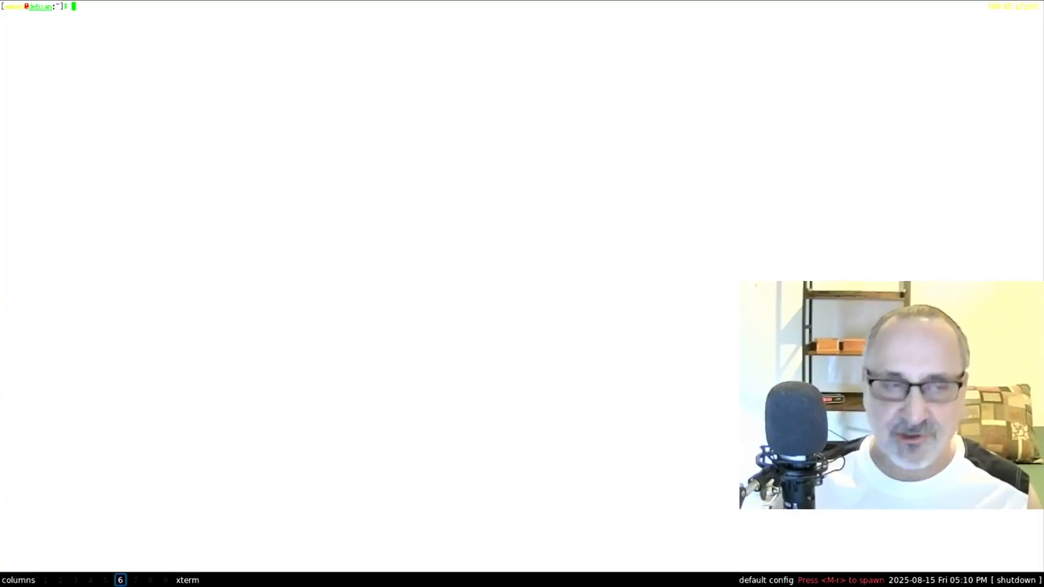
pyautogui.press('shift+KP_Add')
pyautogui.press('shift+KP_Add')
pyautogui.press('shift+KP_Add')
pyautogui.press('shift+KP_Add')
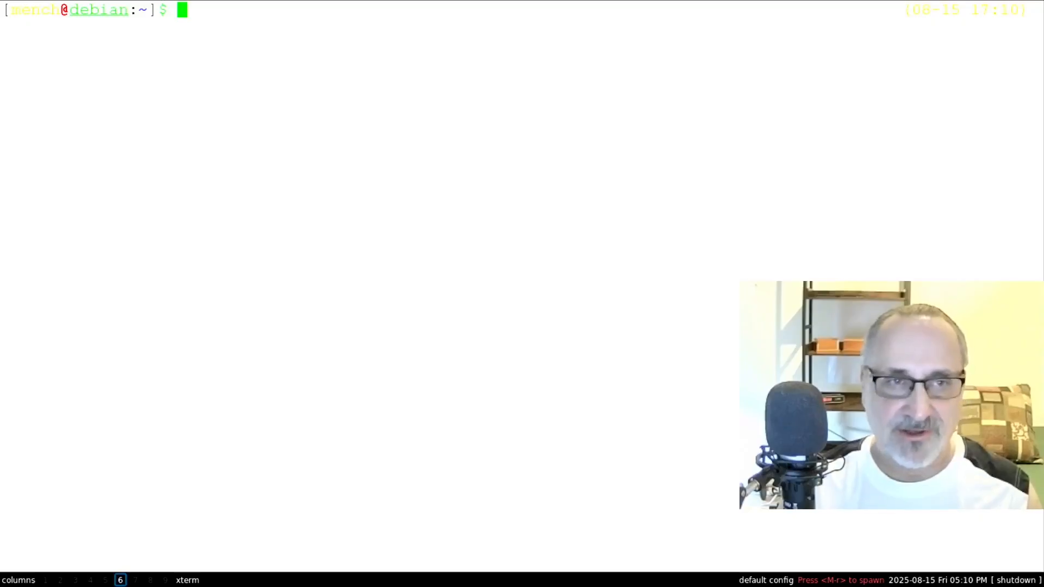
# - Change into the .config/qtile/ directory and list its contents, briefly highlighting the file name config.py
pyautogui.write('cd .')
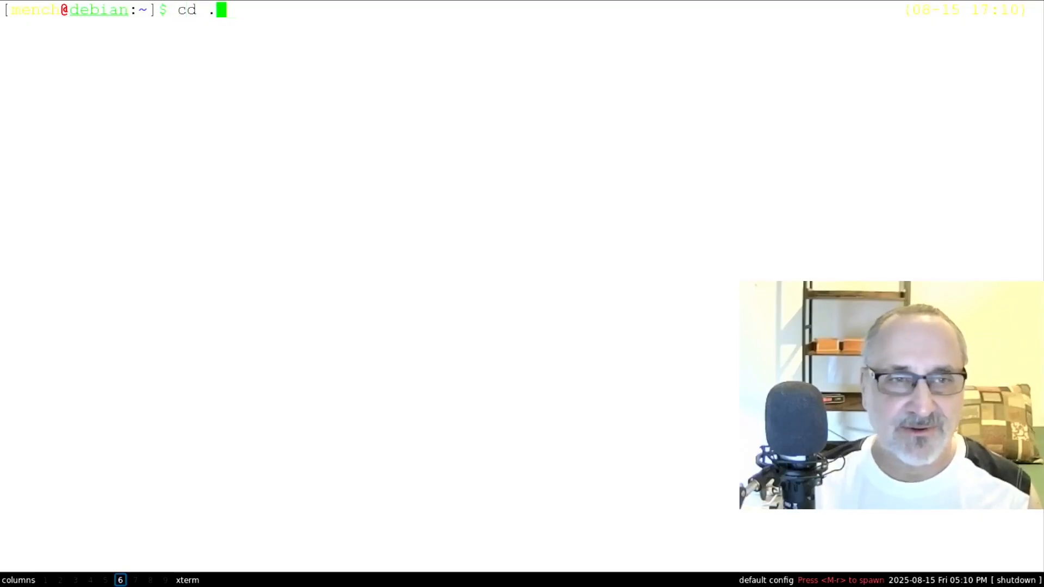
pyautogui.write('config/qtile/')
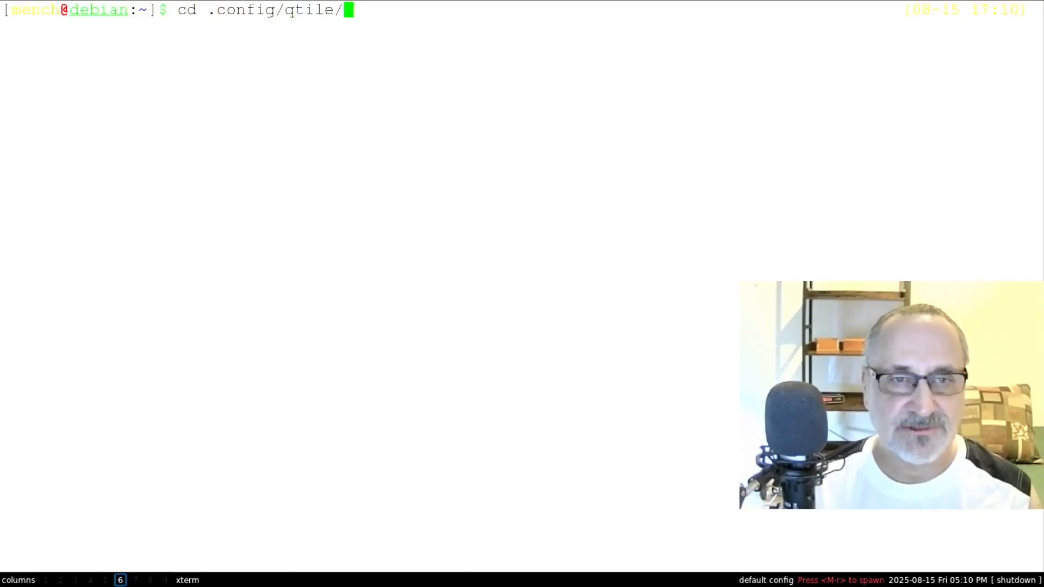
pyautogui.press('Return')
pyautogui.write('ls')
pyautogui.press('Return')
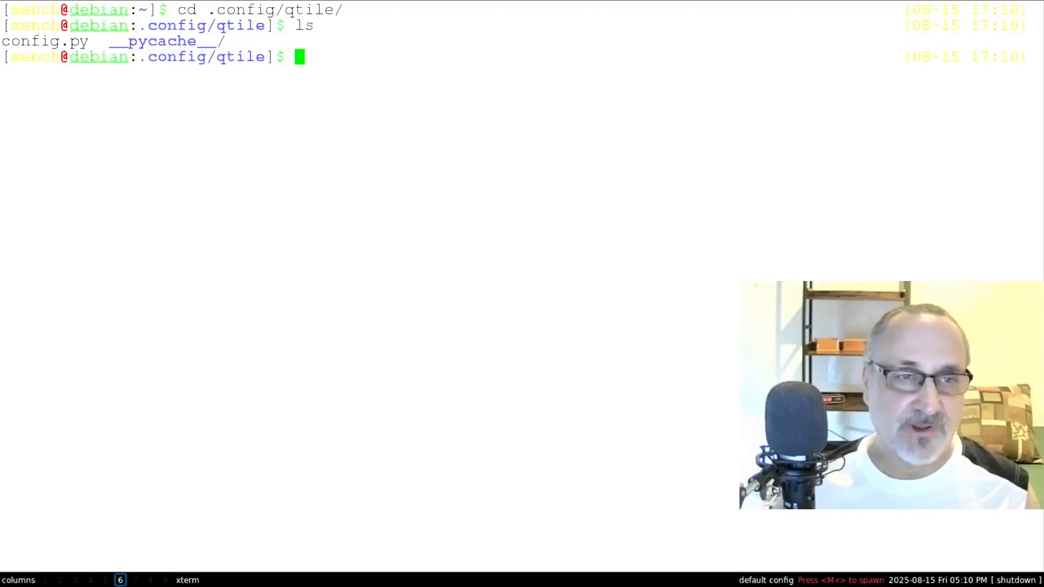
pyautogui.moveTo(2, 41); pyautogui.dragTo(88, 41)
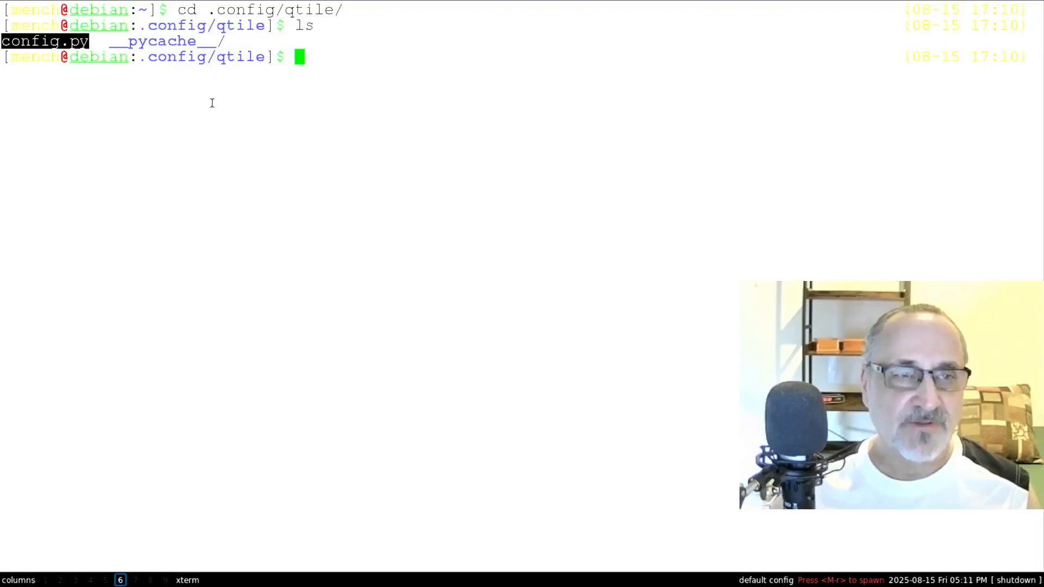
pyautogui.click(329, 59)
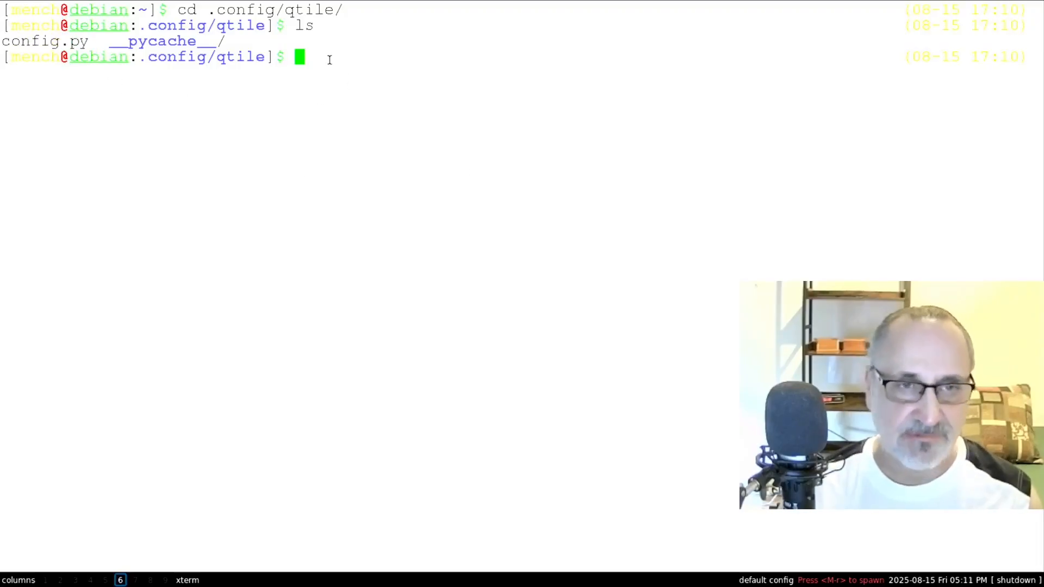
# - Open config.py in vim and jump to the first line of the file
pyautogui.write('vim ')
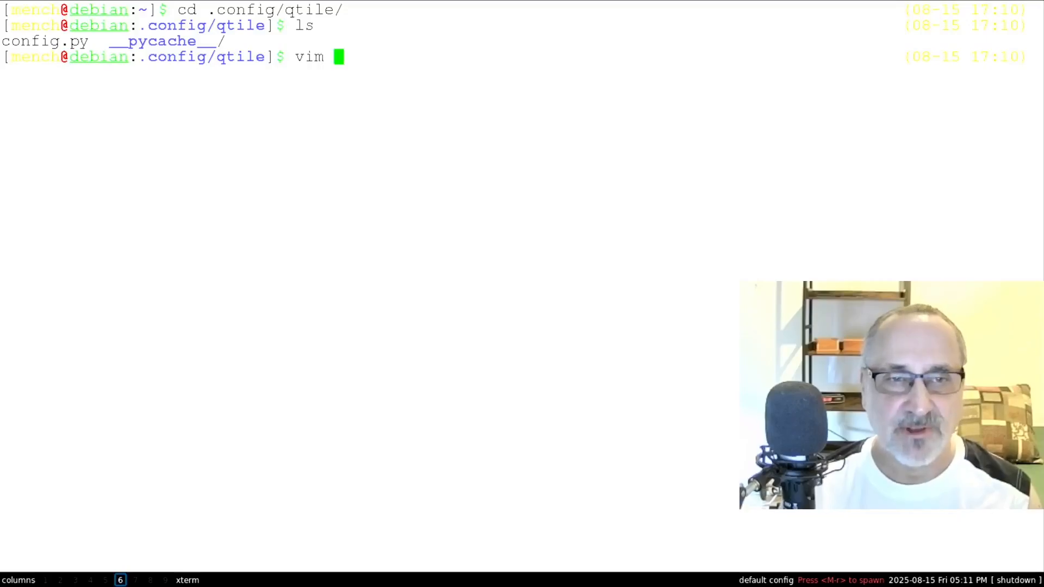
pyautogui.write('config.py')
pyautogui.press('Return')
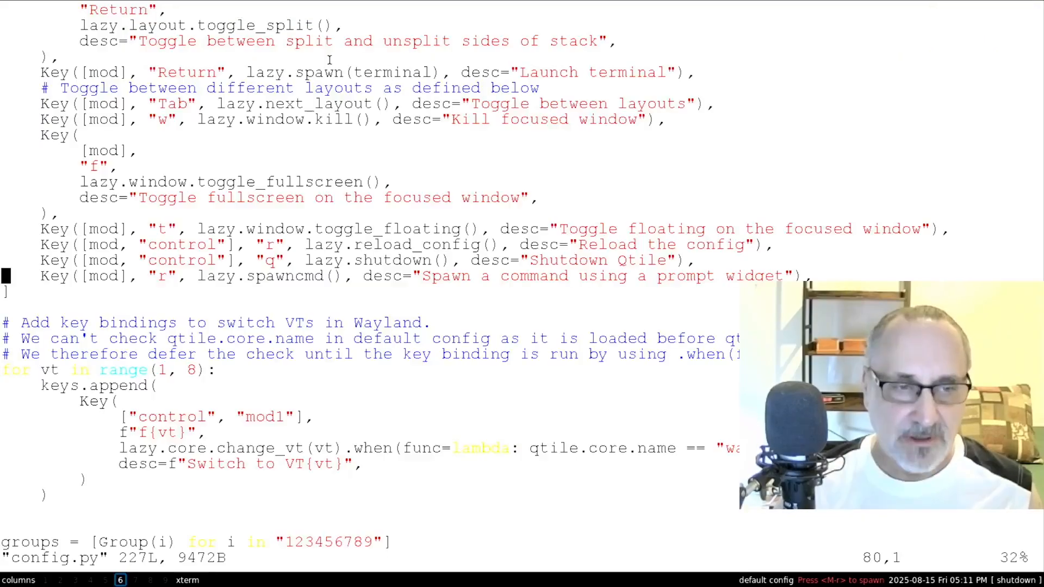
pyautogui.press('g')
pyautogui.press('g')
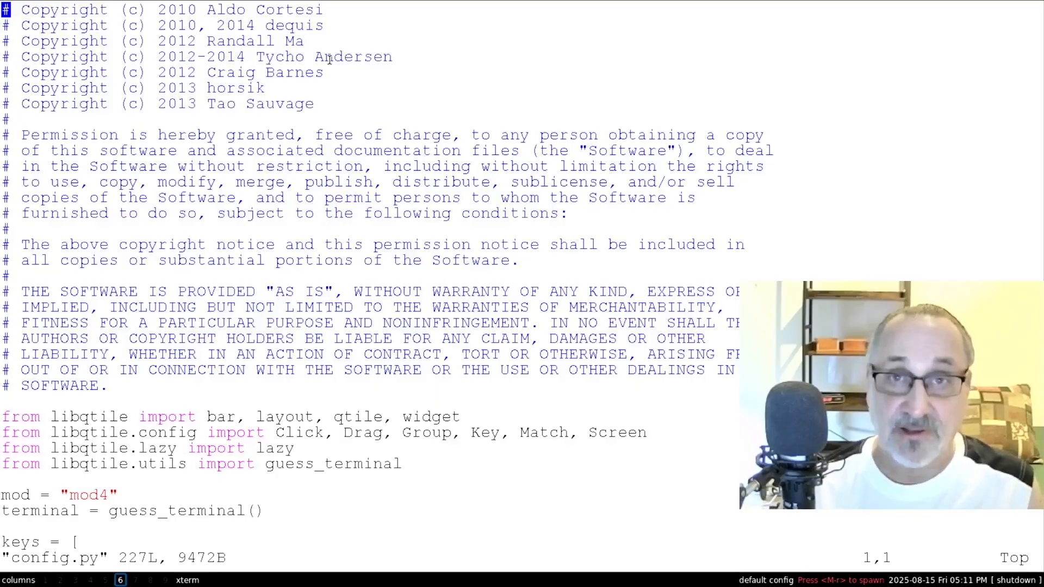
# - Move past the licence header to the terminal variable in config.py and turn on line numbers
pyautogui.press('Down')
pyautogui.press('Down')
pyautogui.press('Down')
pyautogui.press('Down')
pyautogui.press('Down')
pyautogui.press('Down')
pyautogui.press('Down')
pyautogui.press('Down')
pyautogui.press('Down')
pyautogui.press('Down')
pyautogui.press('Down')
pyautogui.press('Down')
pyautogui.press('Down')
pyautogui.press('Down')
pyautogui.press('Down')
pyautogui.press('Down')
pyautogui.press('Down')
pyautogui.press('Down')
pyautogui.press('Down')
pyautogui.press('Down')
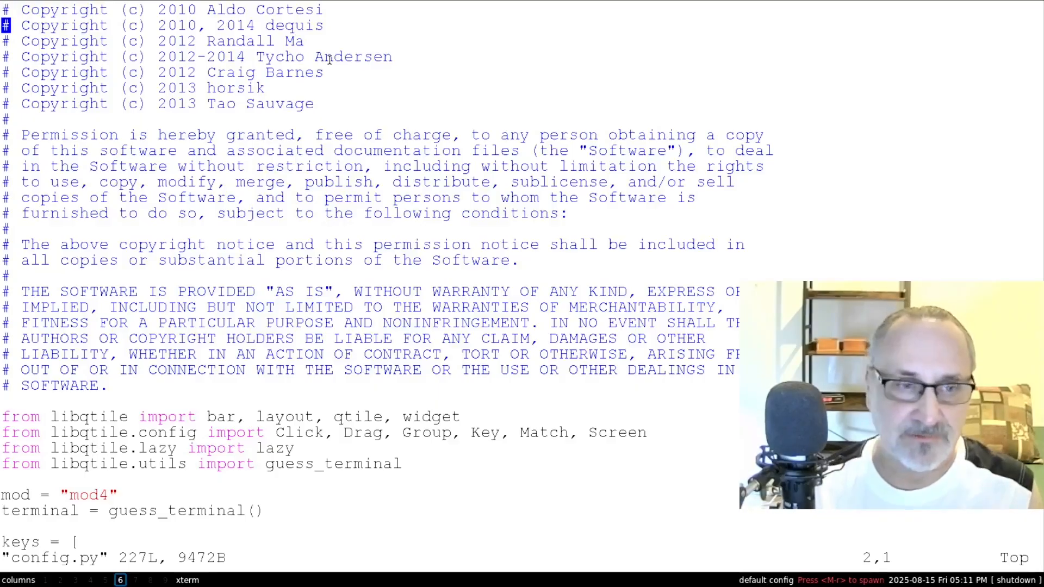
pyautogui.write(':set nu')
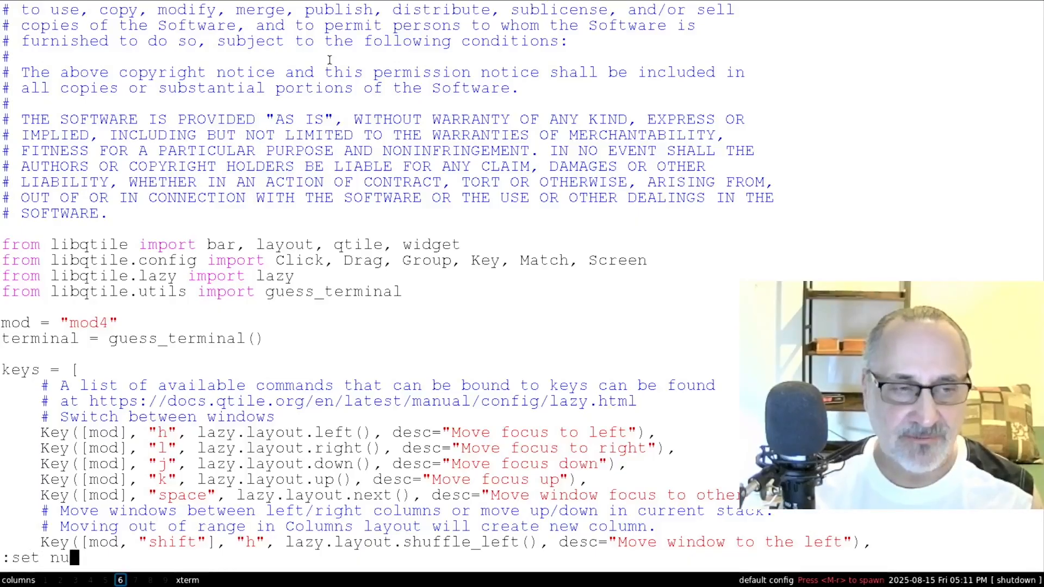
pyautogui.press('Return')
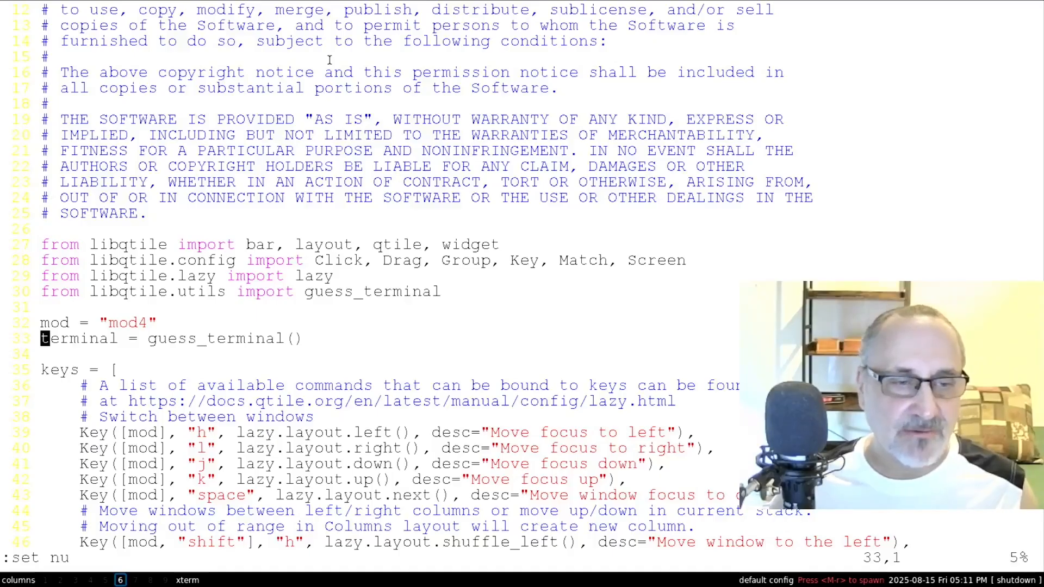
# - Place the cursor on the "mod4" value of the mod variable on line 32 to examine the modifier key setting
pyautogui.press('k')
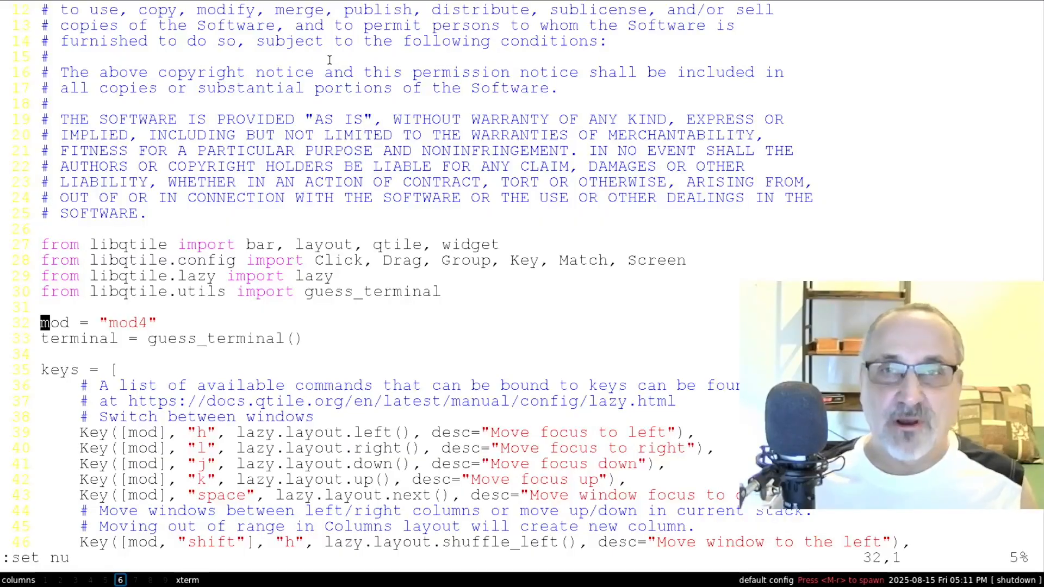
pyautogui.press('l')
pyautogui.press('l')
pyautogui.press('l')
pyautogui.press('l')
pyautogui.press('l')
pyautogui.press('l')
pyautogui.press('l')
pyautogui.press('l')
pyautogui.press('l')
pyautogui.press('l')
pyautogui.press('l')
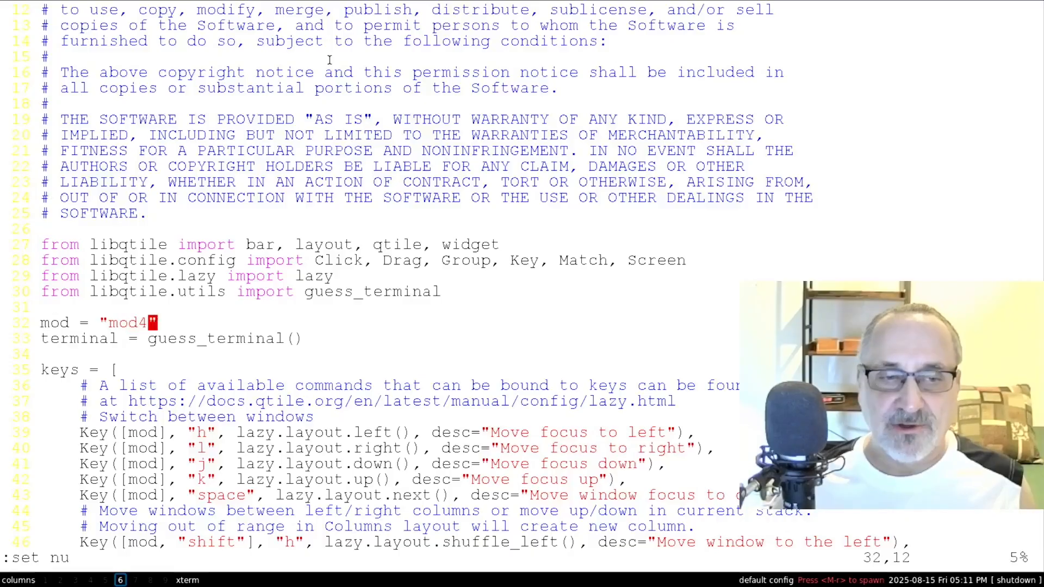
pyautogui.press('h')
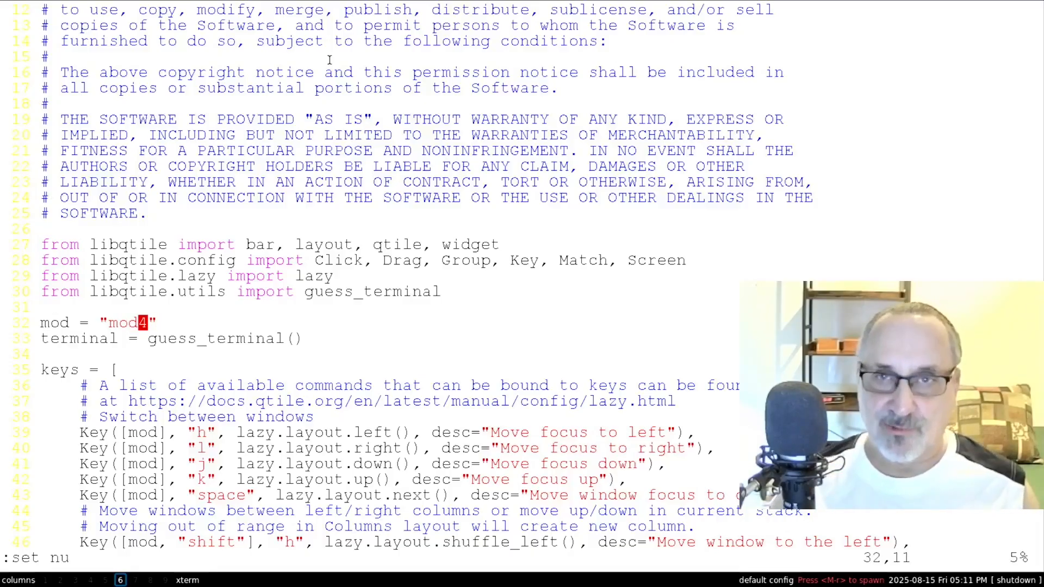
# - Examine the key bindings, highlighting the "Kill focused window" description on line 70, and clear the selection
pyautogui.press('k')
pyautogui.press('k')
pyautogui.press('k')
pyautogui.press('k')
pyautogui.press('k')
pyautogui.press('k')
pyautogui.press('k')
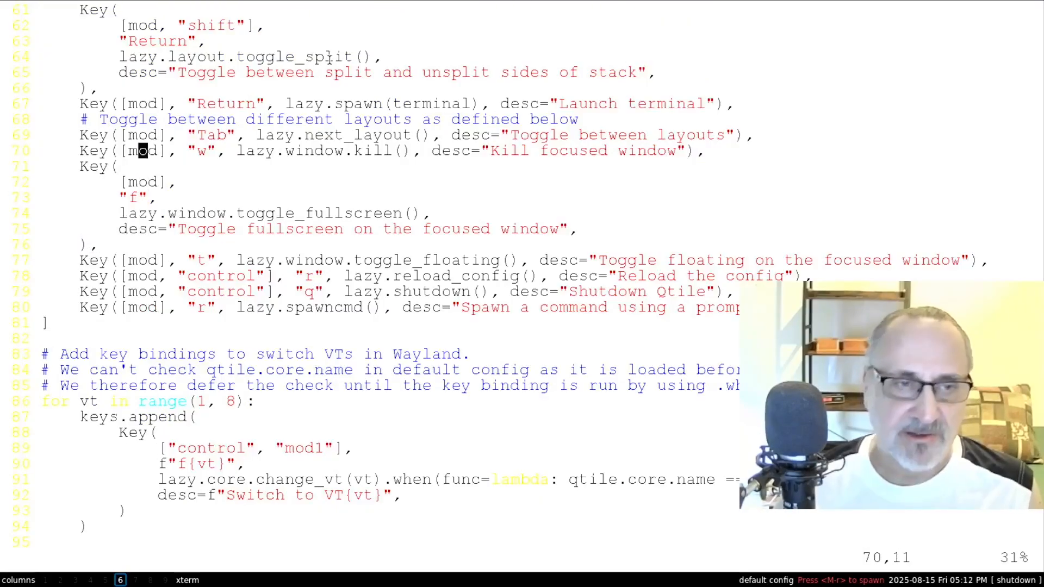
pyautogui.press('h')
pyautogui.press('h')
pyautogui.press('h')
pyautogui.press('h')
pyautogui.press('h')
pyautogui.press('h')
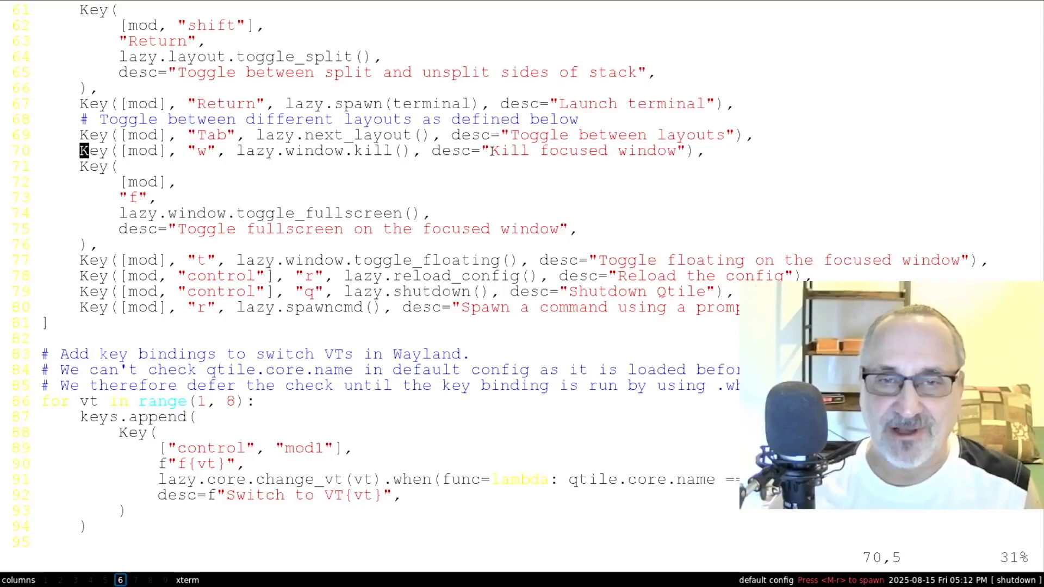
pyautogui.moveTo(494, 152); pyautogui.dragTo(681, 154)
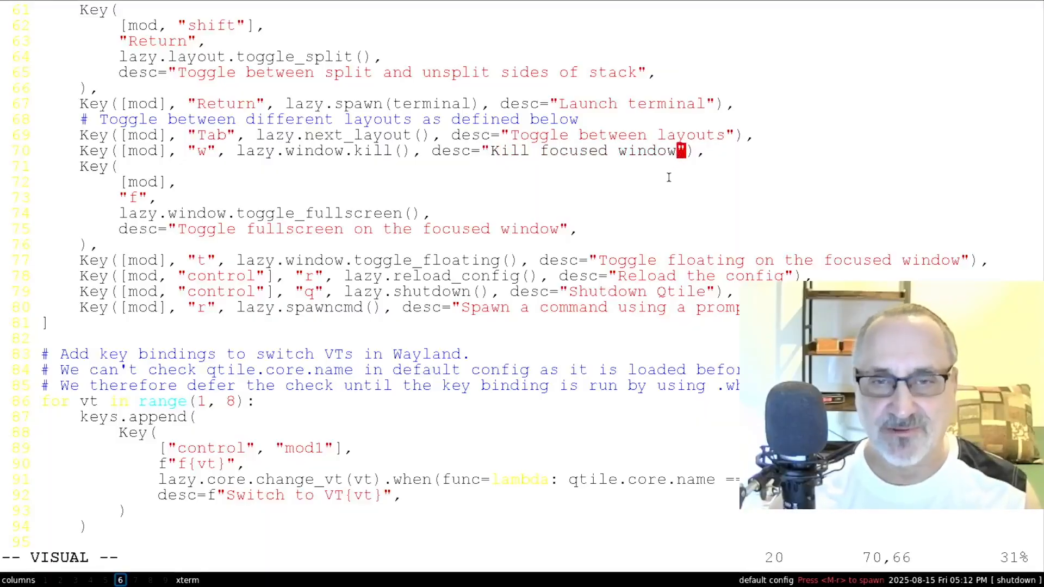
pyautogui.press('Escape')
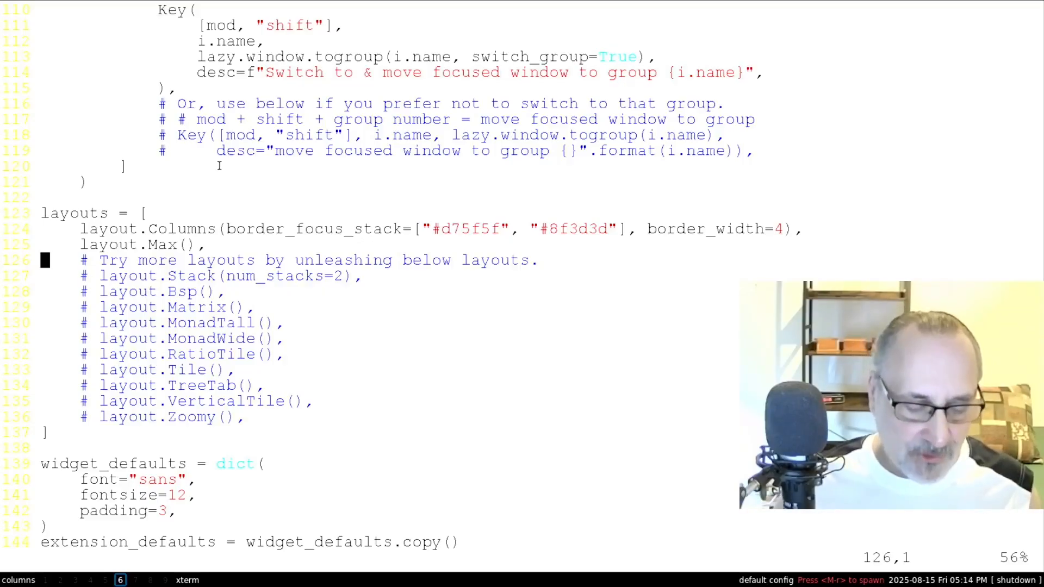
# - Open two extra terminals beside the config file, shift focus to the lower one, and close both
pyautogui.press('super+Return')
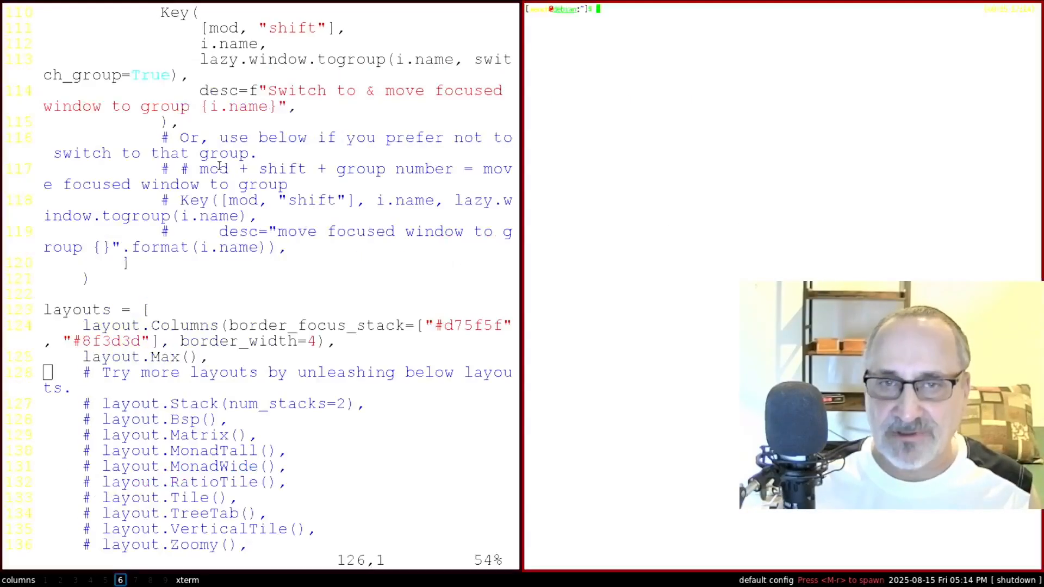
pyautogui.press('super+Return')
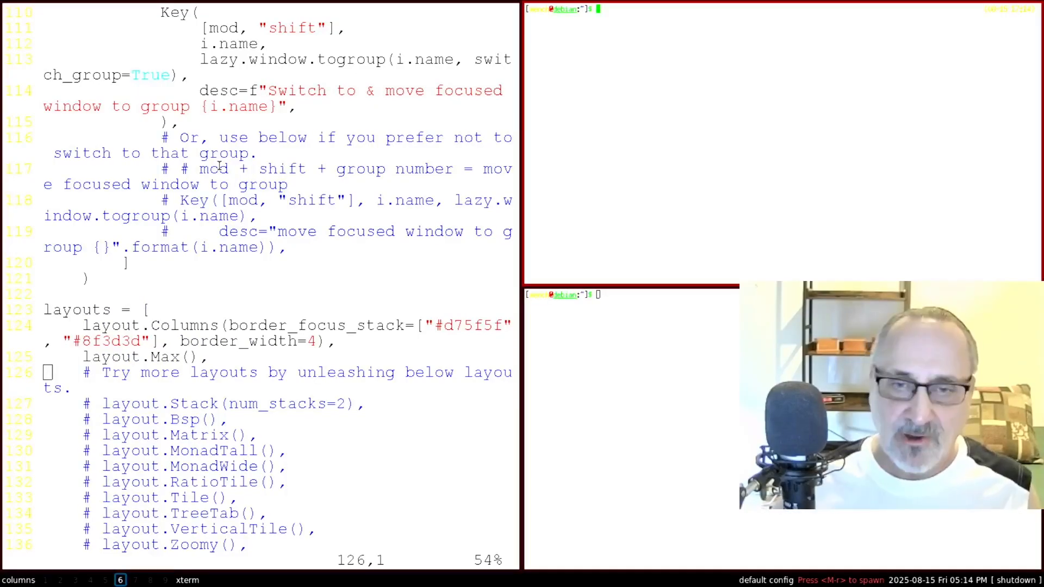
pyautogui.press('super+j')
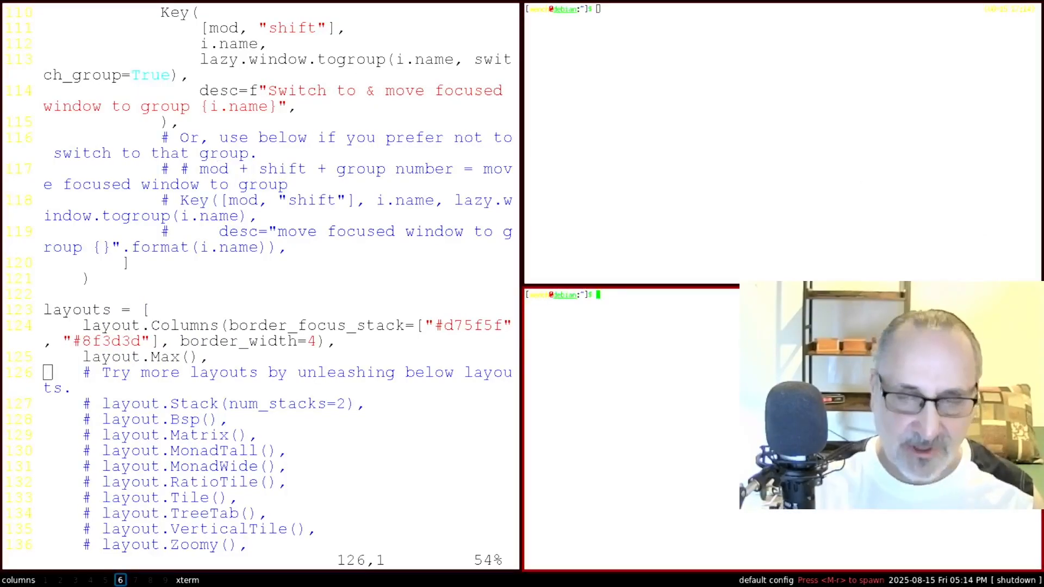
pyautogui.press('super+w')
pyautogui.press('super+w')
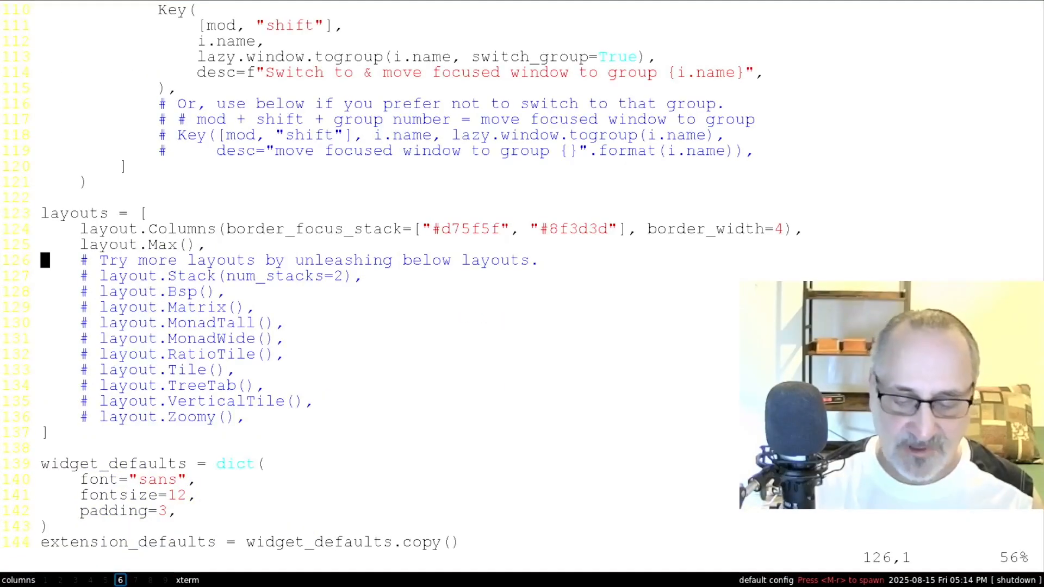
# - Launch firefox and pcmanfm from the spawn prompt so they tile beside the config file
pyautogui.press('super+r')
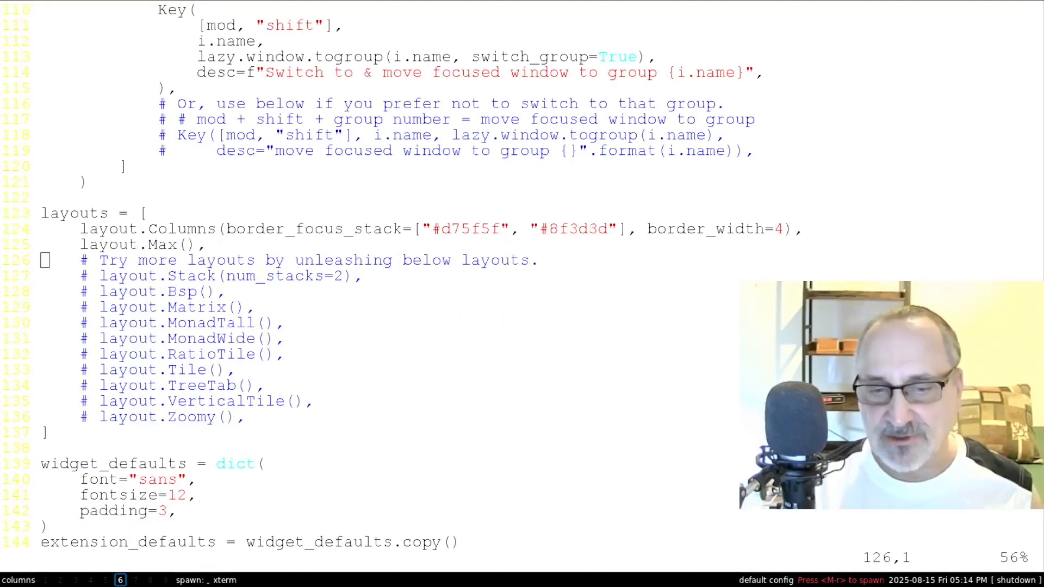
pyautogui.write('firefox')
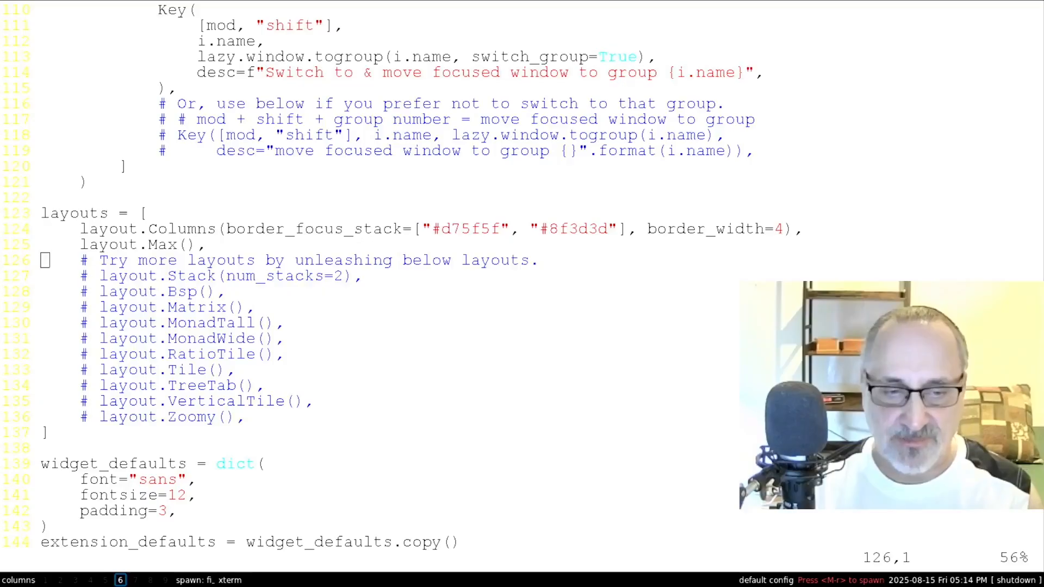
pyautogui.press('Return')
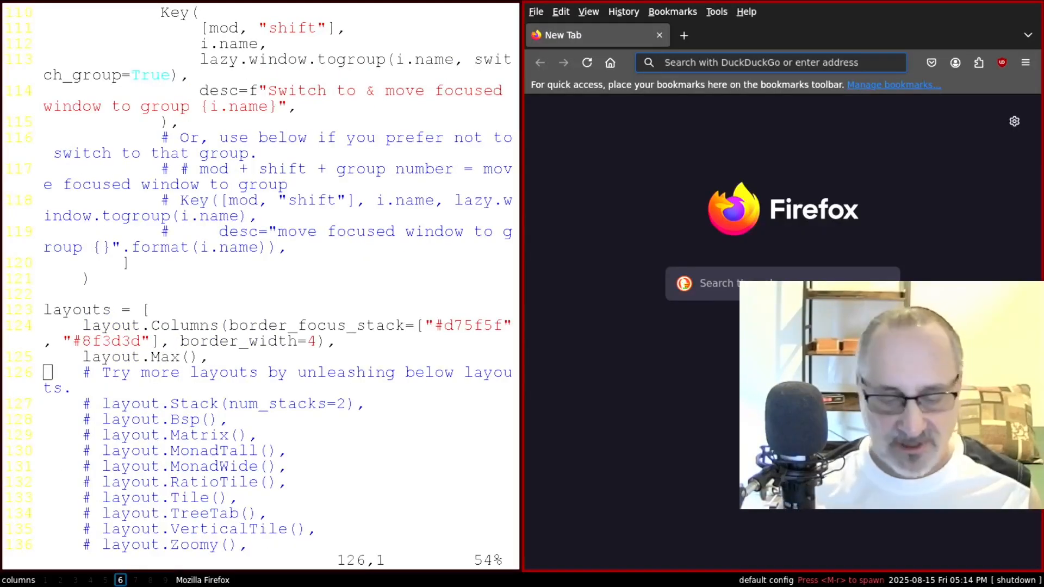
pyautogui.press('super+r')
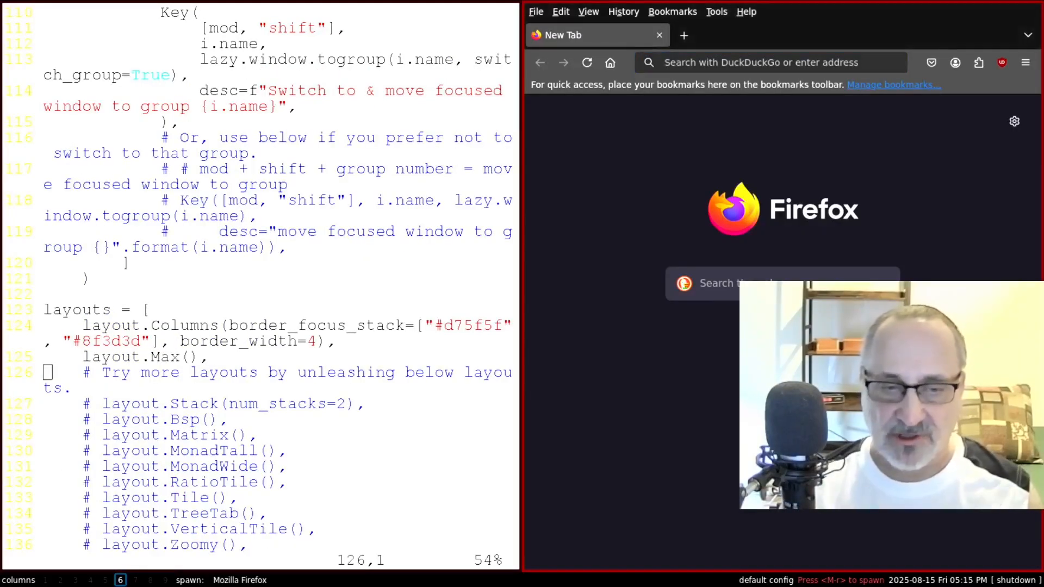
pyautogui.write('pcmanfm')
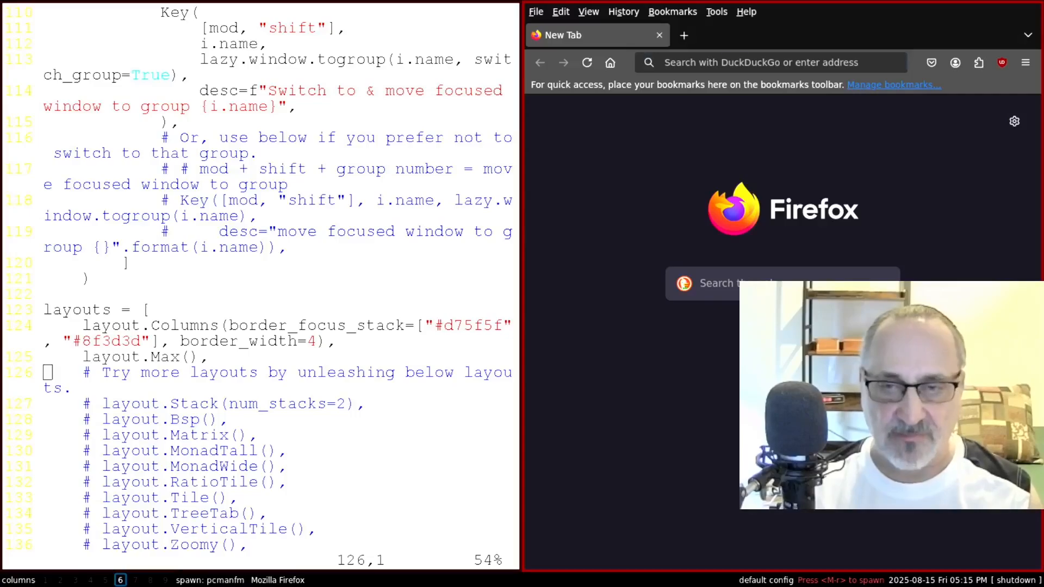
pyautogui.press('Return')
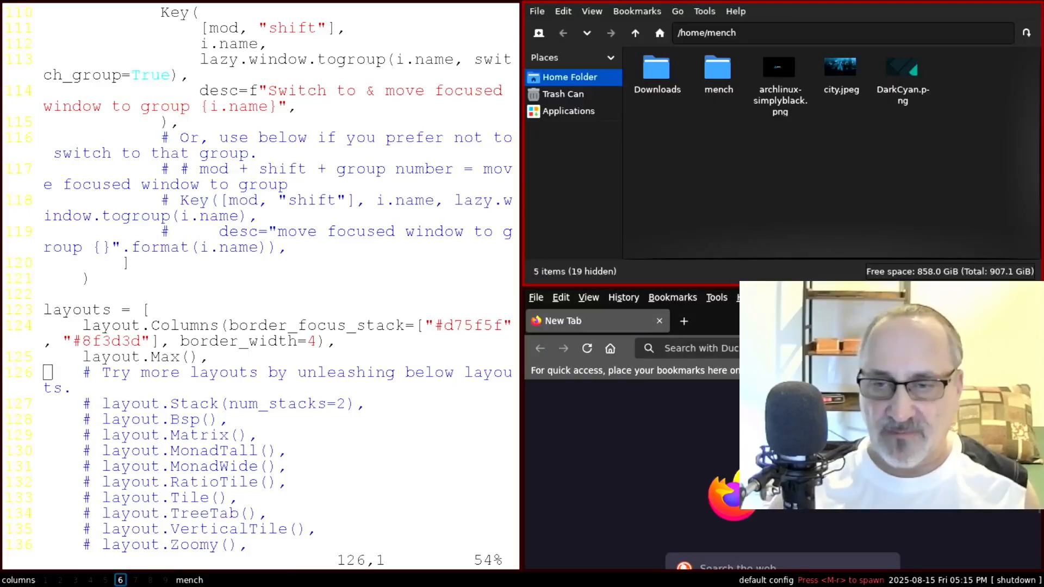
# - Focus the config.py window and go through the layouts list down to the Zoomy entry on line 136
pyautogui.click(316, 282)
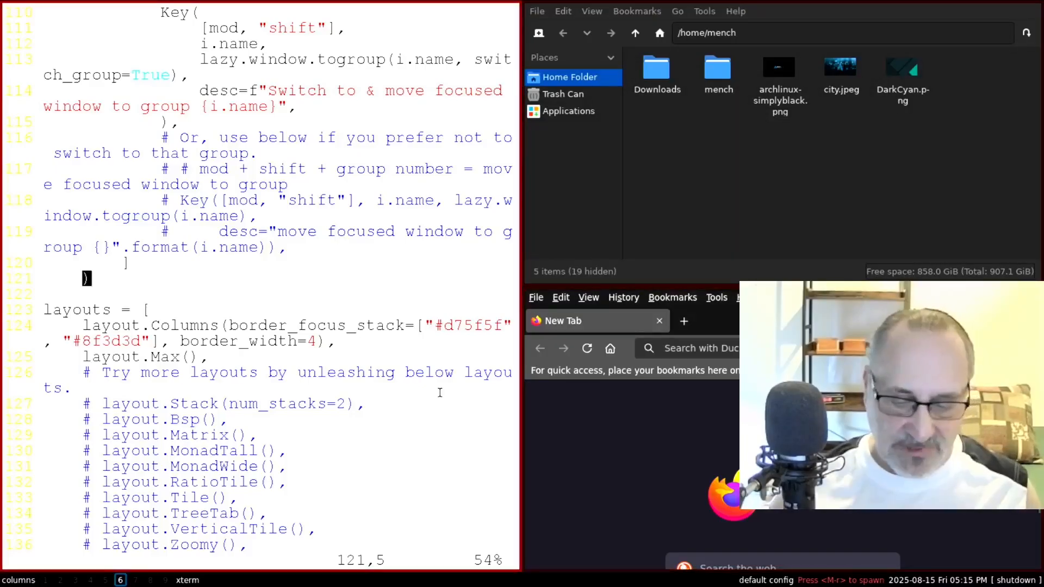
pyautogui.press('w')
pyautogui.press('w')
pyautogui.press('w')
pyautogui.press('w')
pyautogui.press('j')
pyautogui.press('j')
pyautogui.press('j')
pyautogui.press('j')
pyautogui.press('j')
pyautogui.press('j')
pyautogui.press('j')
pyautogui.press('j')
pyautogui.press('j')
pyautogui.press('j')
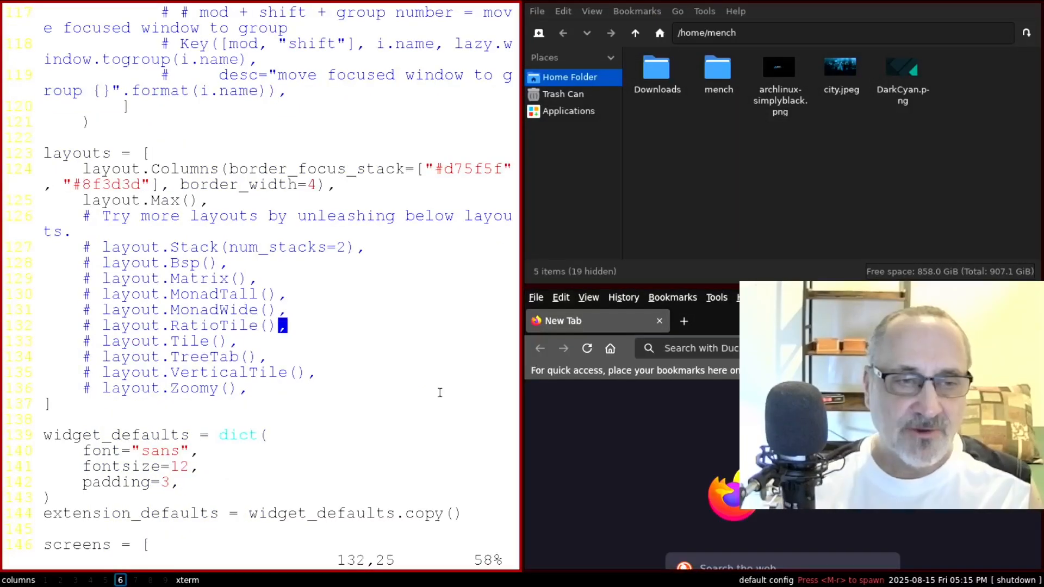
pyautogui.press('k')
pyautogui.press('k')
pyautogui.press('k')
pyautogui.press('k')
pyautogui.press('j')
pyautogui.press('j')
pyautogui.press('j')
pyautogui.press('j')
pyautogui.press('j')
pyautogui.press('j')
pyautogui.press('j')
pyautogui.press('j')
# - Switch workspace 6 to the max layout and step through the layouts list from Columns to Tile, returning to MonadWide
pyautogui.press('super+Tab')
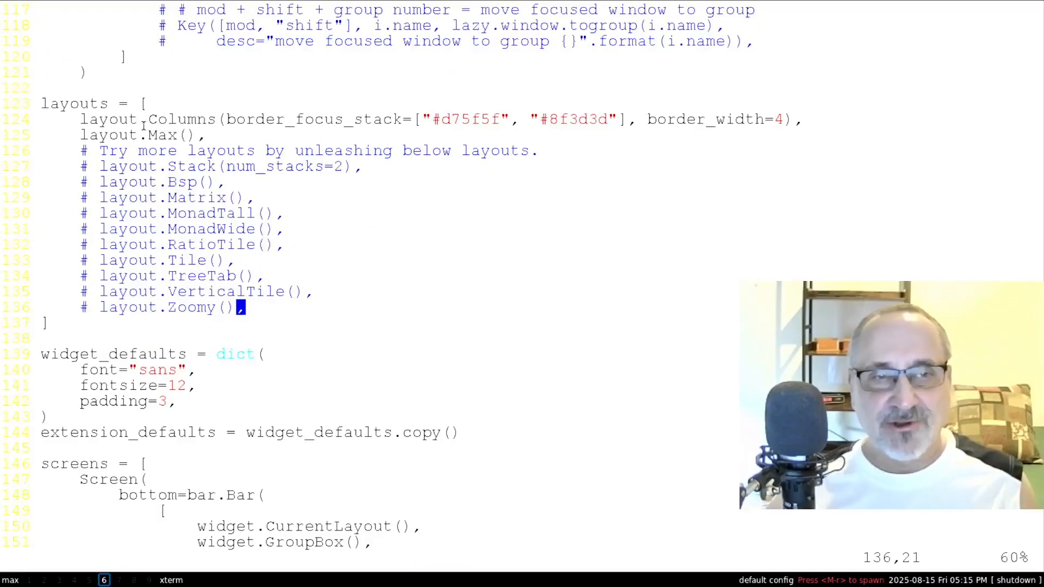
pyautogui.press('1')
pyautogui.press('2')
pyautogui.press('k')
pyautogui.press('0')
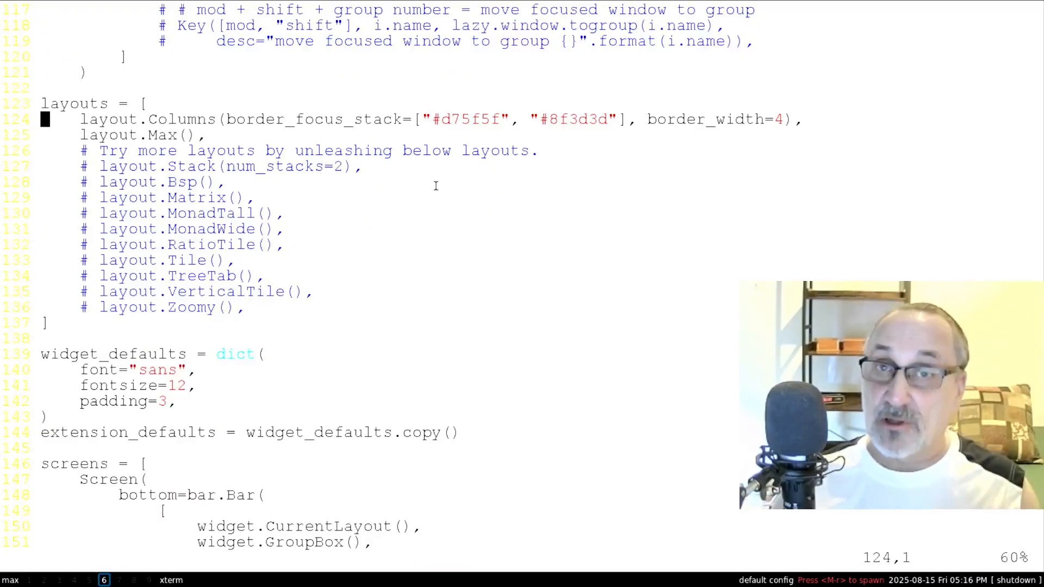
pyautogui.press('j')
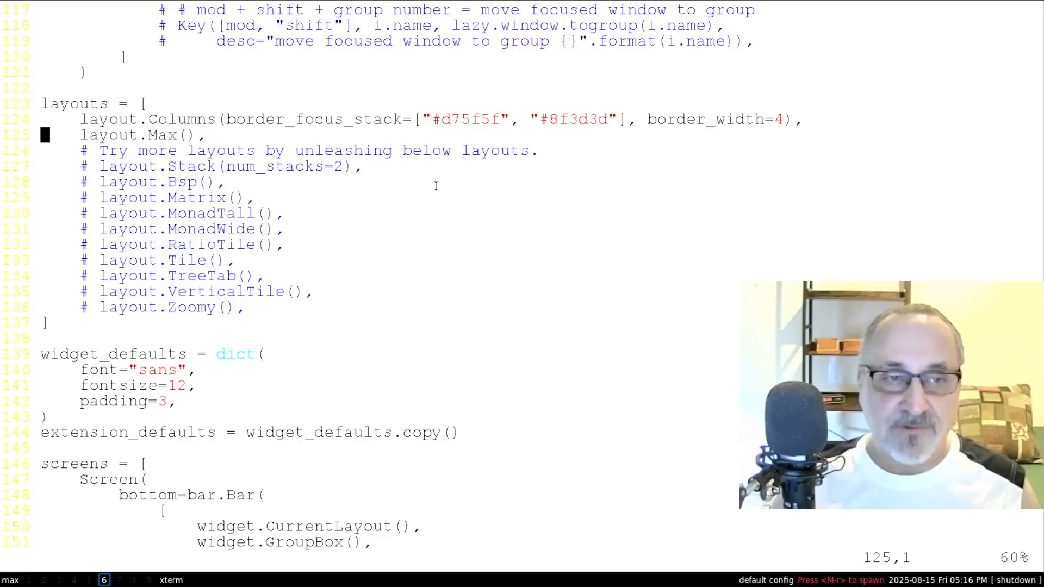
pyautogui.press('j')
pyautogui.press('j')
pyautogui.press('j')
pyautogui.press('j')
pyautogui.press('j')
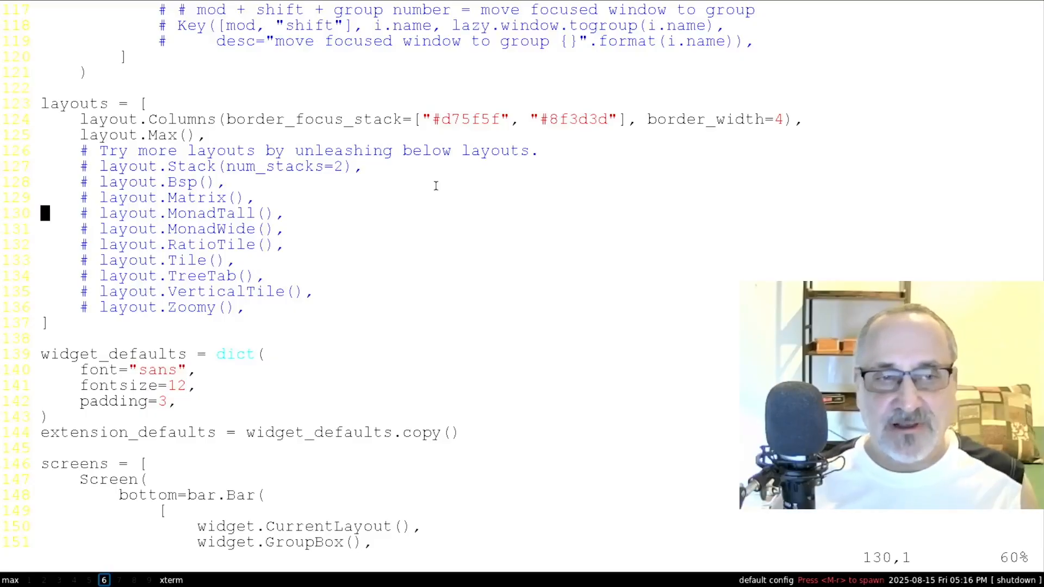
pyautogui.press('j')
pyautogui.press('j')
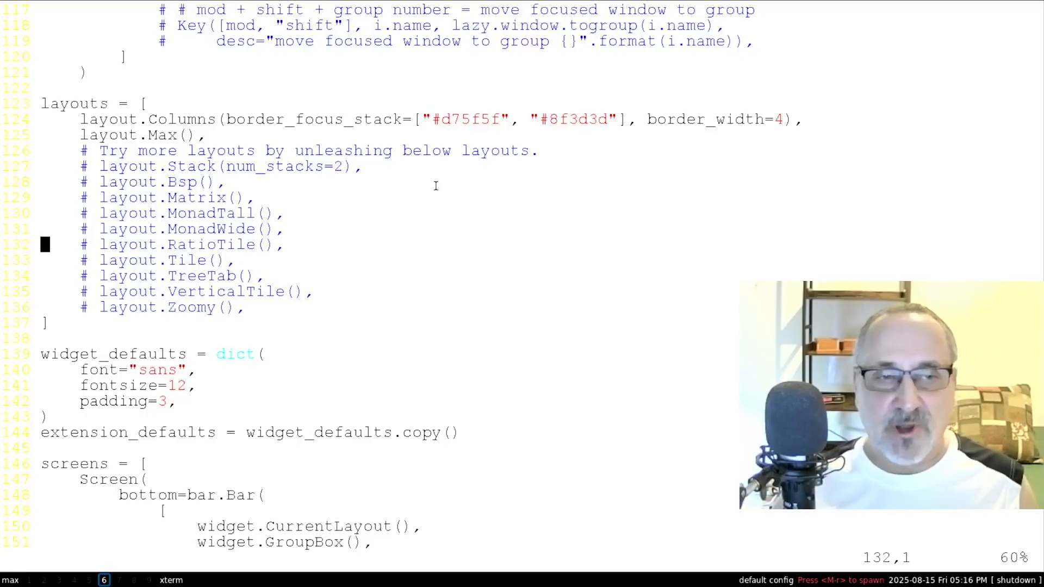
pyautogui.press('j')
pyautogui.press('k')
pyautogui.press('k')
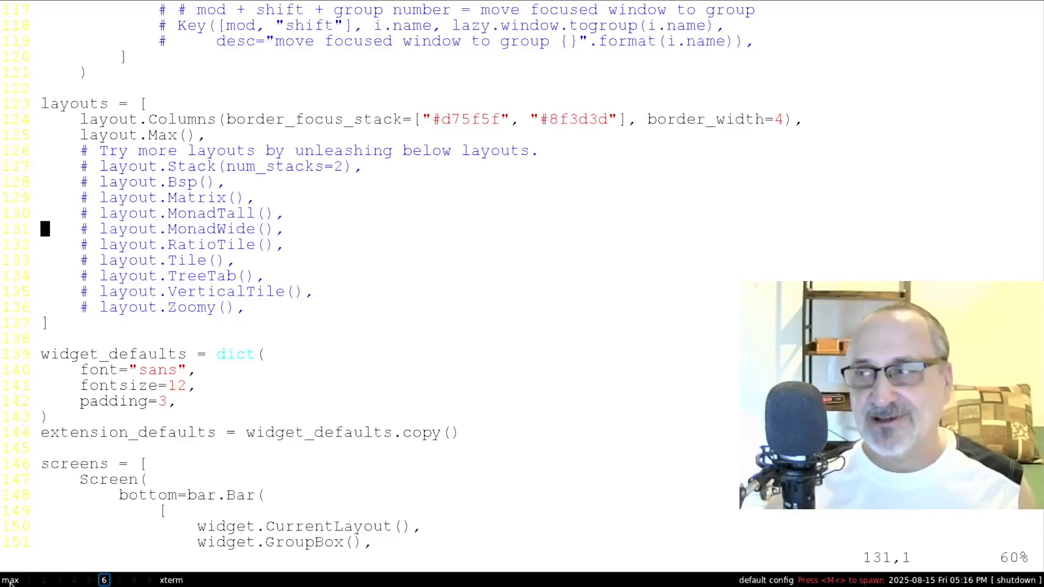
# - Toggle workspace 6 between the columns and max layouts, ending on columns
pyautogui.click(10, 580)
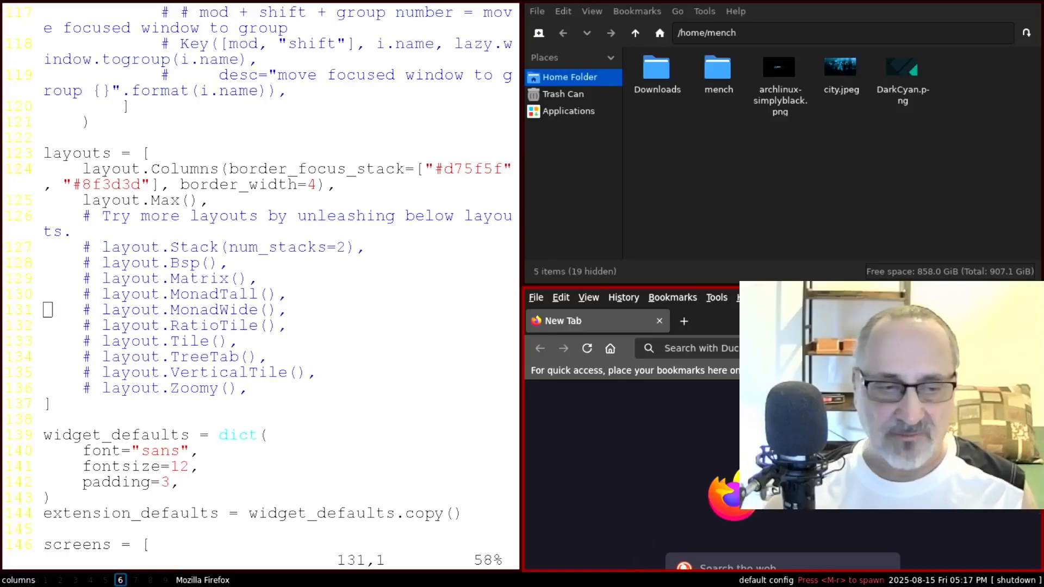
pyautogui.press('super+Return')
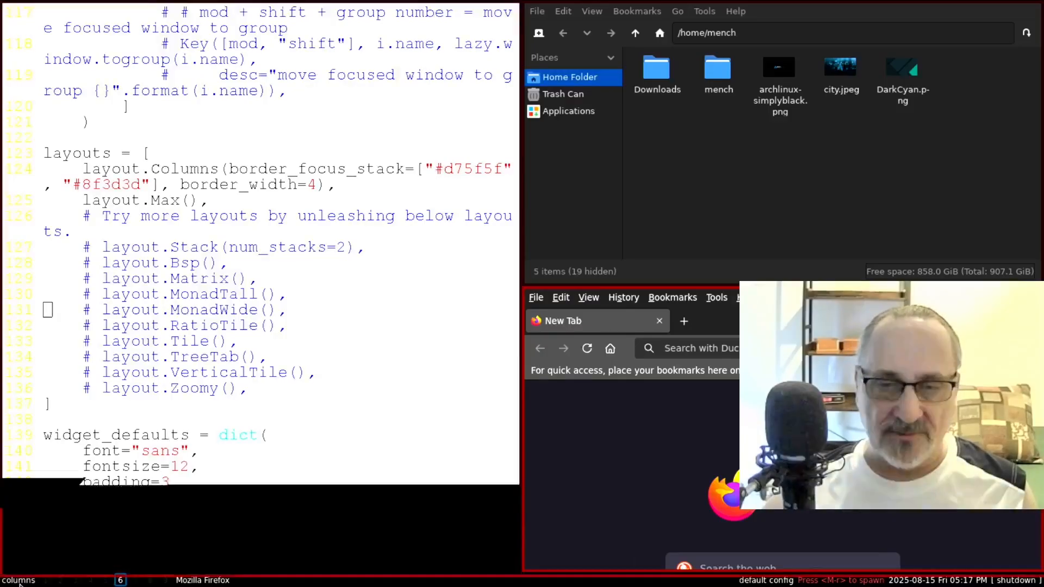
pyautogui.click(19, 581)
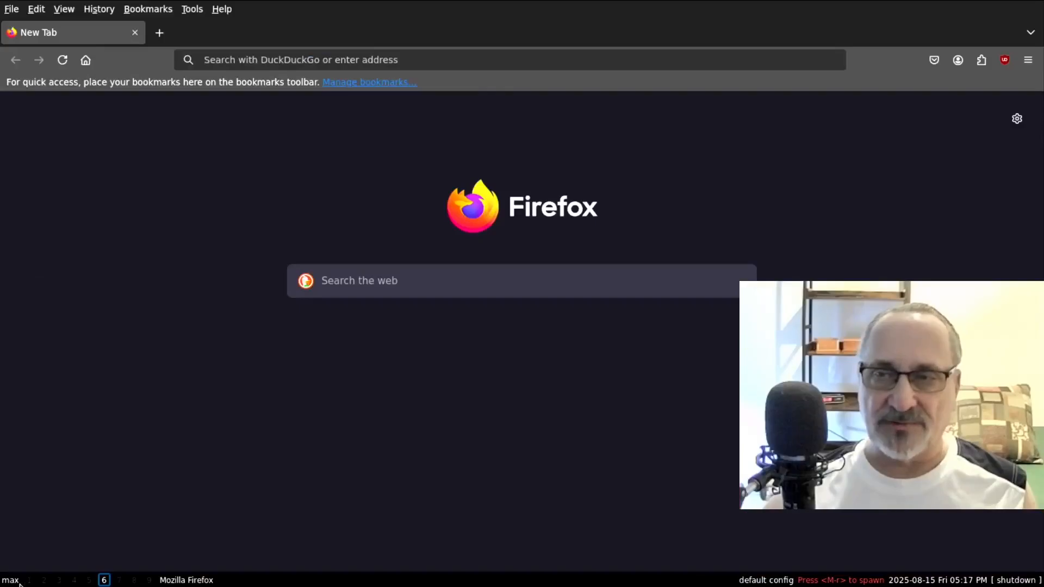
pyautogui.click(7, 581)
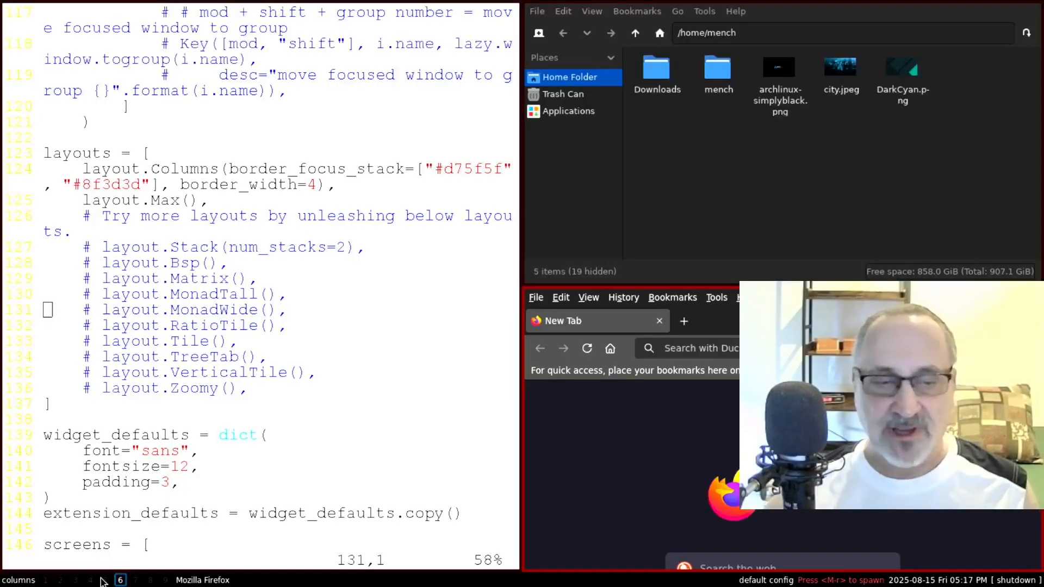
# - Switch to workspace 3, move on to workspace 9, and open a terminal there
pyautogui.click(76, 581)
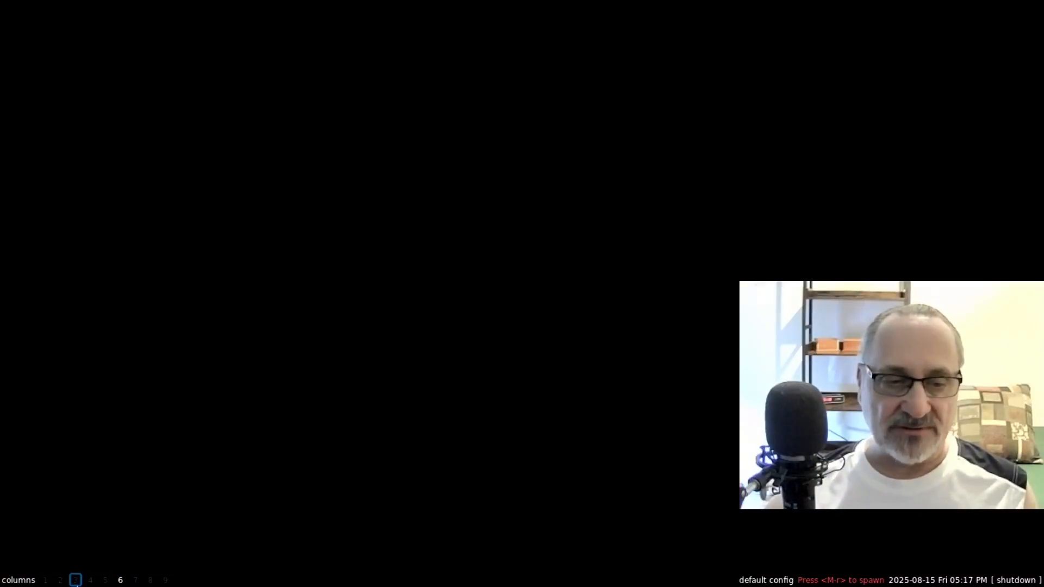
pyautogui.click(165, 582)
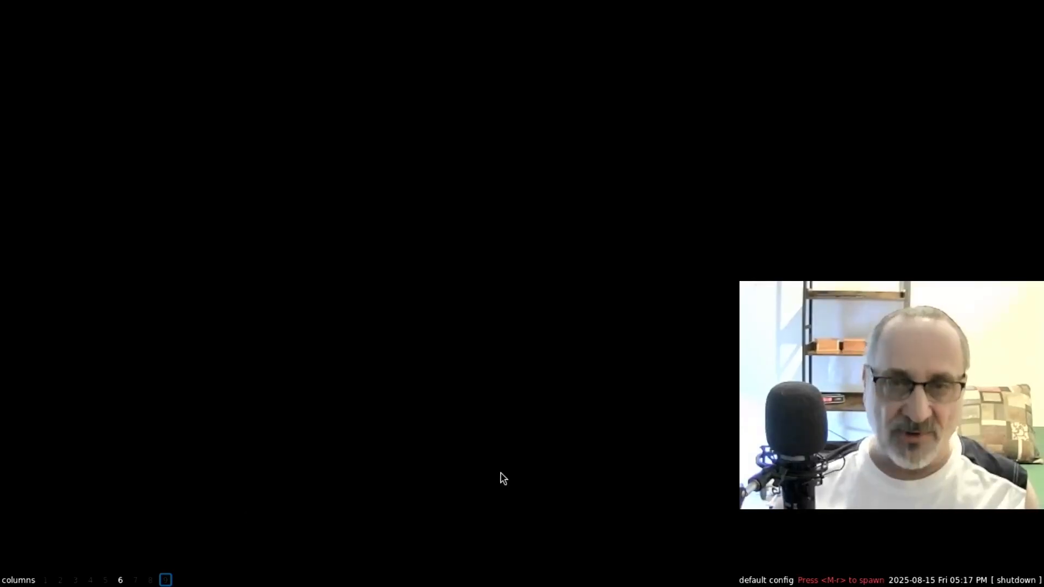
pyautogui.press('super+Return')
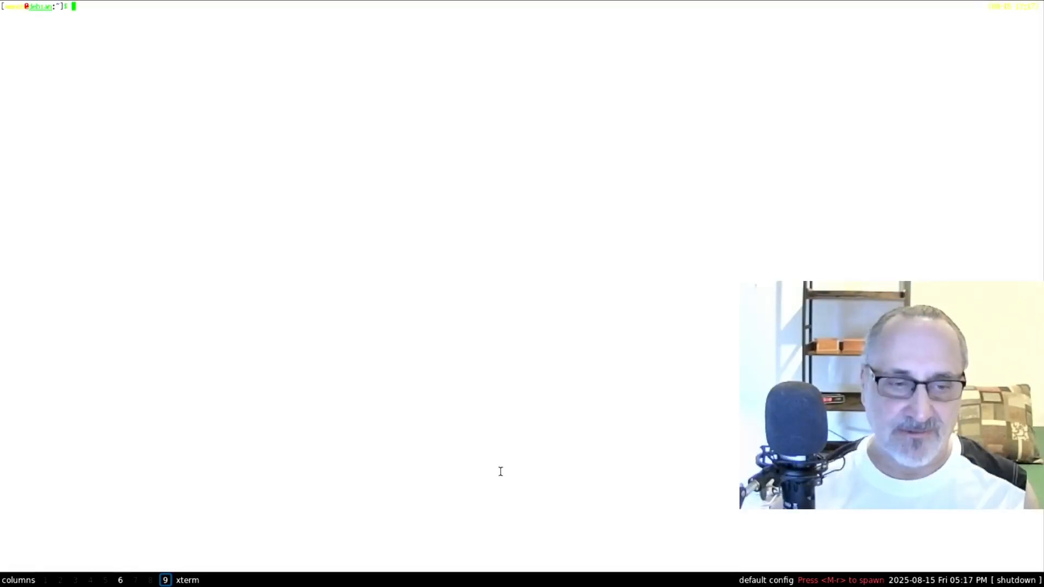
# - Return to workspace 6, switch it to the max layout, and read through config.py from the layouts list to the wmname section
pyautogui.click(121, 580)
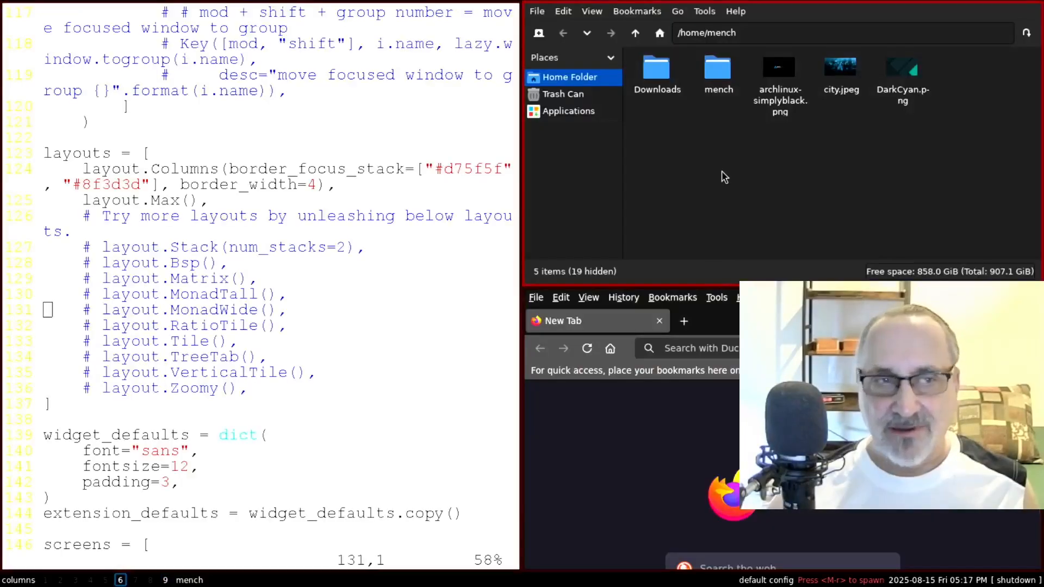
pyautogui.click(12, 580)
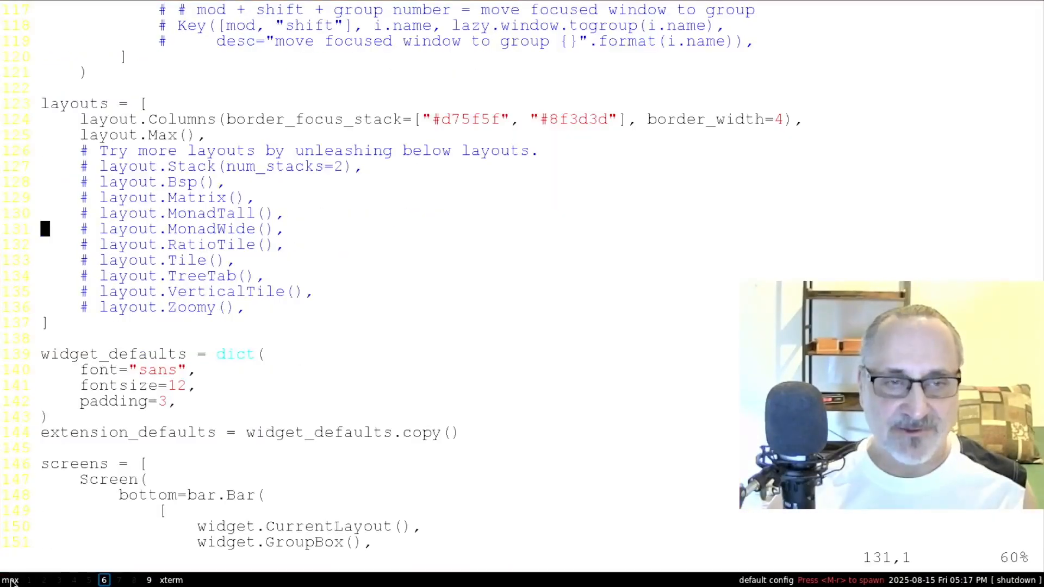
pyautogui.scroll(-15, 514, 373)
pyautogui.scroll(-13, 513, 373)
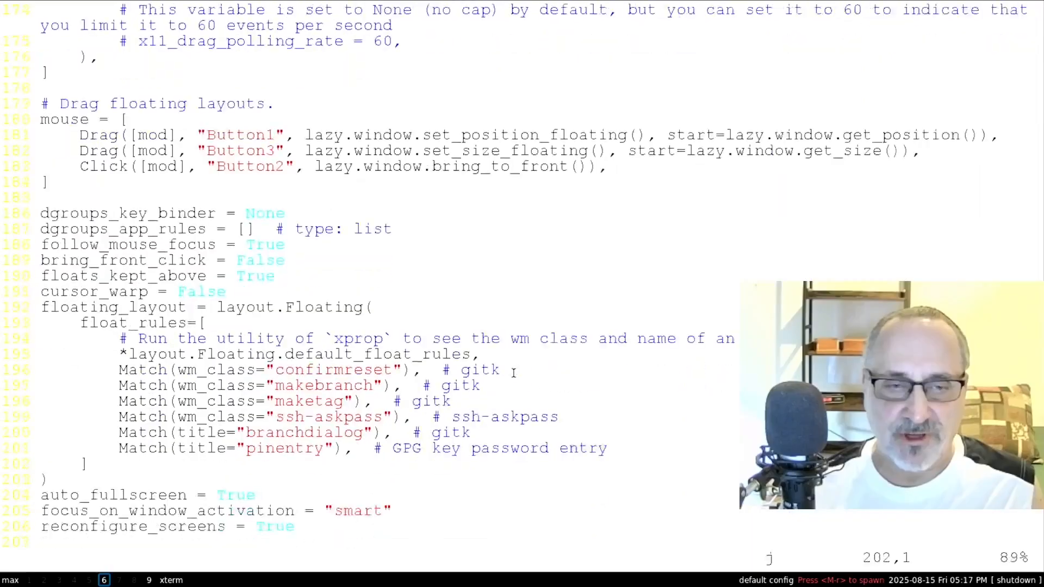
pyautogui.scroll(-3, 513, 373)
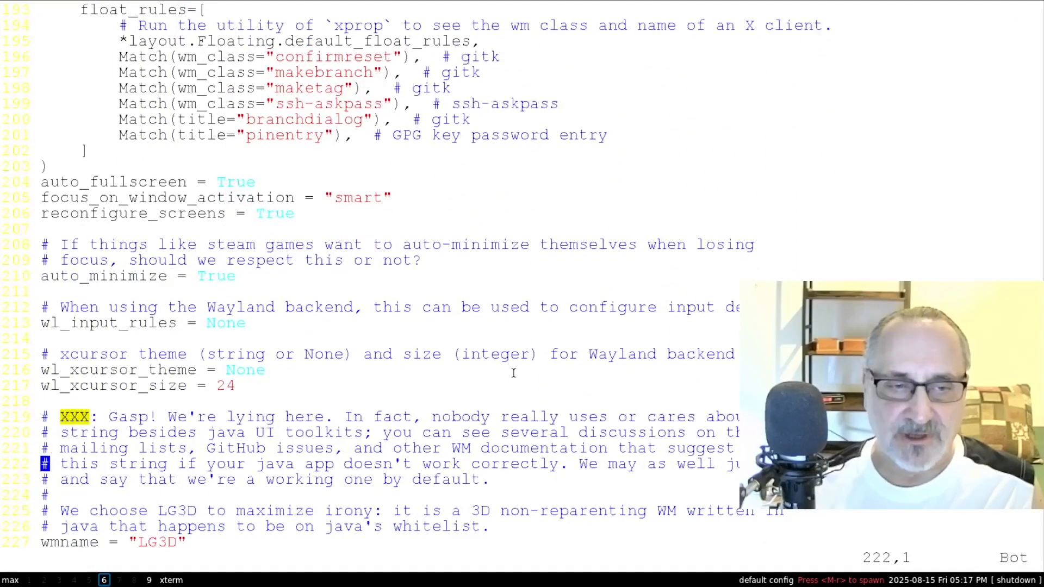
# - Go to the last line of config.py and quit vim, discarding unsaved changes
pyautogui.write('G:q')
pyautogui.press('Return')
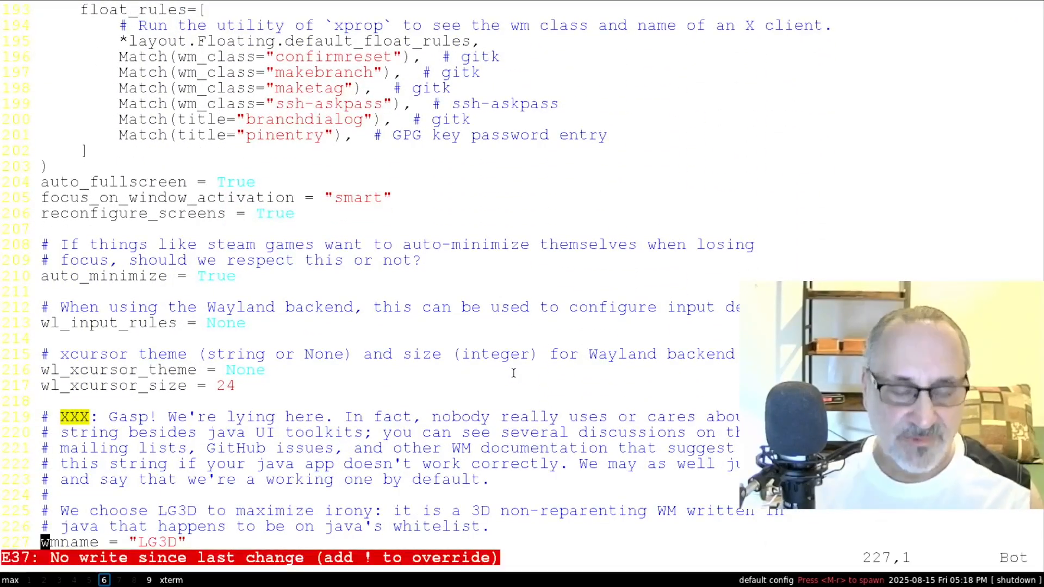
pyautogui.write(':')
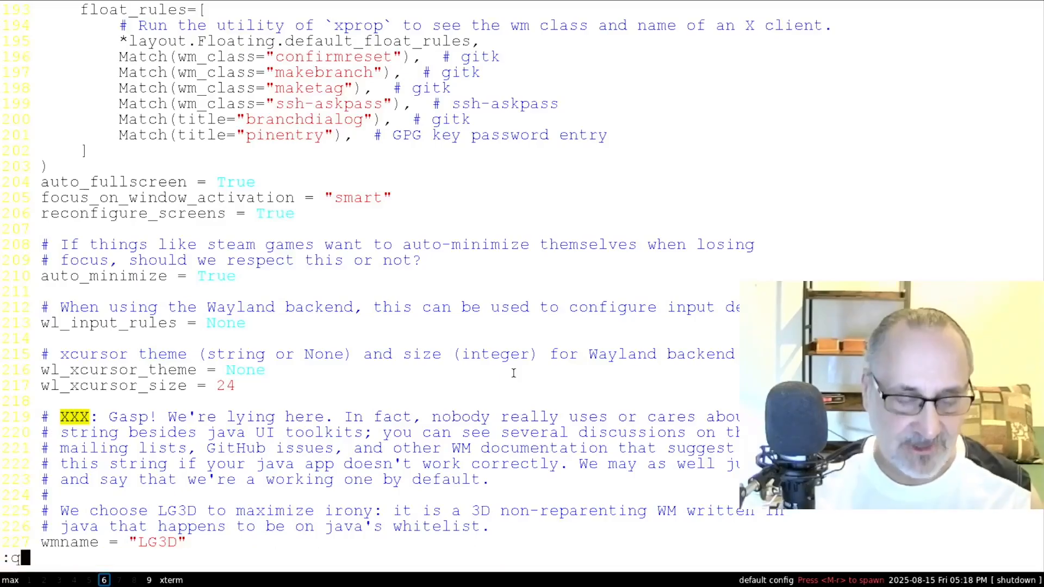
pyautogui.write('q!')
pyautogui.press('Return')
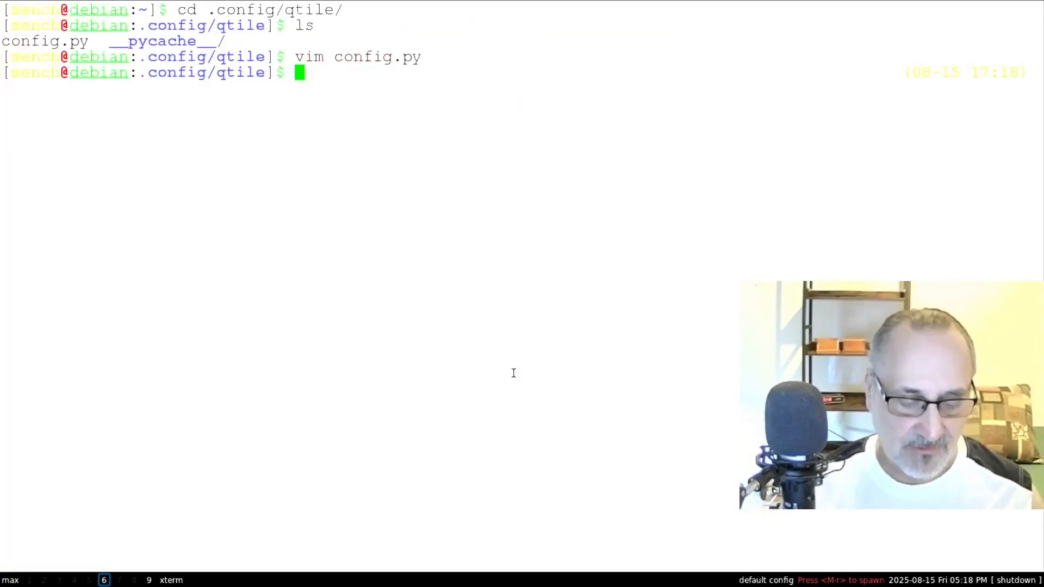
# - Close the terminal and Firefox on workspace 6 and the terminal on workspace 9, ending back on workspace 6
pyautogui.press('super+b')
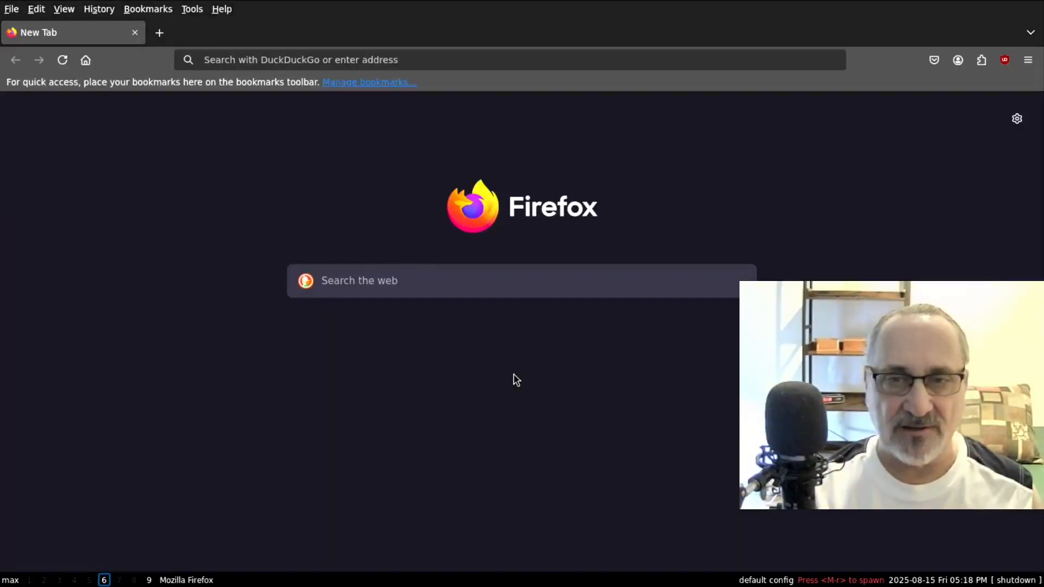
pyautogui.press('super+f')
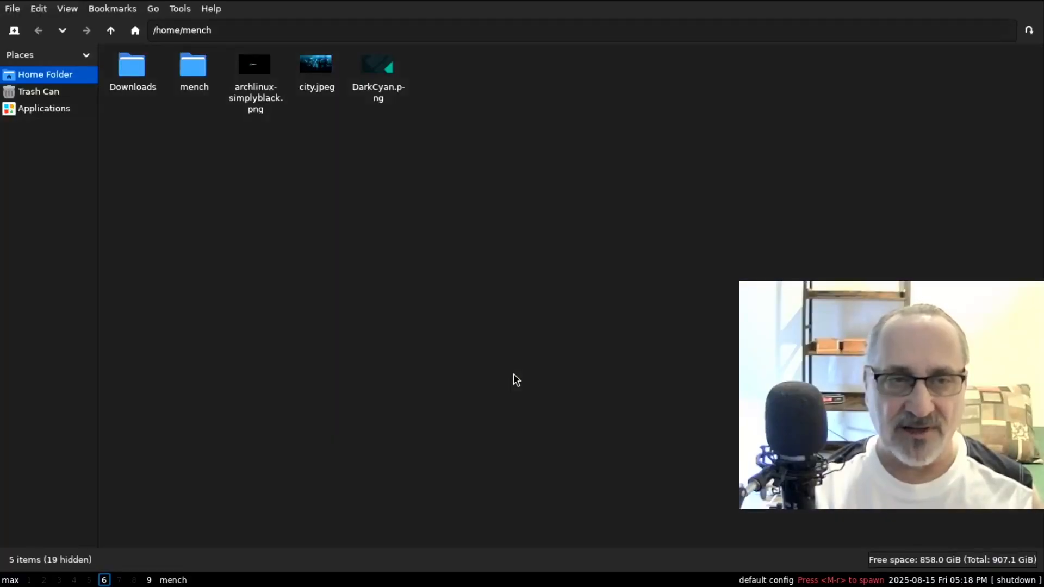
pyautogui.click(150, 580)
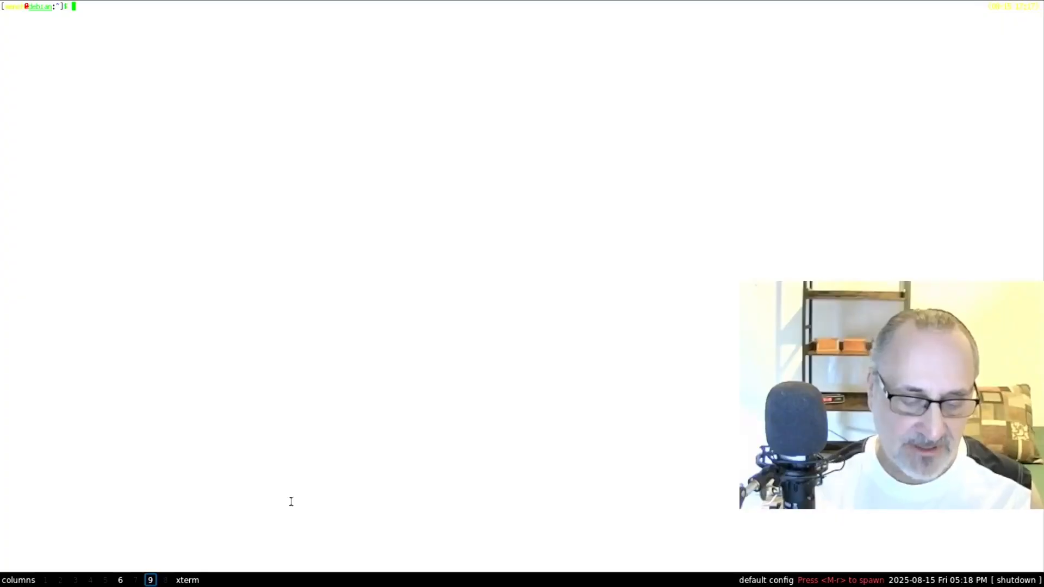
pyautogui.press('super+w')
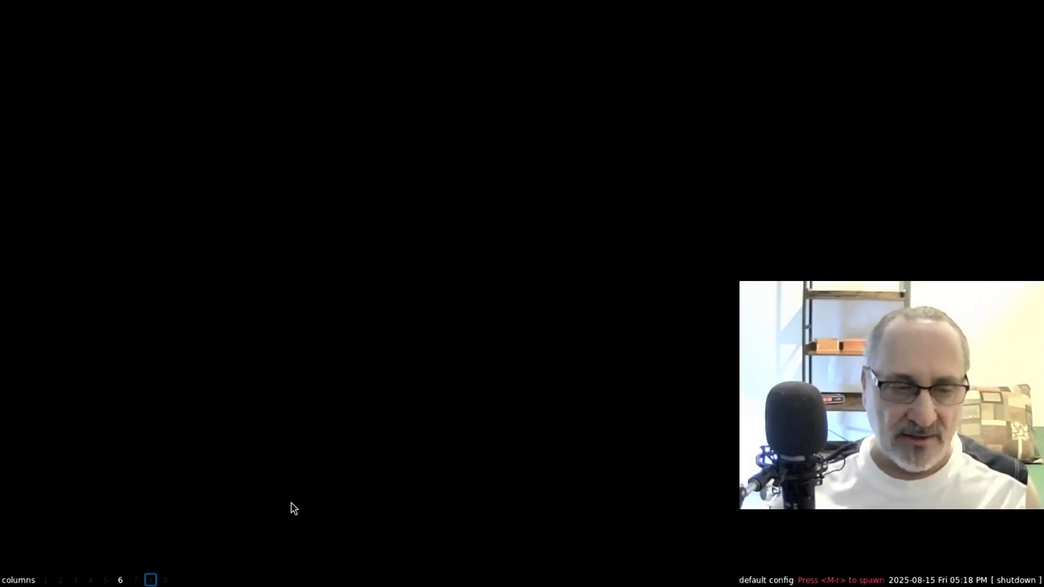
pyautogui.click(120, 580)
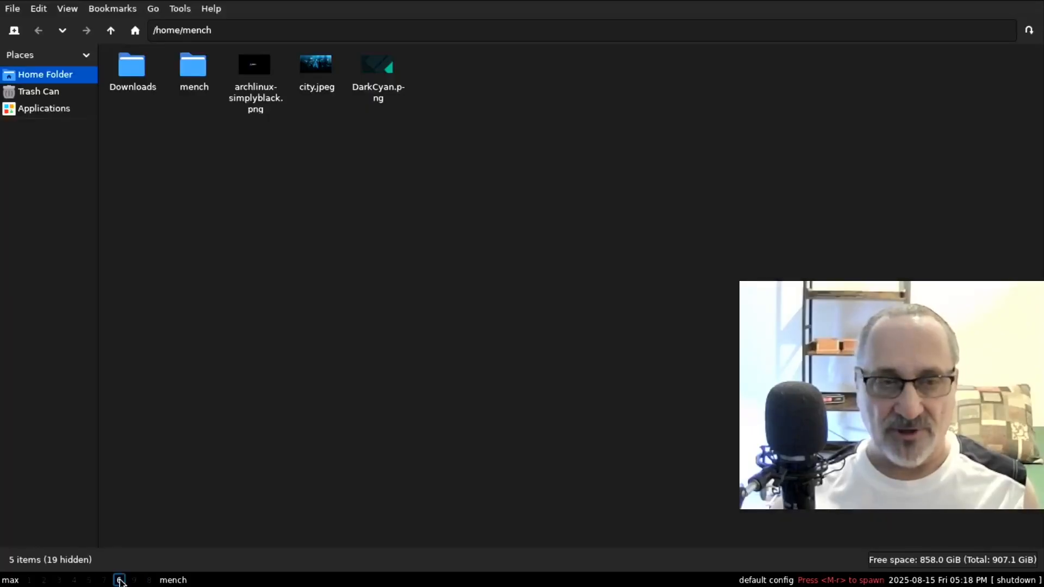
# - Show the home folder's hidden files, open .config, and move the qtile folder to the trash
pyautogui.rightClick(419, 208)
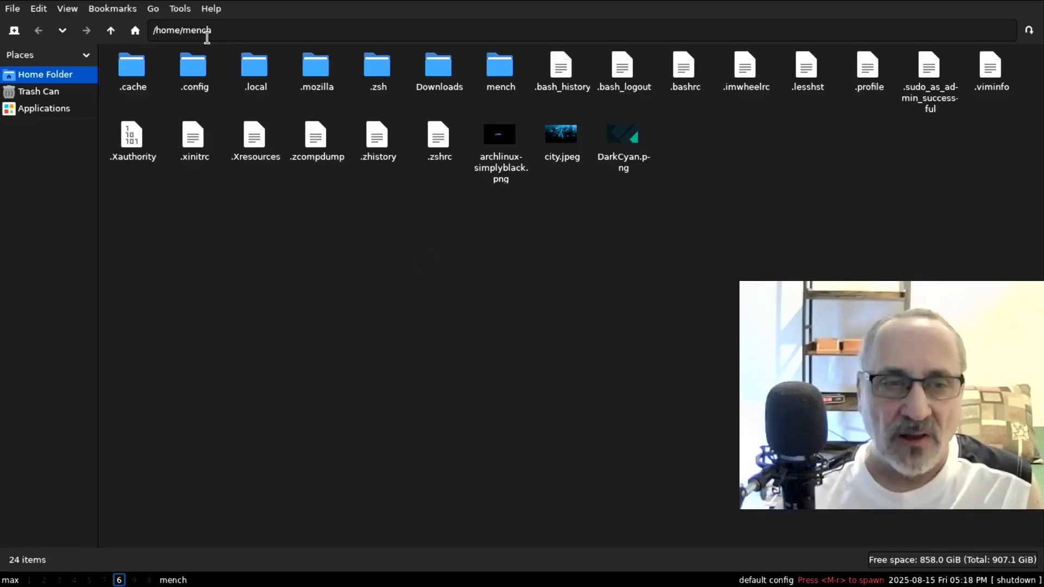
pyautogui.doubleClick(191, 71)
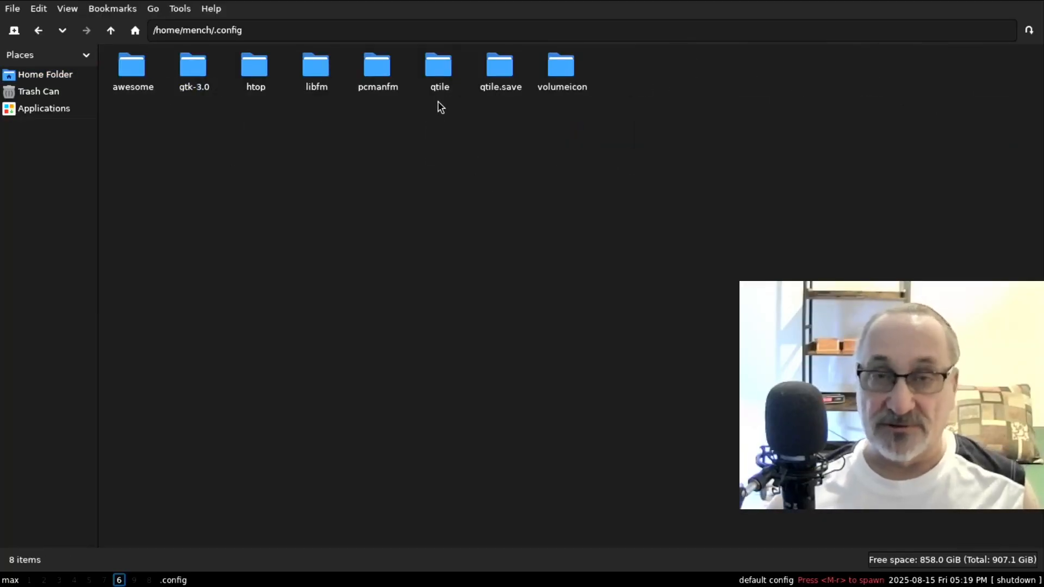
pyautogui.click(439, 68)
pyautogui.rightClick(440, 67)
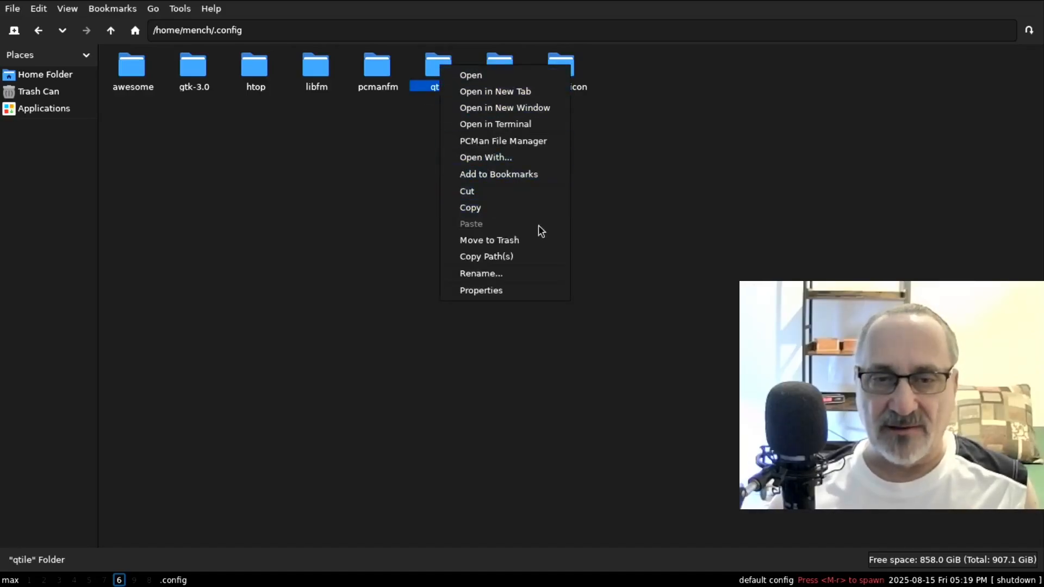
pyautogui.click(543, 242)
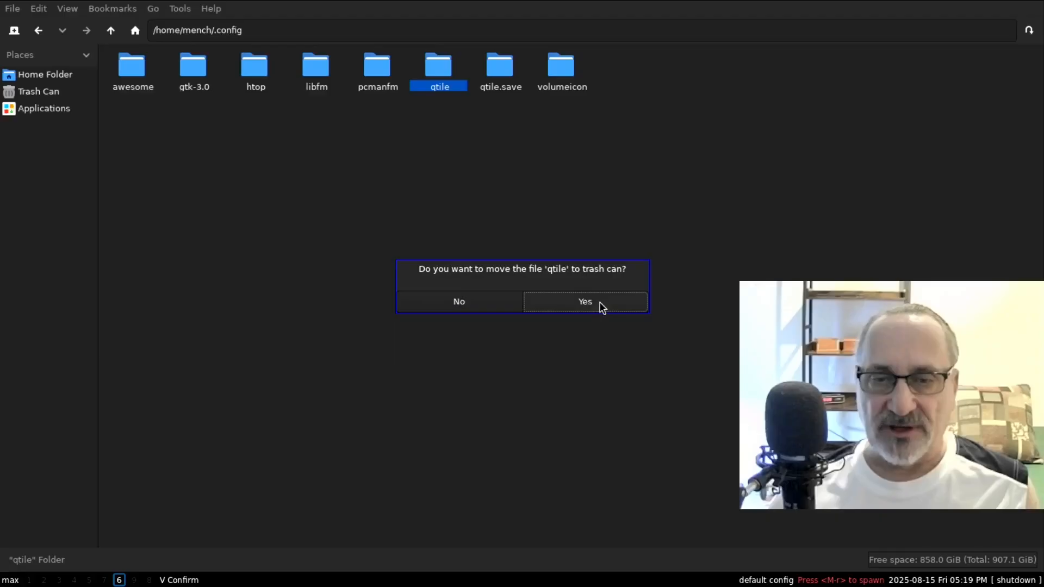
pyautogui.click(599, 305)
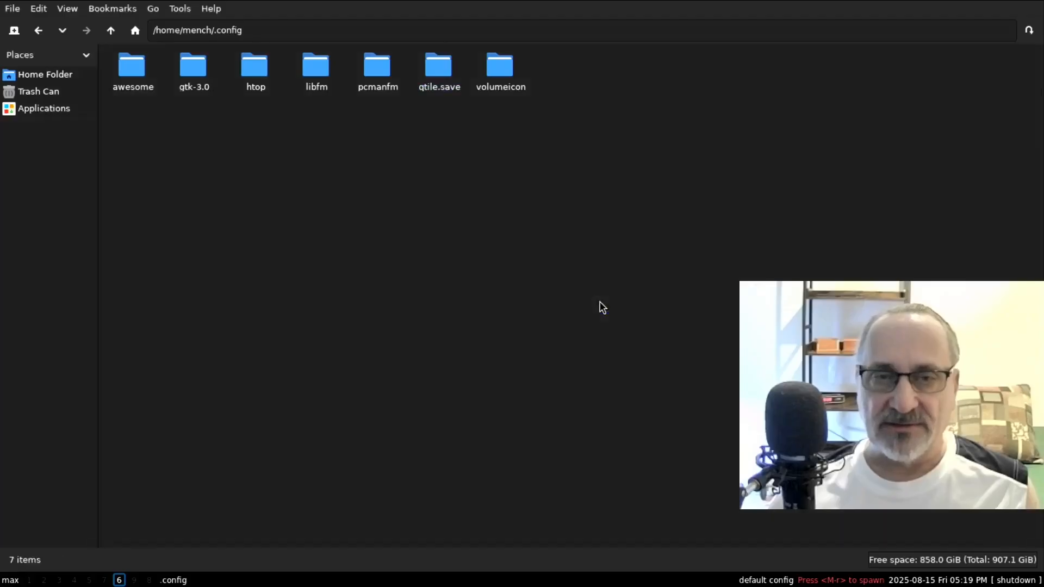
# - Rename the qtile.save folder in .config to qtile and close the file manager
pyautogui.rightClick(440, 74)
pyautogui.click(500, 281)
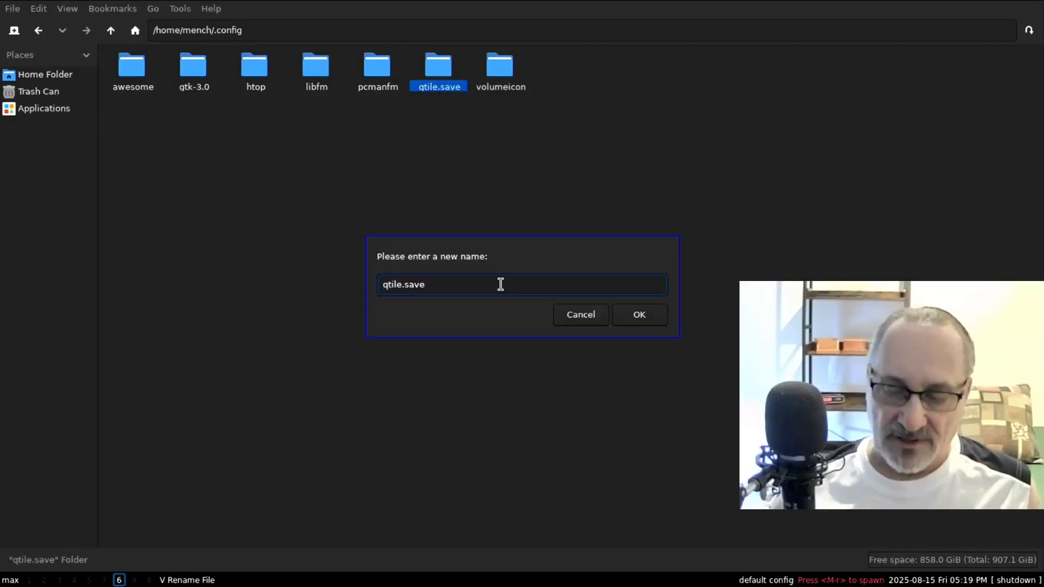
pyautogui.press('BackSpace')
pyautogui.press('BackSpace')
pyautogui.press('BackSpace')
pyautogui.press('BackSpace')
pyautogui.press('BackSpace')
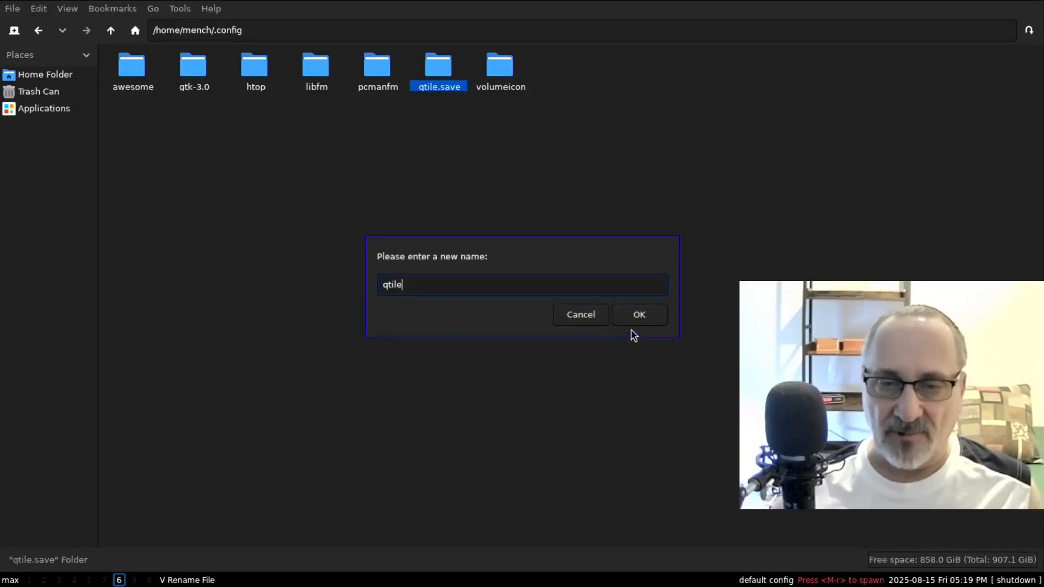
pyautogui.click(639, 316)
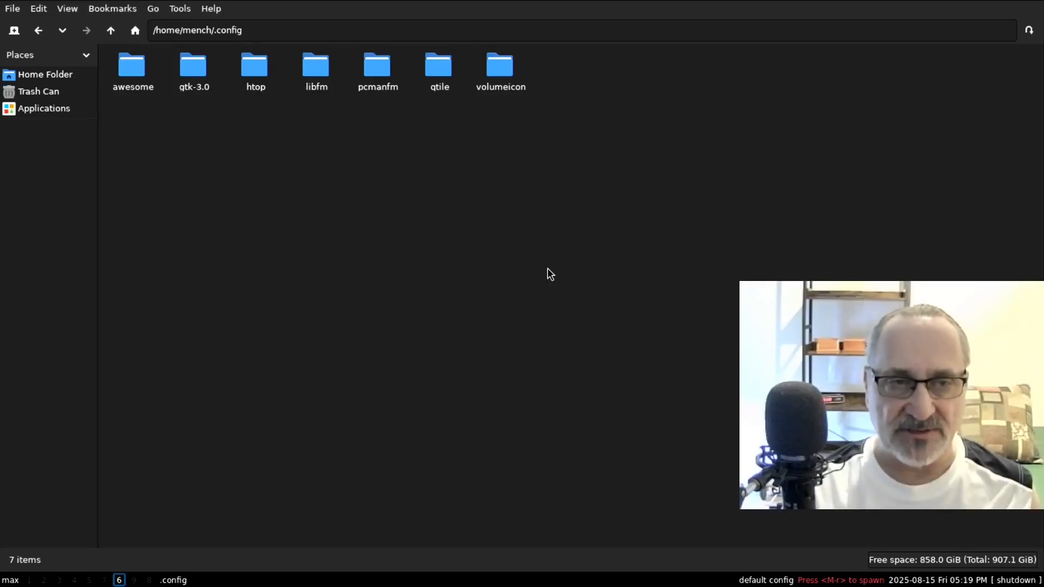
pyautogui.press('super+w')
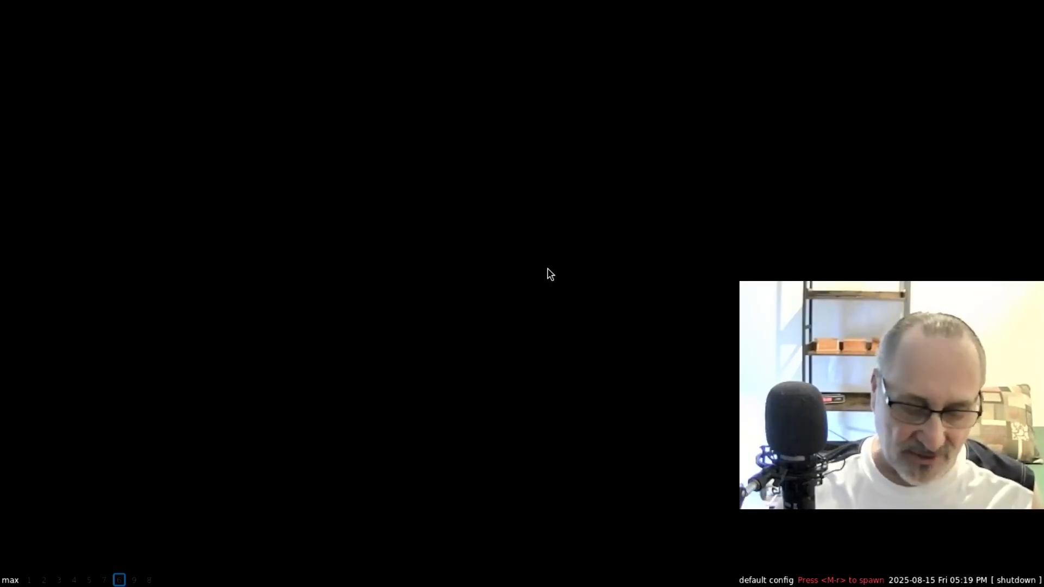
# - Launch pcmanfm from the spawn prompt, examine the files in .config/qtile, and close the file manager
pyautogui.press('super+r')
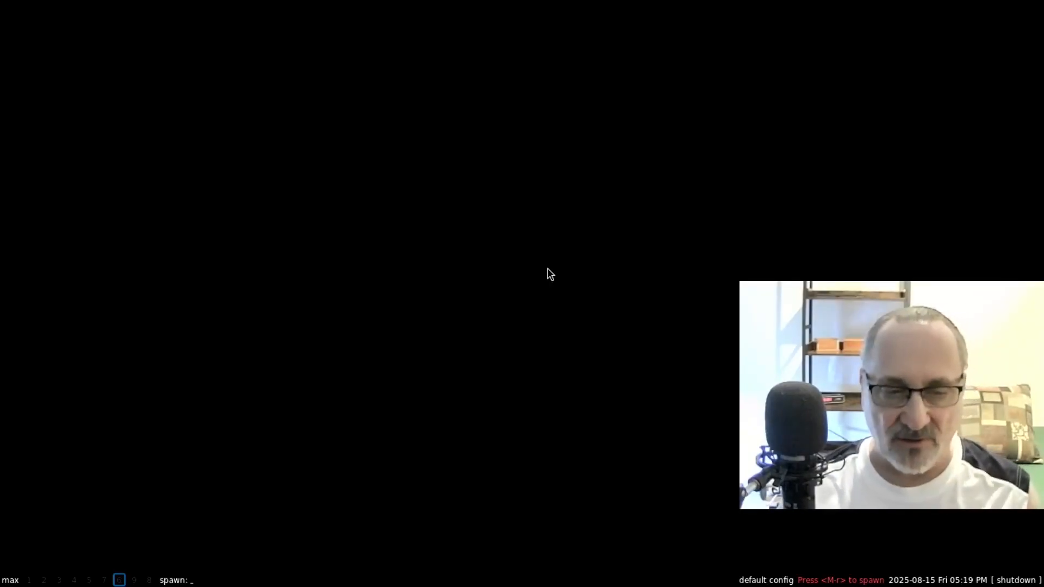
pyautogui.write('pcmanfm')
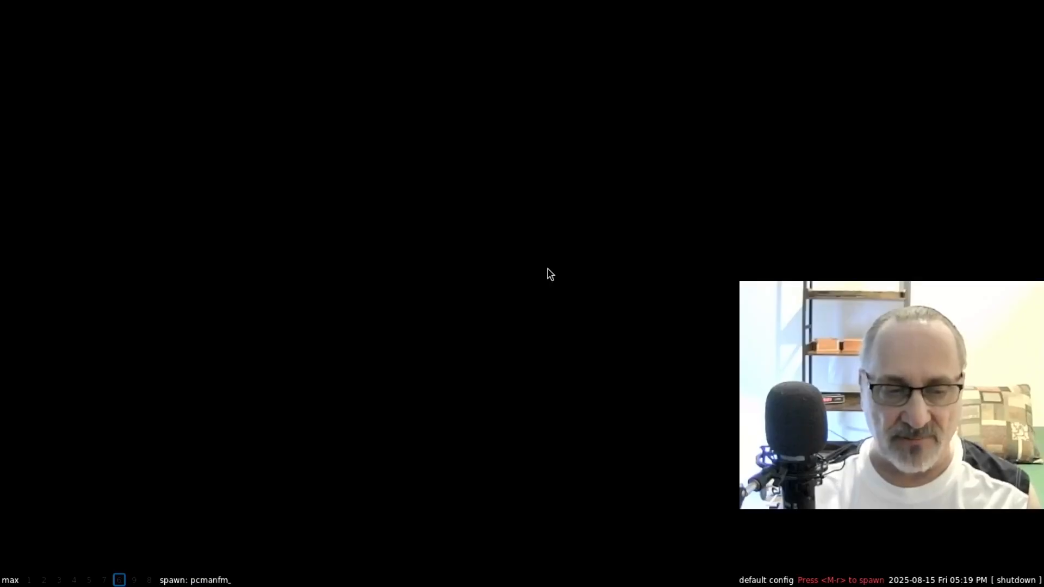
pyautogui.press('Return')
pyautogui.doubleClick(185, 71)
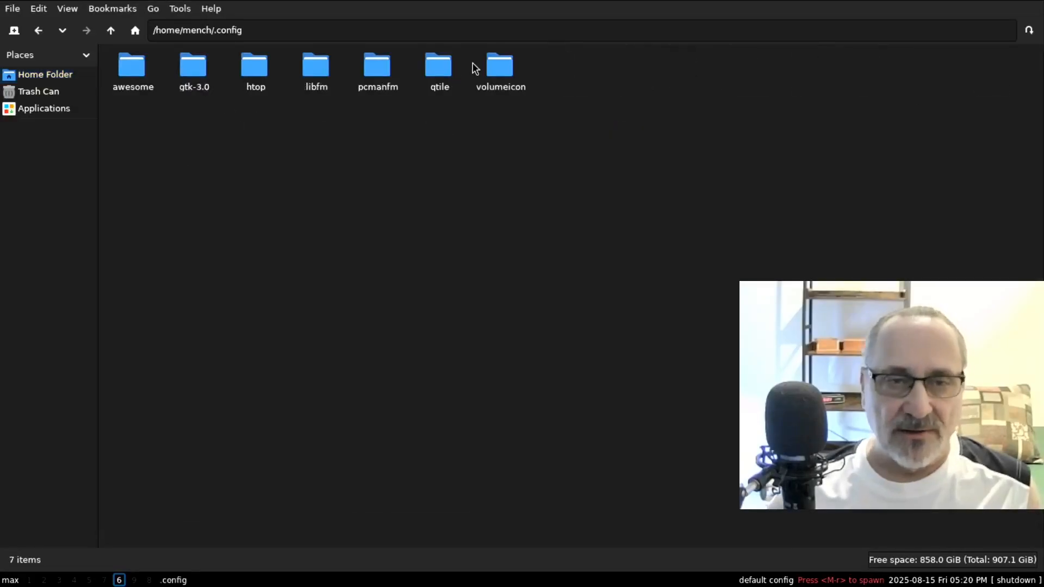
pyautogui.doubleClick(438, 77)
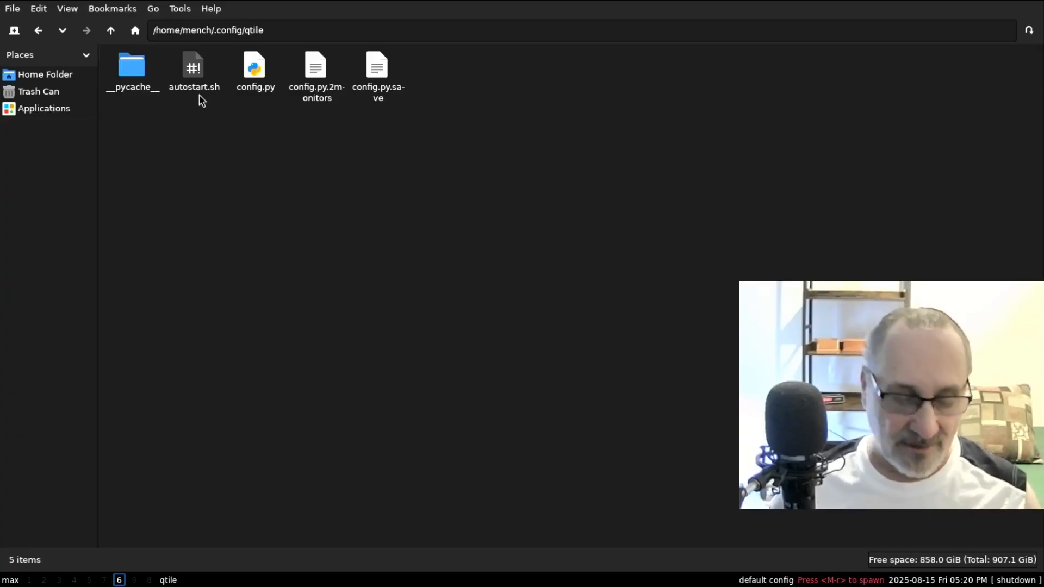
pyautogui.press('super+w')
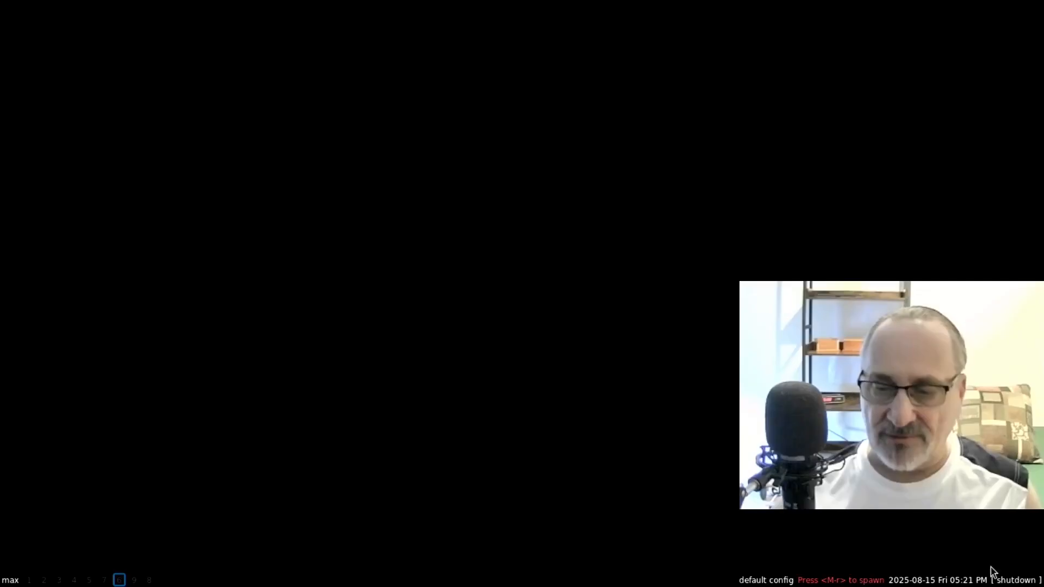
# - Shut down the Qtile session and start it again from the console with startx
pyautogui.click(1014, 580)
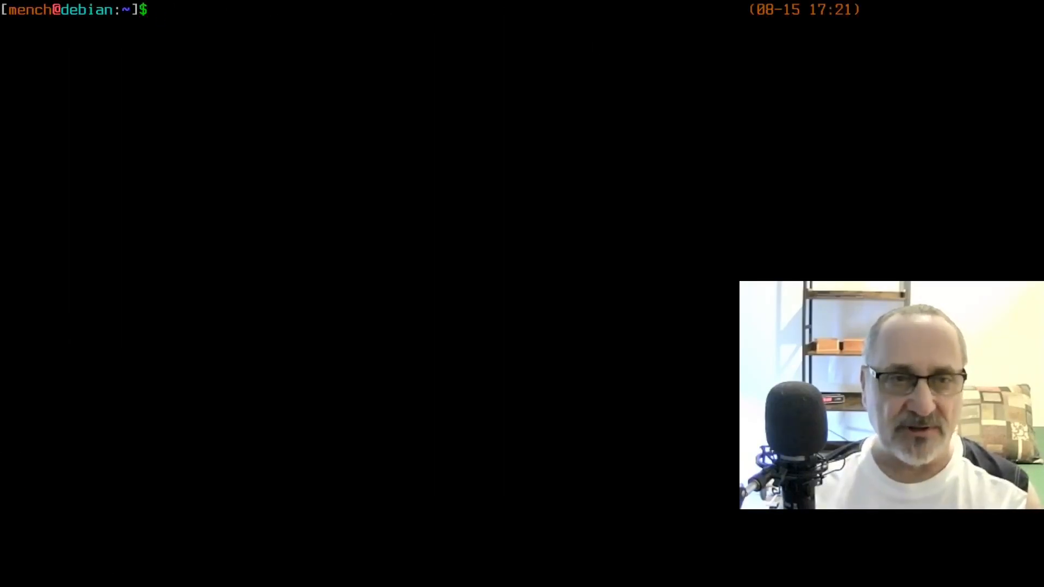
pyautogui.write('startx')
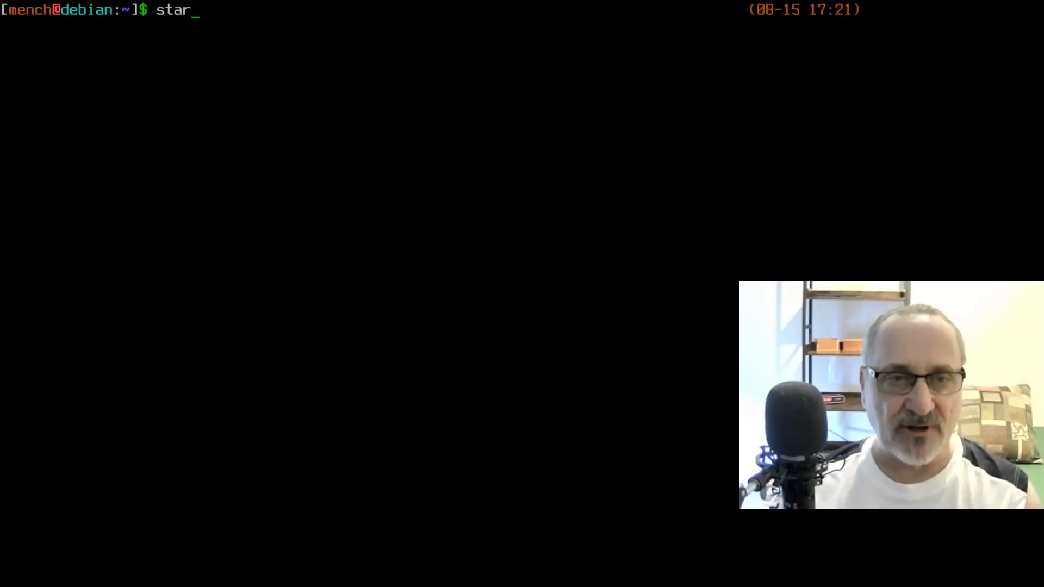
pyautogui.press('Return')
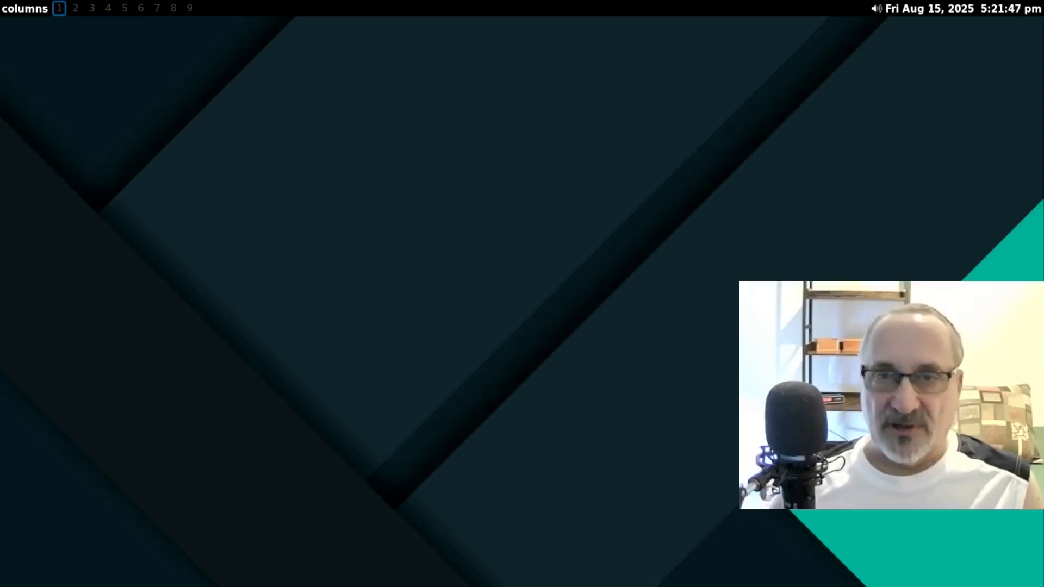
# - Switch to workspace 3, move on to workspace 9, and try the volume icon in the bar
pyautogui.click(92, 8)
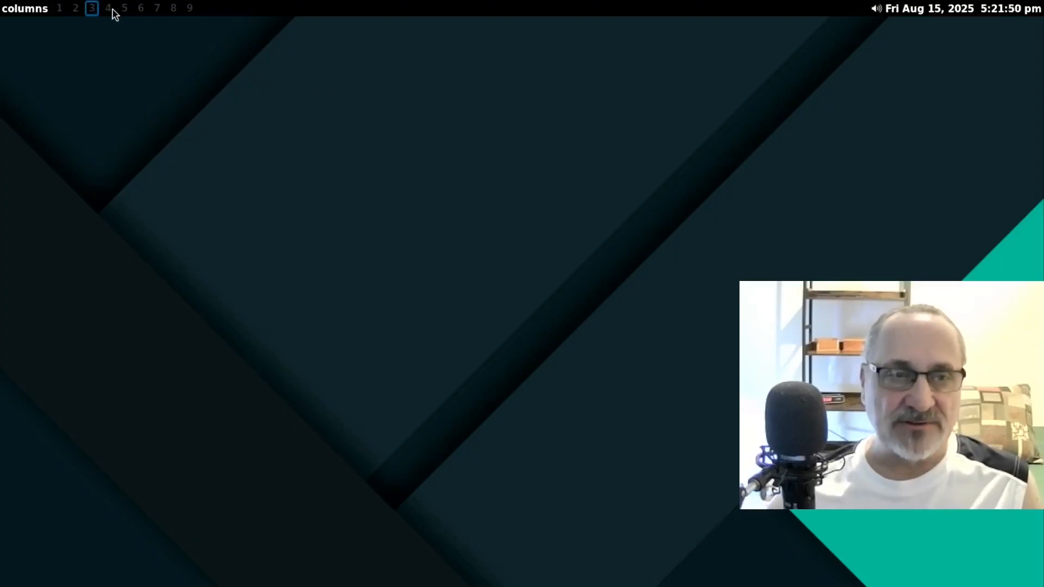
pyautogui.press('super+9')
pyautogui.click(875, 8)
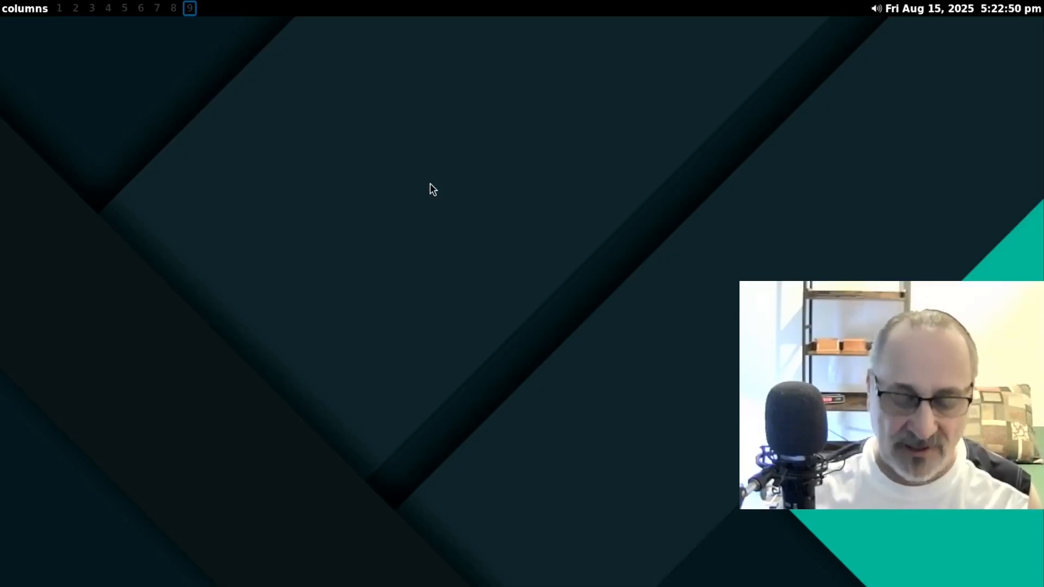
# - Run firefox from the spawn prompt on workspace 9 and open the file manager there
pyautogui.press('super+r')
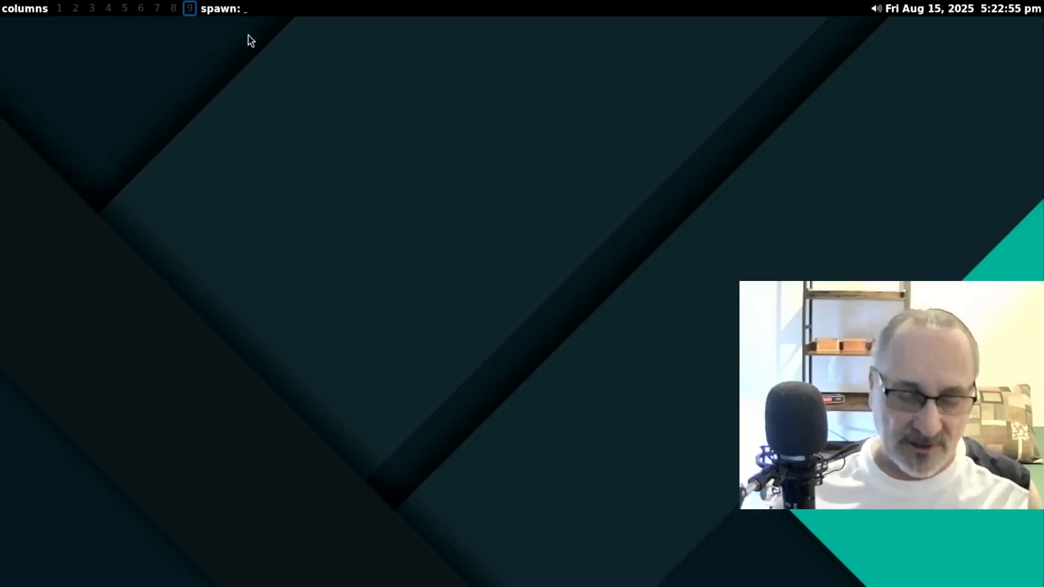
pyautogui.write('firefox')
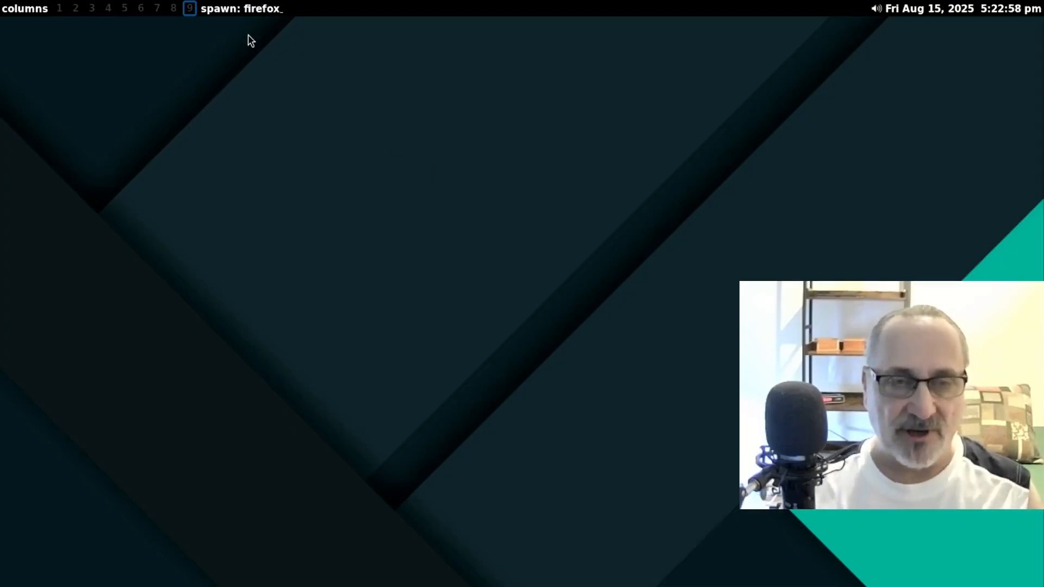
pyautogui.press('Return')
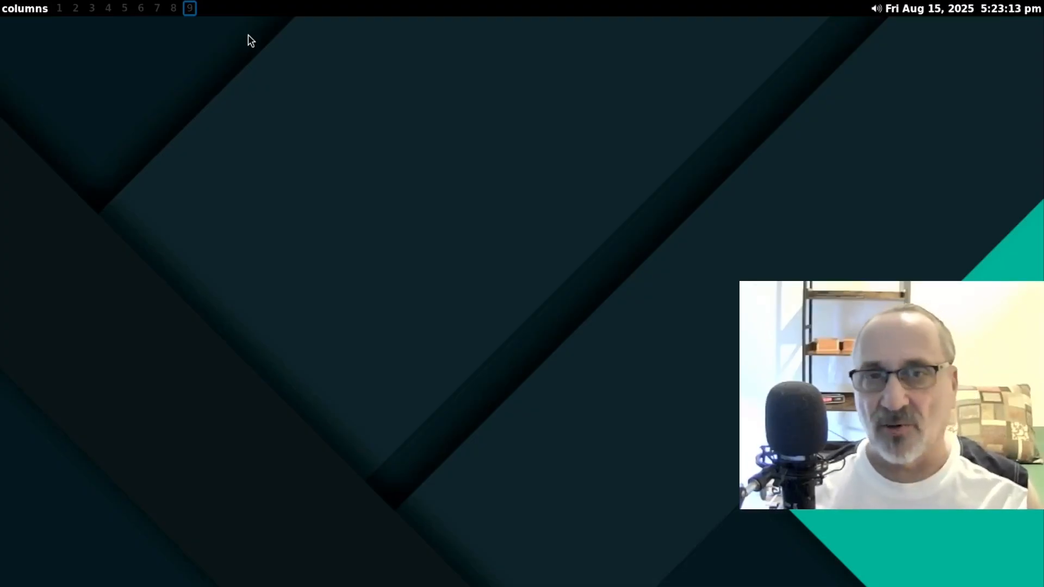
pyautogui.press('super+f')
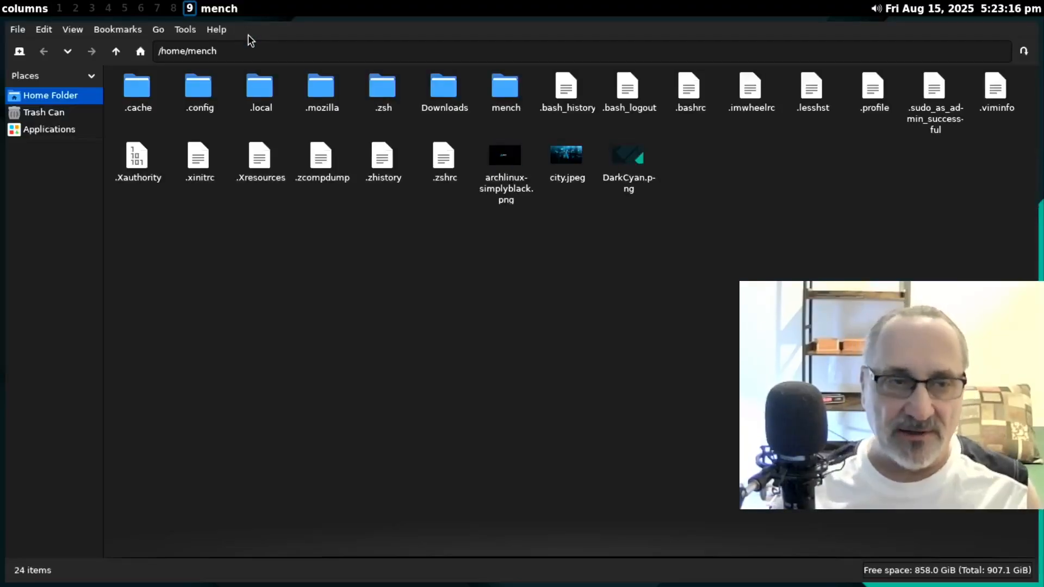
# - Close the file manager window and list the contents of .config/qtile in a new terminal
pyautogui.click(18, 31)
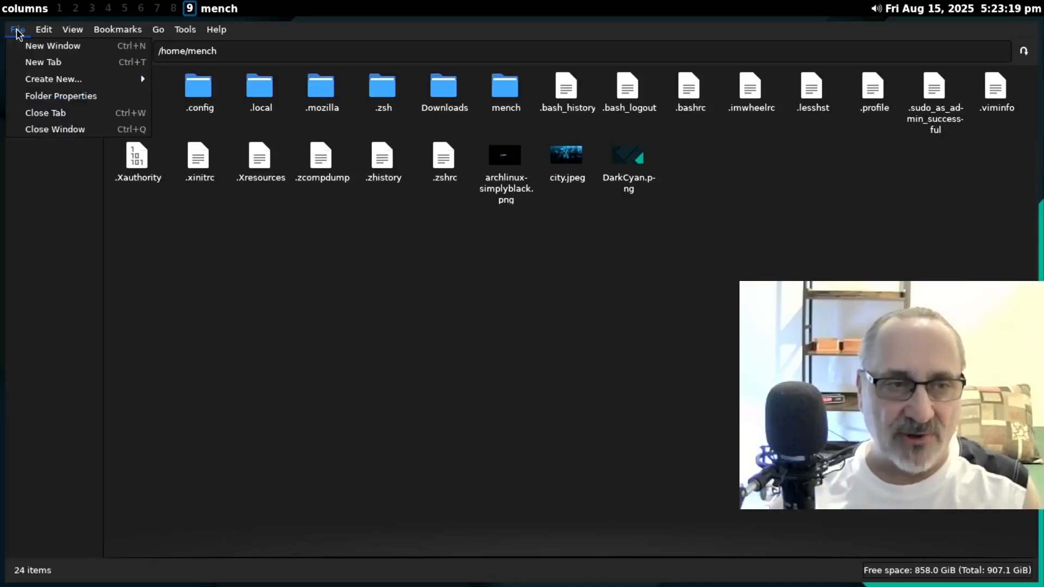
pyautogui.click(49, 131)
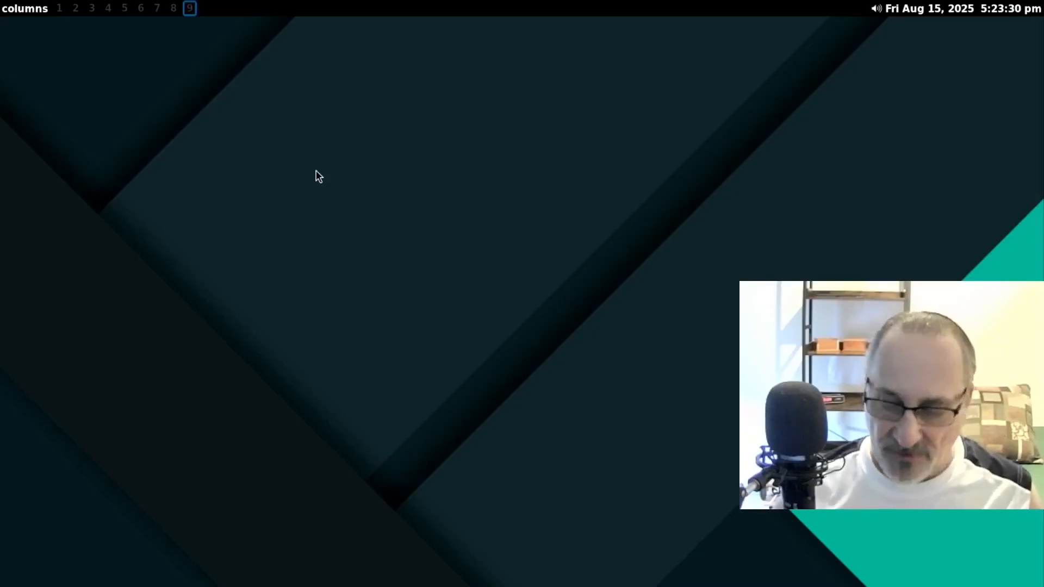
pyautogui.press('super+Return')
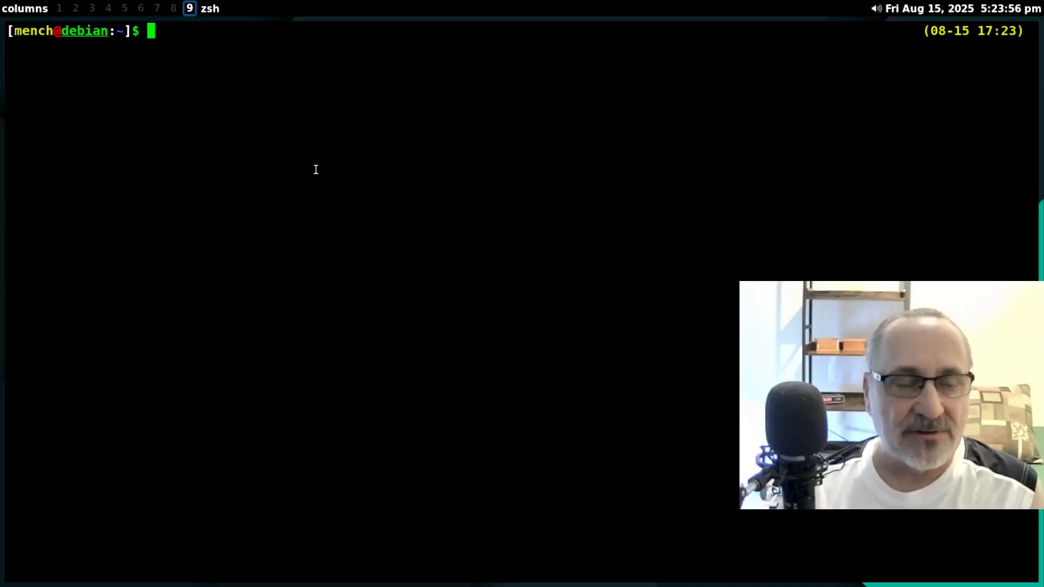
pyautogui.write('cd .c')
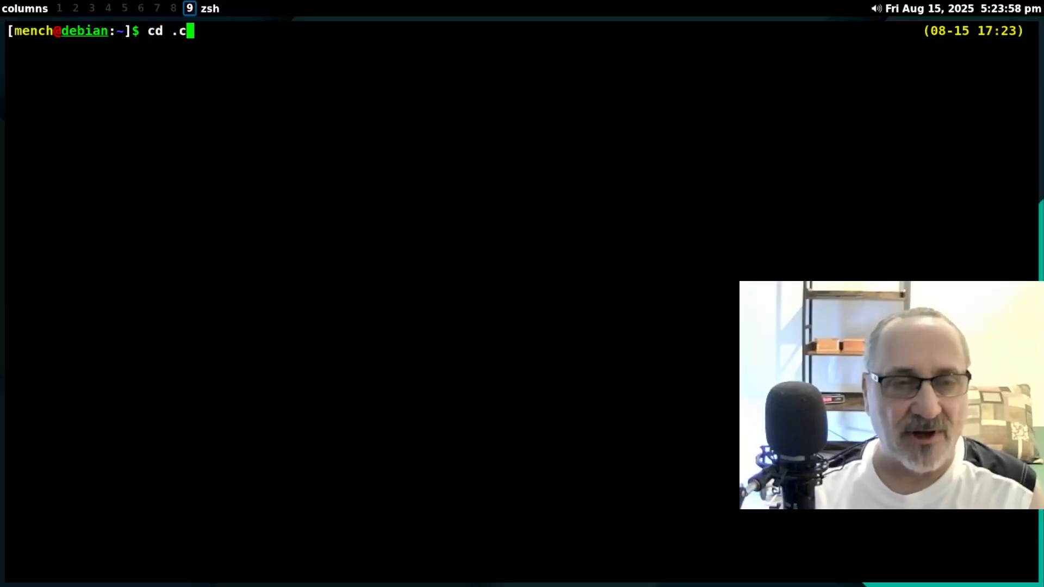
pyautogui.write('onfig/qtile/')
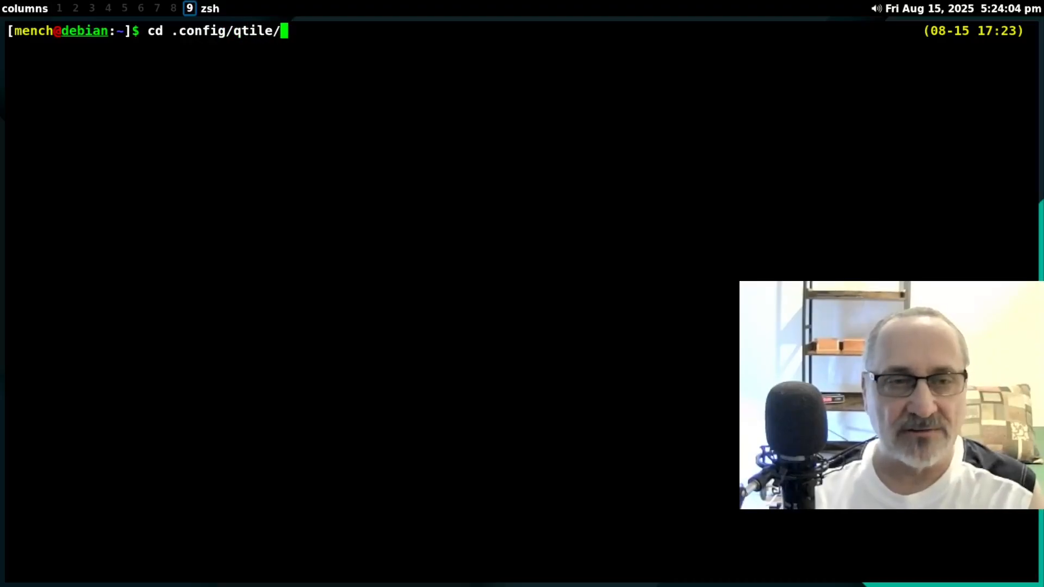
pyautogui.press('Return')
pyautogui.write('ls')
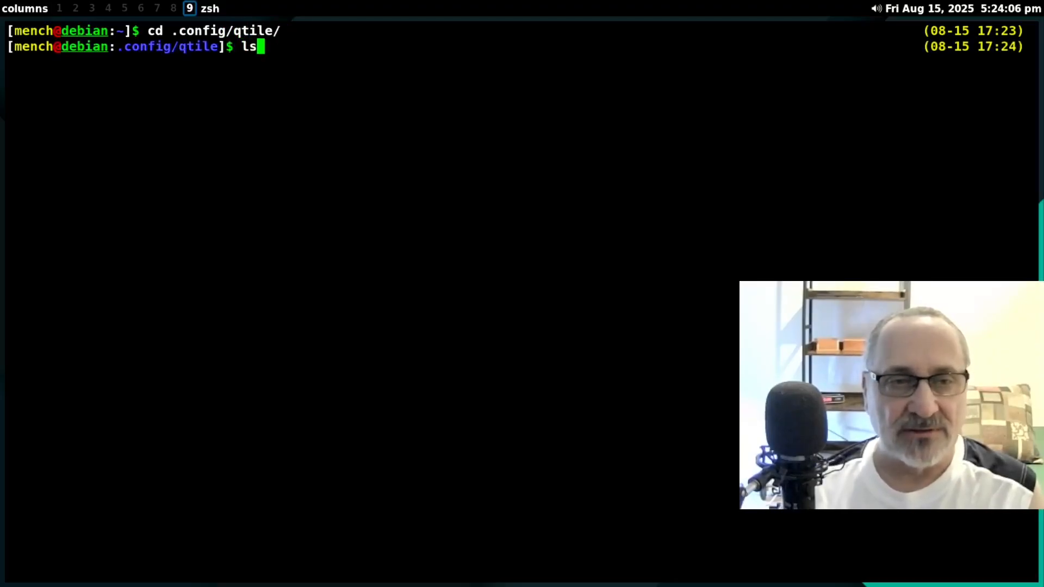
pyautogui.press('Return')
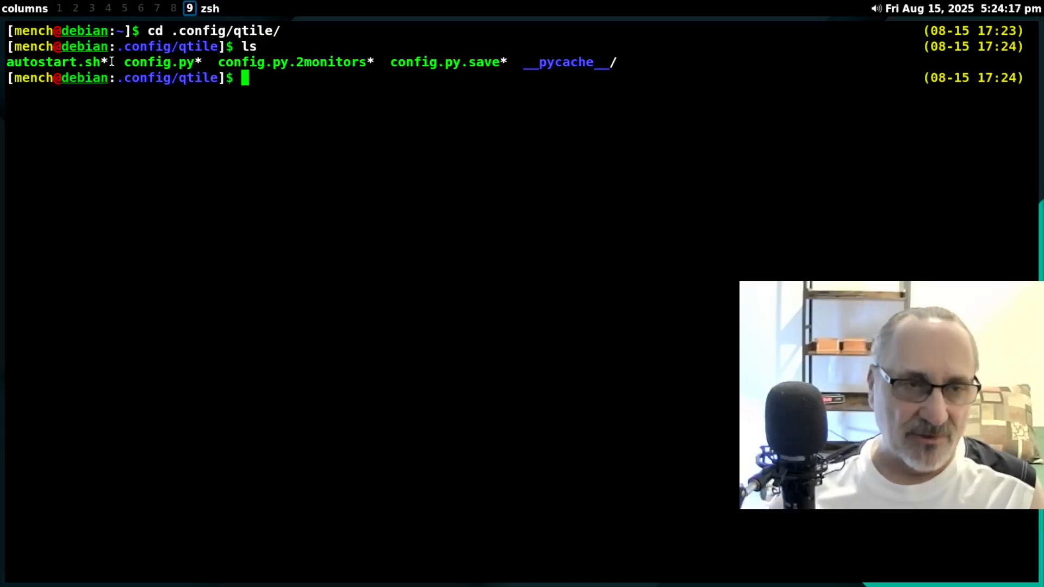
# - Open autostart.sh in vim and turn on line numbers
pyautogui.moveTo(109, 64); pyautogui.dragTo(7, 64)
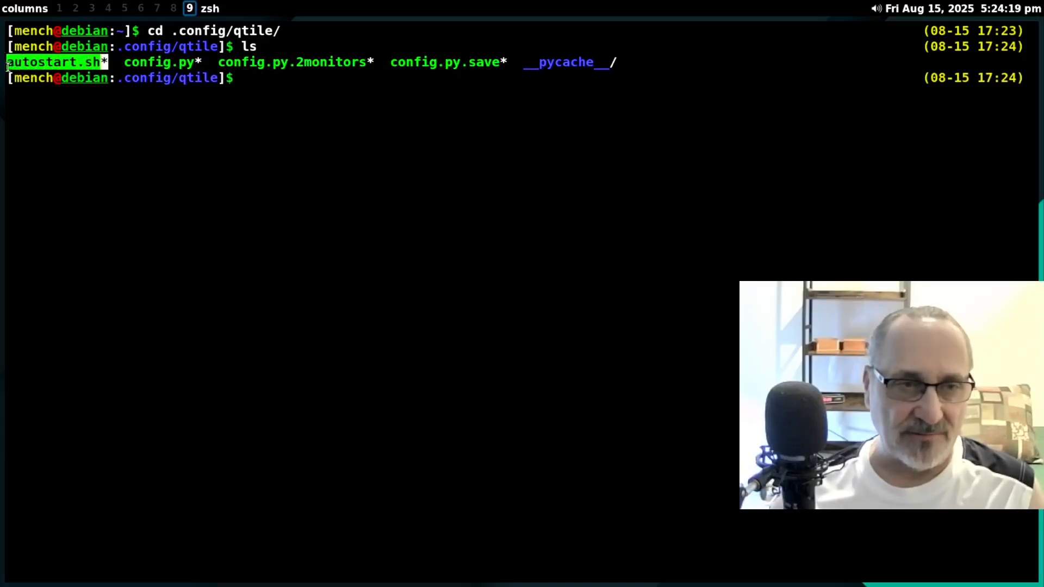
pyautogui.click(255, 79)
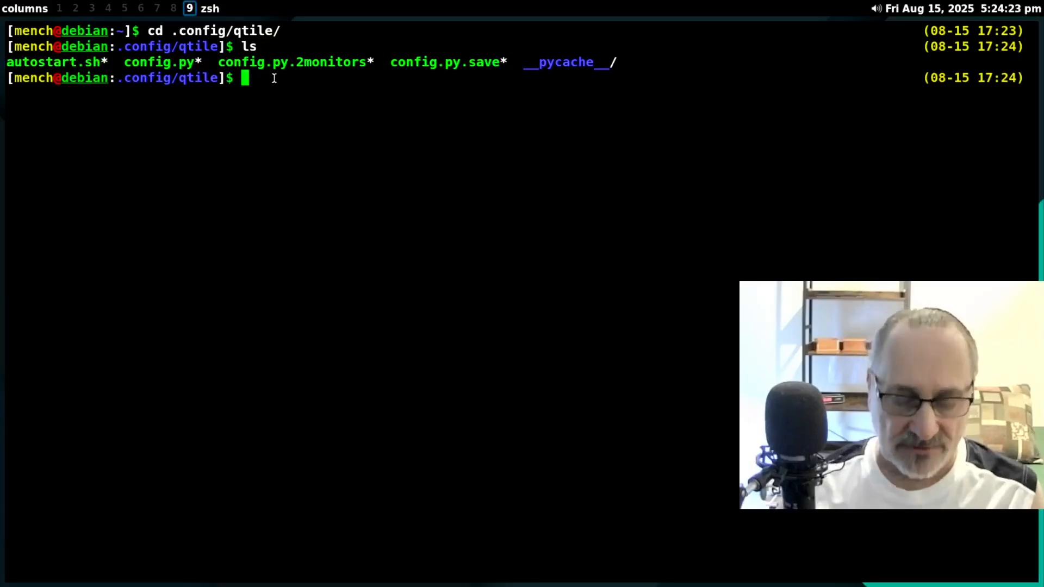
pyautogui.write('vim auto')
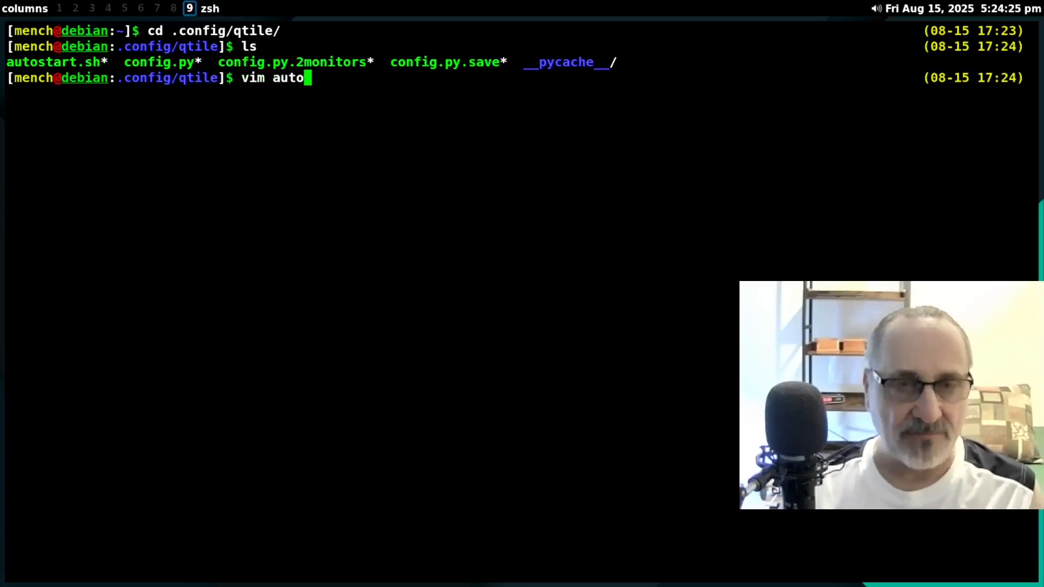
pyautogui.press('Tab')
pyautogui.press('Return')
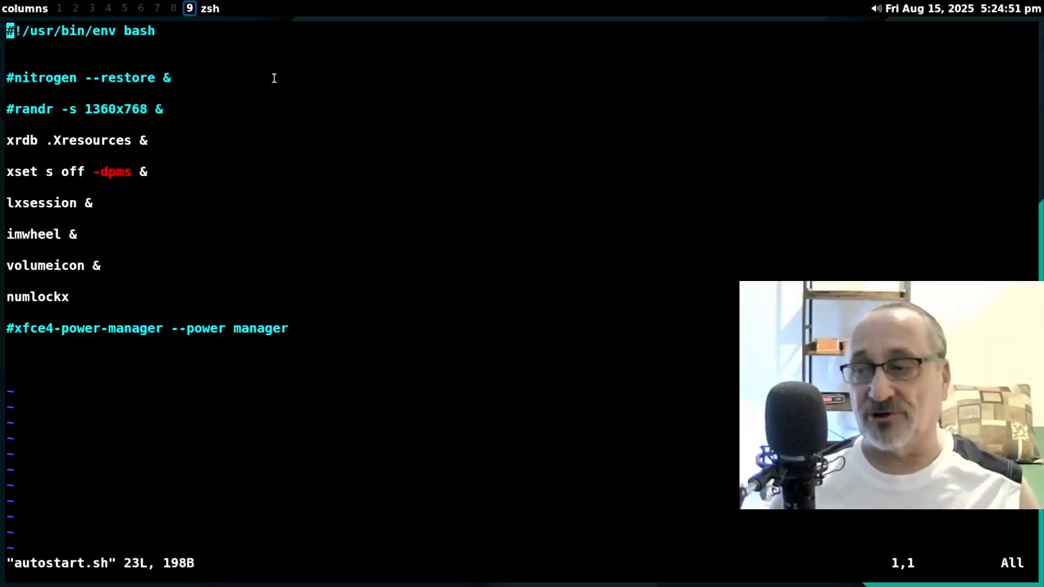
pyautogui.write(':set nu')
pyautogui.press('Return')
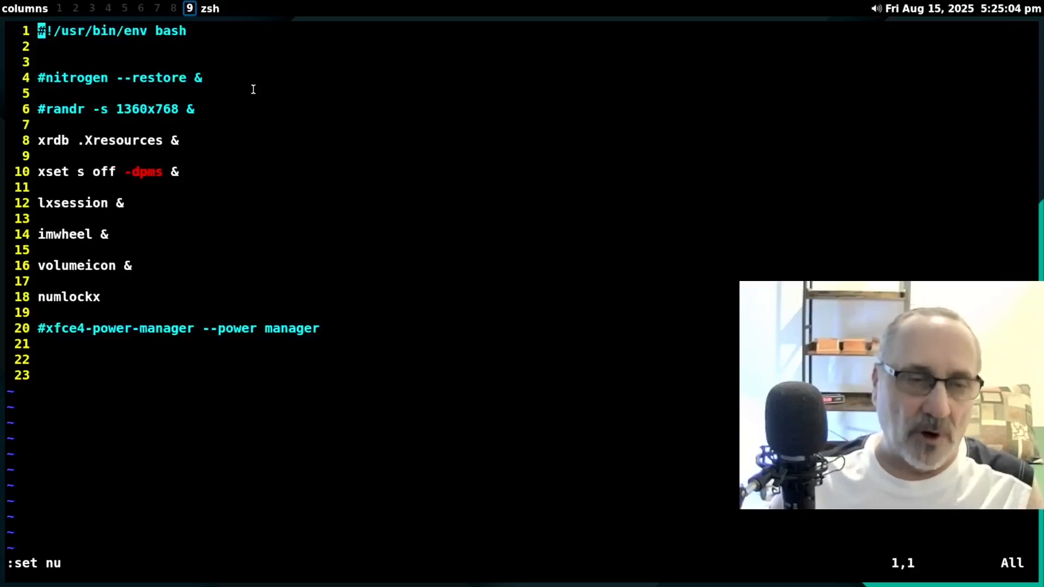
# - Examine the startup commands in autostart.sh line by line down to numlockx, then quit vim and clear the terminal
pyautogui.press('j')
pyautogui.press('j')
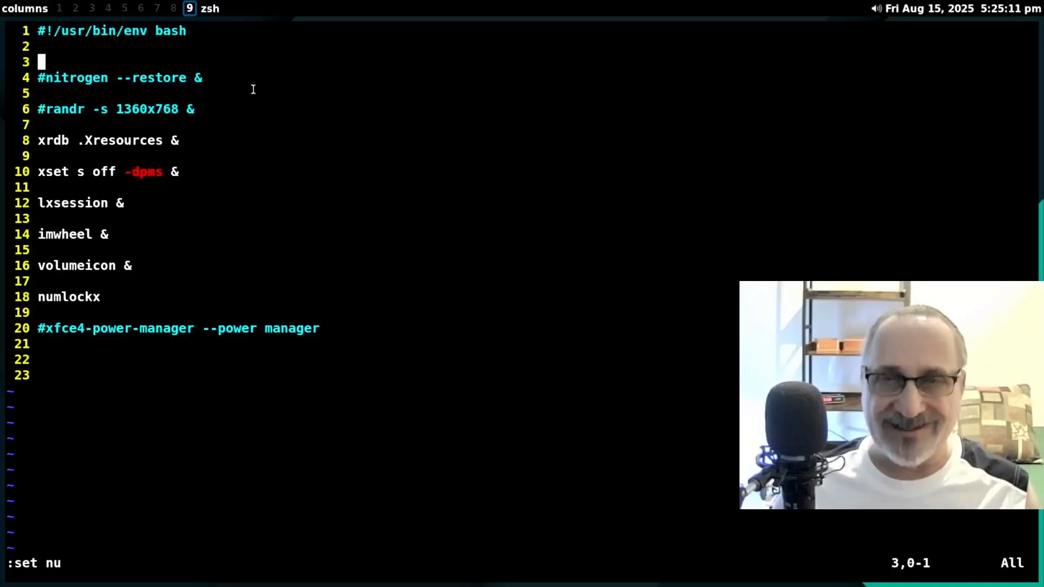
pyautogui.press('j')
pyautogui.press('j')
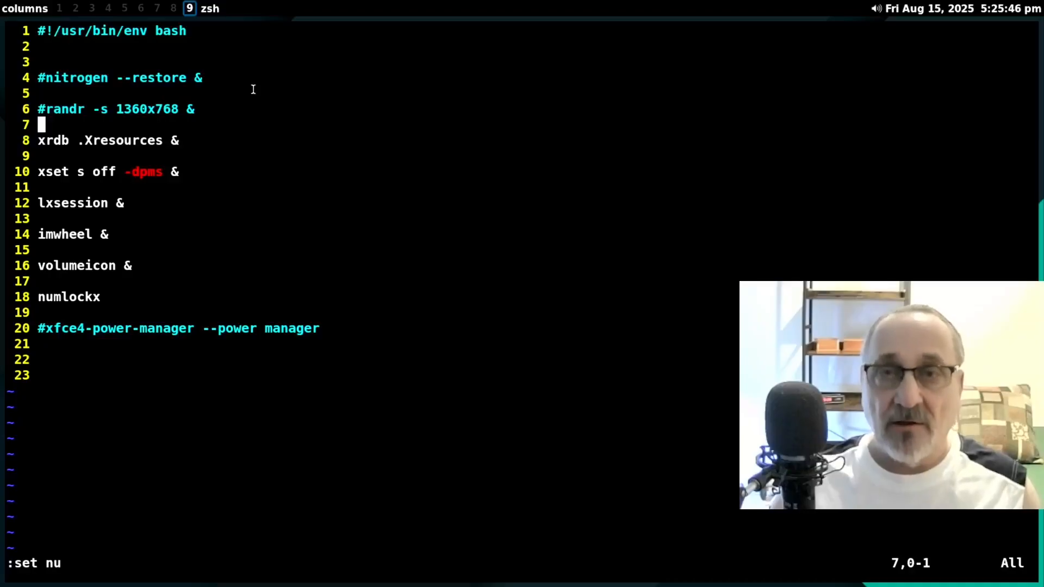
pyautogui.press('j')
pyautogui.press('j')
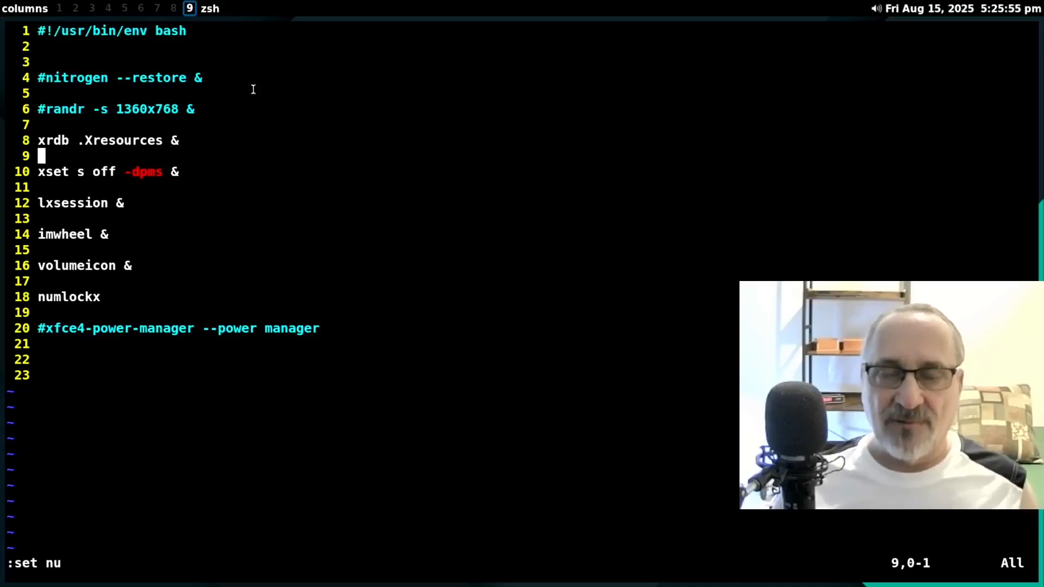
pyautogui.press('j')
pyautogui.press('j')
pyautogui.press('j')
pyautogui.press('j')
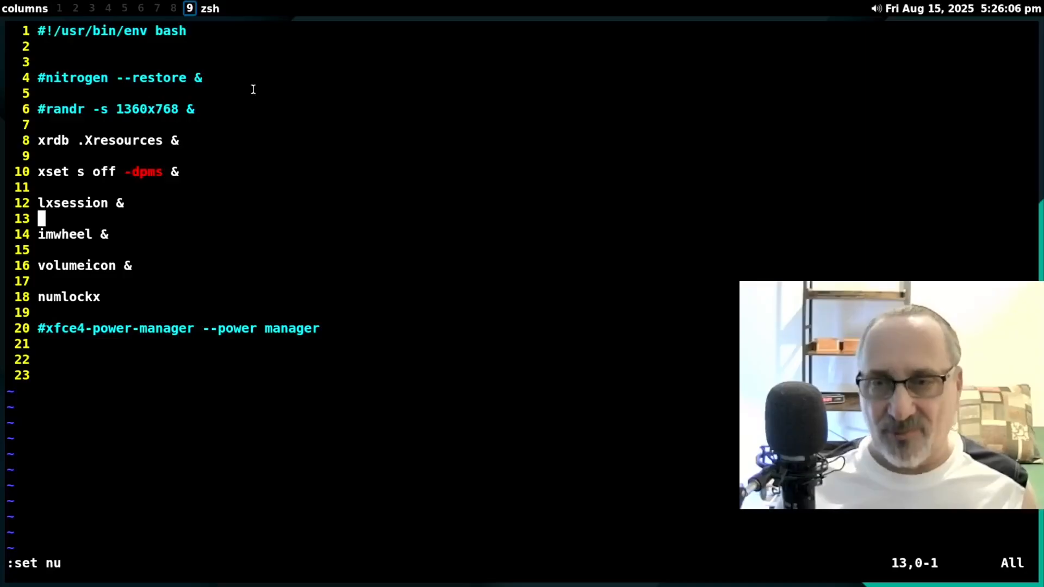
pyautogui.press('j')
pyautogui.press('j')
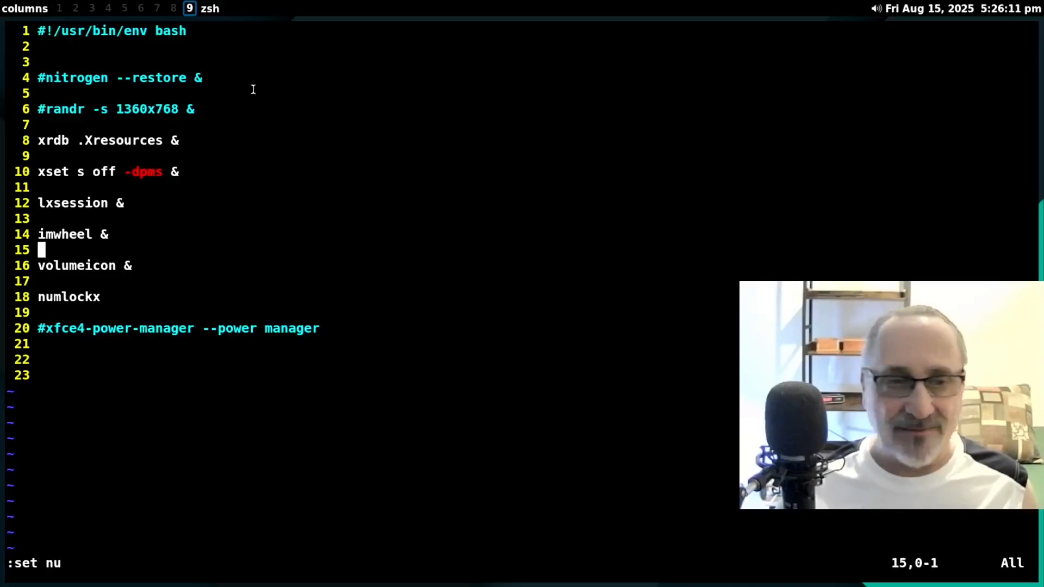
pyautogui.press('j')
pyautogui.press('j')
pyautogui.press('j')
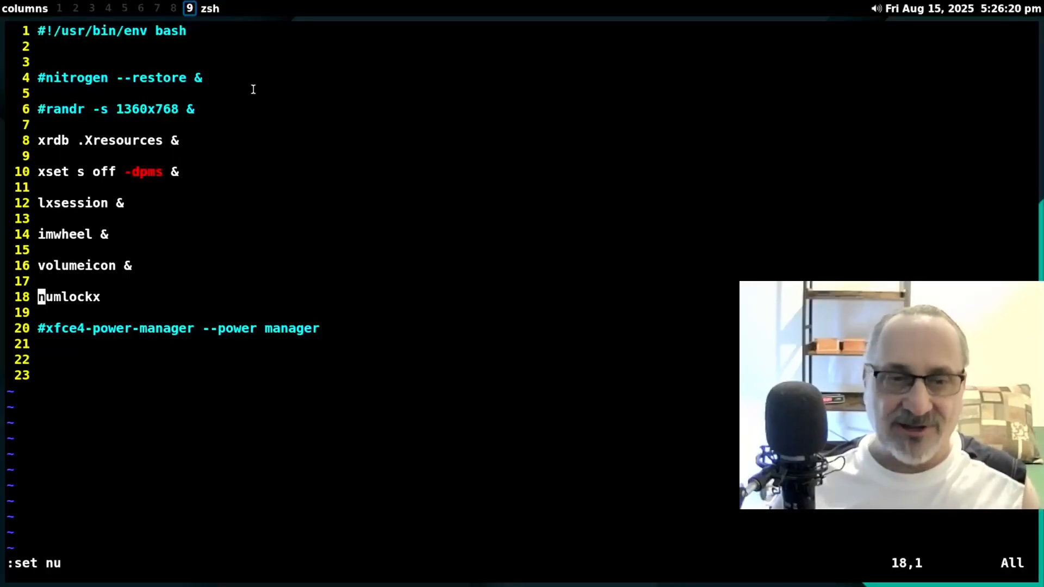
pyautogui.press('j')
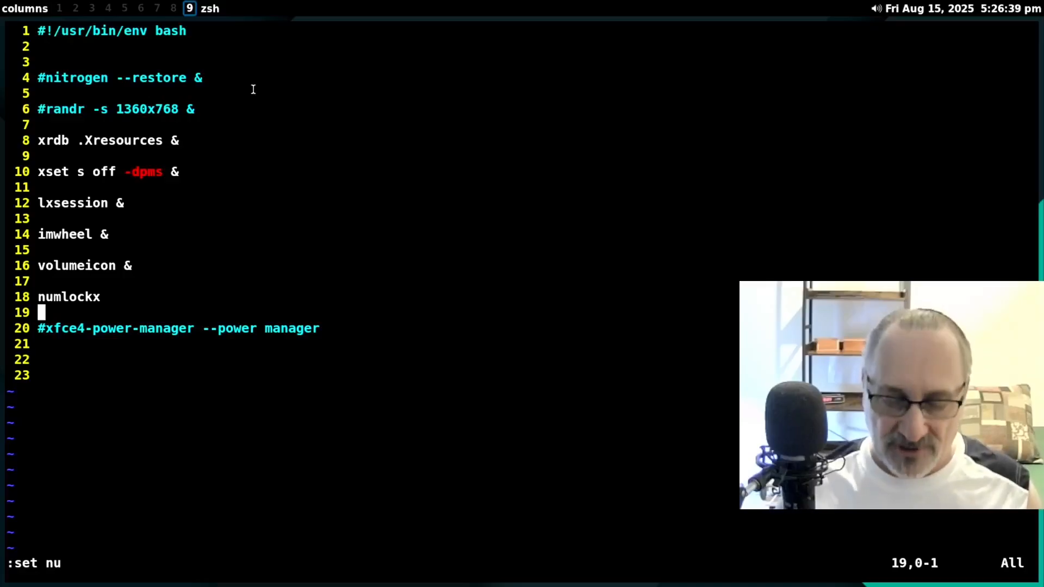
pyautogui.write(':q')
pyautogui.press('Return')
pyautogui.hotkey('ctrl', 'l')
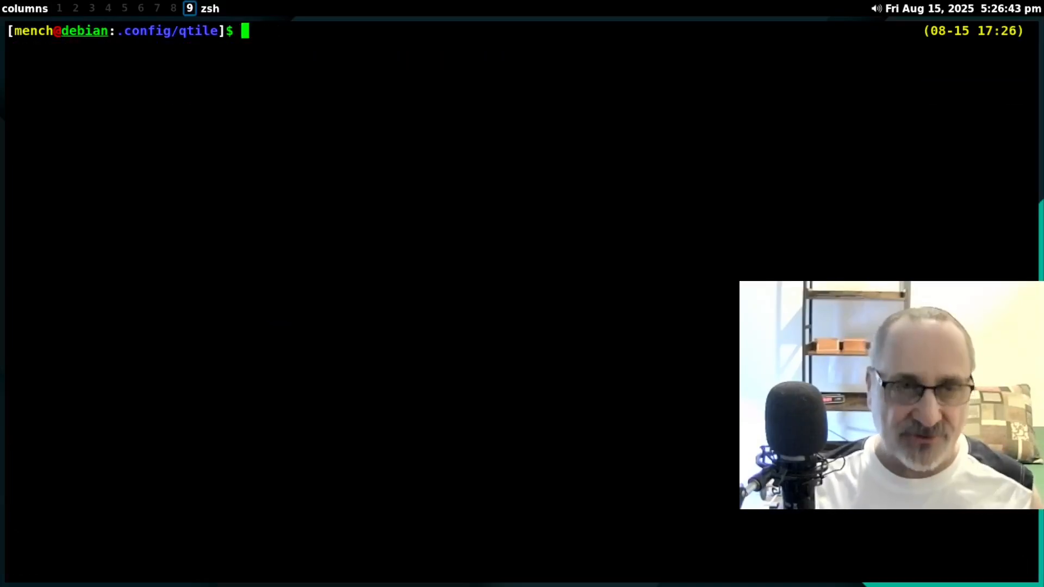
# - List the qtile folder again and open config.py in vim from its first line with line numbers on
pyautogui.write('ls')
pyautogui.press('Return')
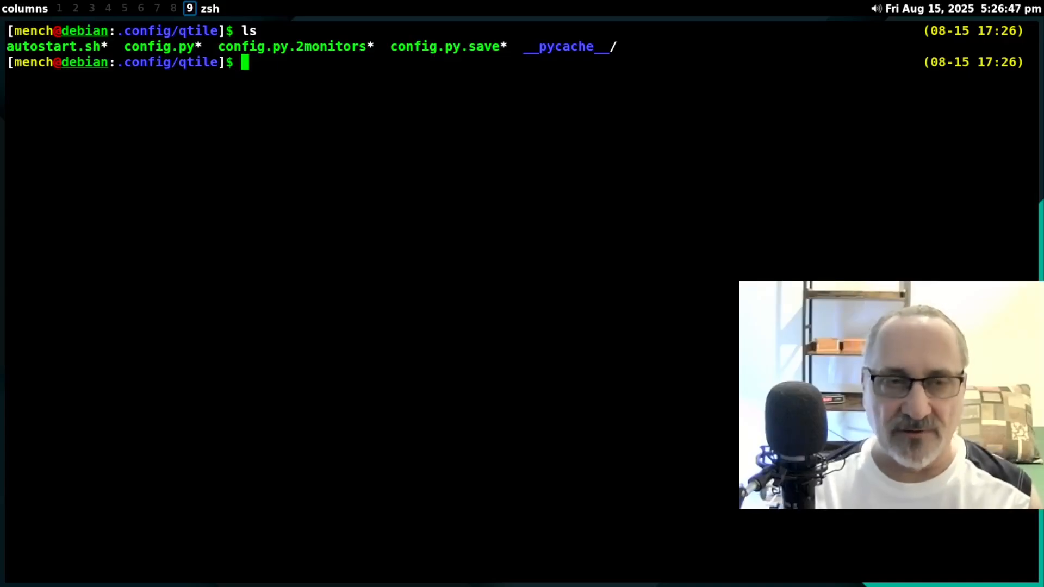
pyautogui.write('vim con')
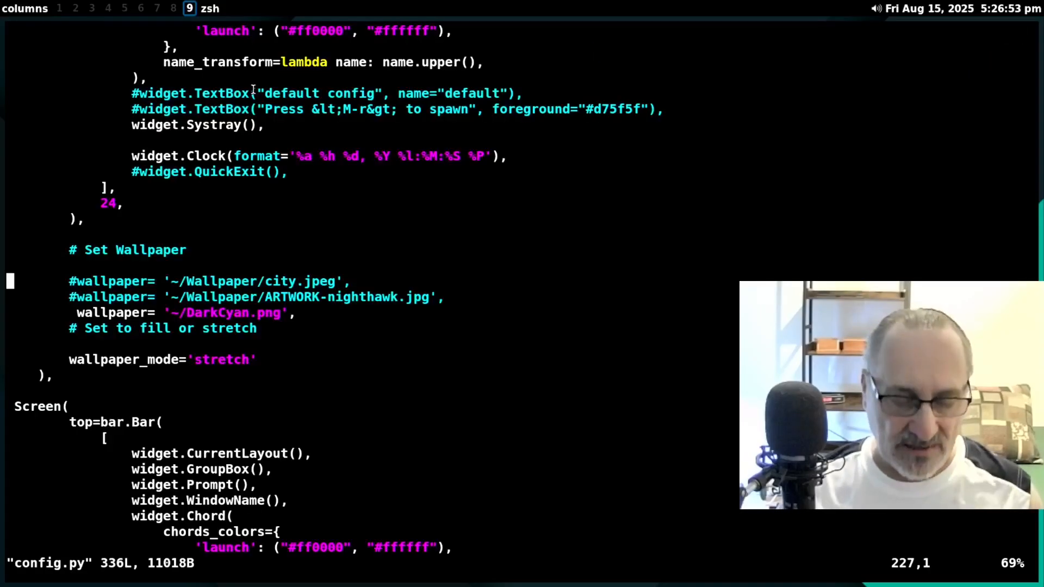
pyautogui.press('g')
pyautogui.press('g')
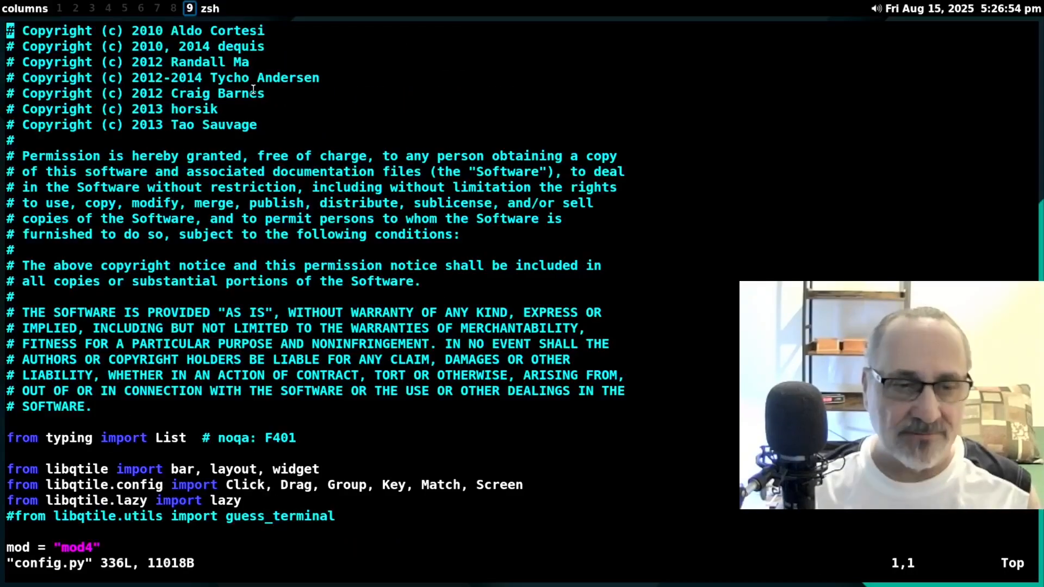
pyautogui.press('j')
pyautogui.press('j')
pyautogui.press('j')
pyautogui.write(':set')
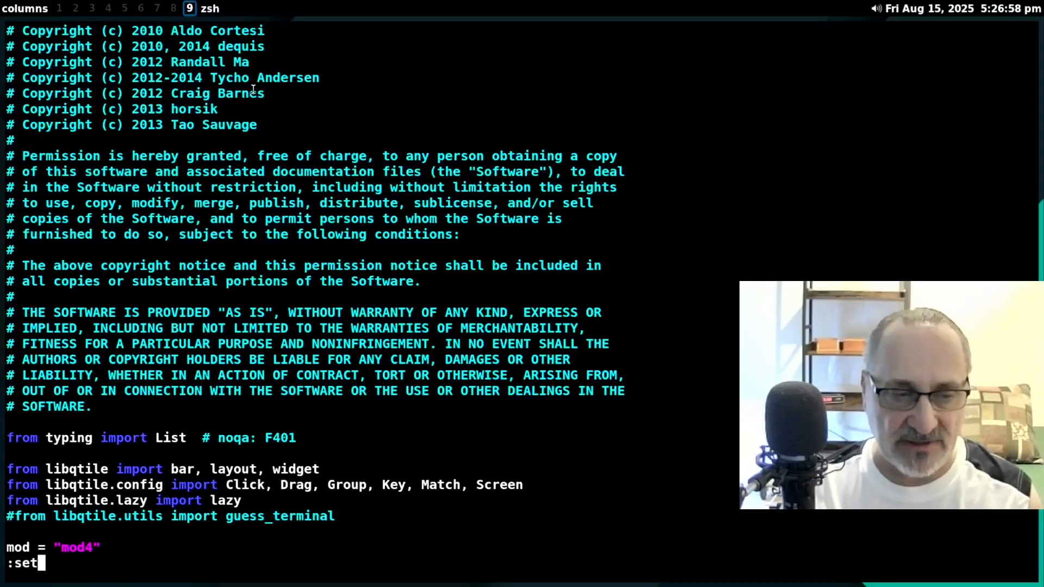
pyautogui.write(' nu')
pyautogui.press('Return')
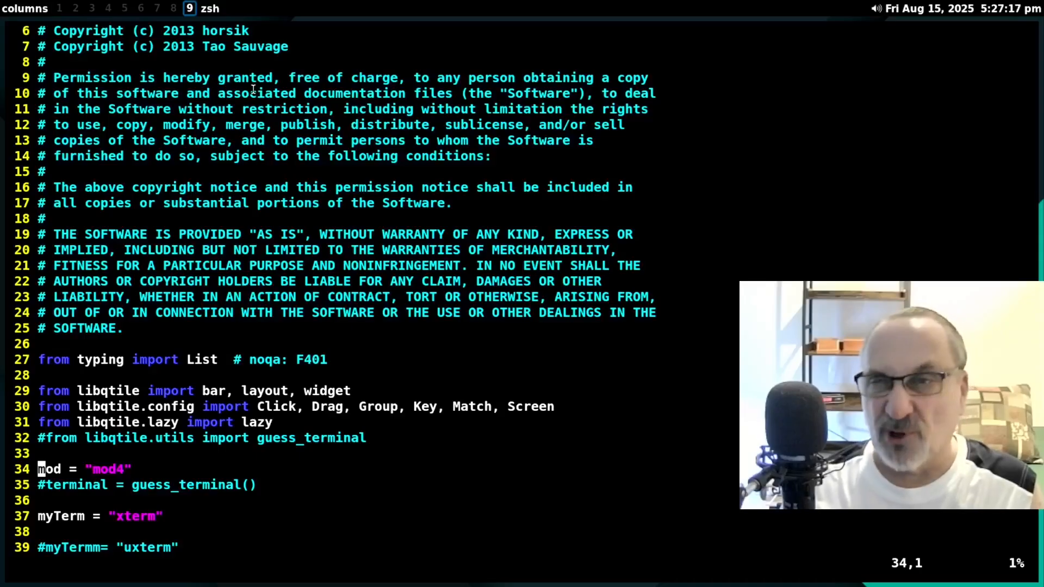
# - Examine config.py's terminal setting and its kill, restart and shutdown key bindings, searching for "kill", and close vim and the terminal
pyautogui.press('j')
pyautogui.press('j')
pyautogui.press('j')
pyautogui.press('j')
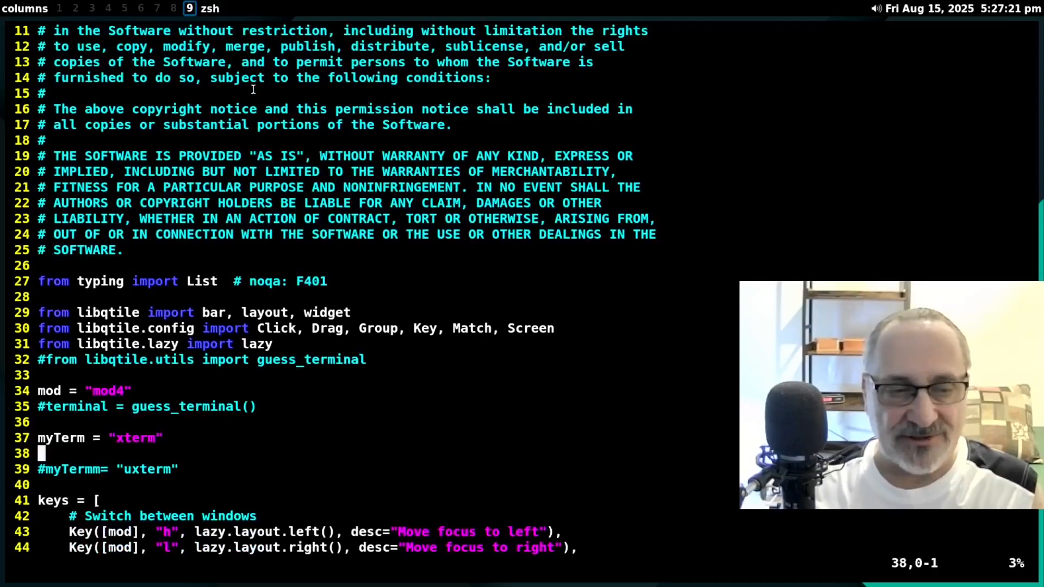
pyautogui.press('j')
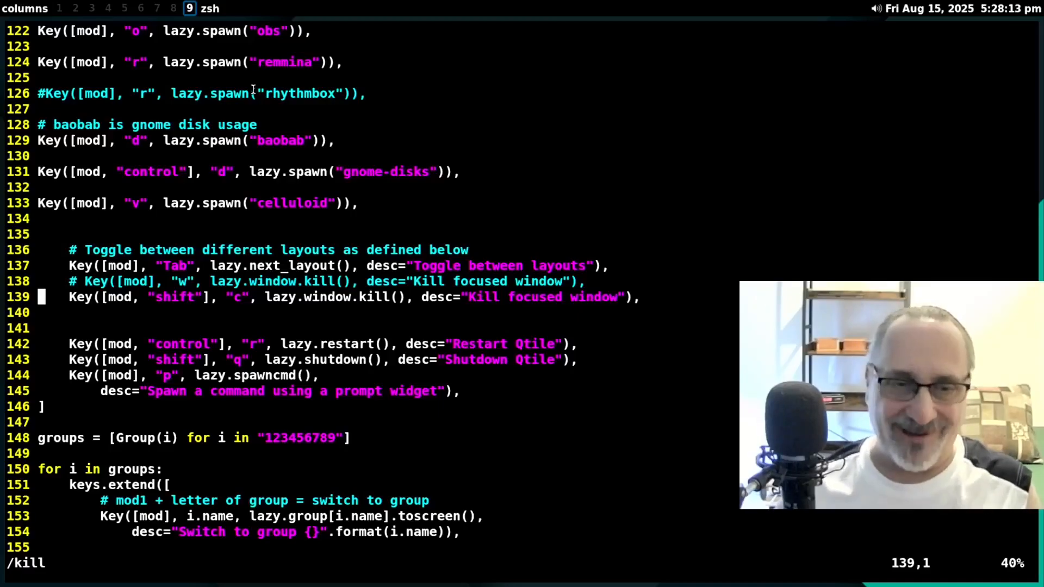
pyautogui.press('j')
pyautogui.press('j')
pyautogui.press('j')
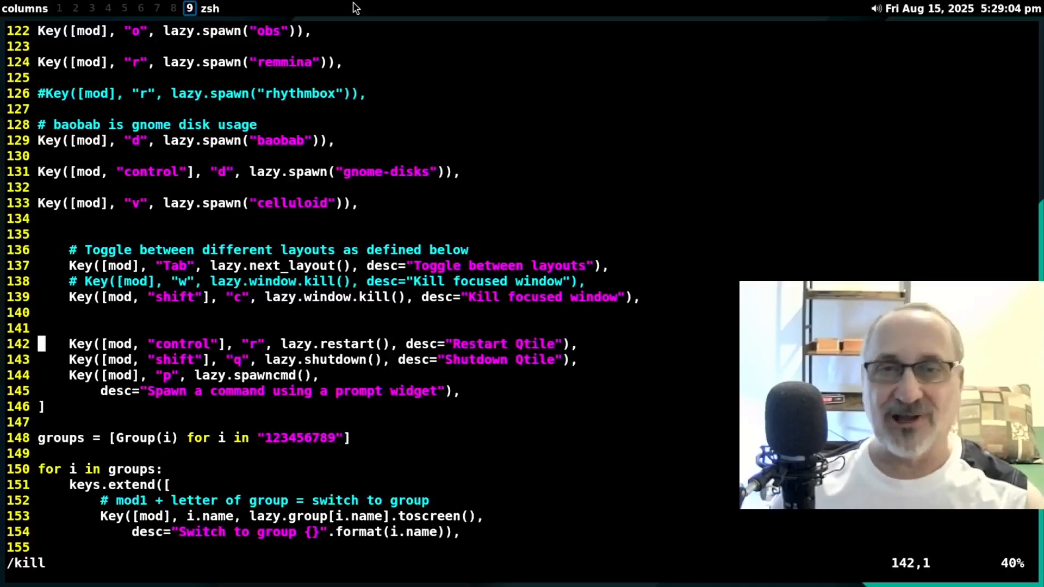
pyautogui.press('j')
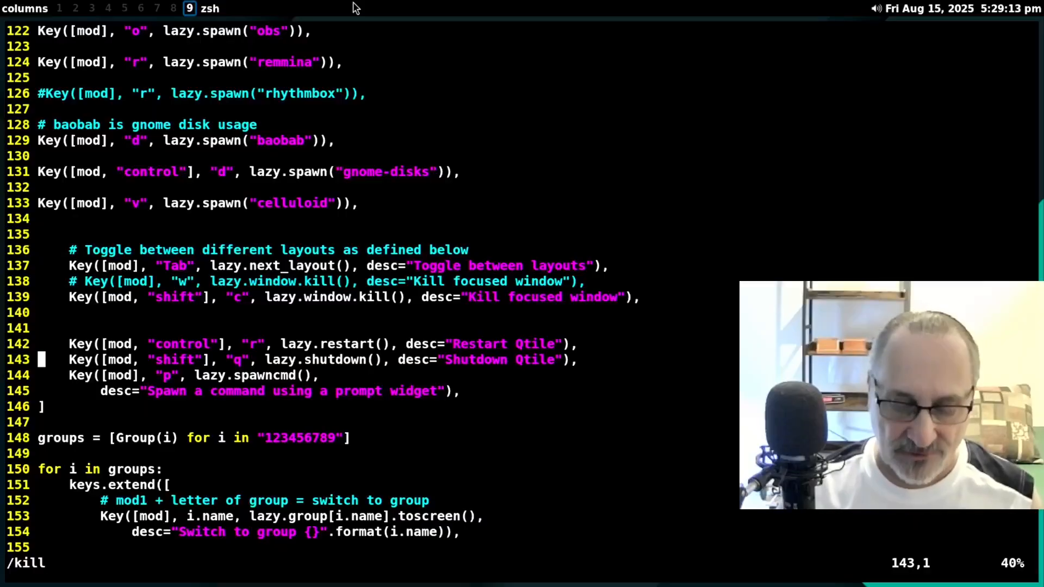
pyautogui.press(':')
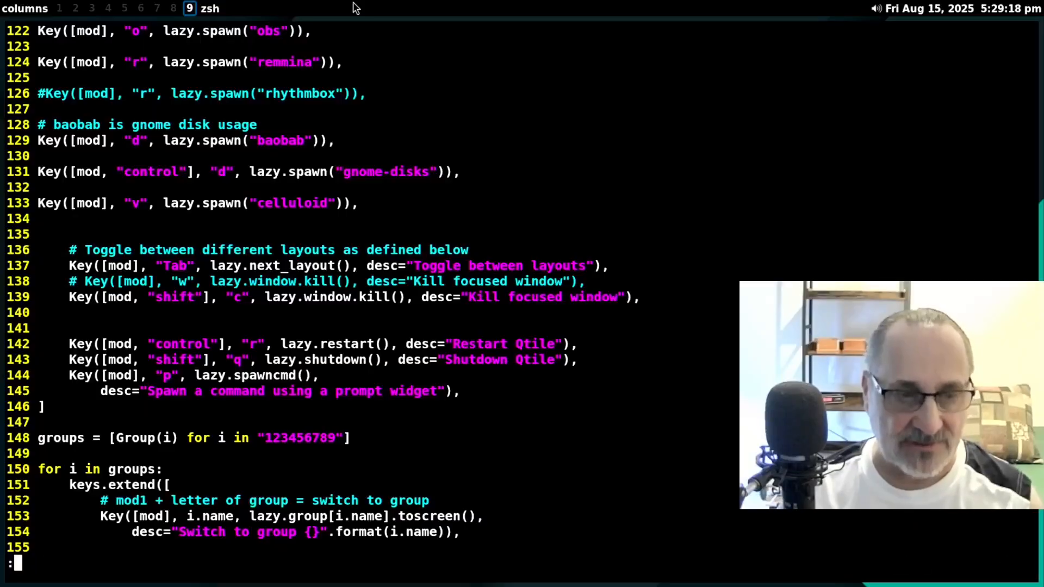
pyautogui.write('q')
pyautogui.press('Return')
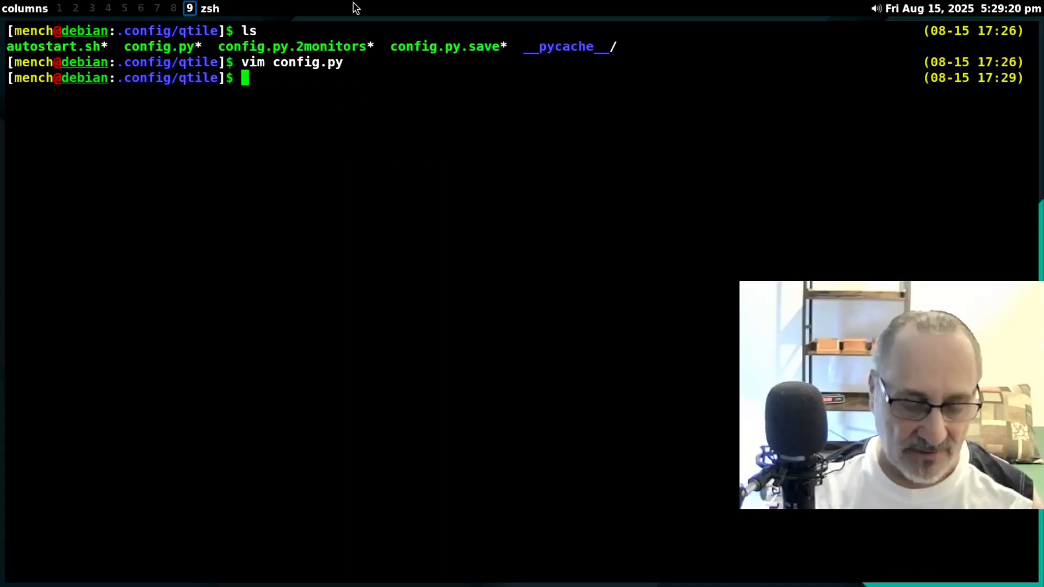
pyautogui.hotkey('ctrl', 'd')
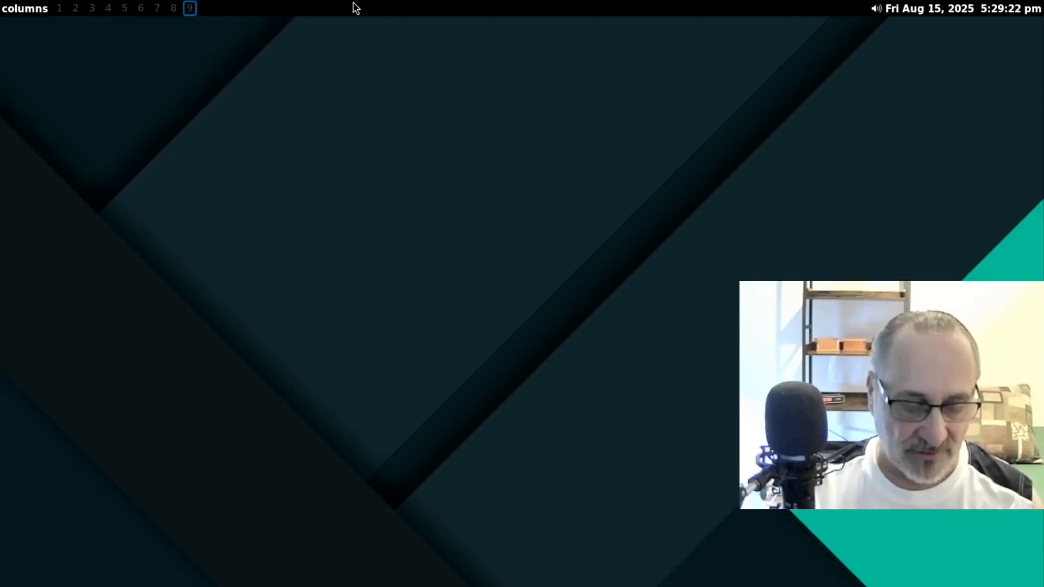
# - Shut down the Qtile session, start it again with startx, and open a terminal on workspace 1
pyautogui.press('super+ctrl+q')
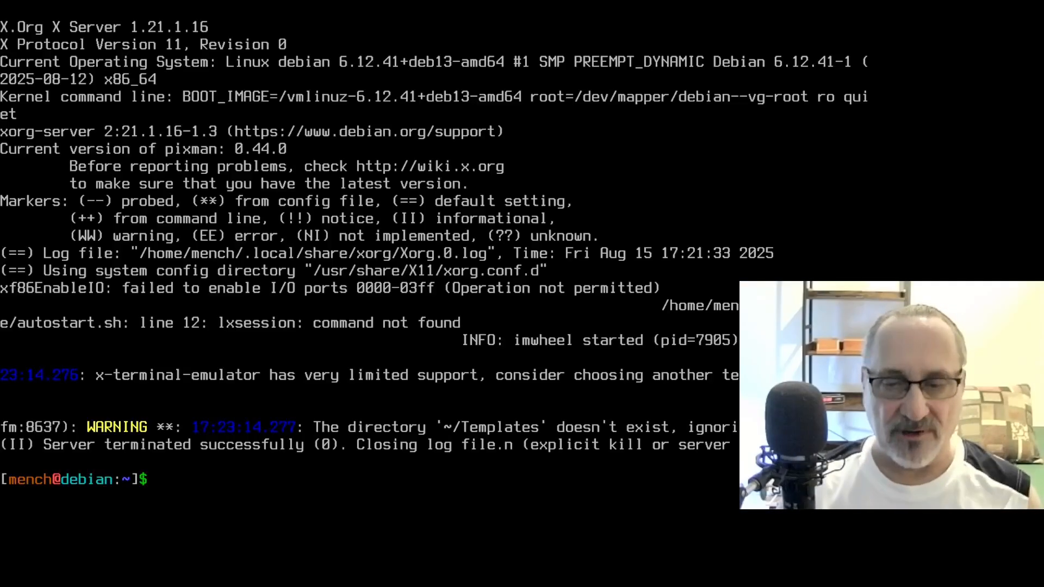
pyautogui.write('startx')
pyautogui.press('Return')
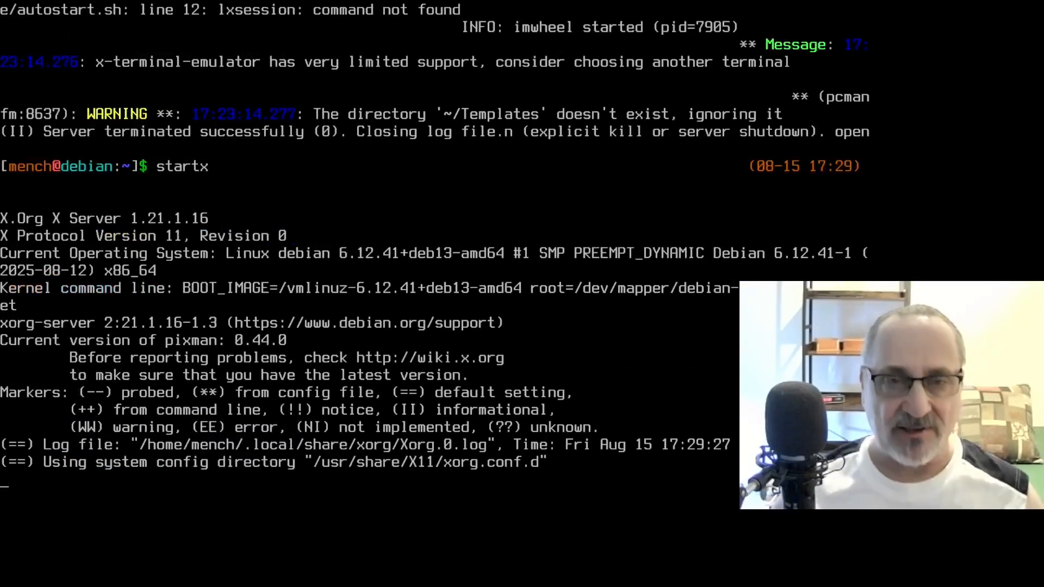
pyautogui.press('super+Return')
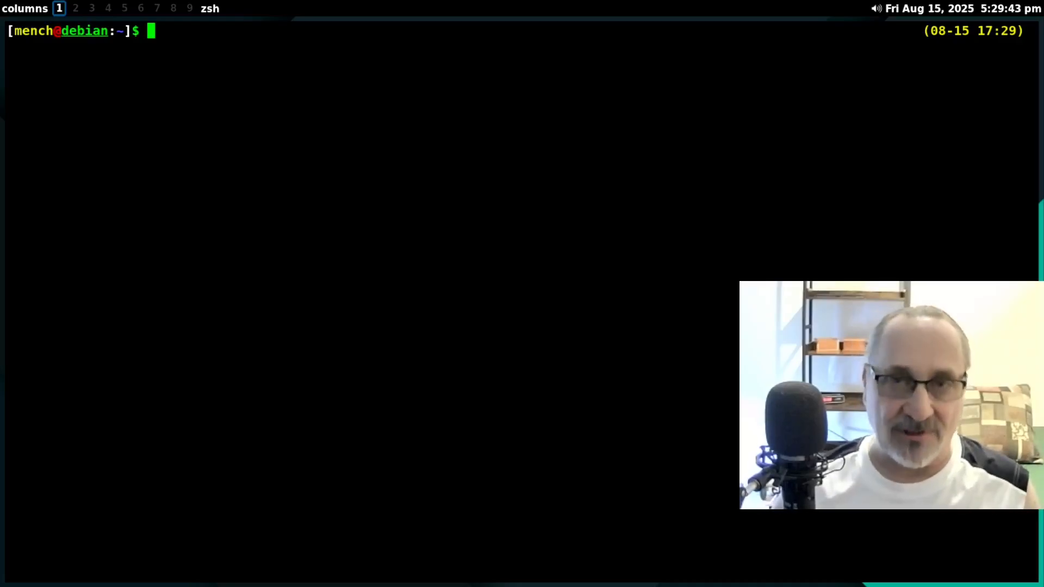
# - Open Qtile's config.py in vim by running the qtileconfig alias in the terminal
pyautogui.write('qti')
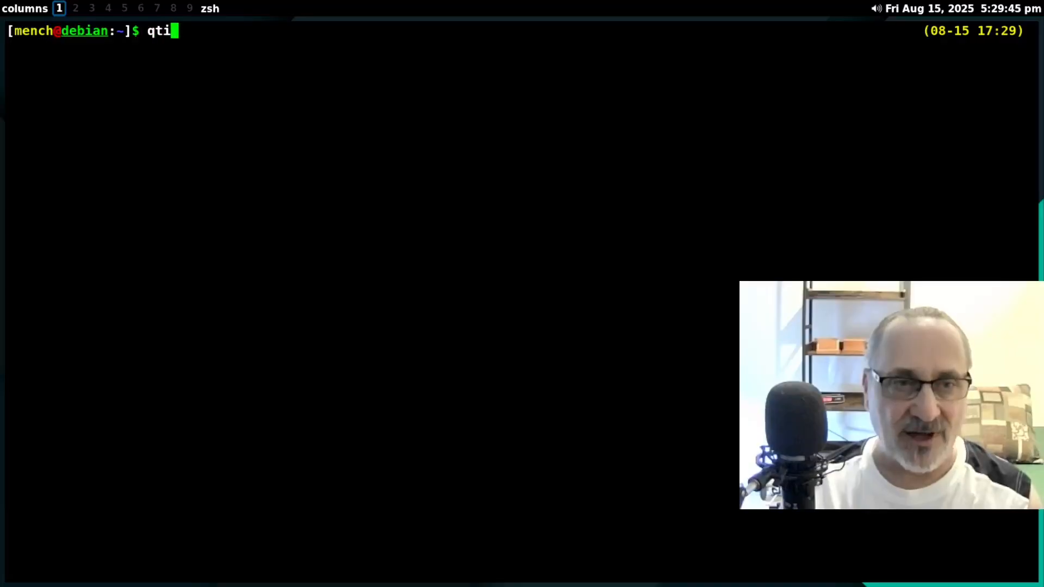
pyautogui.write('leconfig')
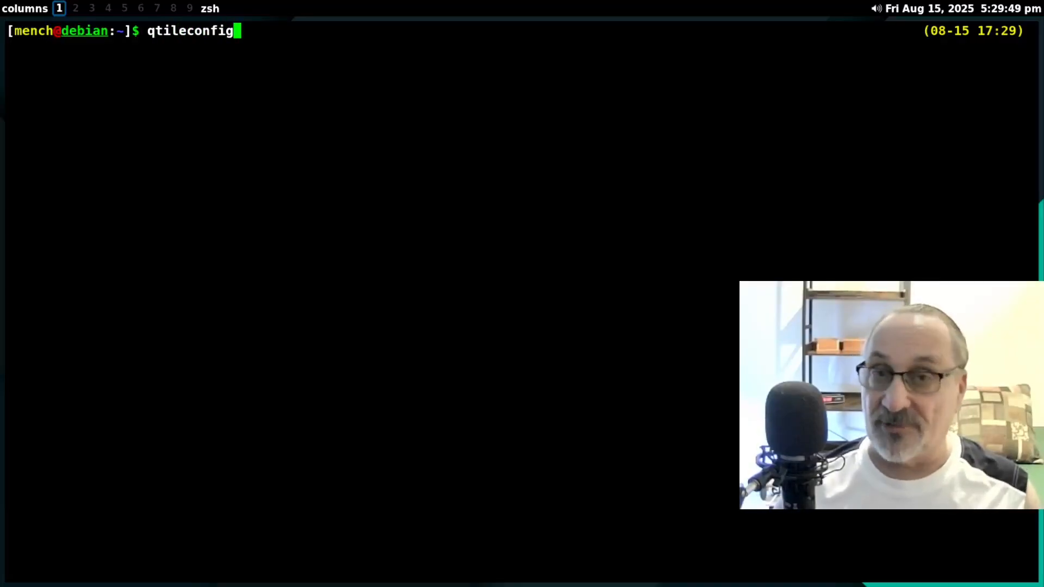
pyautogui.press('Return')
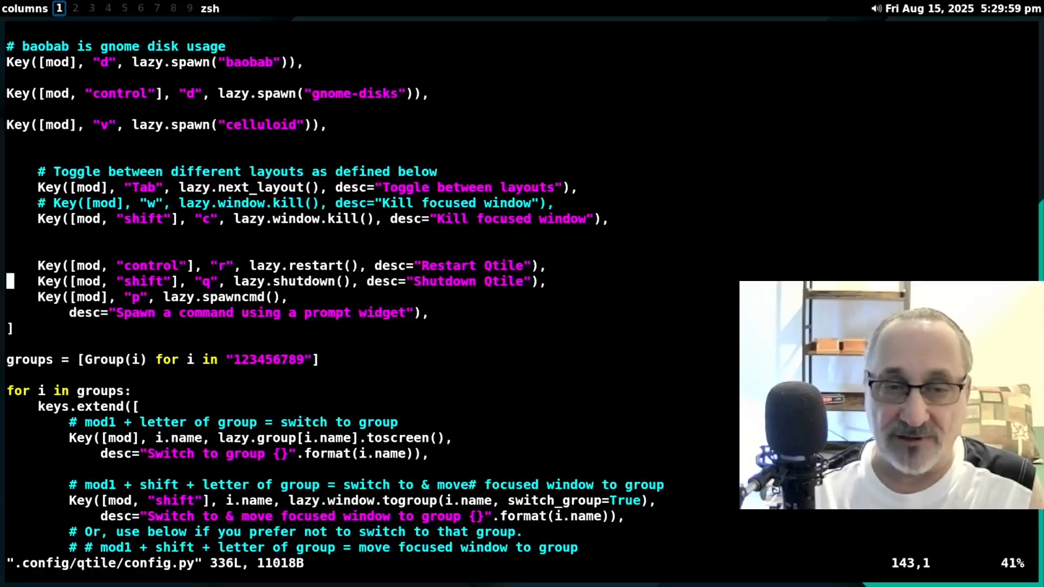
# - Examine config.py's workspace group bindings, layout_theme settings and layouts list down to widget_defaults, and turn on line numbers
pyautogui.press('j')
pyautogui.press('j')
pyautogui.press('j')
pyautogui.press('j')
pyautogui.press('j')
pyautogui.press('j')
pyautogui.press('j')
pyautogui.press('j')
pyautogui.press('j')
pyautogui.press('j')
pyautogui.press('j')
pyautogui.press('j')
pyautogui.press('j')
pyautogui.press('j')
pyautogui.press('j')
pyautogui.press('j')
pyautogui.press('j')
pyautogui.press('j')
pyautogui.press('j')
pyautogui.press('j')
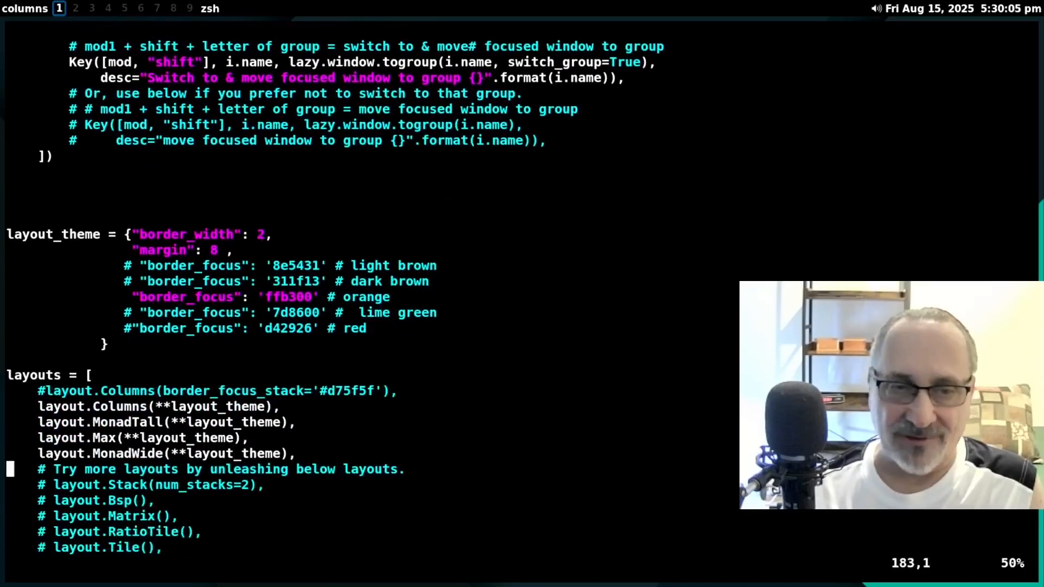
pyautogui.press('j')
pyautogui.press('j')
pyautogui.press('j')
pyautogui.press('j')
pyautogui.press('j')
pyautogui.press('j')
pyautogui.press('j')
pyautogui.press('j')
pyautogui.press('j')
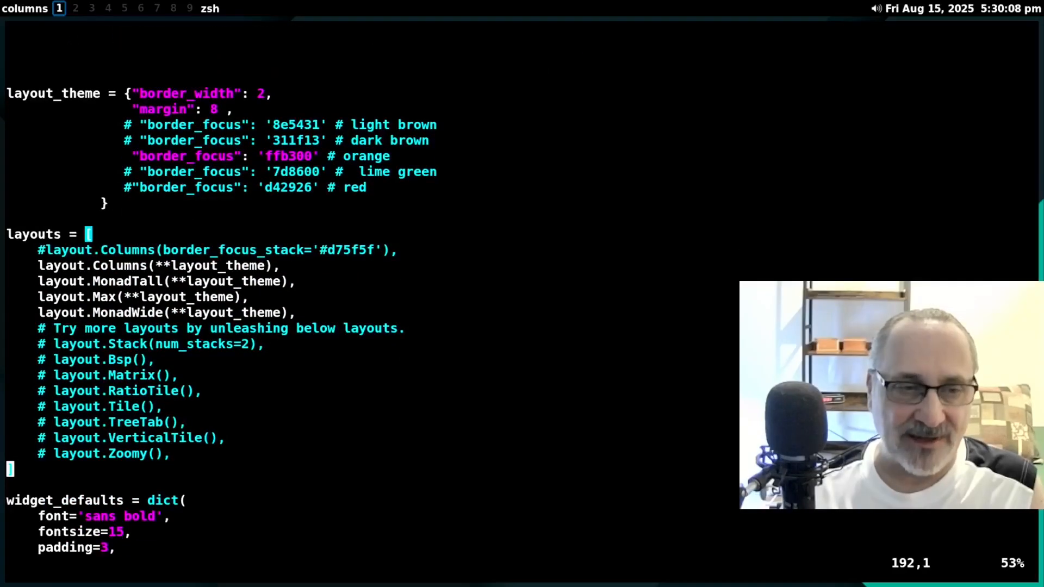
pyautogui.press('j')
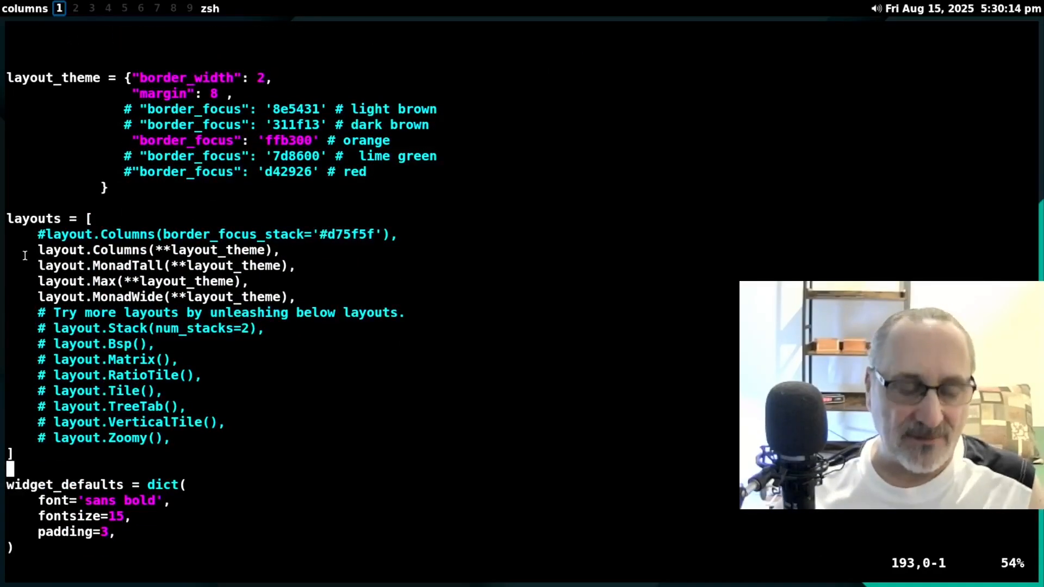
pyautogui.write(':set nu')
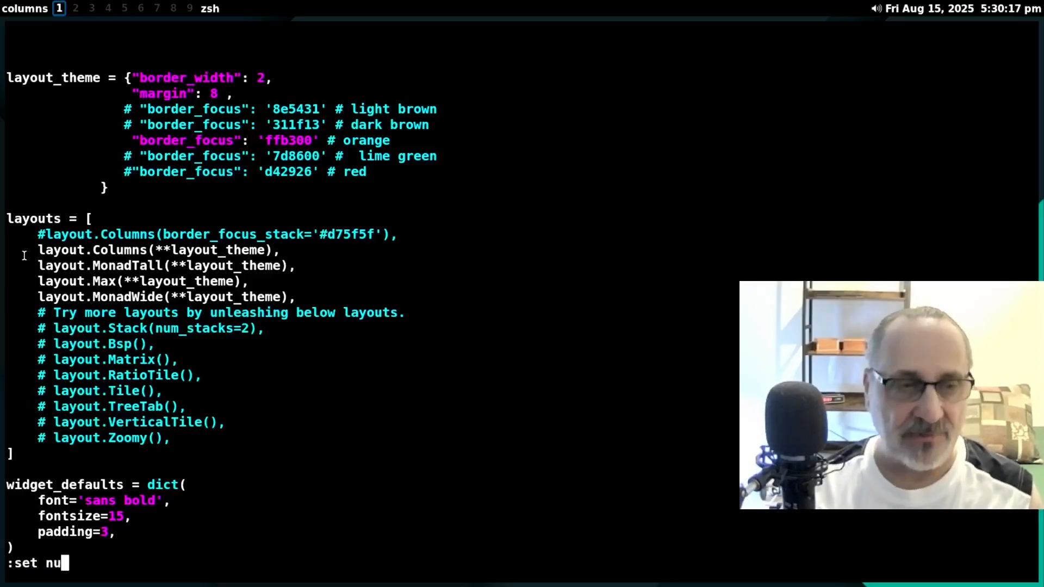
pyautogui.press('Return')
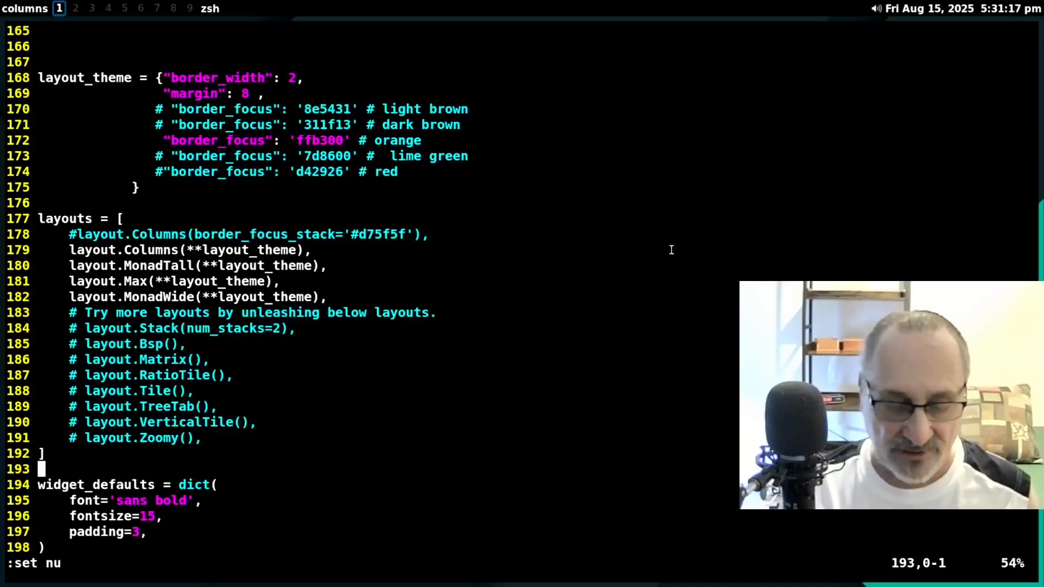
# - Launch Firefox and the file manager beside the config.py terminal and hide the hidden files in the home folder
pyautogui.press('super+b')
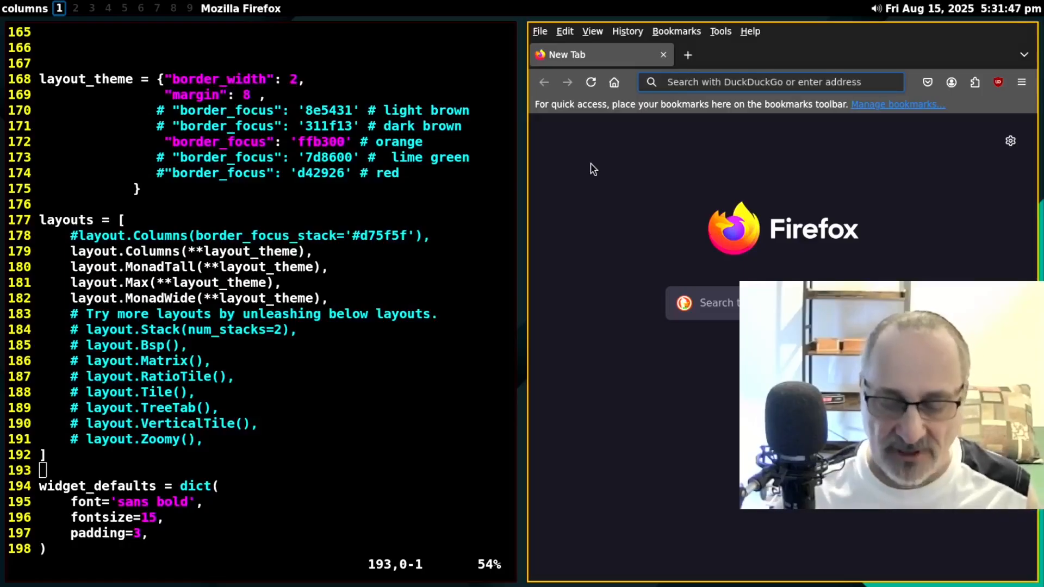
pyautogui.press('super+e')
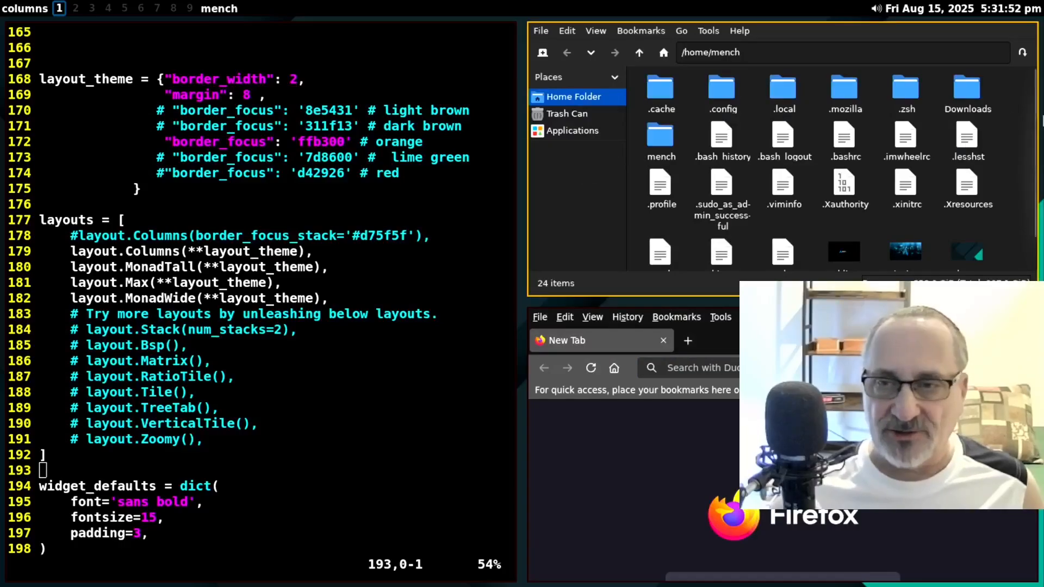
pyautogui.rightClick(998, 122)
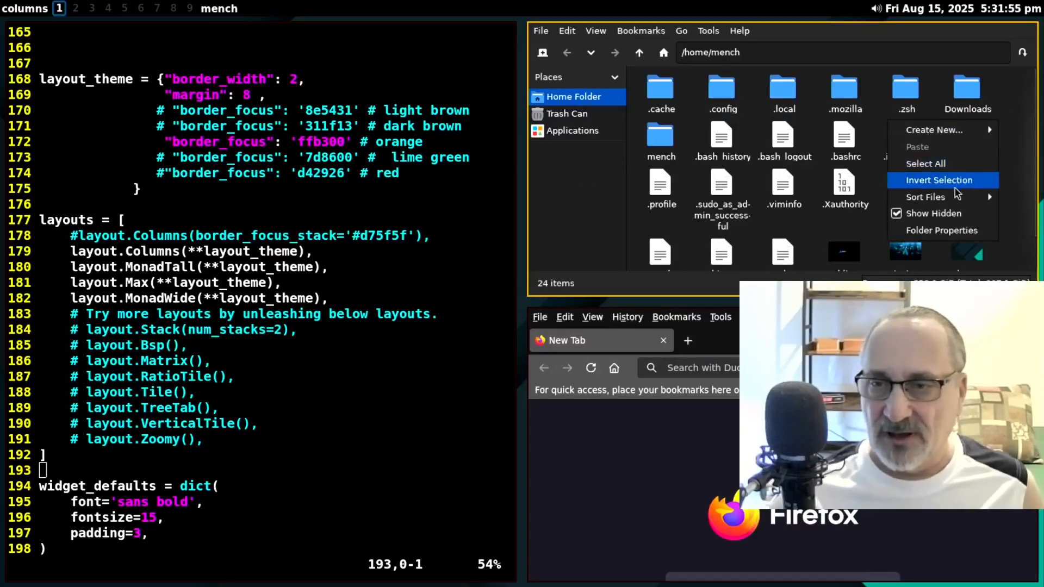
pyautogui.click(942, 216)
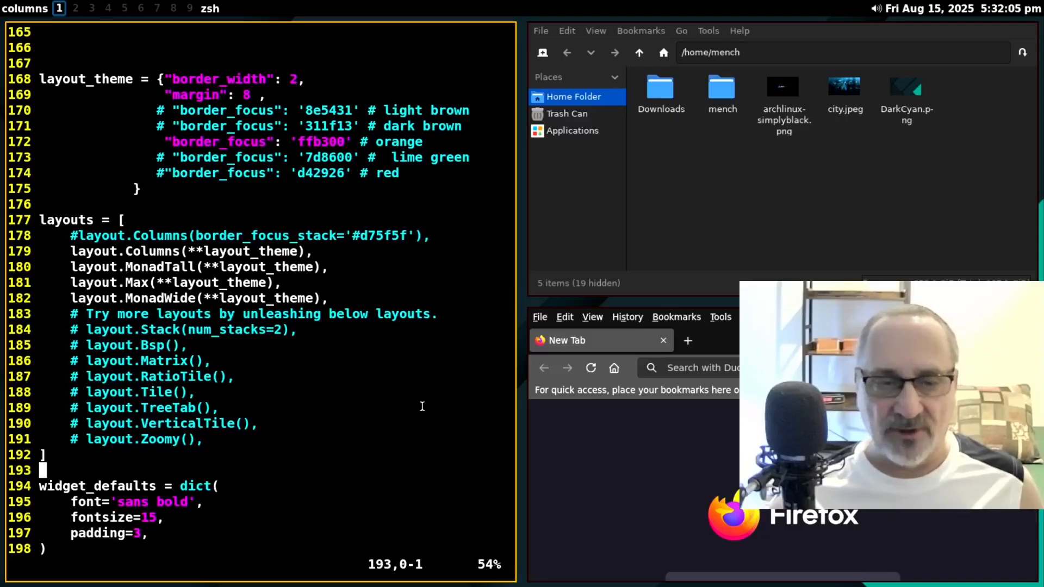
# - Open a terminal on workspace 5 and run fastfetch in it
pyautogui.click(125, 8)
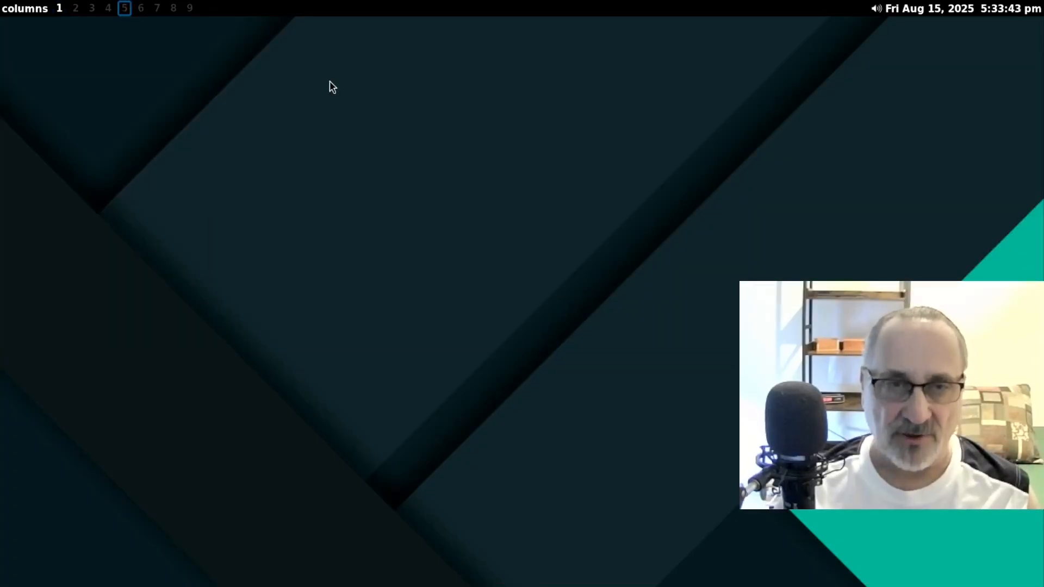
pyautogui.press('super+Return')
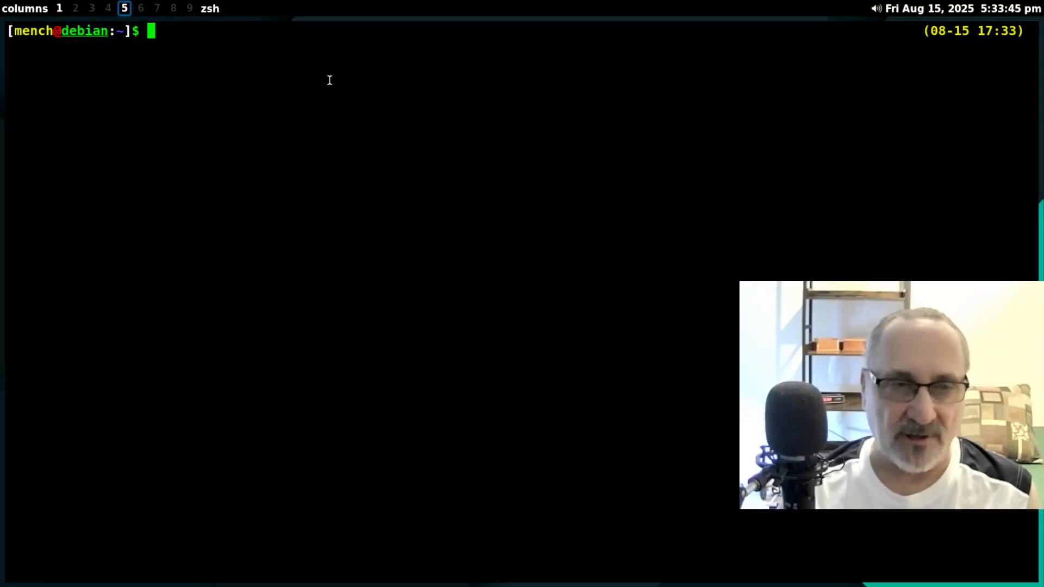
pyautogui.write('fastfetch')
pyautogui.press('Return')
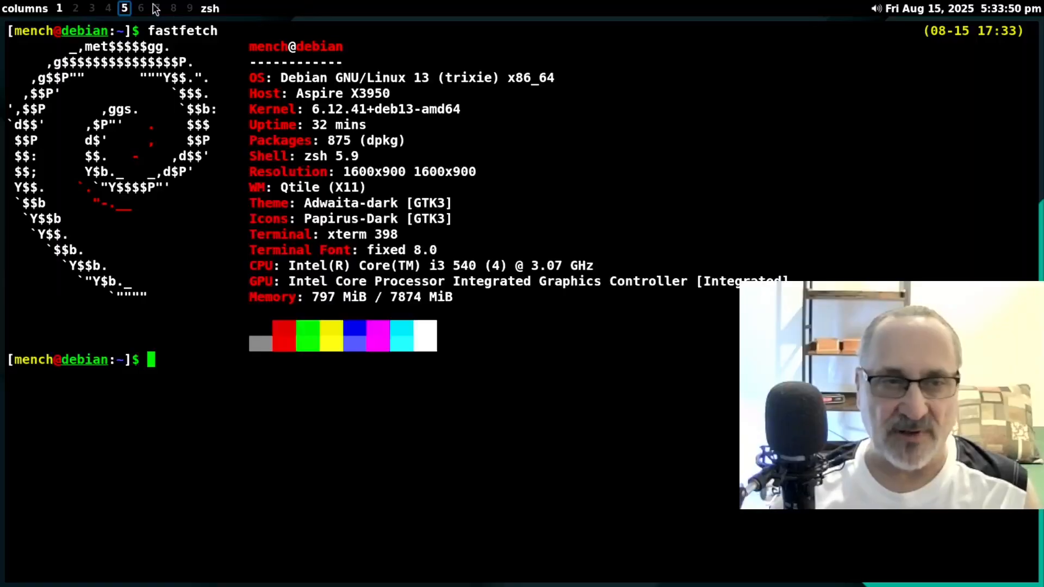
# - Return to workspace 1 and cycle the layout through monadtall, max and monadwide back to columns with the config.py terminal focused
pyautogui.click(59, 8)
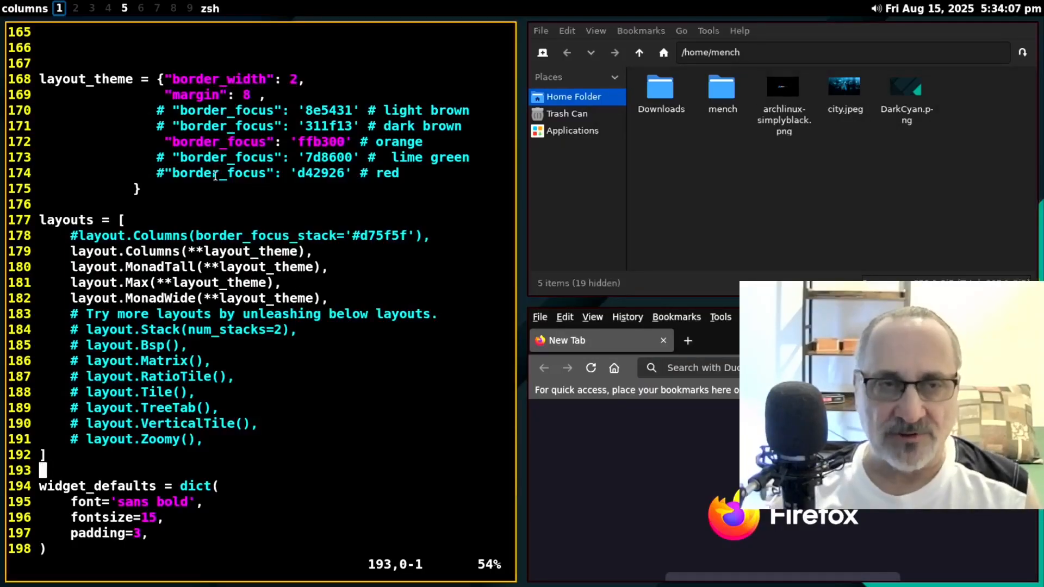
pyautogui.click(25, 11)
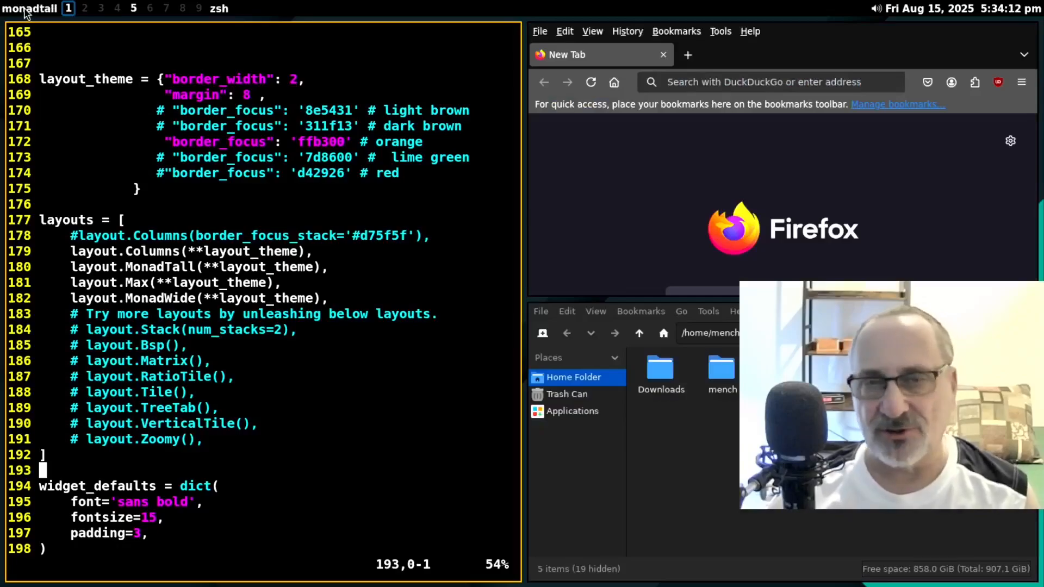
pyautogui.click(26, 12)
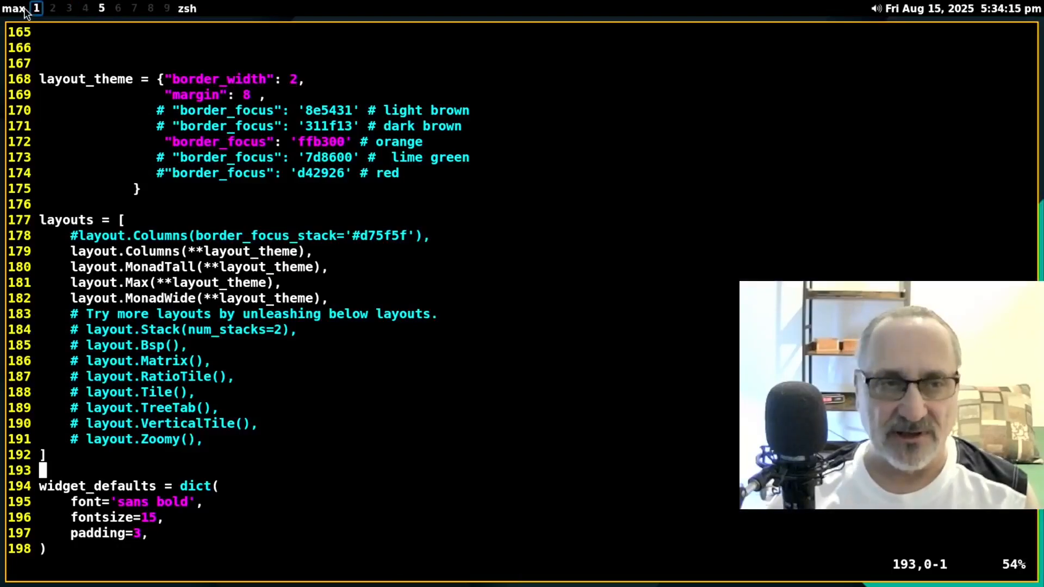
pyautogui.click(24, 11)
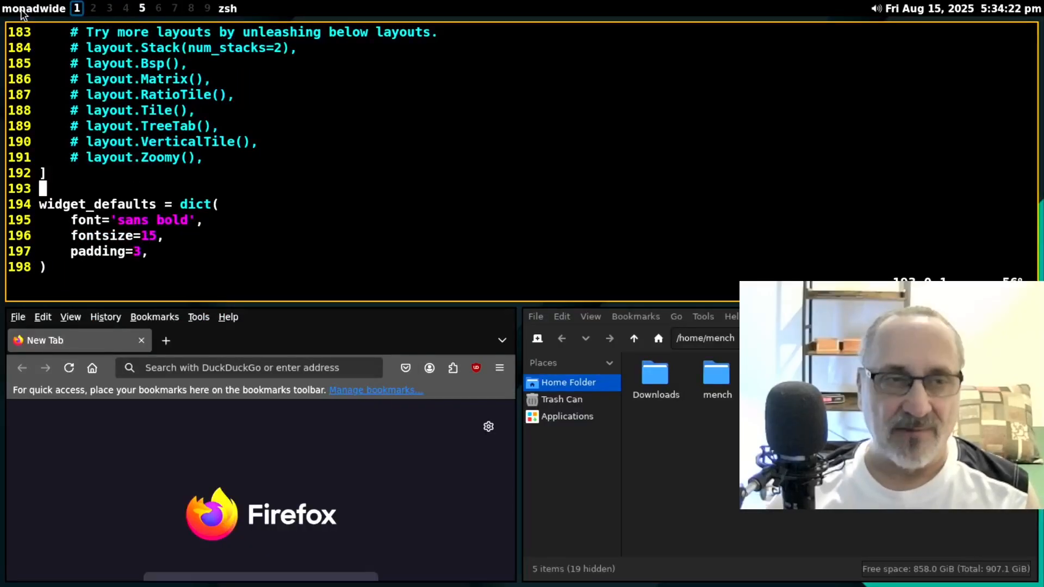
pyautogui.click(23, 11)
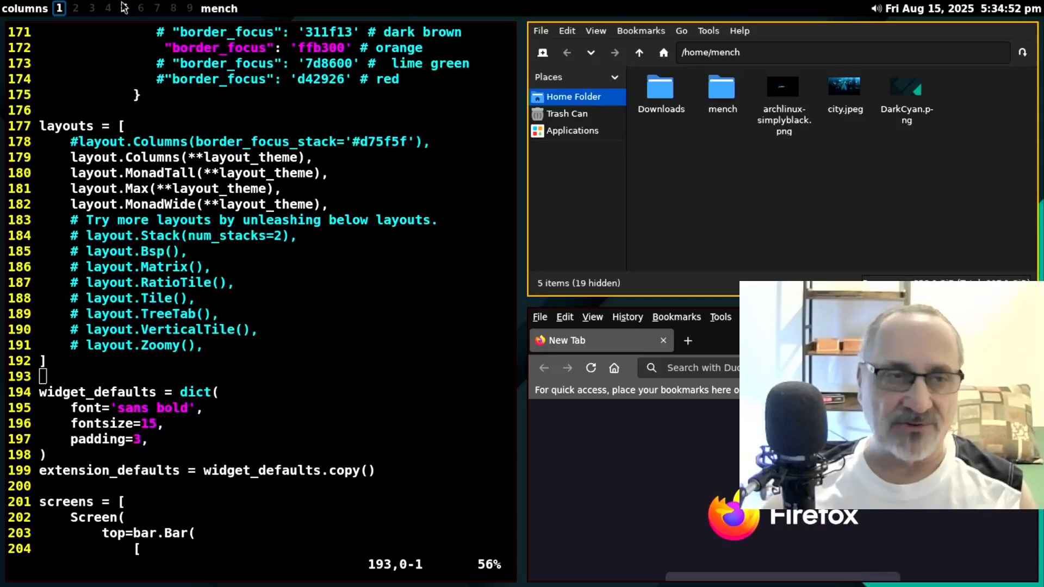
# - Cycle workspace 1 through monadtall, max and monadwide back to columns with the file manager focused
pyautogui.click(26, 9)
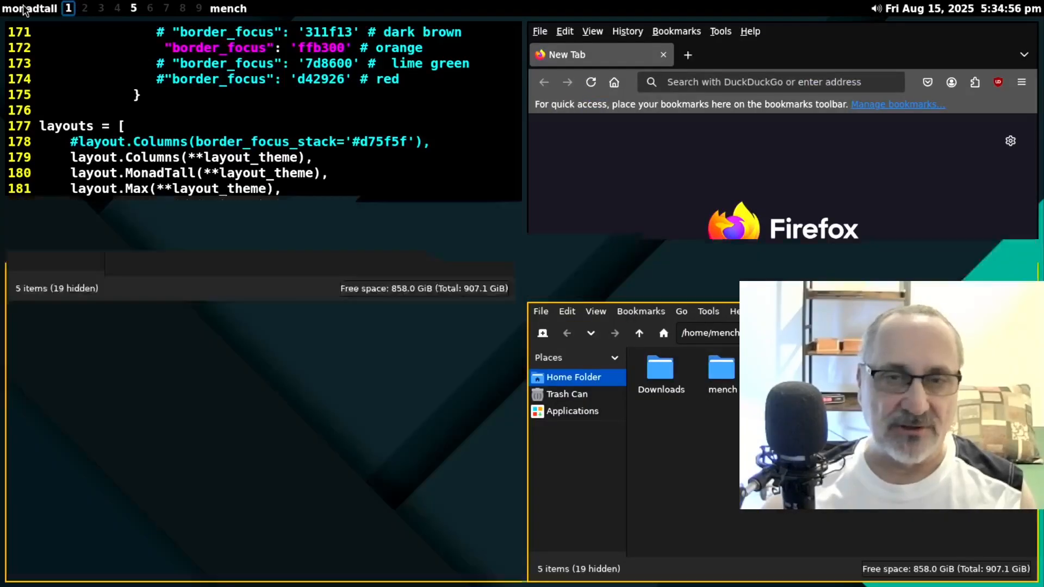
pyautogui.click(26, 8)
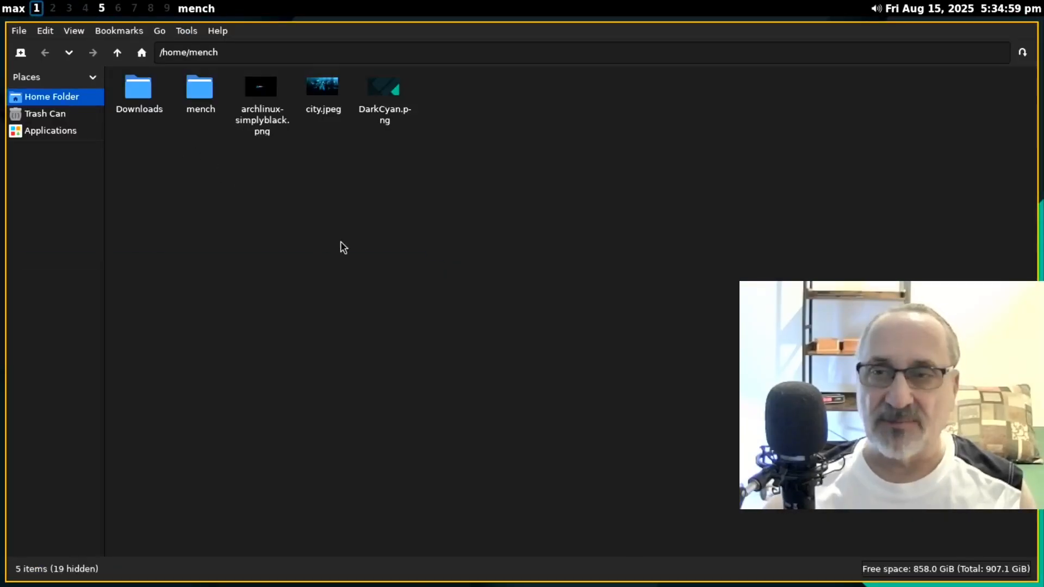
pyautogui.click(17, 8)
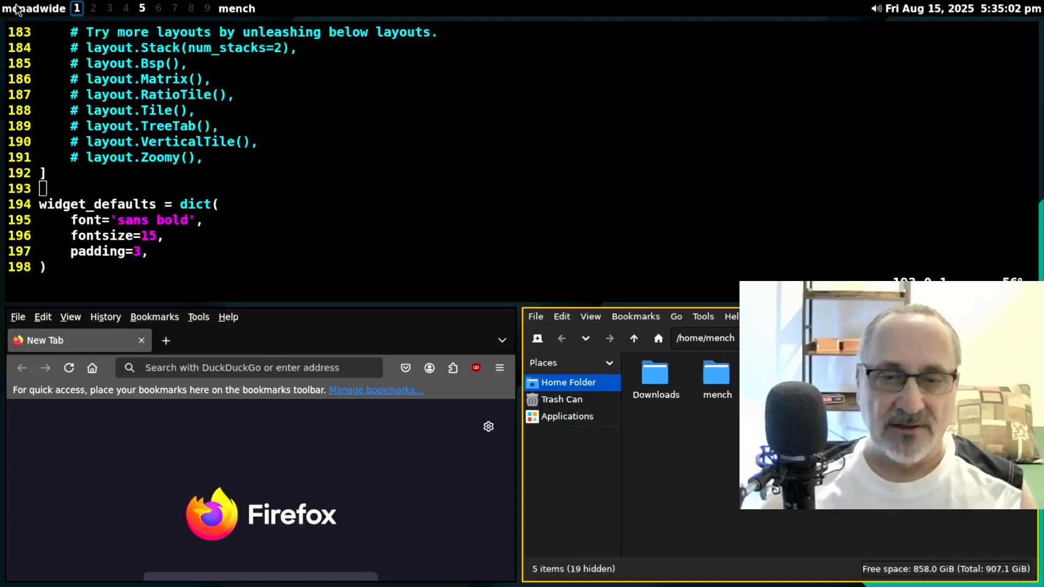
pyautogui.click(21, 8)
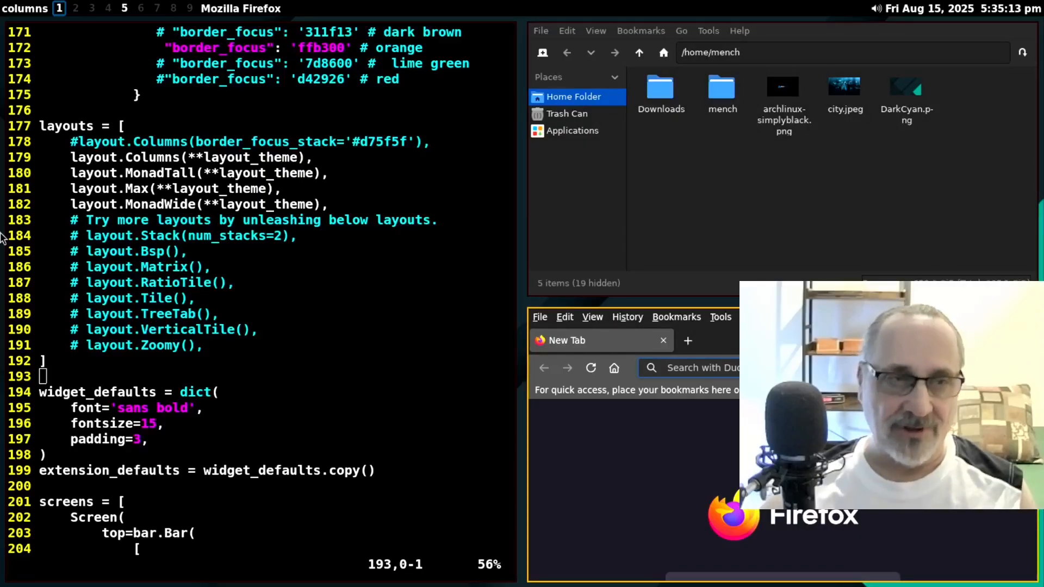
# - Cycle workspace 1 through monadtall, max and monadwide back to columns with Firefox focused
pyautogui.click(34, 8)
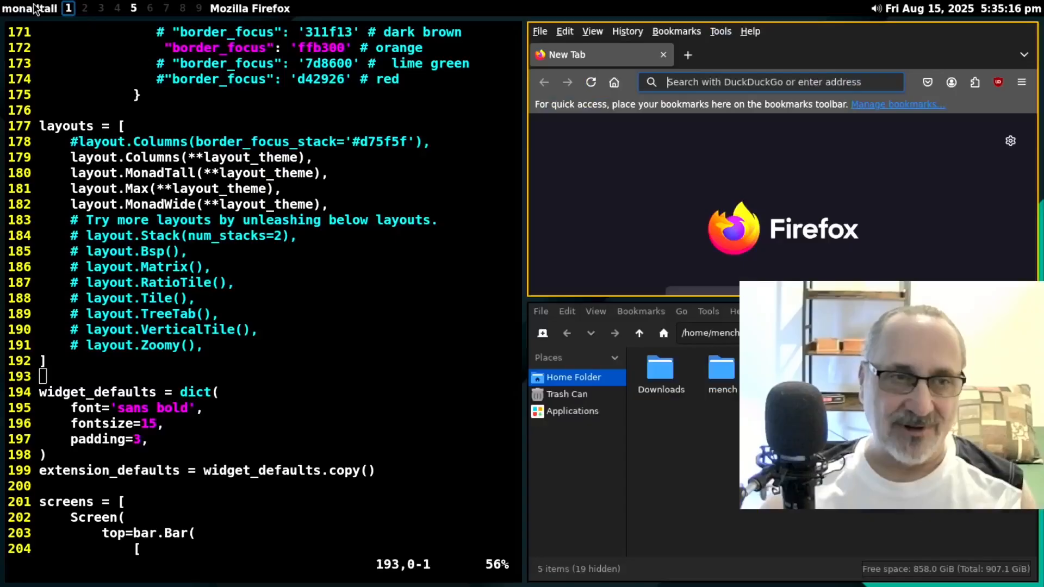
pyautogui.click(36, 7)
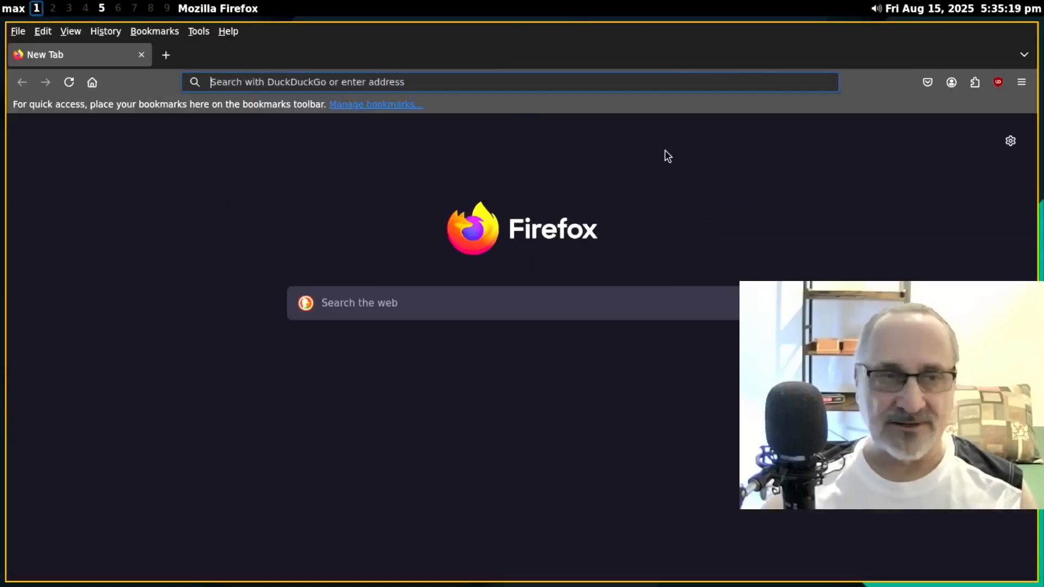
pyautogui.click(15, 10)
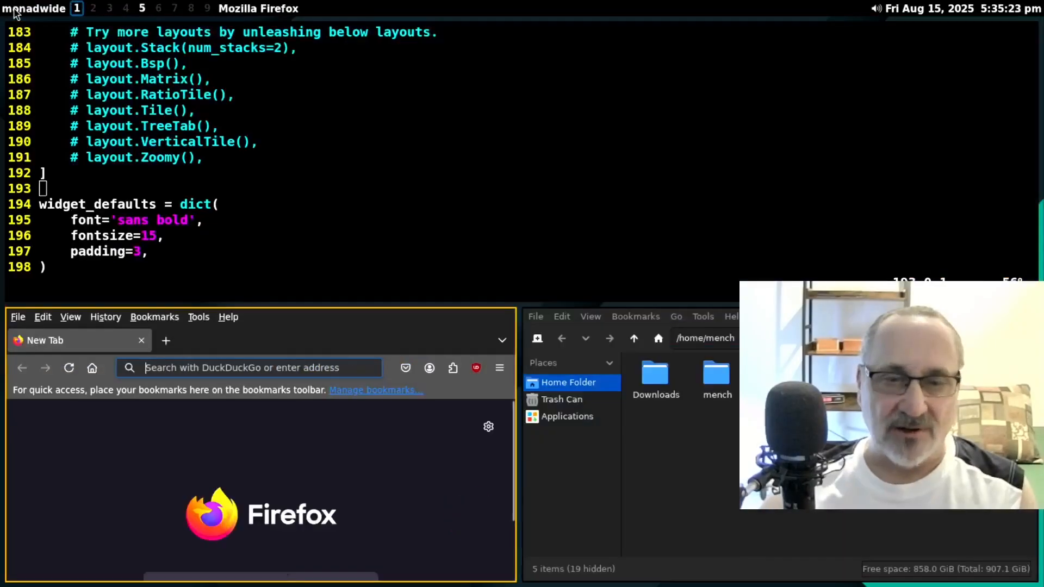
pyautogui.click(14, 9)
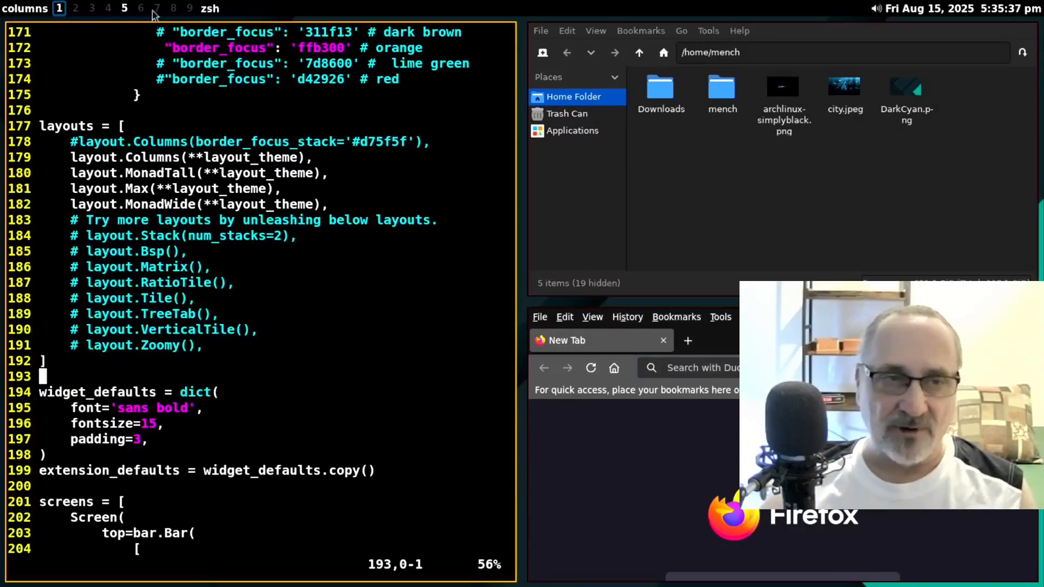
# - Move the fastfetch terminal from workspace 5 to 7 and the config.py terminal from workspace 1 to 4
pyautogui.click(125, 8)
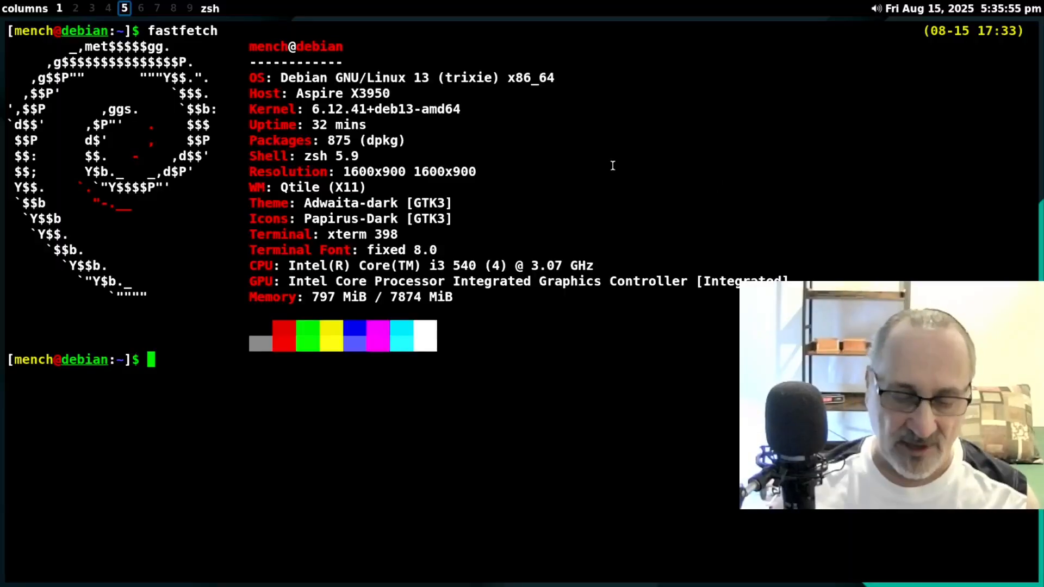
pyautogui.press('super+shift+7')
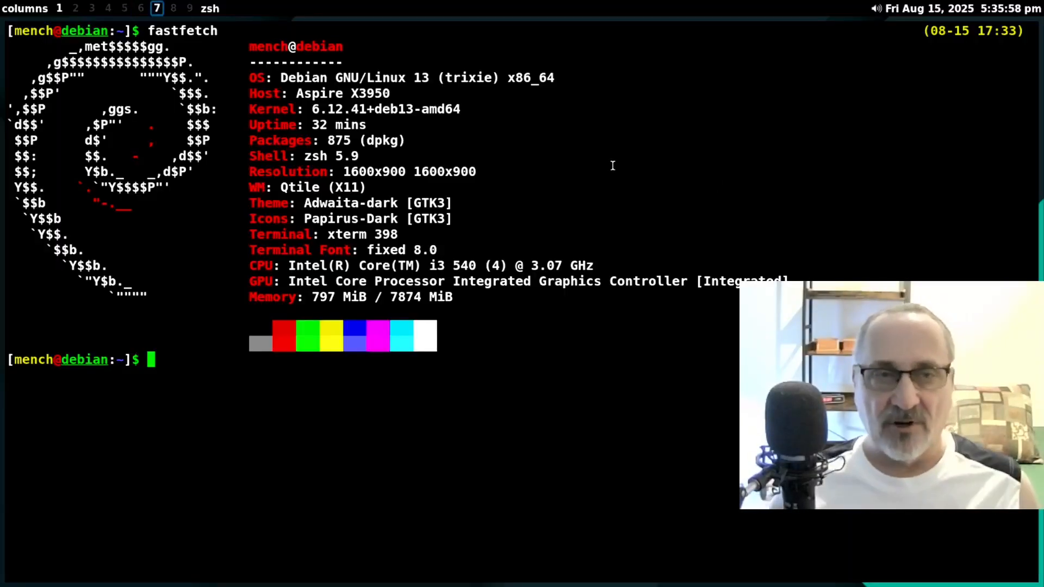
pyautogui.click(59, 8)
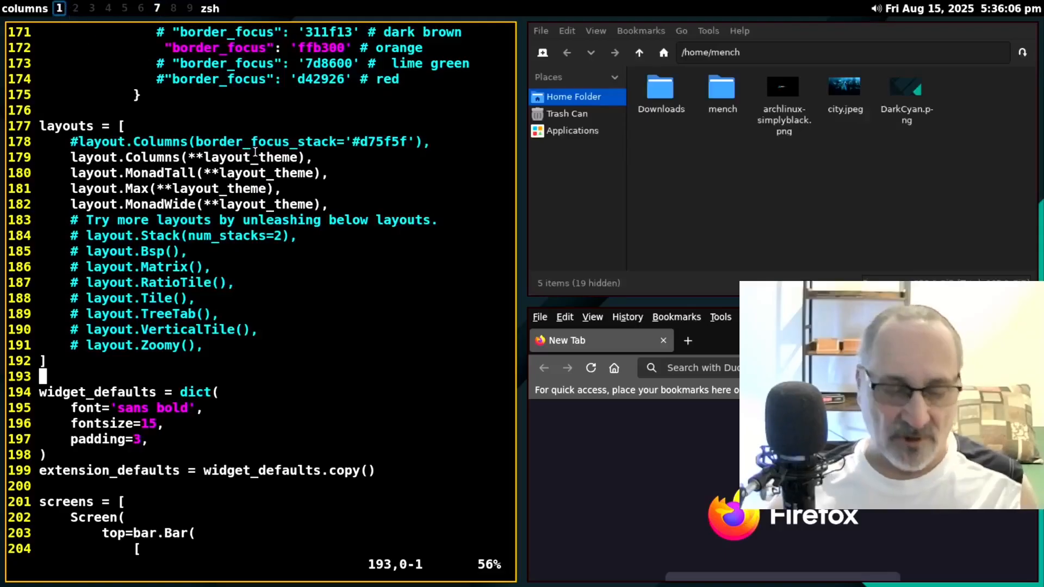
pyautogui.press('super+shift+4')
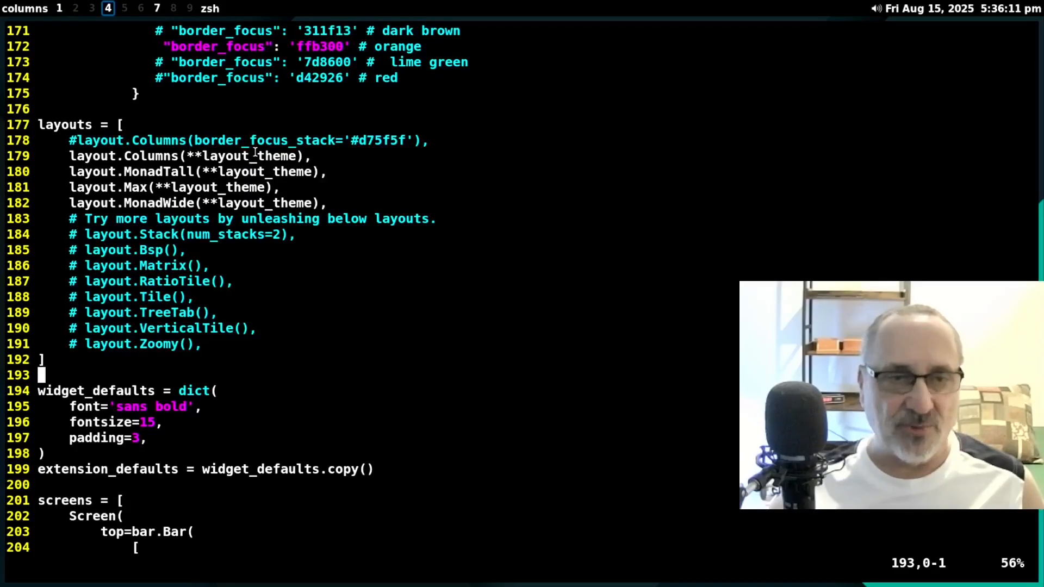
# - Move Firefox from workspace 1 to workspace 5, view it there, and return to workspace 1
pyautogui.press('super+1')
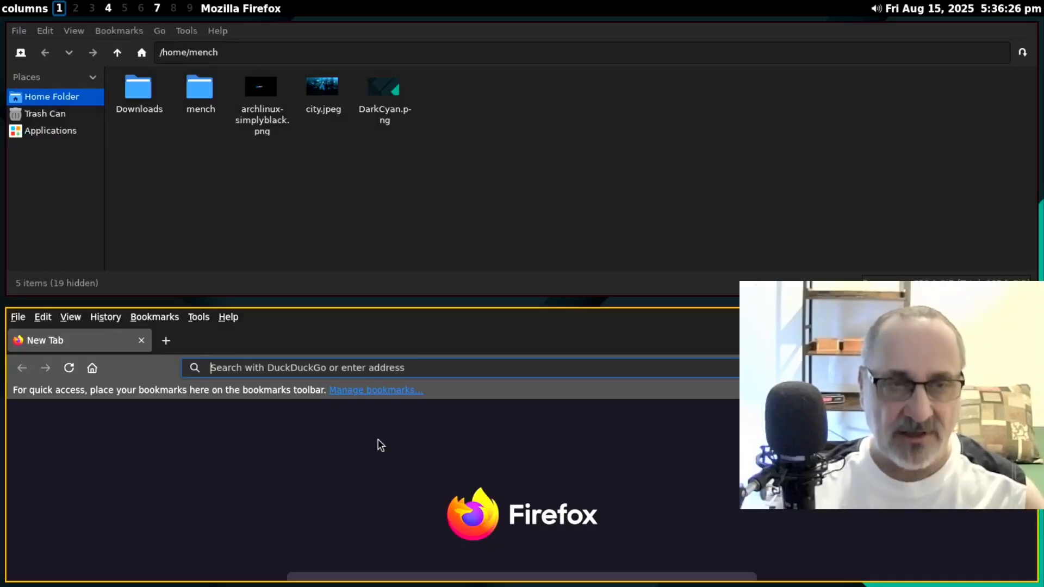
pyautogui.press('super+shift+5')
pyautogui.press('super+5')
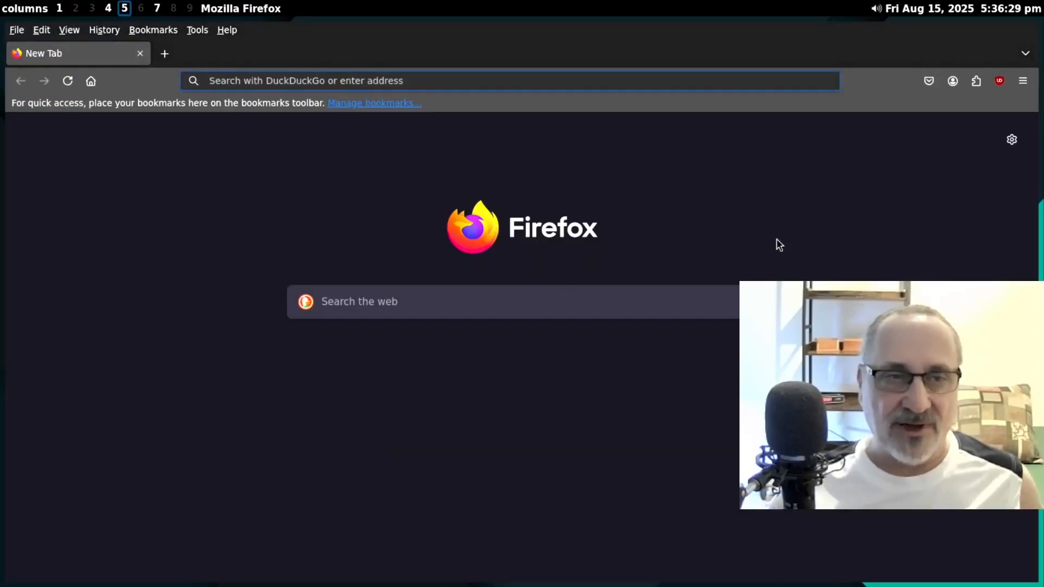
pyautogui.click(59, 12)
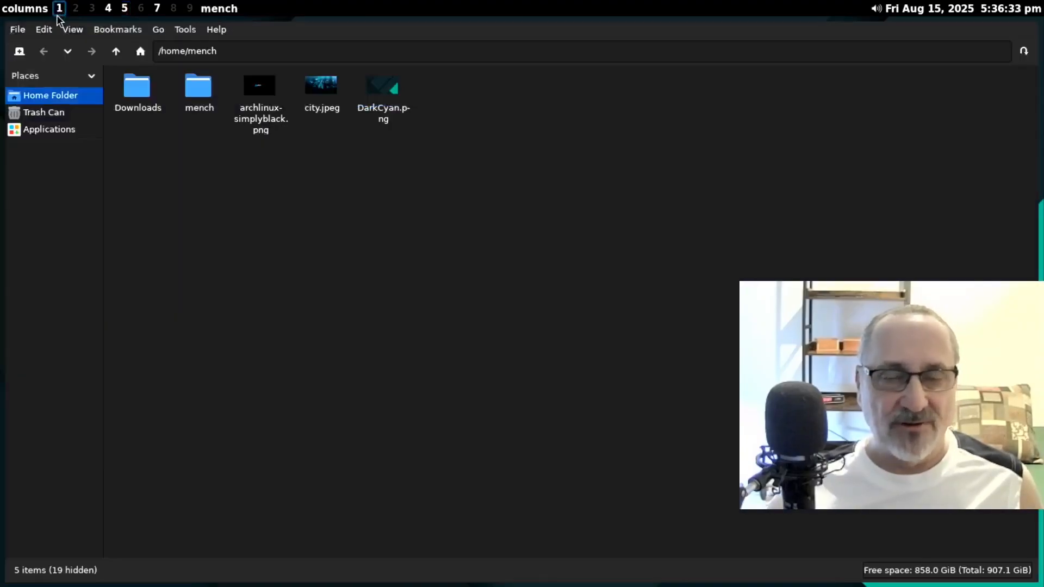
# - View workspaces 4, 5 and 7 one after another
pyautogui.click(108, 11)
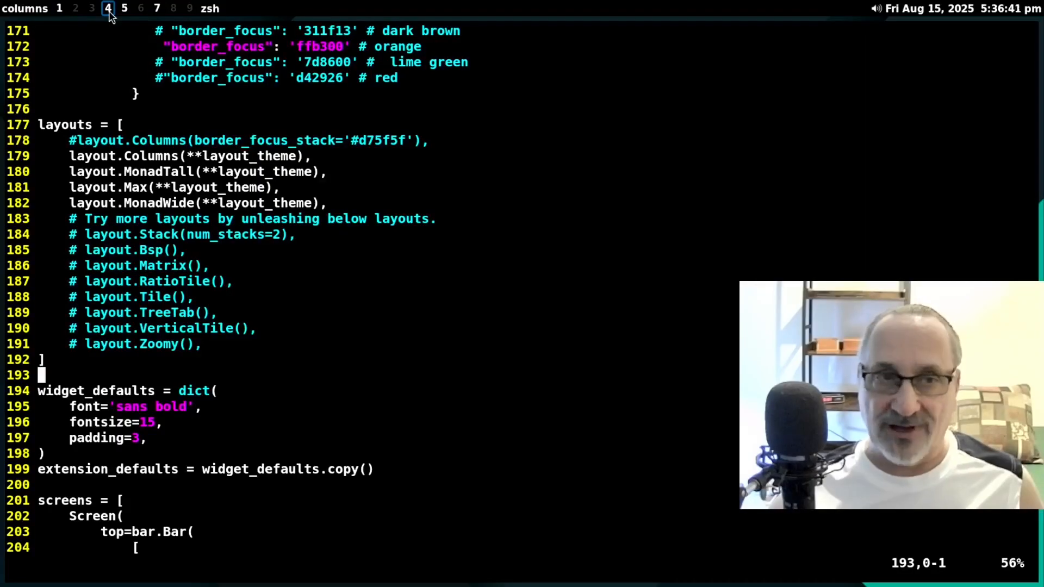
pyautogui.click(124, 12)
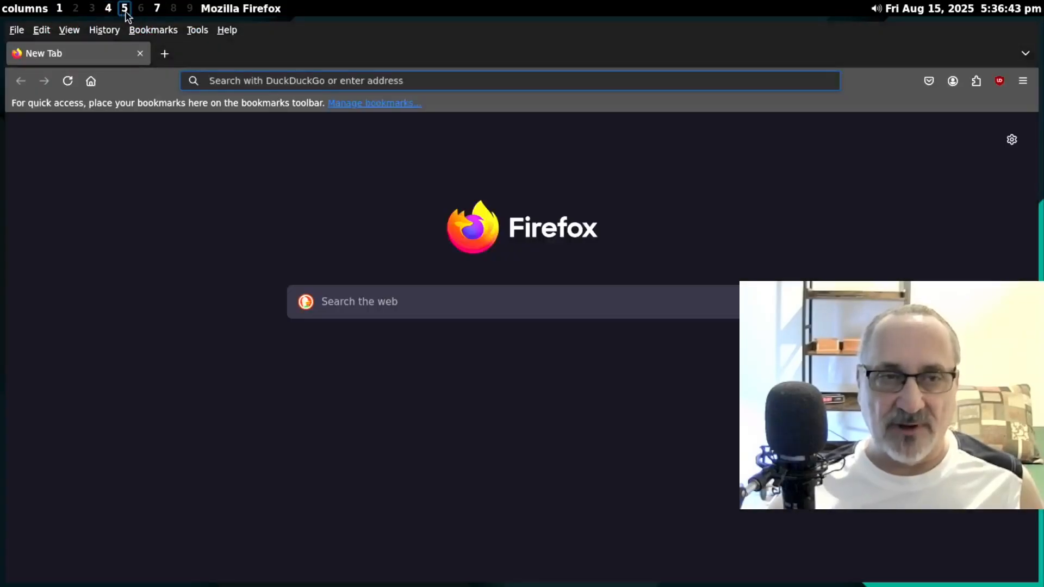
pyautogui.click(157, 10)
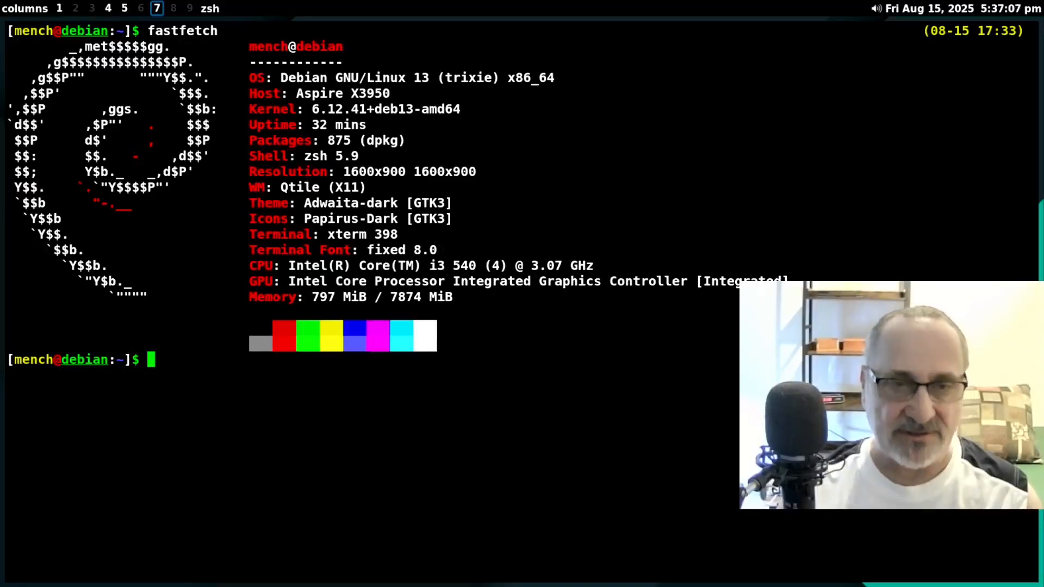
# - Close the fastfetch terminal on workspace 7 and the Firefox window on workspace 5
pyautogui.press('super+w')
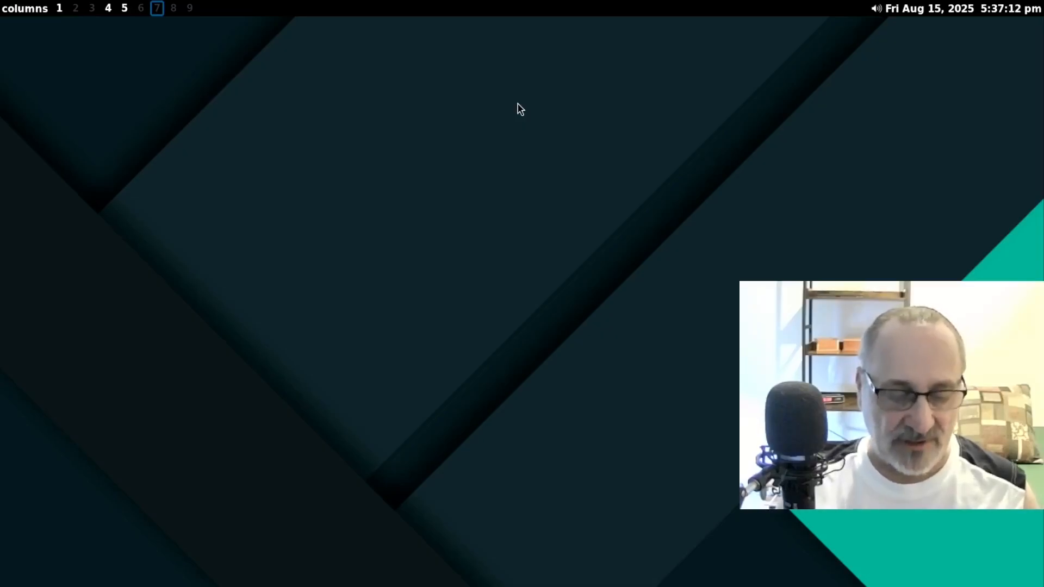
pyautogui.press('super+5')
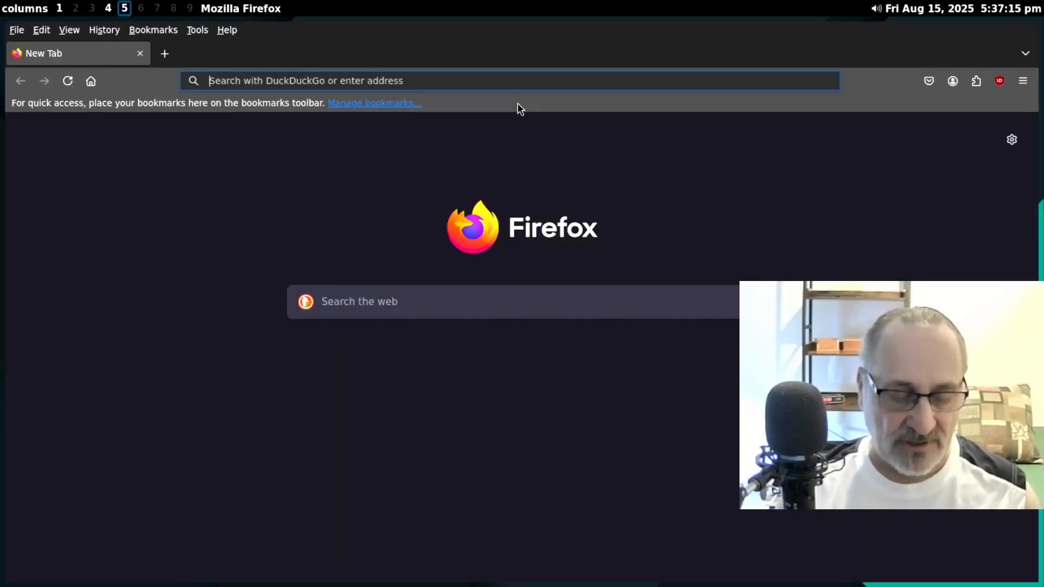
pyautogui.press('super+w')
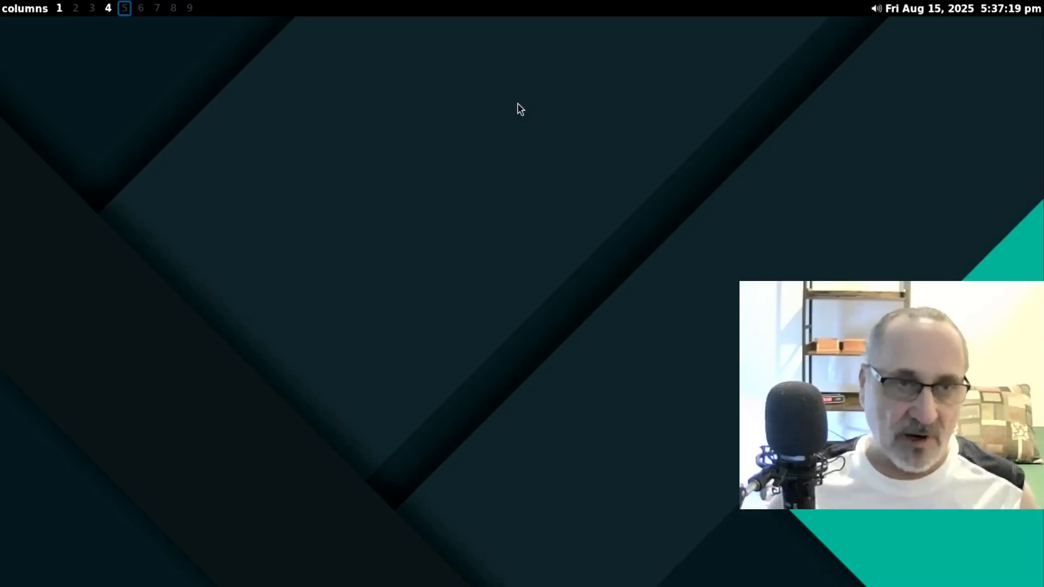
# - Close the file manager on workspace 1 and bring the config.py terminal from workspace 4 to workspace 1
pyautogui.click(109, 9)
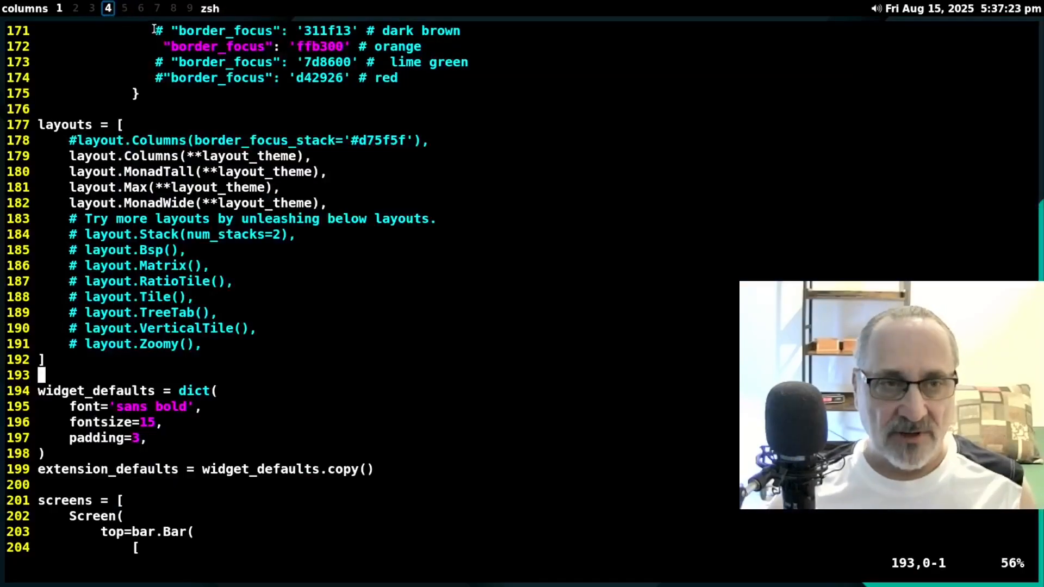
pyautogui.click(60, 9)
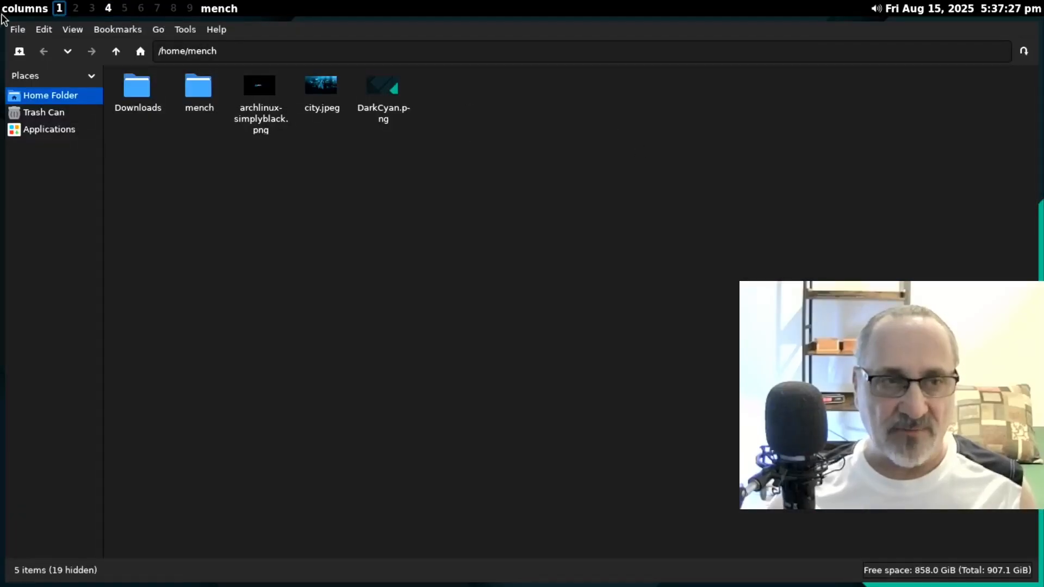
pyautogui.click(21, 31)
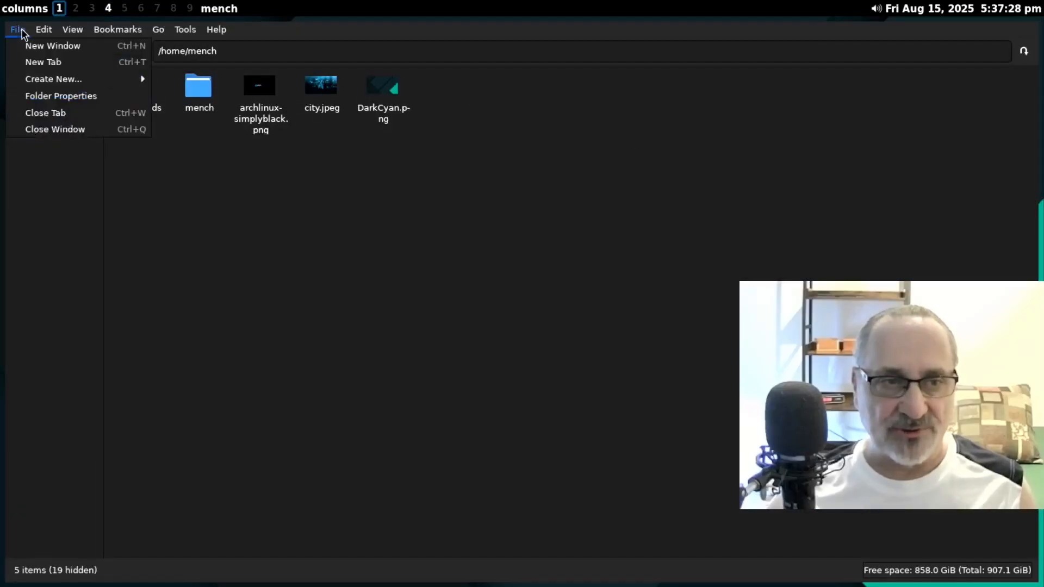
pyautogui.click(57, 128)
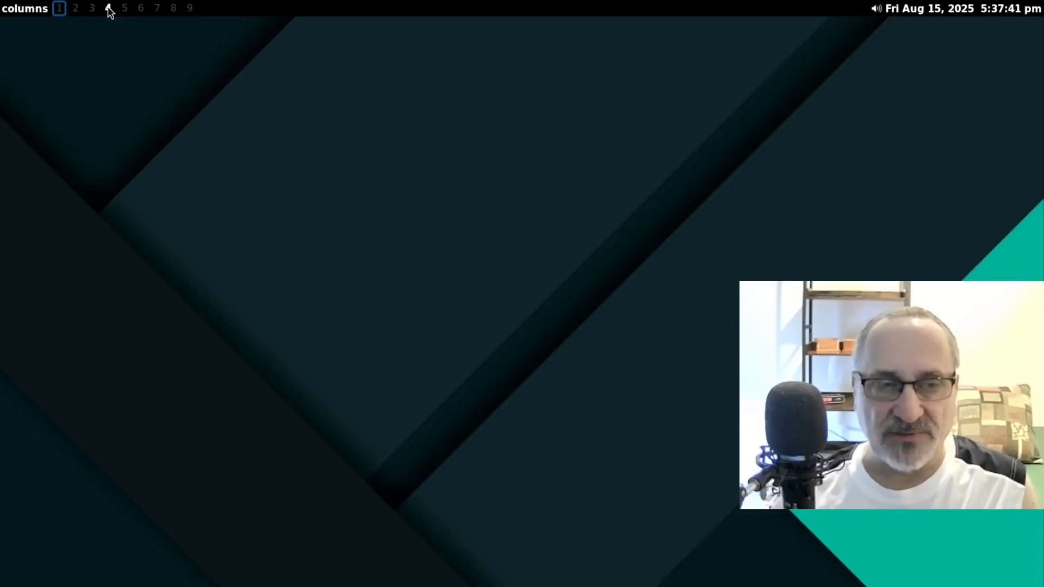
pyautogui.click(109, 8)
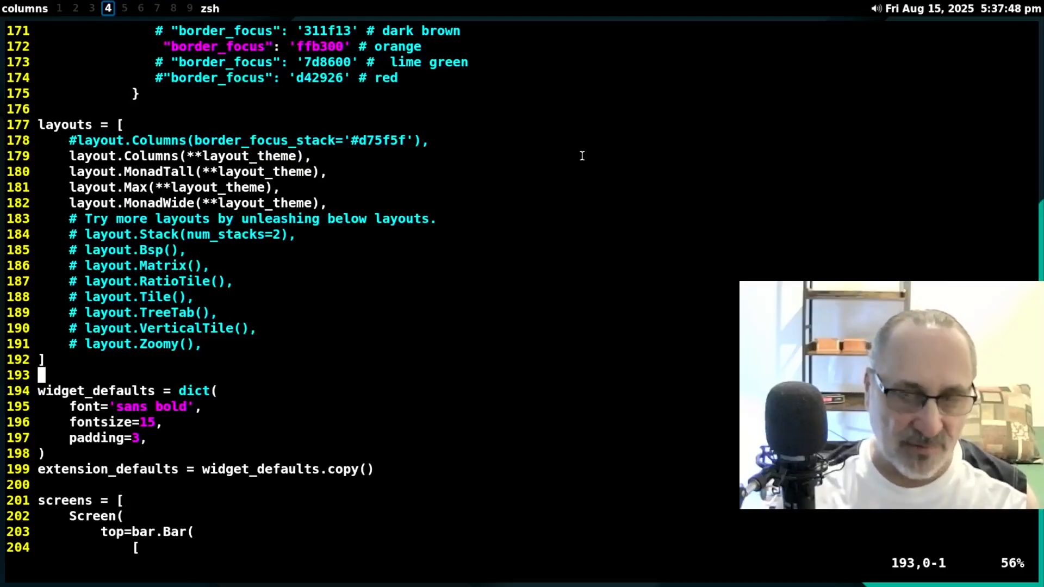
pyautogui.press('super+shift+1')
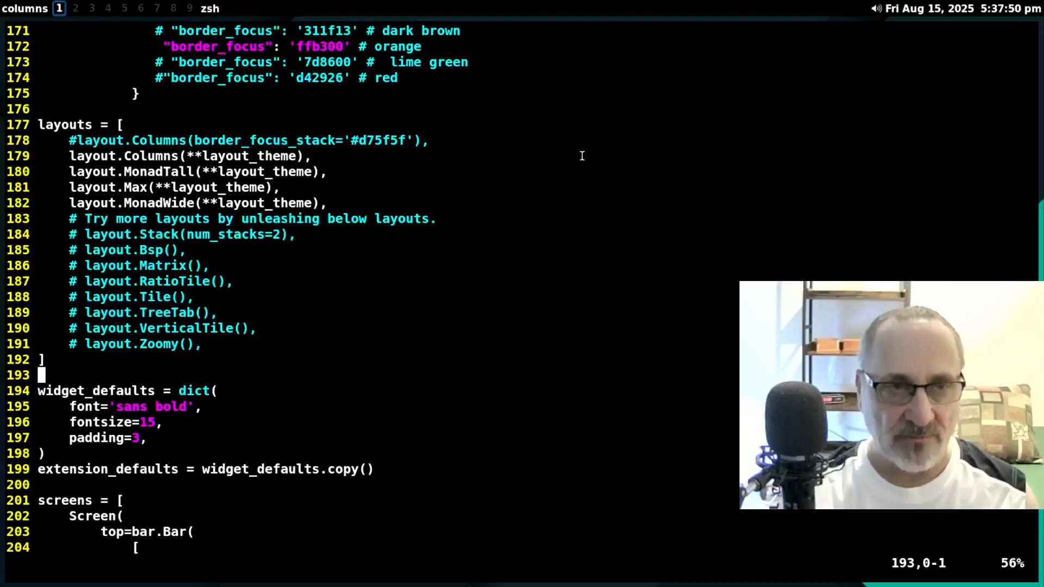
# - Examine the layouts list in config.py, going up from the commented-out entries to the MonadTall line
pyautogui.press('k')
pyautogui.press('k')
pyautogui.press('k')
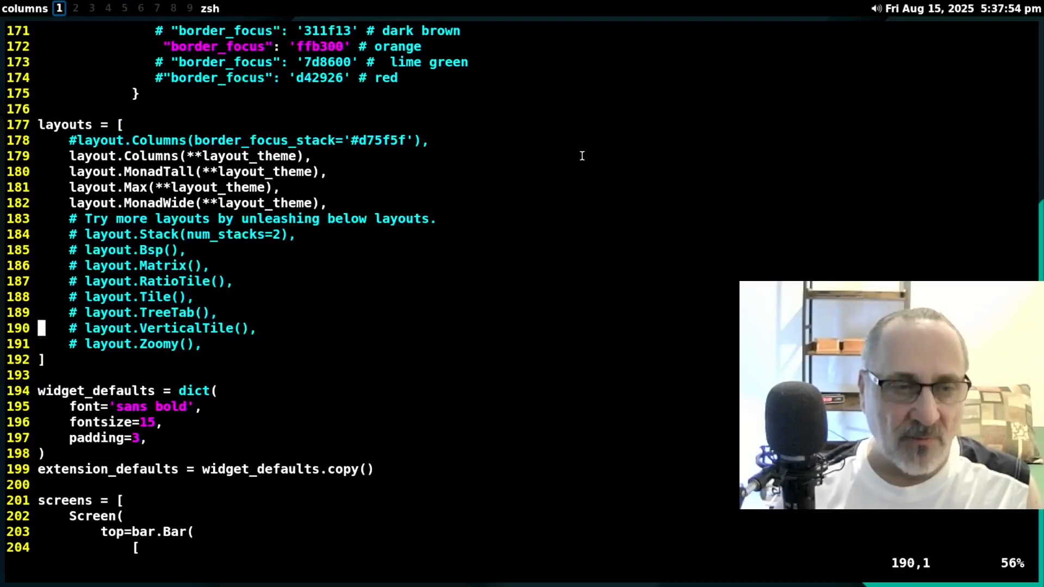
pyautogui.press('k')
pyautogui.press('k')
pyautogui.press('k')
pyautogui.press('k')
pyautogui.press('k')
pyautogui.press('k')
pyautogui.press('k')
pyautogui.press('k')
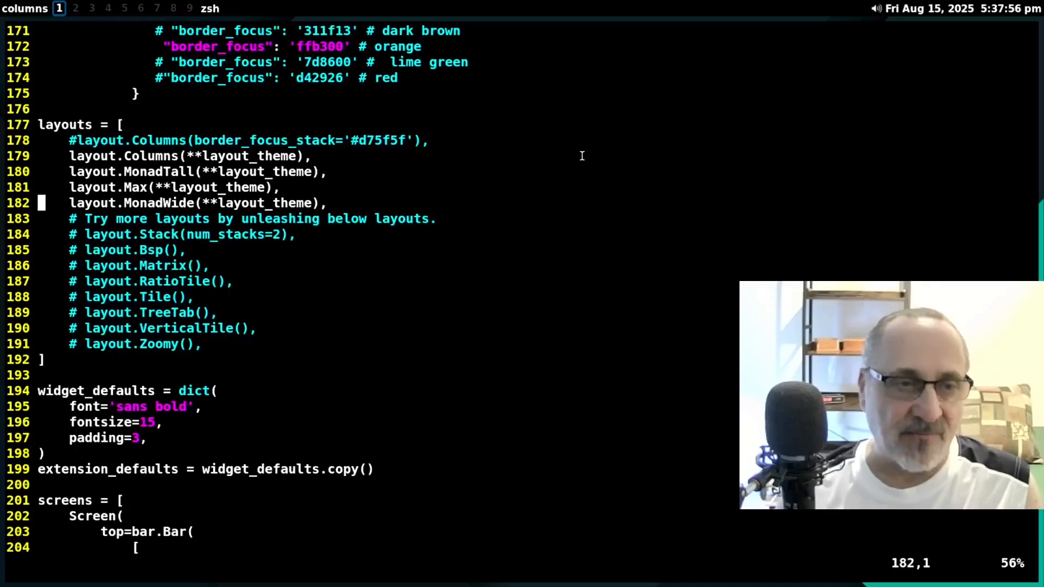
pyautogui.press('k')
pyautogui.press('k')
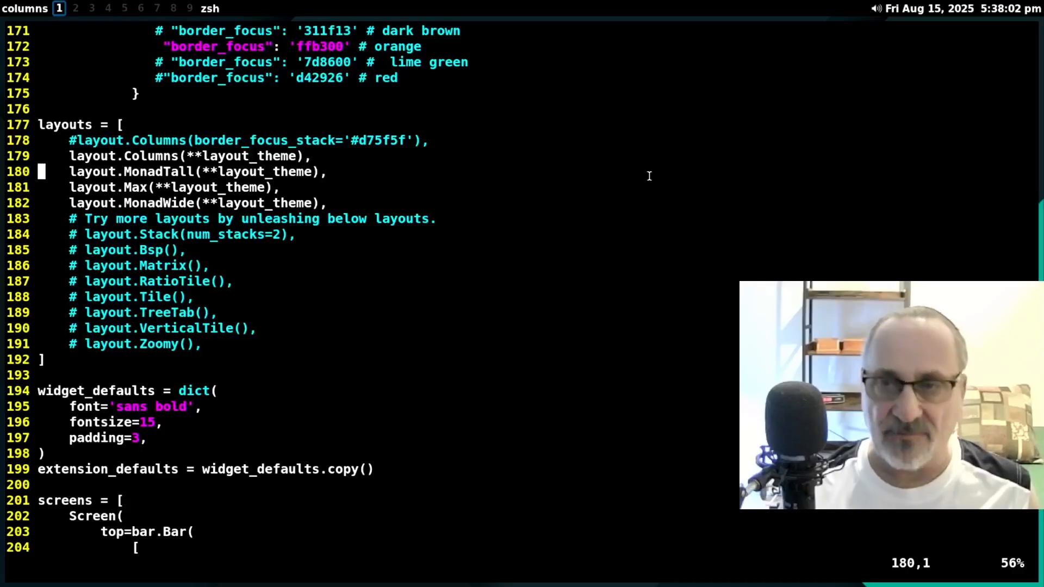
# - Open Firefox beside the config.py terminal and cycle workspace 1 through monadtall, max and monadwide back to columns
pyautogui.press('super+b')
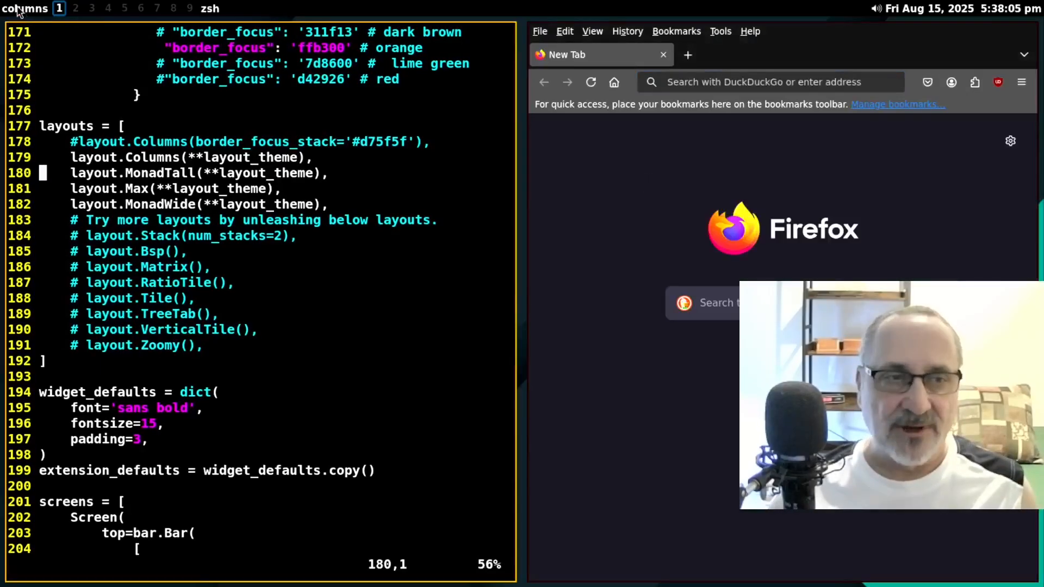
pyautogui.click(19, 11)
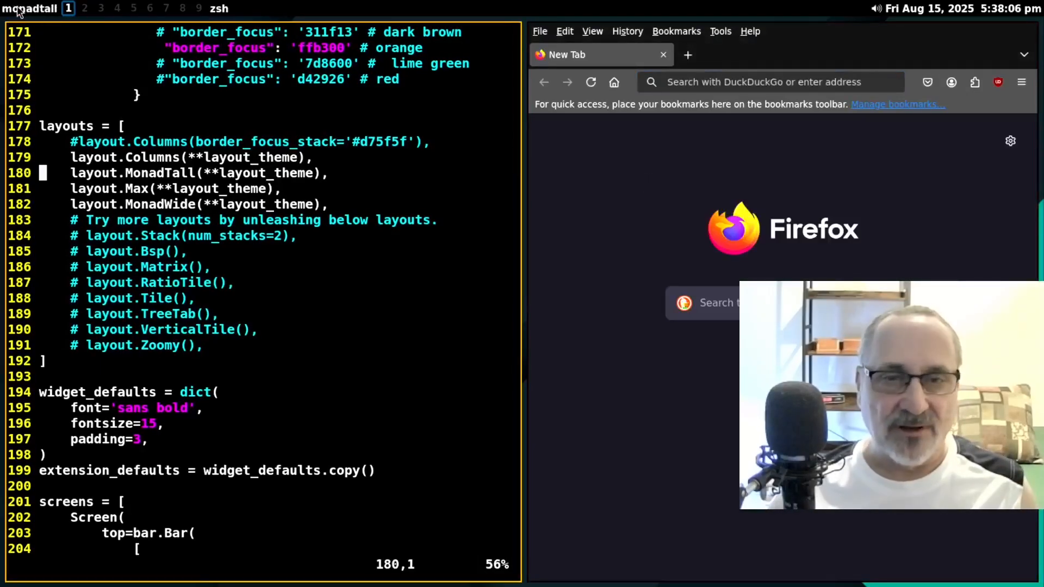
pyautogui.click(19, 11)
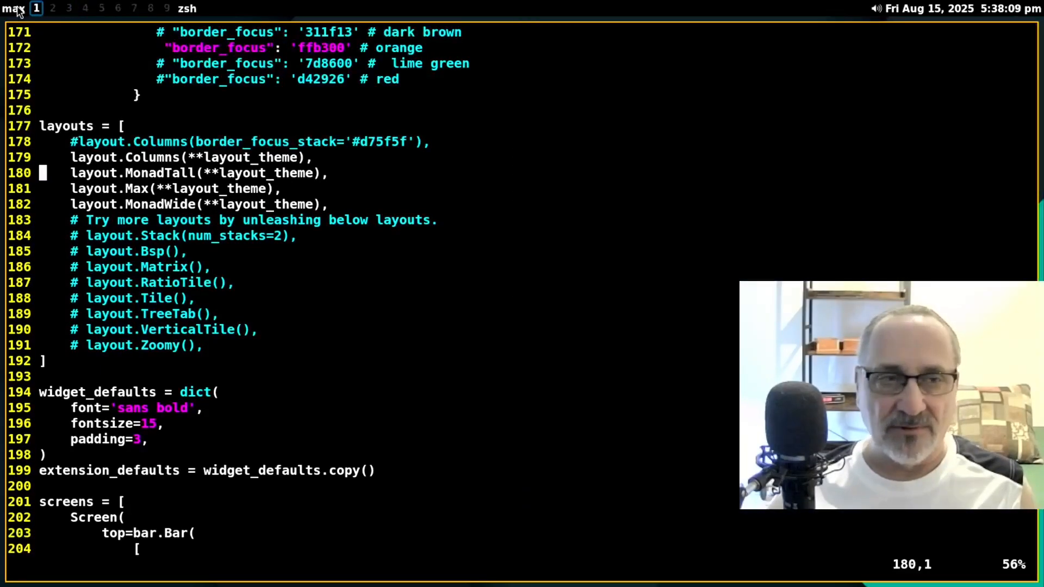
pyautogui.click(19, 11)
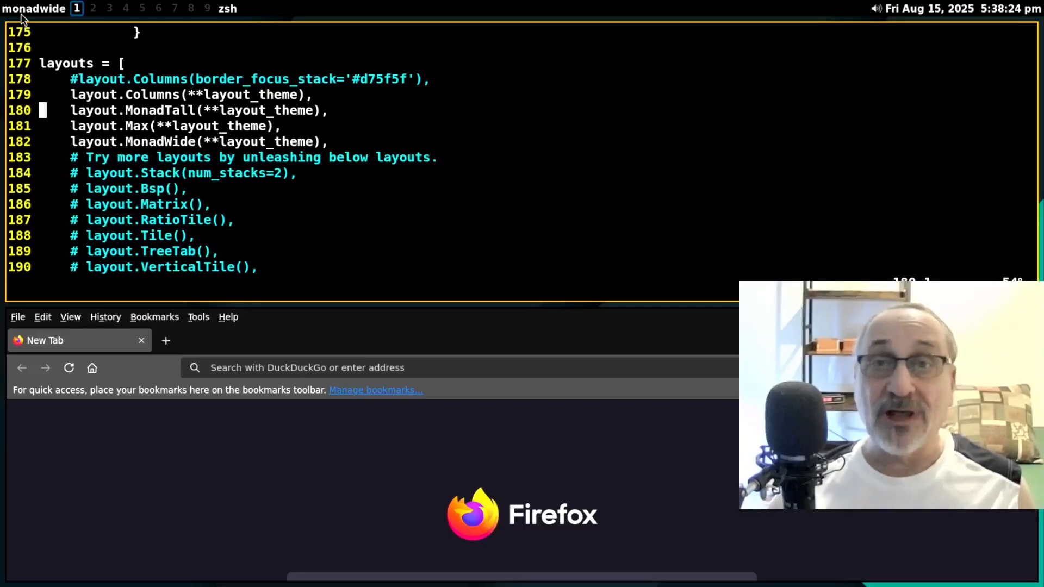
pyautogui.click(21, 10)
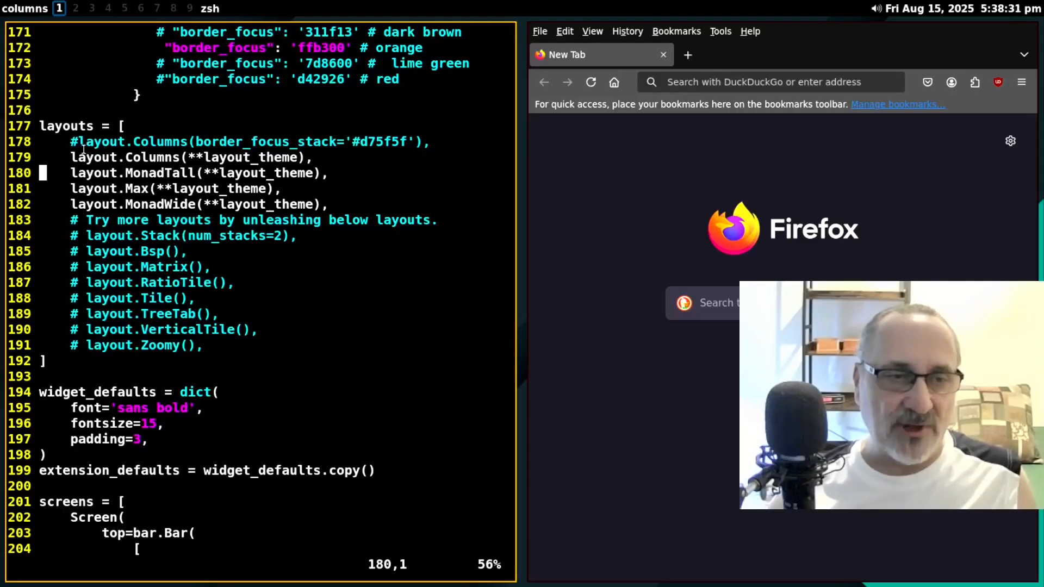
# - Examine the layouts list from the commented-out Columns line down to the start of widget_defaults
pyautogui.press('k')
pyautogui.press('k')
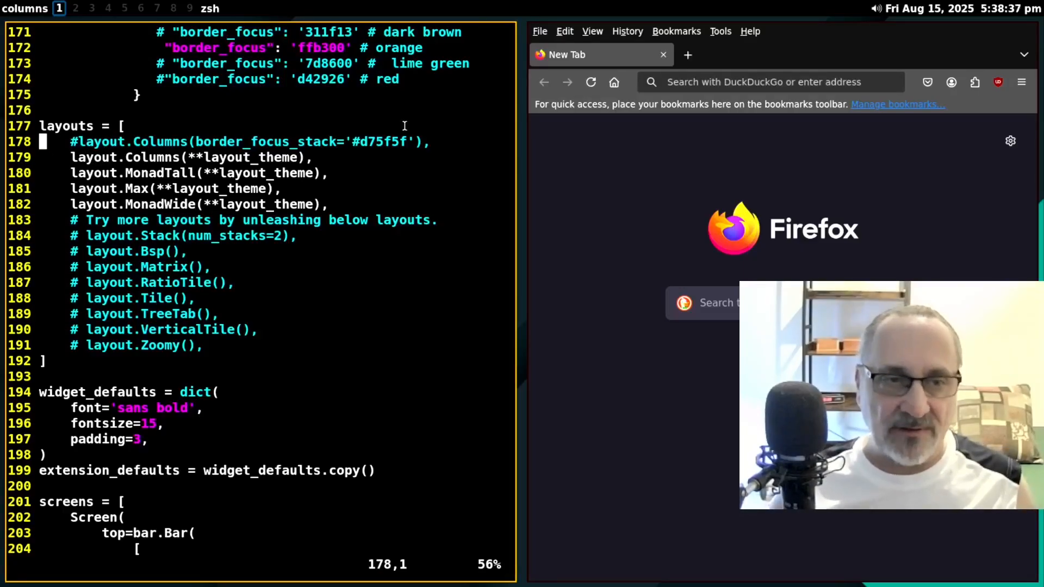
pyautogui.press('j')
pyautogui.press('j')
pyautogui.press('j')
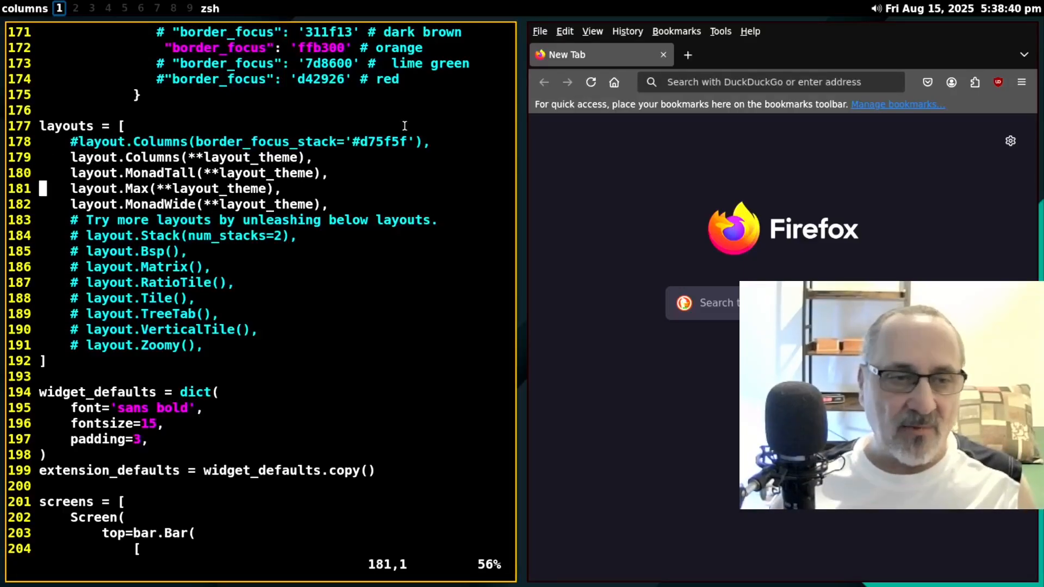
pyautogui.press('j')
pyautogui.press('j')
pyautogui.press('j')
pyautogui.press('j')
pyautogui.press('j')
pyautogui.press('j')
pyautogui.press('j')
pyautogui.press('j')
pyautogui.press('j')
pyautogui.press('j')
pyautogui.press('j')
pyautogui.press('j')
pyautogui.press('j')
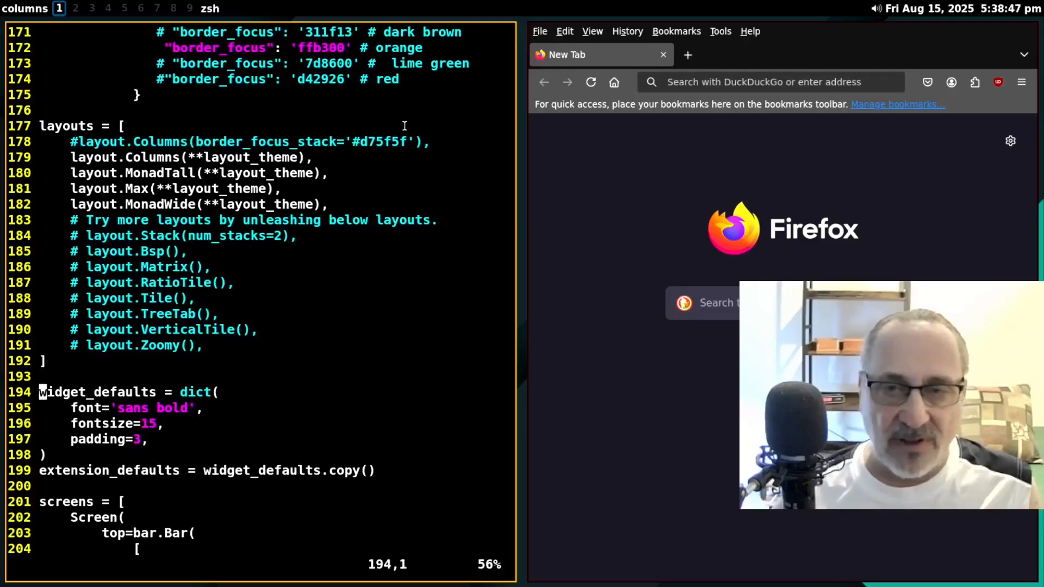
# - Quit Firefox and review the widget_defaults font settings and the first screen's bar widgets, including the clock format
pyautogui.click(541, 31)
pyautogui.click(549, 219)
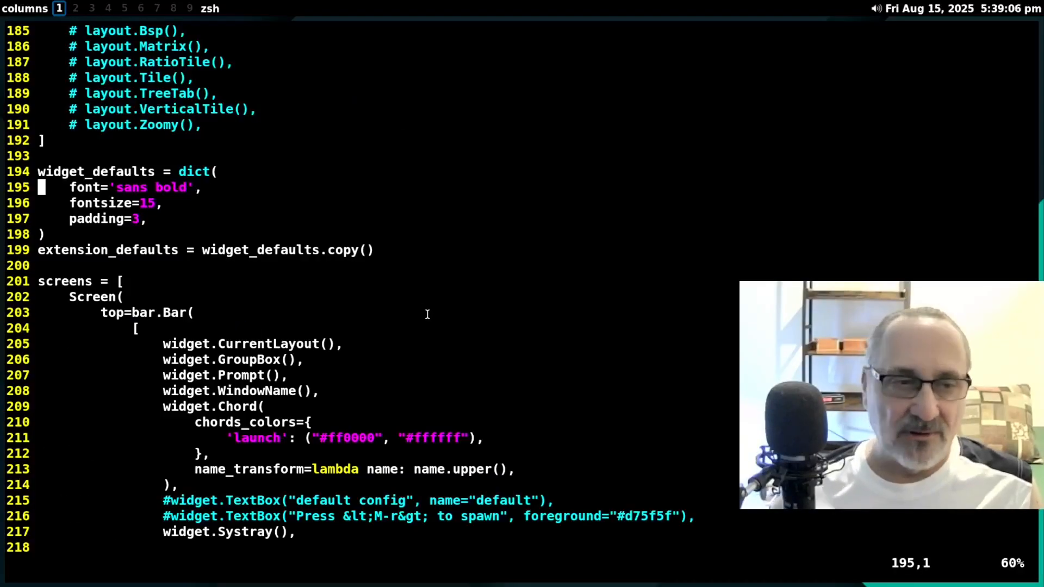
pyautogui.press('j')
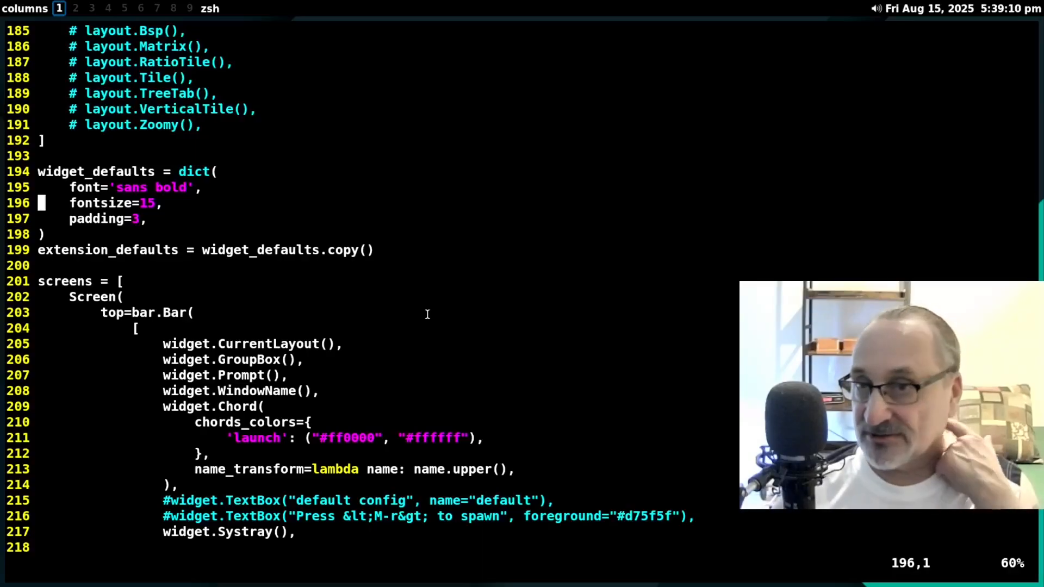
pyautogui.press('j')
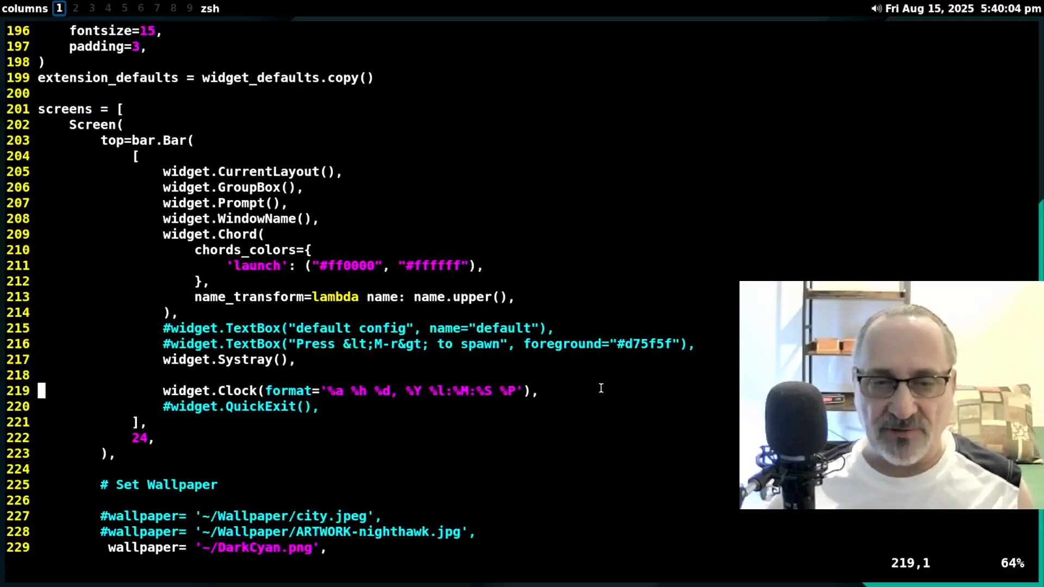
pyautogui.press('j')
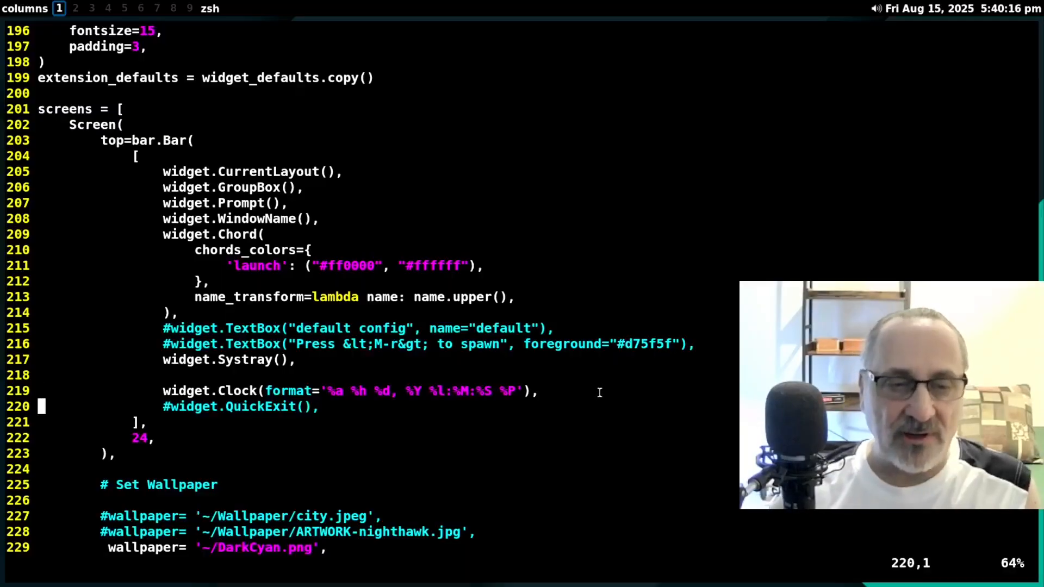
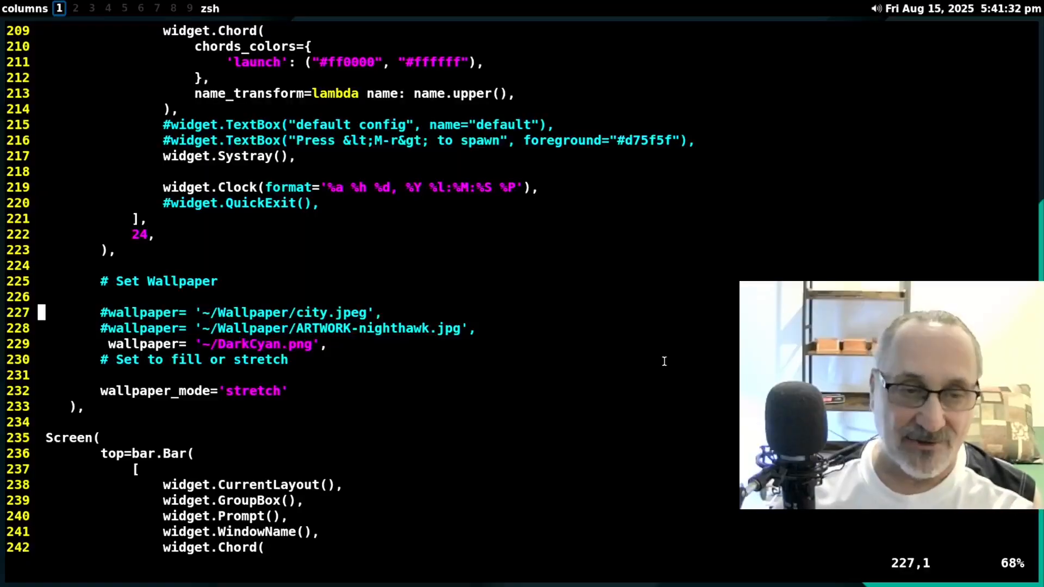
# - Review the first screen's wallpaper path and wallpaper_mode settings in config.py
pyautogui.press('j')
pyautogui.press('j')
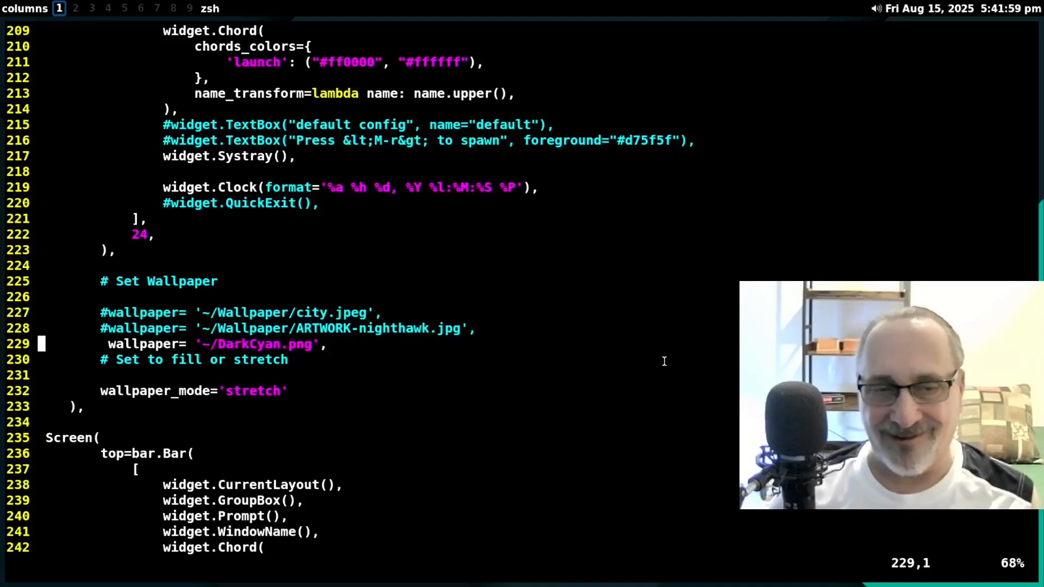
pyautogui.press('j')
pyautogui.press('j')
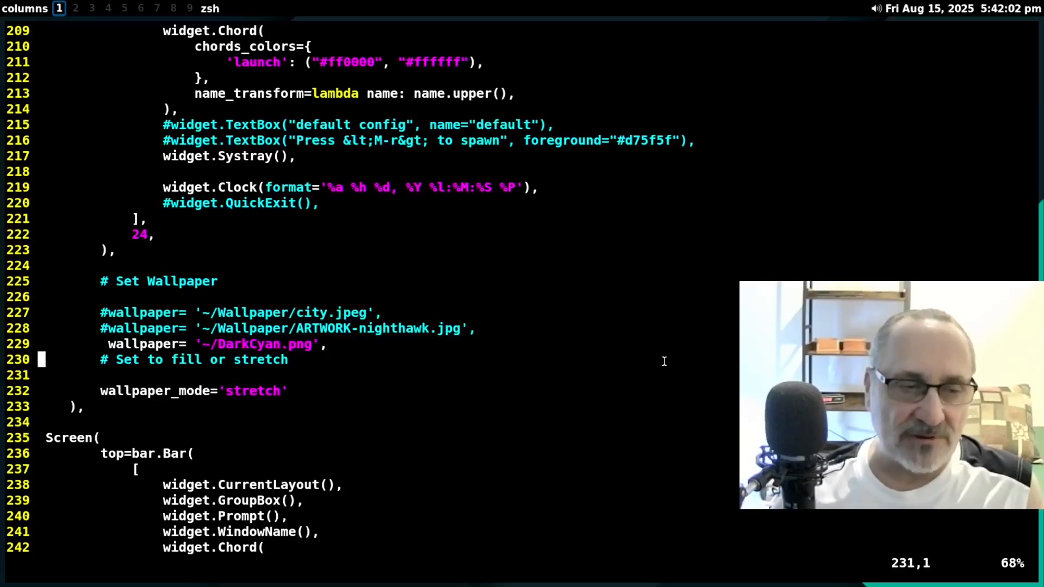
pyautogui.press('j')
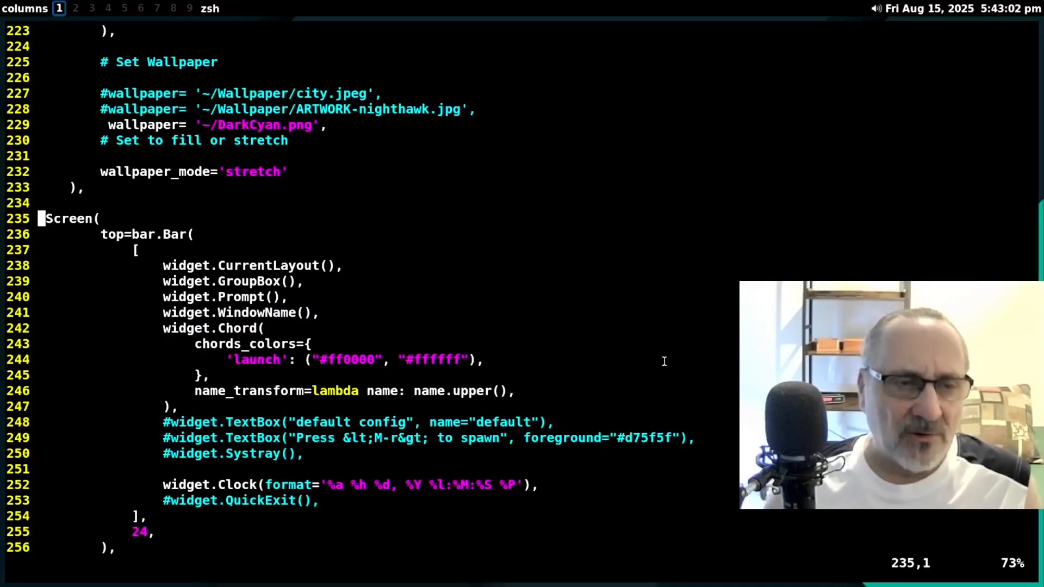
# - Change the second Screen's bar position in config.py from top to bottom, so the line reads bottom=bar.Bar(
pyautogui.press('j')
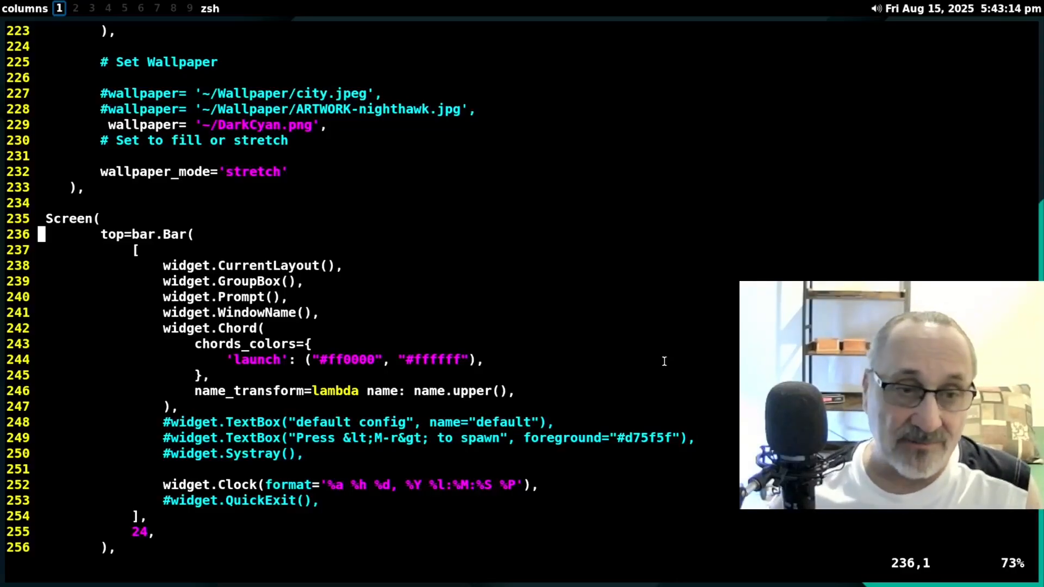
pyautogui.press('w')
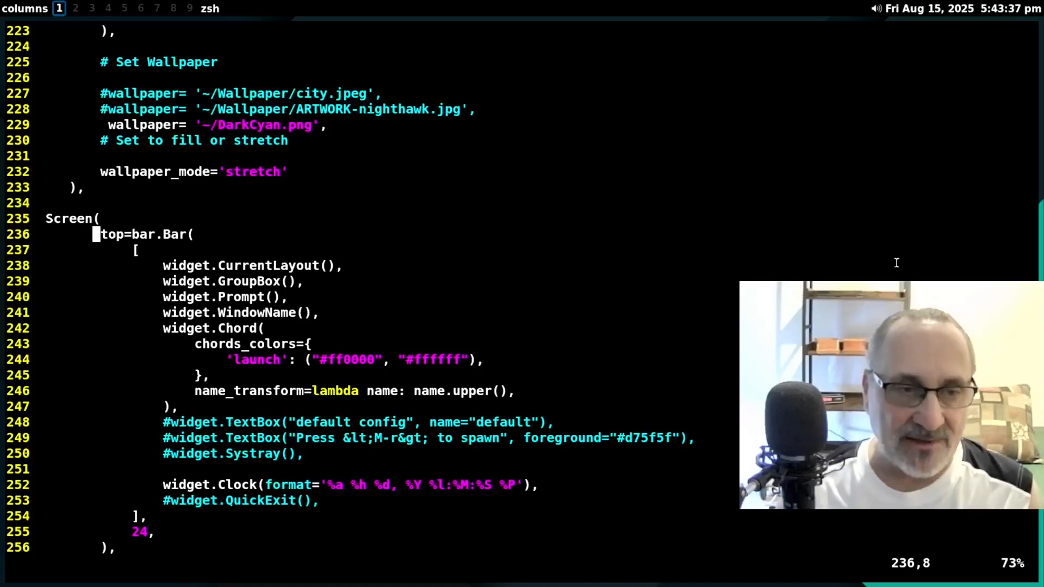
pyautogui.write('lcwbottom')
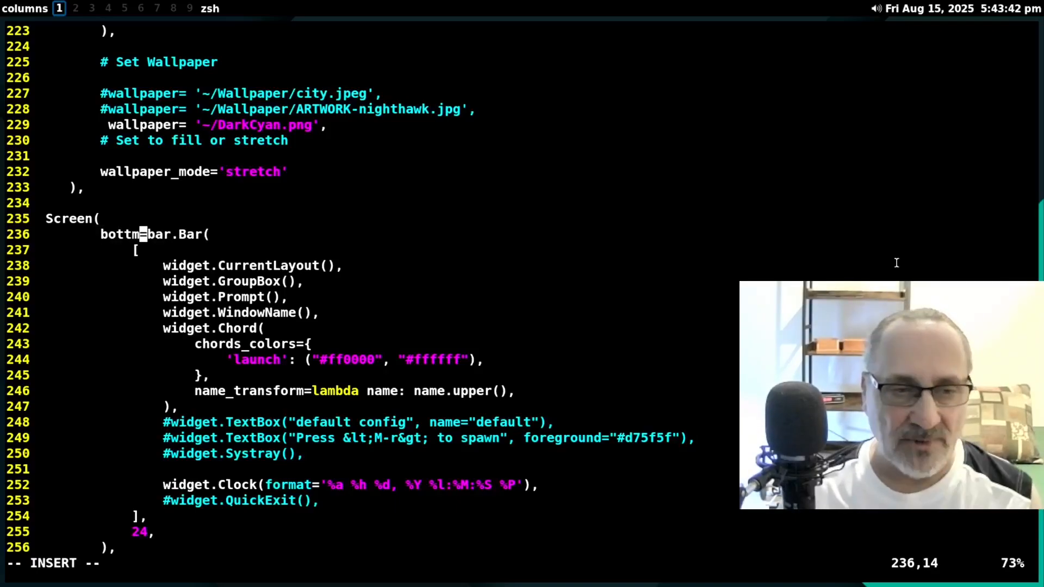
pyautogui.press('BackSpace')
pyautogui.write('m')
pyautogui.press('Escape')
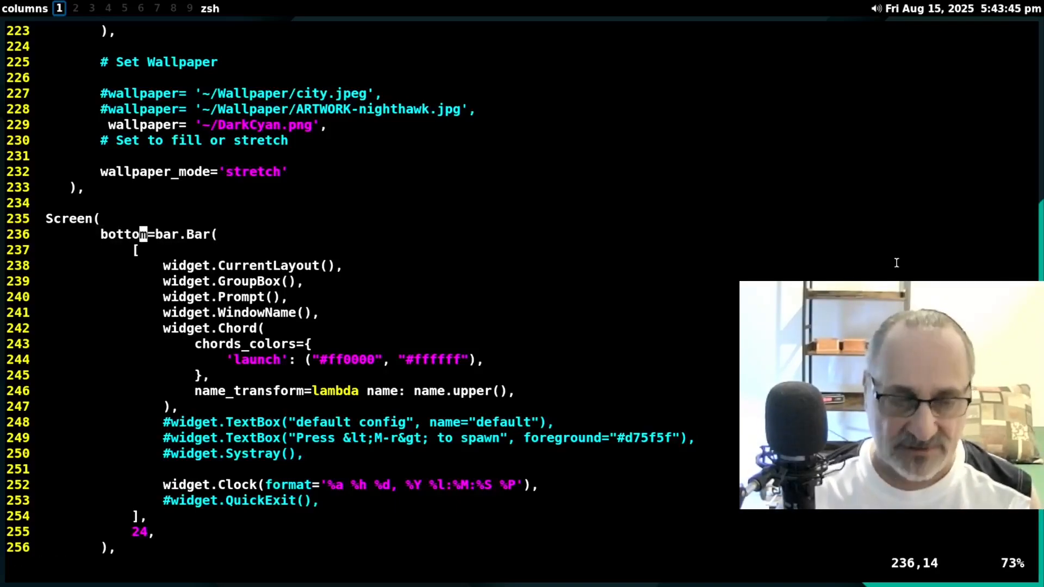
# - Save config.py with the second Screen's changed bar position
pyautogui.write(':w')
pyautogui.press('Return')
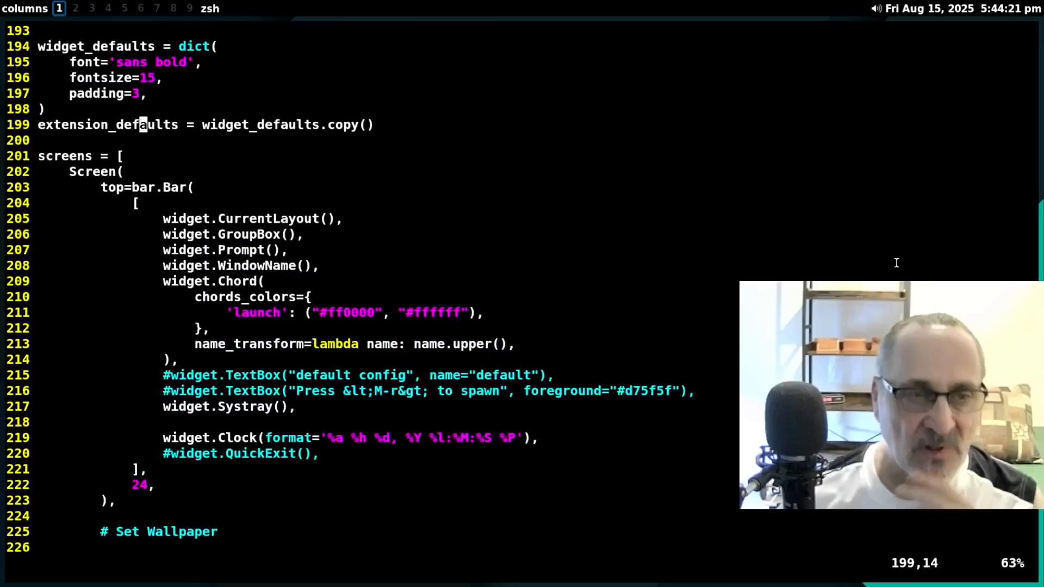
# - Change the first Screen's bar position in config.py from top to bottom, so it reads bottom=bar.Bar(, and save the file
pyautogui.press('j')
pyautogui.press('j')
pyautogui.press('j')
pyautogui.press('j')
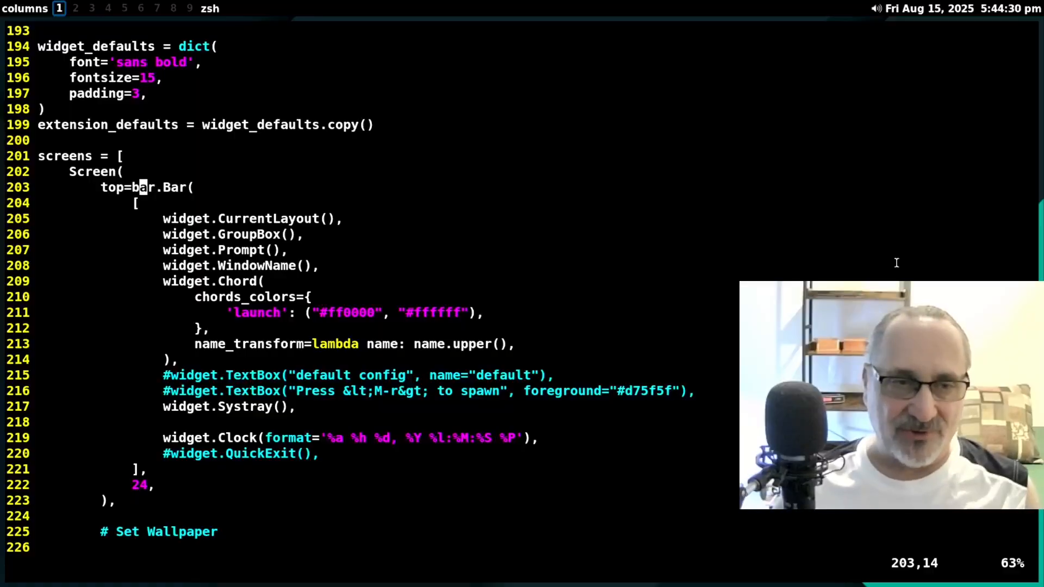
pyautogui.press('h')
pyautogui.press('h')
pyautogui.press('h')
pyautogui.press('h')
pyautogui.press('h')
pyautogui.write('dwibot')
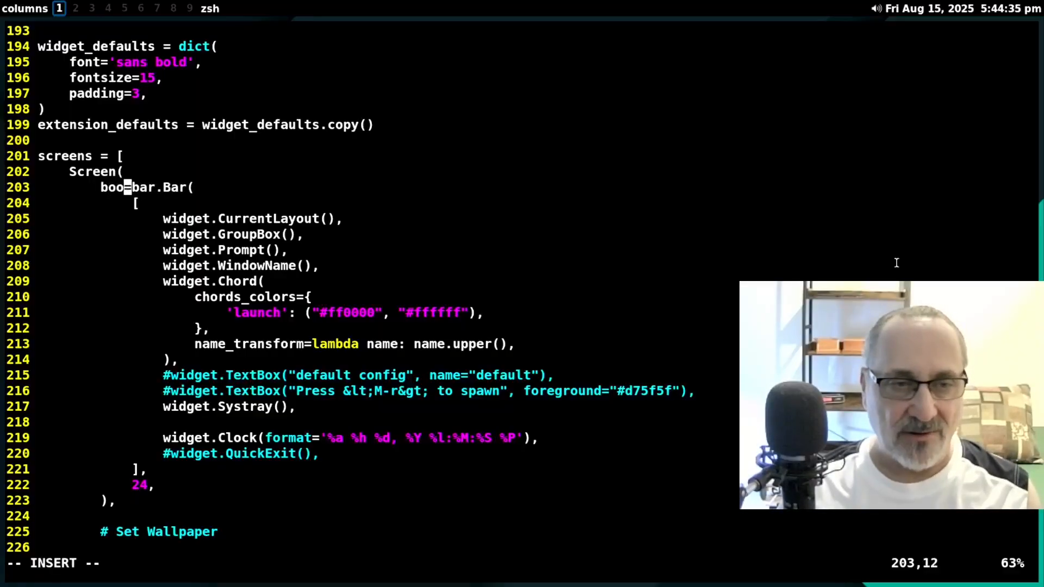
pyautogui.write('tom')
pyautogui.press('Escape')
pyautogui.write(':w')
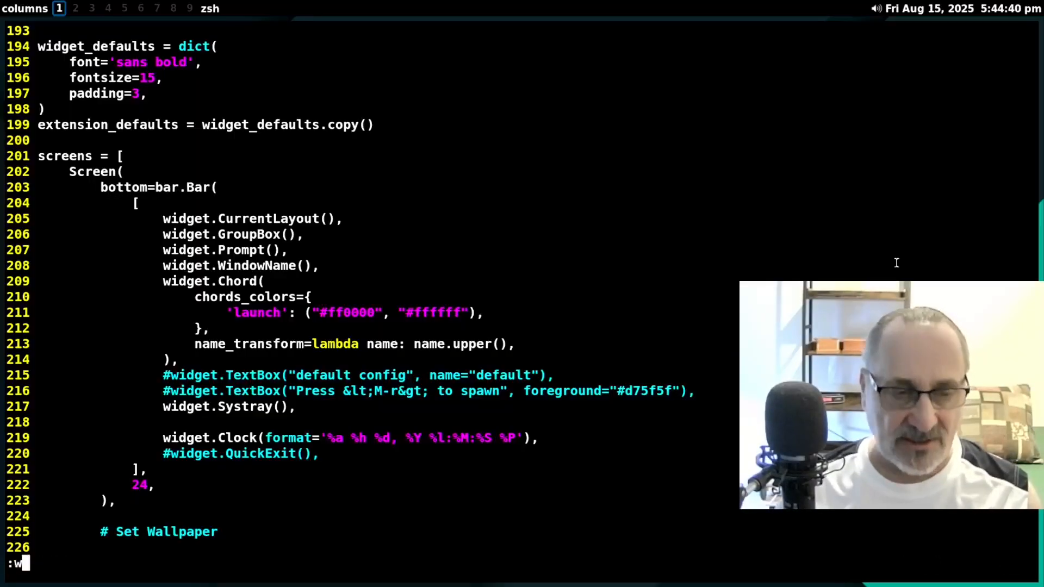
pyautogui.press('Return')
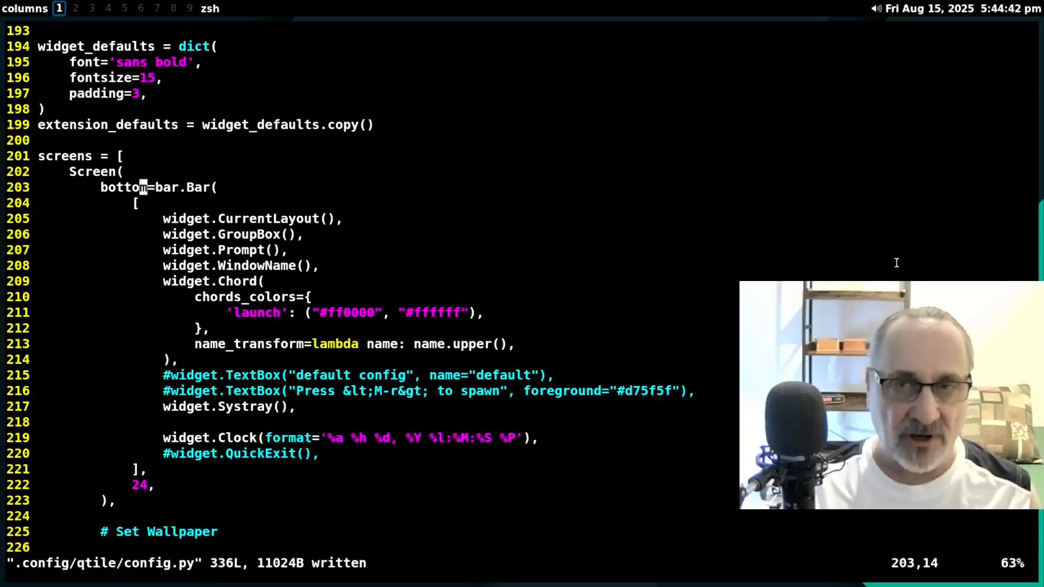
# - Reload the Qtile configuration, look at the bar on workspace 4, and return to workspace 1
pyautogui.press('super+ctrl+r')
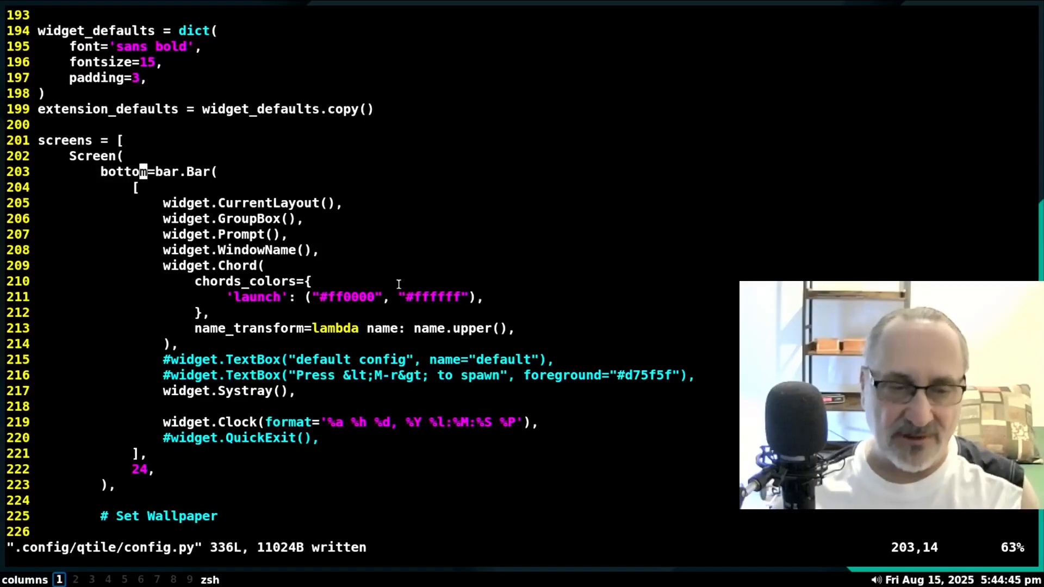
pyautogui.press('super+4')
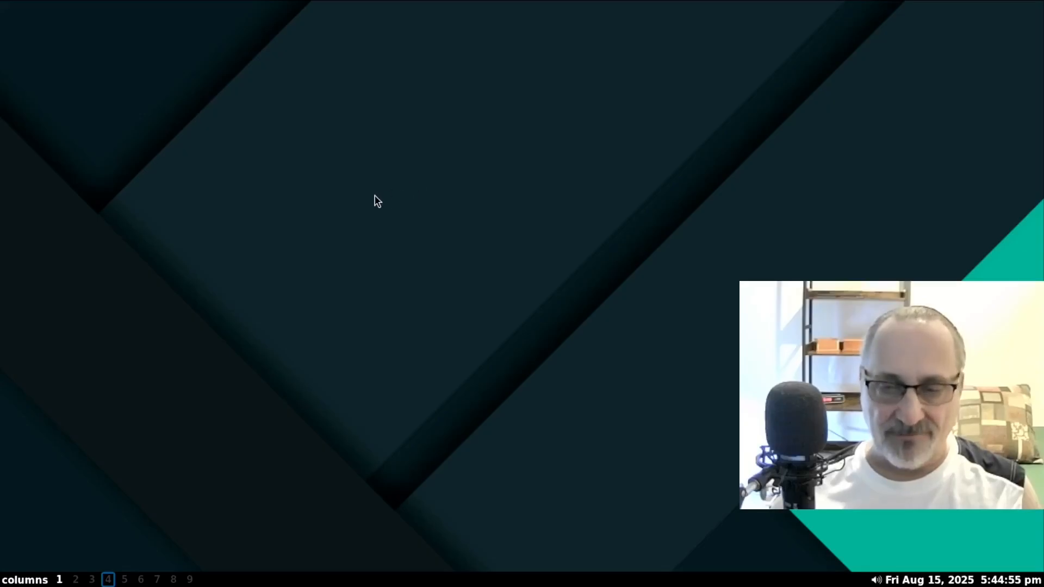
pyautogui.press('super+1')
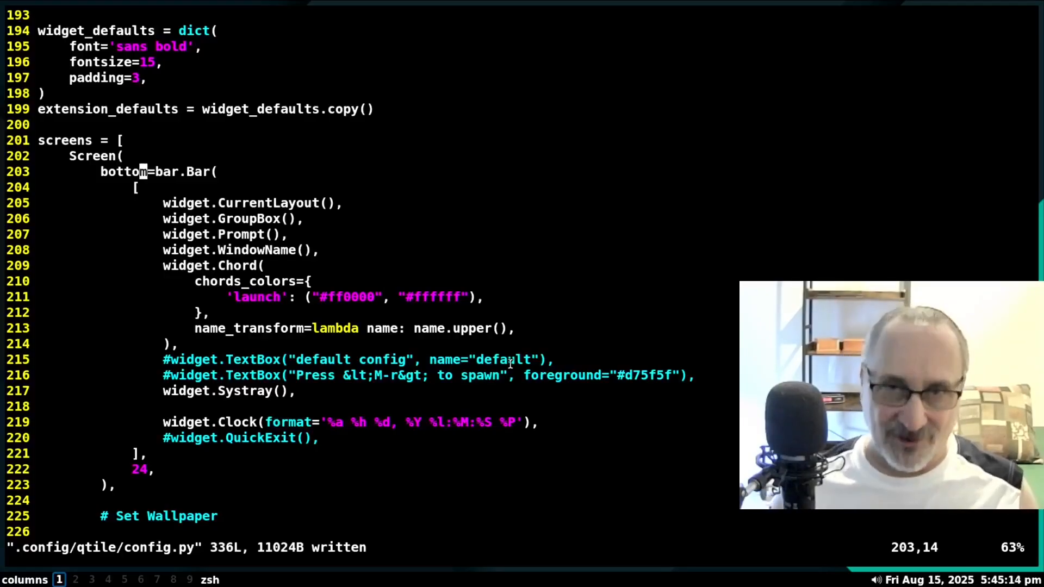
# - Change the first Screen's bar position back to top, so line 203 reads top=bar.Bar(
pyautogui.press('h')
pyautogui.press('h')
pyautogui.press('h')
pyautogui.press('h')
pyautogui.press('h')
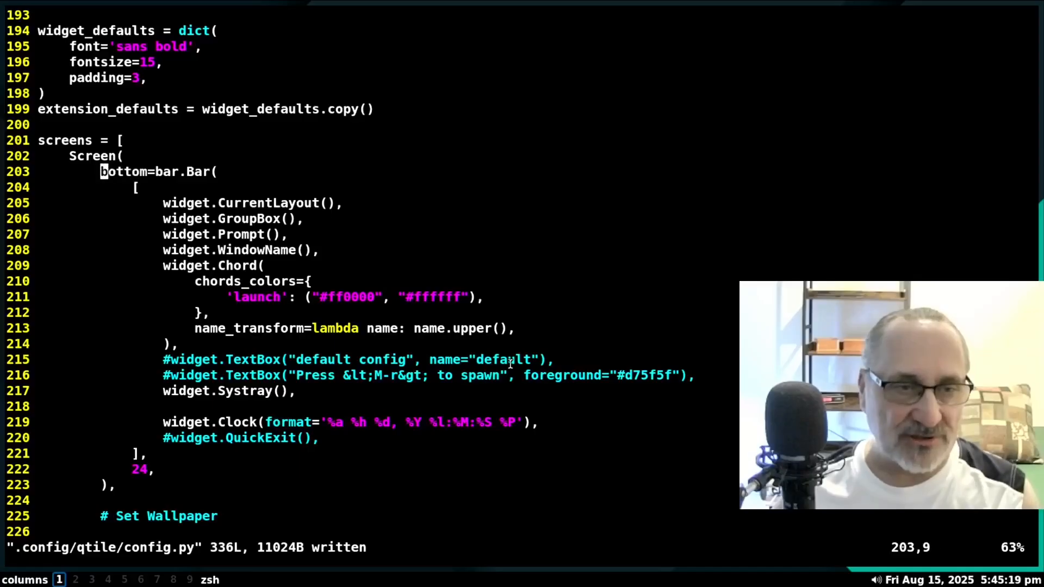
pyautogui.press('k')
pyautogui.press('k')
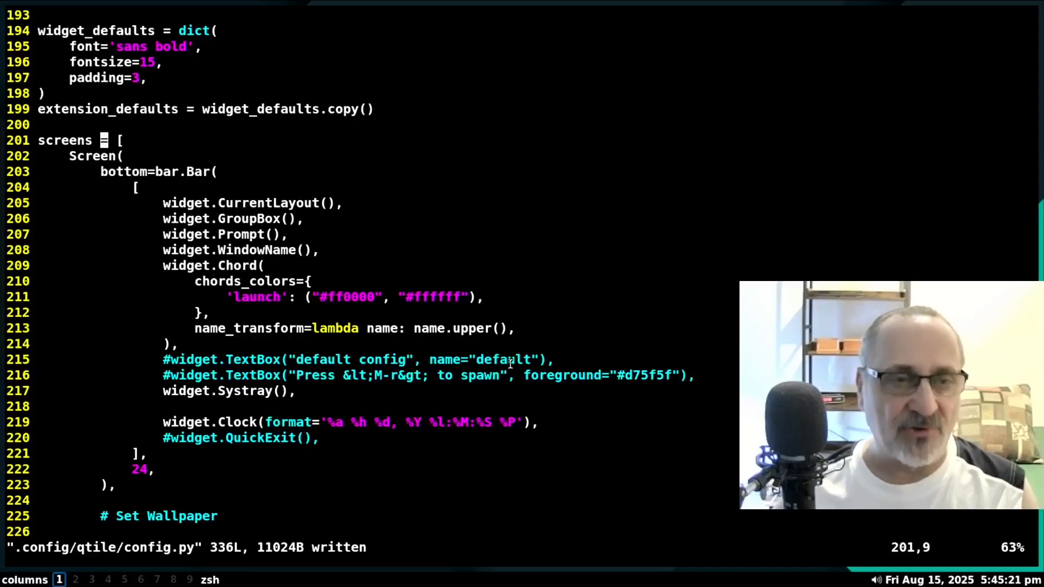
pyautogui.press('l')
pyautogui.press('l')
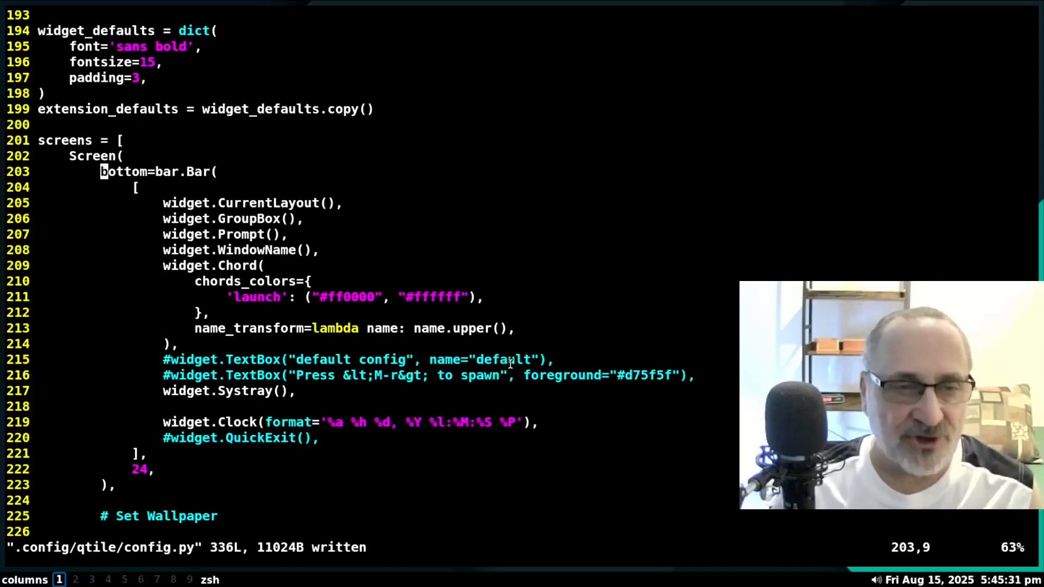
pyautogui.press('x')
pyautogui.press('x')
pyautogui.write('cwtop')
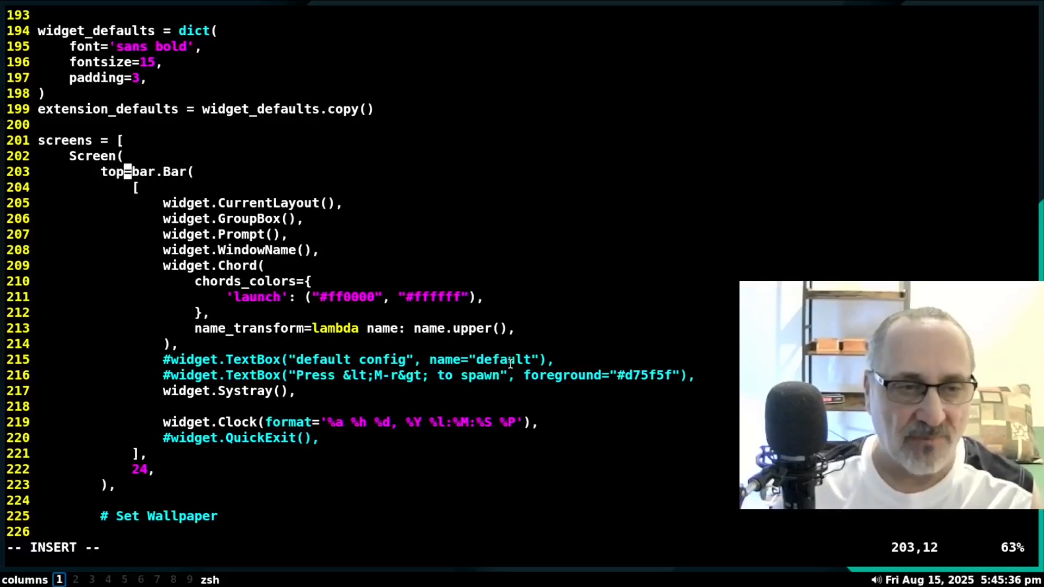
pyautogui.press('Escape')
# - Review the second Screen's bar block, from its bottom=bar.Bar( line through the widget list to the commented-out widgets
pyautogui.press('j')
pyautogui.press('j')
pyautogui.press('j')
pyautogui.press('j')
pyautogui.press('j')
pyautogui.press('j')
pyautogui.press('j')
pyautogui.press('j')
pyautogui.press('j')
pyautogui.press('j')
pyautogui.press('j')
pyautogui.press('j')
pyautogui.press('j')
pyautogui.press('j')
pyautogui.press('j')
pyautogui.press('j')
pyautogui.press('j')
pyautogui.press('j')
pyautogui.press('j')
pyautogui.press('j')
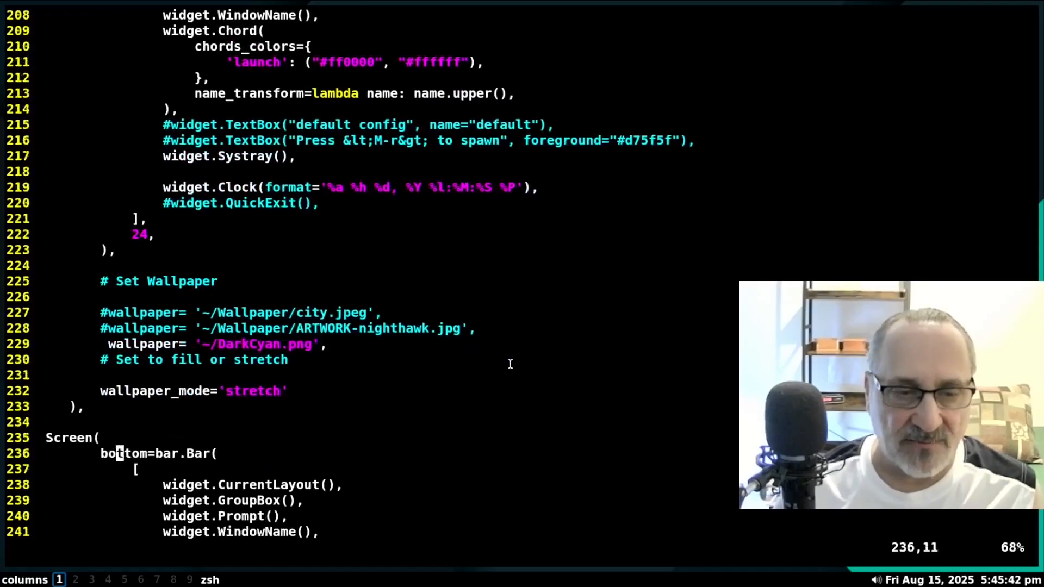
pyautogui.press('j')
pyautogui.press('j')
pyautogui.press('j')
pyautogui.press('j')
pyautogui.press('j')
pyautogui.press('j')
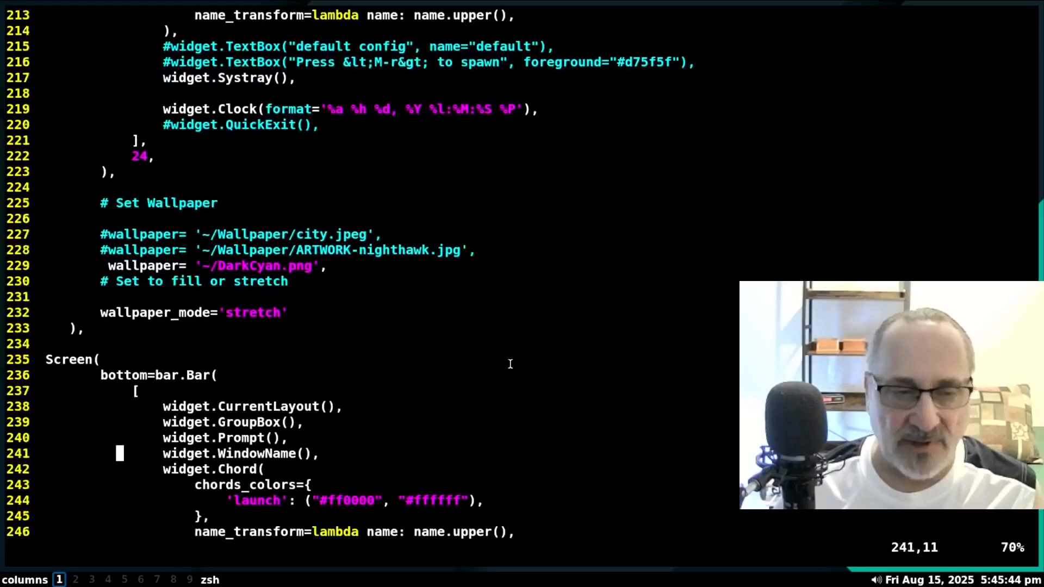
pyautogui.press('j')
pyautogui.press('j')
pyautogui.press('j')
pyautogui.press('j')
pyautogui.press('j')
pyautogui.press('j')
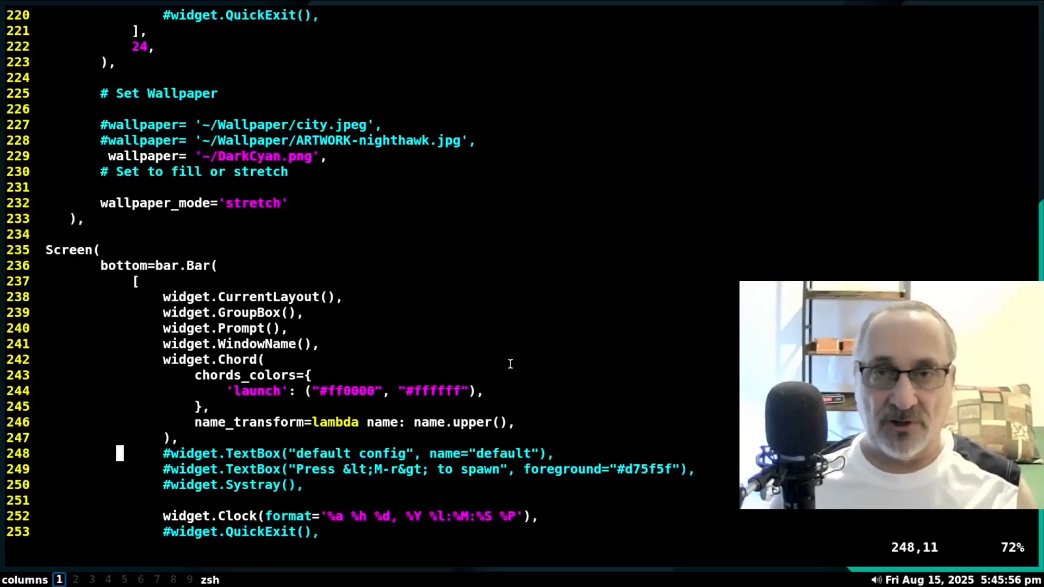
pyautogui.press('k')
pyautogui.press('k')
pyautogui.press('k')
pyautogui.press('k')
pyautogui.press('k')
pyautogui.press('k')
pyautogui.press('k')
pyautogui.press('k')
pyautogui.press('k')
pyautogui.press('k')
pyautogui.press('k')
pyautogui.press('k')
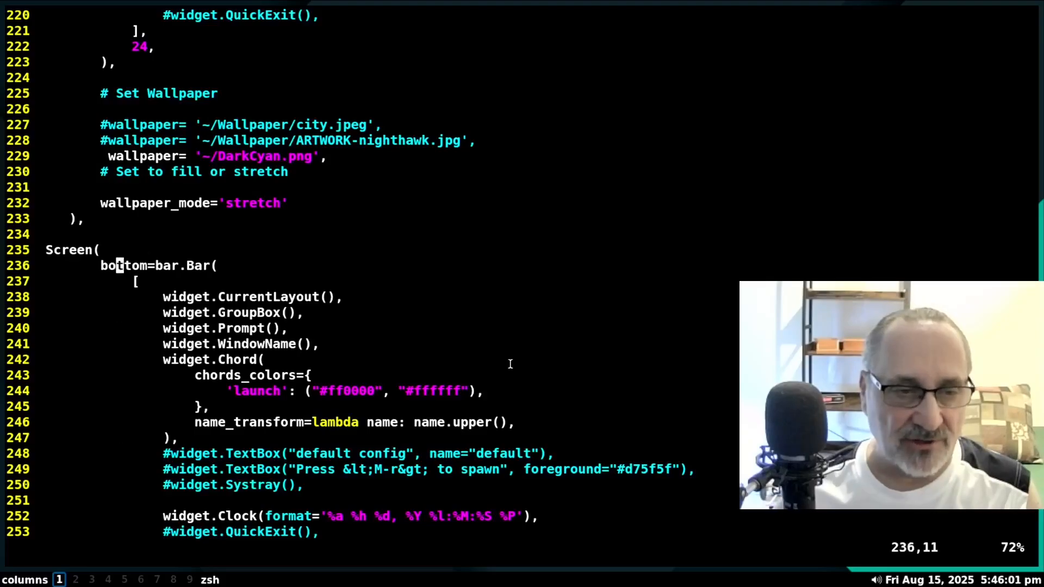
pyautogui.press('h')
pyautogui.press('h')
pyautogui.press('Escape')
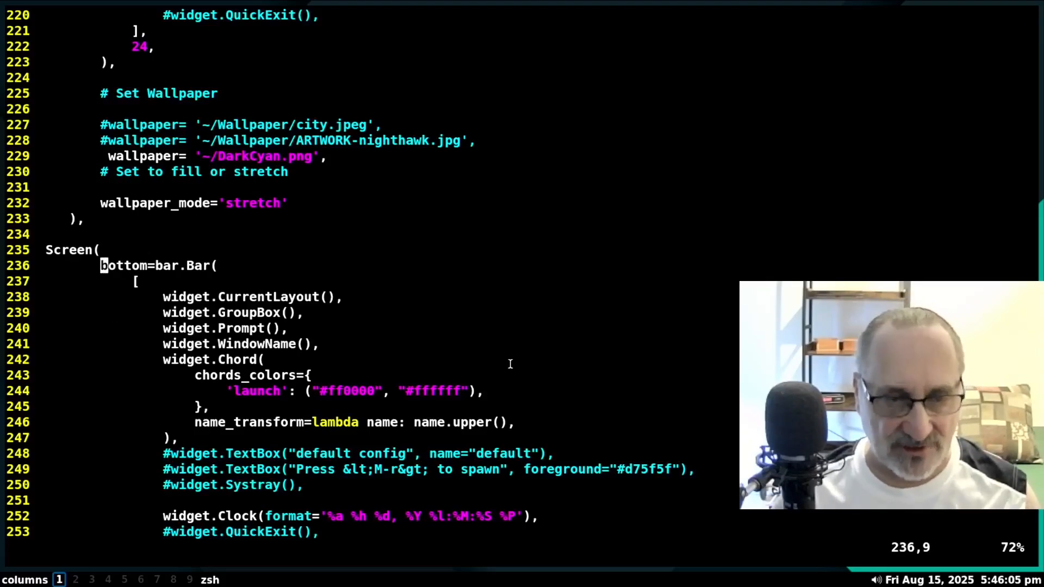
# - Save config.py and reload the Qtile configuration to apply the first Screen's top bar
pyautogui.write(':')
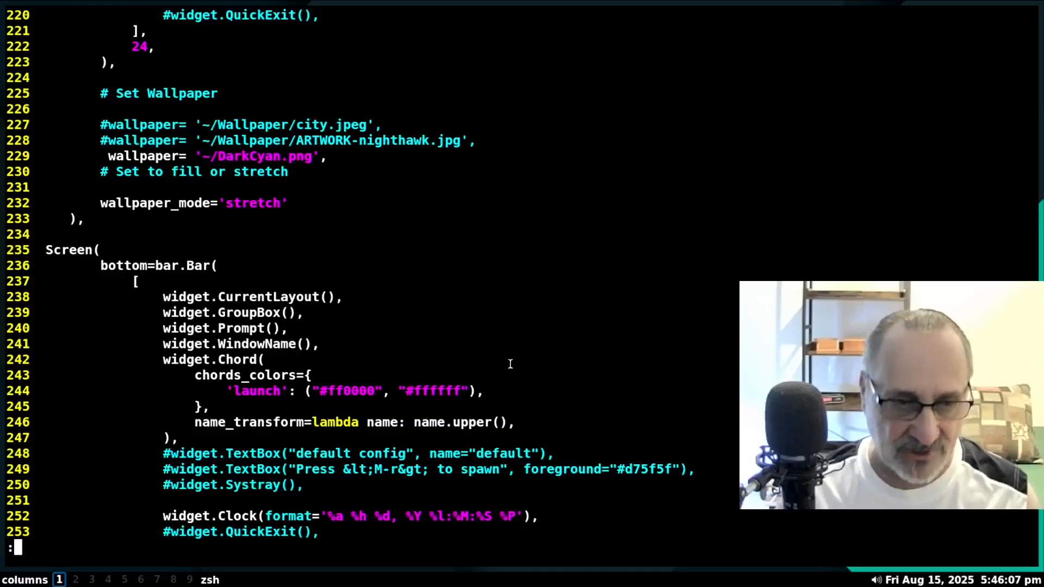
pyautogui.write('w')
pyautogui.press('Return')
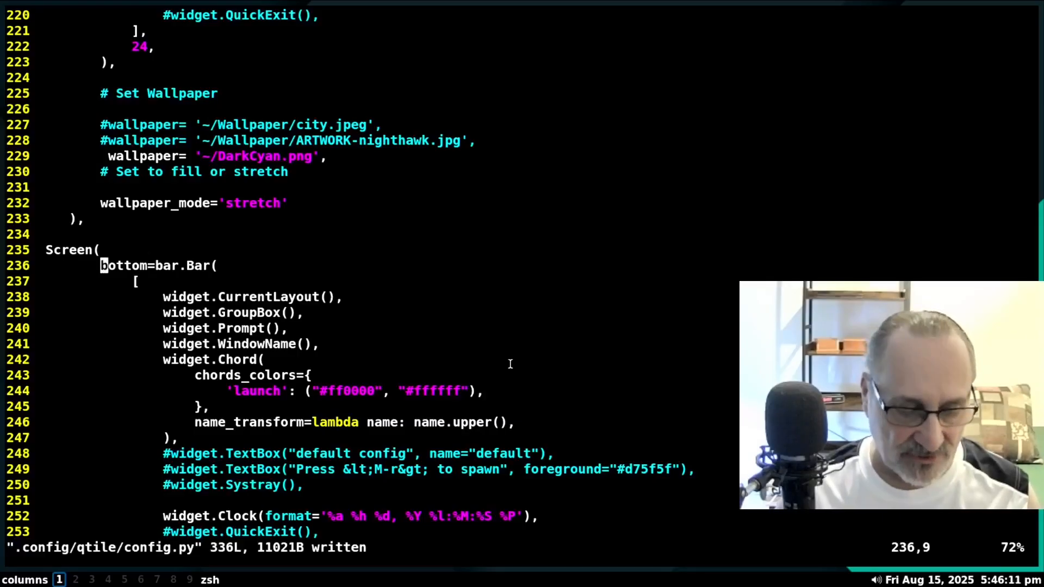
pyautogui.press('super+ctrl+r')
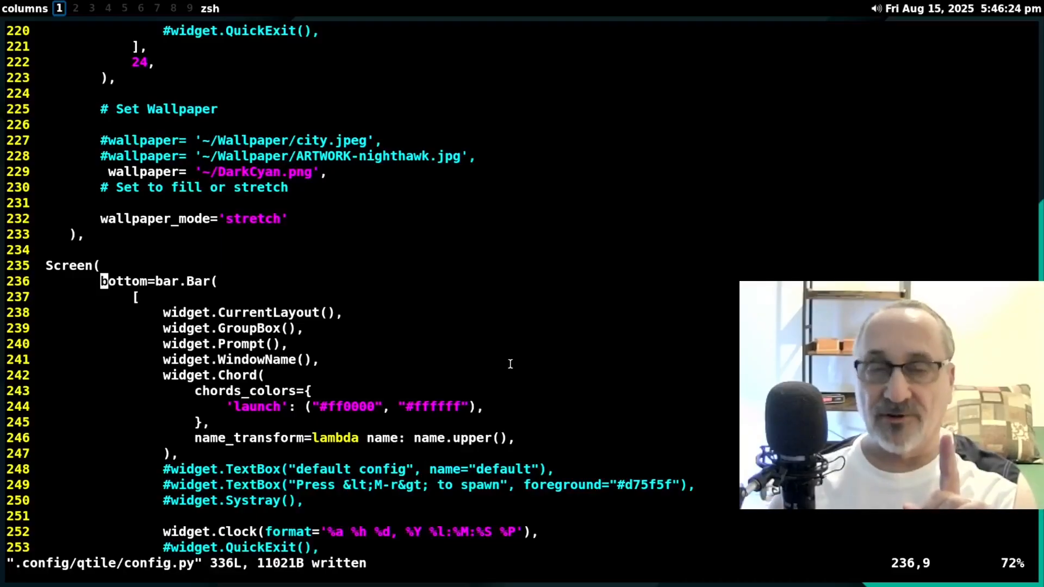
# - Examine the first Screen's block from the wallpaper settings up to its top=bar.Bar( line
pyautogui.press('k')
pyautogui.press('k')
pyautogui.press('k')
pyautogui.press('k')
pyautogui.press('k')
pyautogui.press('k')
pyautogui.press('k')
pyautogui.press('k')
pyautogui.press('k')
pyautogui.press('k')
pyautogui.press('k')
pyautogui.press('k')
pyautogui.press('k')
pyautogui.press('k')
pyautogui.press('k')
pyautogui.press('k')
pyautogui.press('k')
pyautogui.press('k')
pyautogui.press('k')
pyautogui.press('k')
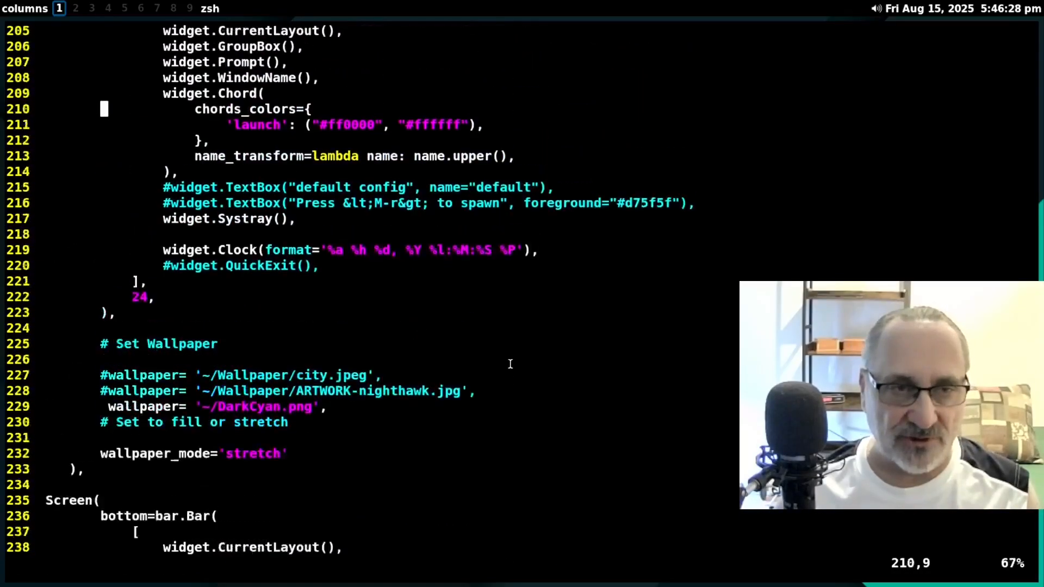
pyautogui.press('k')
pyautogui.press('k')
pyautogui.press('k')
pyautogui.press('k')
pyautogui.press('k')
pyautogui.press('k')
pyautogui.press('k')
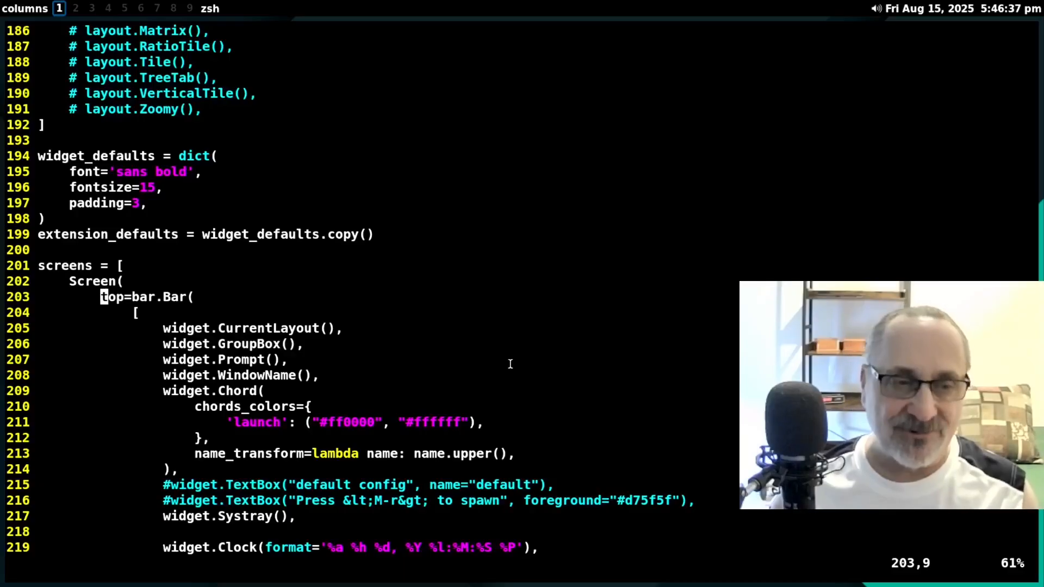
# - Compare the first Screen's bar and wallpaper entries with the second Screen's bar widgets
pyautogui.press('j')
pyautogui.press('j')
pyautogui.press('j')
pyautogui.press('j')
pyautogui.press('j')
pyautogui.press('j')
pyautogui.press('j')
pyautogui.press('j')
pyautogui.press('j')
pyautogui.press('j')
pyautogui.press('j')
pyautogui.press('j')
pyautogui.press('j')
pyautogui.press('j')
pyautogui.press('j')
pyautogui.press('j')
pyautogui.press('j')
pyautogui.press('j')
pyautogui.press('j')
pyautogui.press('j')
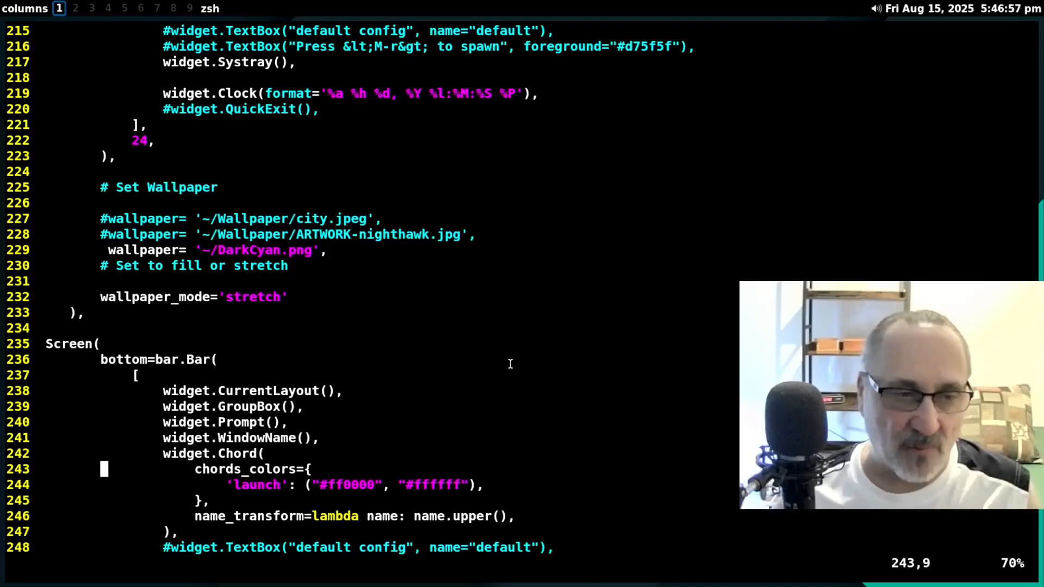
pyautogui.press('j')
pyautogui.press('j')
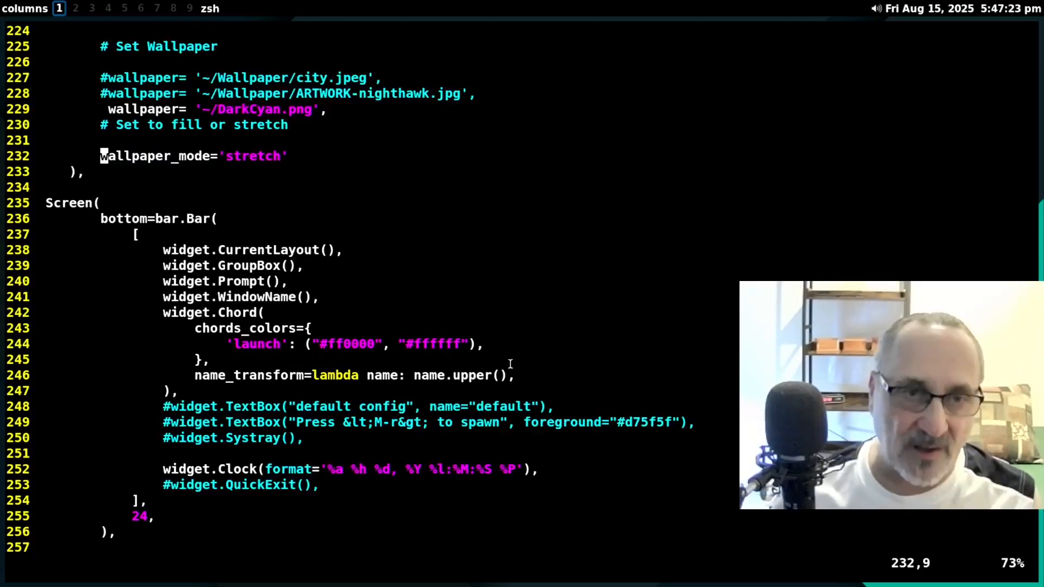
# - Go over the first Screen's definition again, from wallpaper_mode up to its opening lines and back down to the wallpaper section
pyautogui.press('k')
pyautogui.press('k')
pyautogui.press('k')
pyautogui.press('k')
pyautogui.press('k')
pyautogui.press('k')
pyautogui.press('k')
pyautogui.press('k')
pyautogui.press('k')
pyautogui.press('k')
pyautogui.press('k')
pyautogui.press('k')
pyautogui.press('k')
pyautogui.press('k')
pyautogui.press('k')
pyautogui.press('k')
pyautogui.press('k')
pyautogui.press('k')
pyautogui.press('k')
pyautogui.press('k')
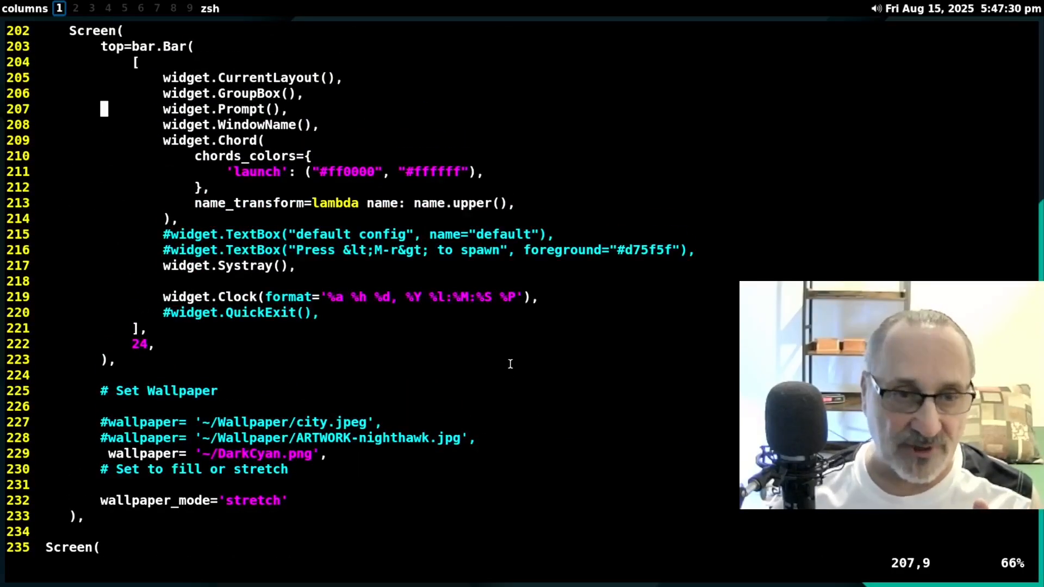
pyautogui.press('k')
pyautogui.press('k')
pyautogui.press('k')
pyautogui.press('k')
pyautogui.press('k')
pyautogui.press('k')
pyautogui.press('j')
pyautogui.press('j')
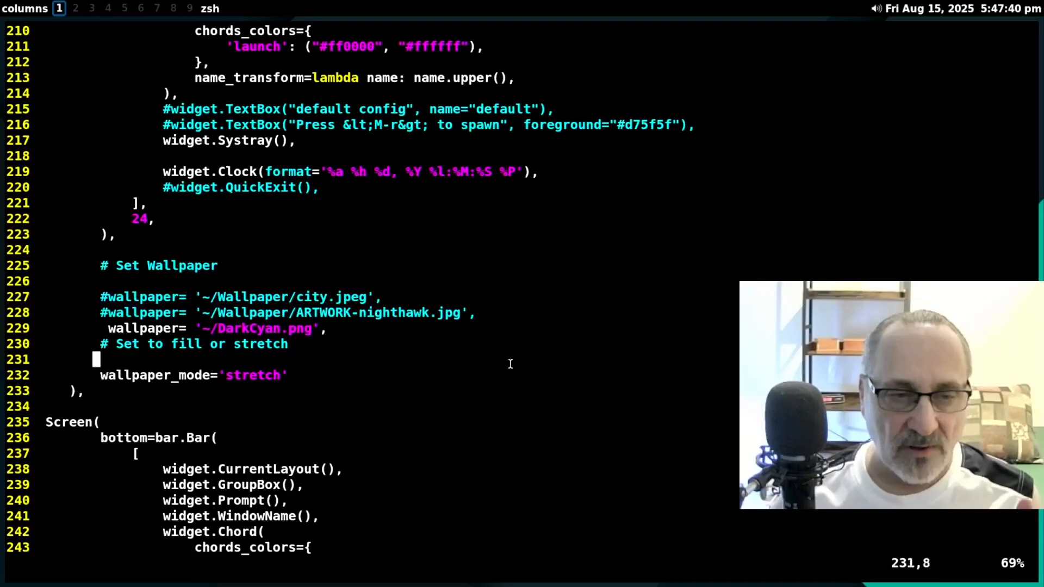
# - Examine config.py from the first Screen's DarkCyan.png wallpaper line through the second Screen's bar widgets to its wallpaper entries
pyautogui.press('k')
pyautogui.press('k')
pyautogui.press('x')
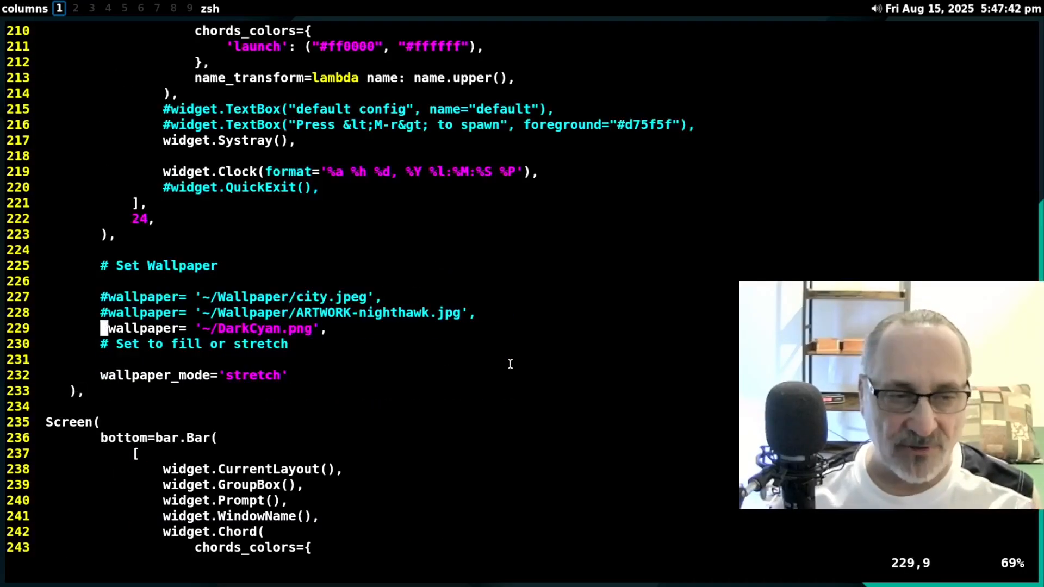
pyautogui.press('j')
pyautogui.press('j')
pyautogui.press('j')
pyautogui.press('j')
pyautogui.press('j')
pyautogui.press('j')
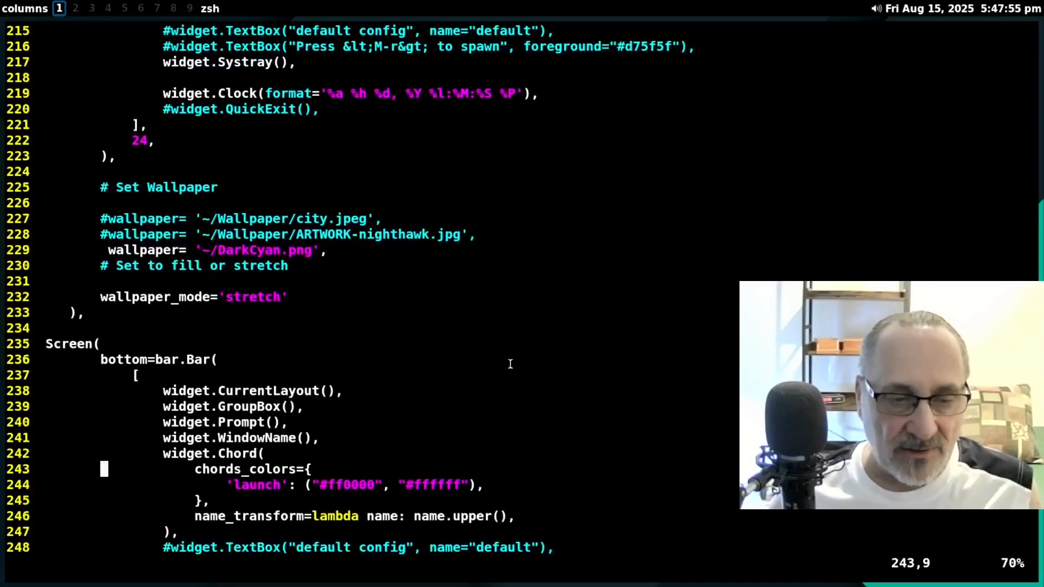
pyautogui.press('j')
pyautogui.press('j')
pyautogui.press('j')
pyautogui.press('j')
pyautogui.press('j')
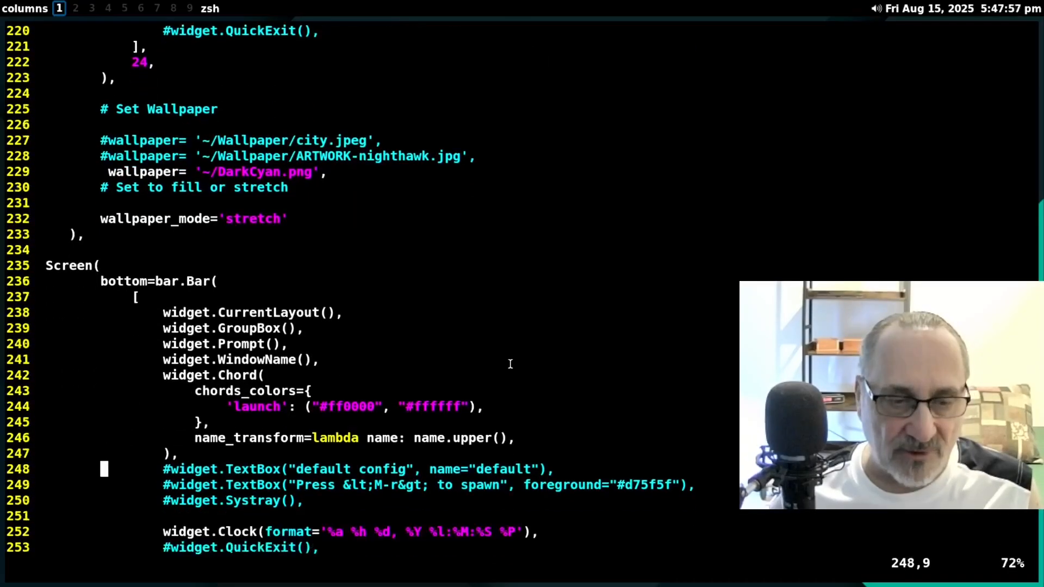
pyautogui.press('j')
pyautogui.press('j')
pyautogui.press('j')
pyautogui.press('j')
pyautogui.press('j')
pyautogui.press('j')
pyautogui.press('j')
pyautogui.press('j')
pyautogui.press('j')
pyautogui.press('j')
pyautogui.press('j')
pyautogui.press('j')
pyautogui.press('j')
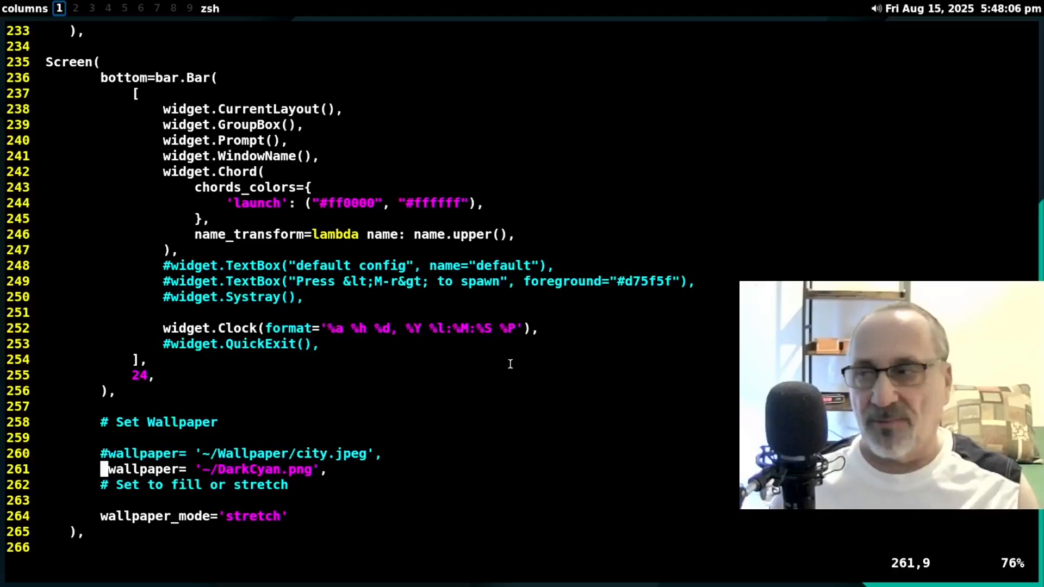
# - Look over the end of the screens list and the floating-layout mouse bindings below it, returning to the closing bracket area
pyautogui.press('j')
pyautogui.press('j')
pyautogui.press('j')
pyautogui.press('j')
pyautogui.press('j')
pyautogui.press('j')
pyautogui.press('j')
pyautogui.press('j')
pyautogui.press('j')
pyautogui.press('j')
pyautogui.press('j')
pyautogui.press('j')
pyautogui.press('j')
pyautogui.press('j')
pyautogui.press('j')
pyautogui.press('j')
pyautogui.press('j')
pyautogui.press('j')
pyautogui.press('j')
pyautogui.press('j')
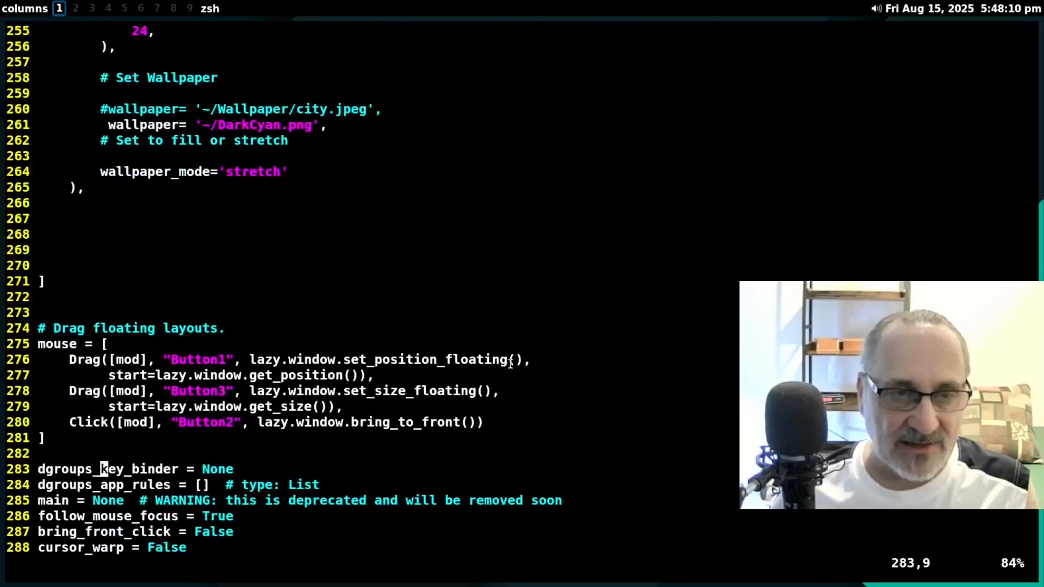
pyautogui.press('j')
pyautogui.press('k')
pyautogui.press('k')
pyautogui.press('k')
pyautogui.press('k')
pyautogui.press('k')
pyautogui.press('k')
pyautogui.press('k')
pyautogui.press('k')
pyautogui.press('k')
pyautogui.press('k')
pyautogui.press('k')
pyautogui.press('k')
pyautogui.press('k')
pyautogui.press('k')
pyautogui.press('k')
pyautogui.press('k')
pyautogui.press('k')
pyautogui.press('k')
pyautogui.press('k')
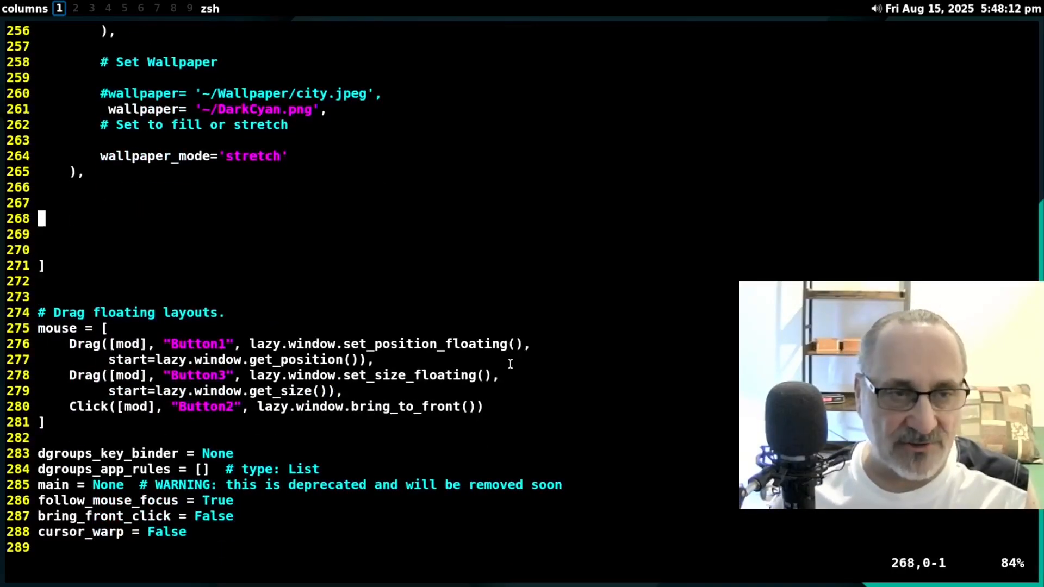
pyautogui.press('k')
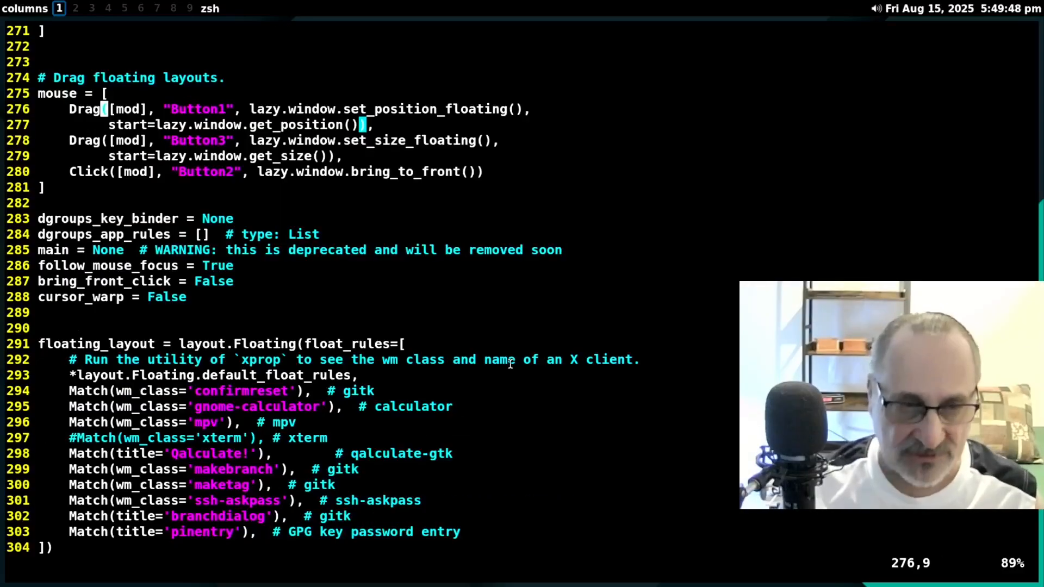
# - Save config.py, quit the editor and close the terminal
pyautogui.hotkey('shift', ';')
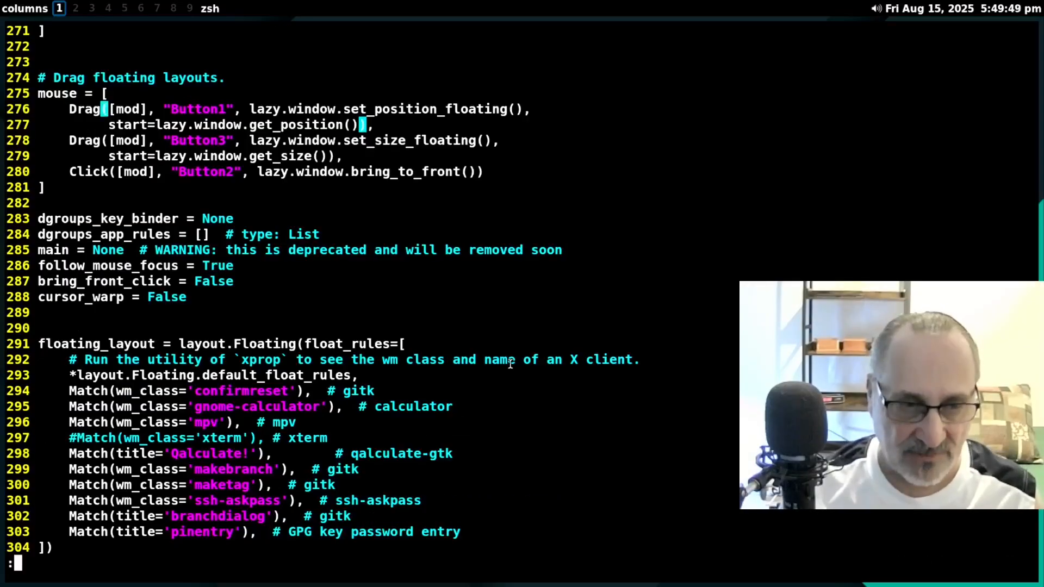
pyautogui.write('q')
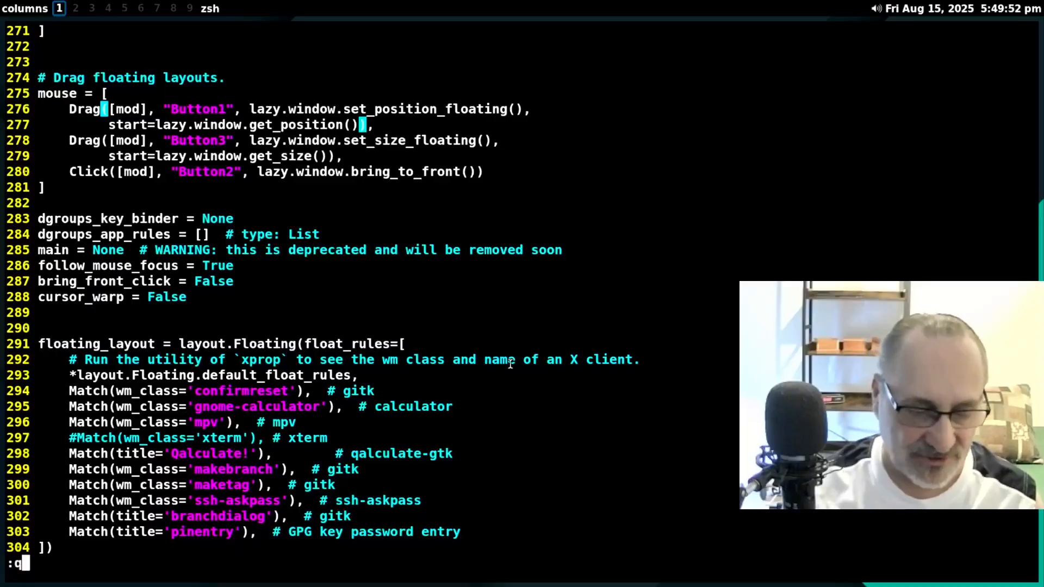
pyautogui.press('BackSpace')
pyautogui.write('wq')
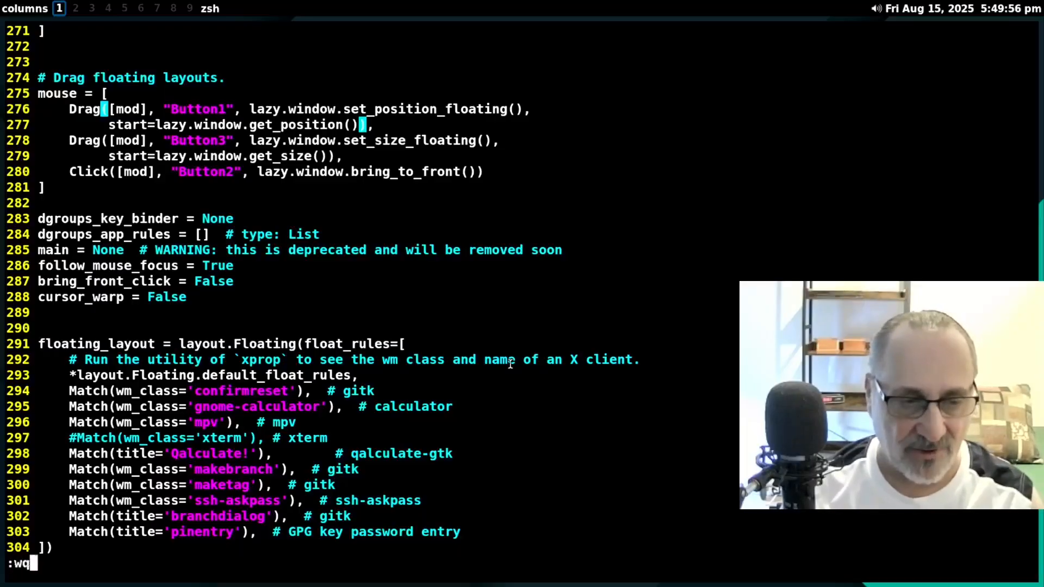
pyautogui.press('Return')
pyautogui.hotkey('ctrl', 'd')
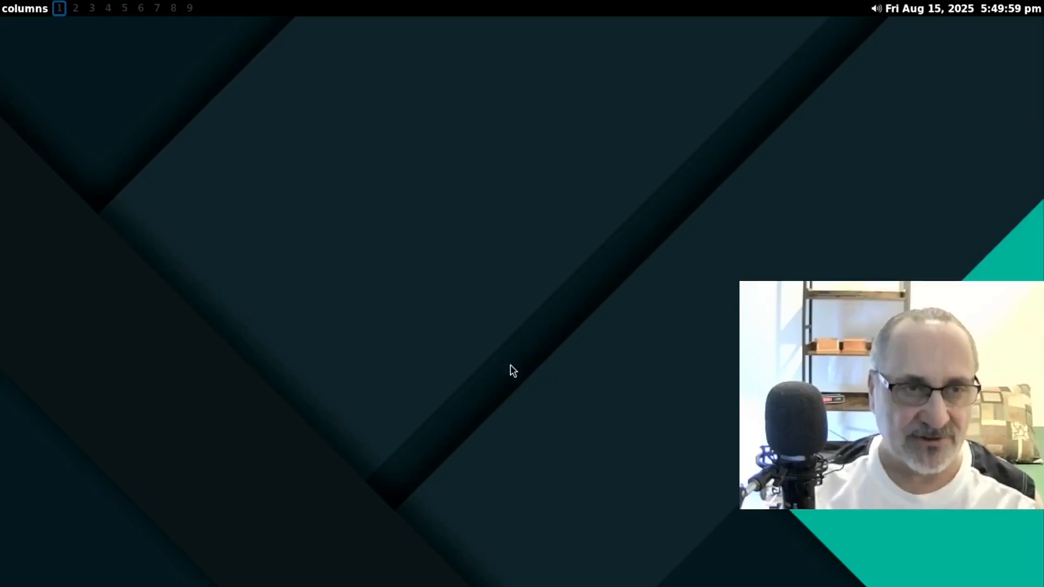
# - Open the file manager in the home folder, show hidden files and enter the .config folder
pyautogui.press('super+e')
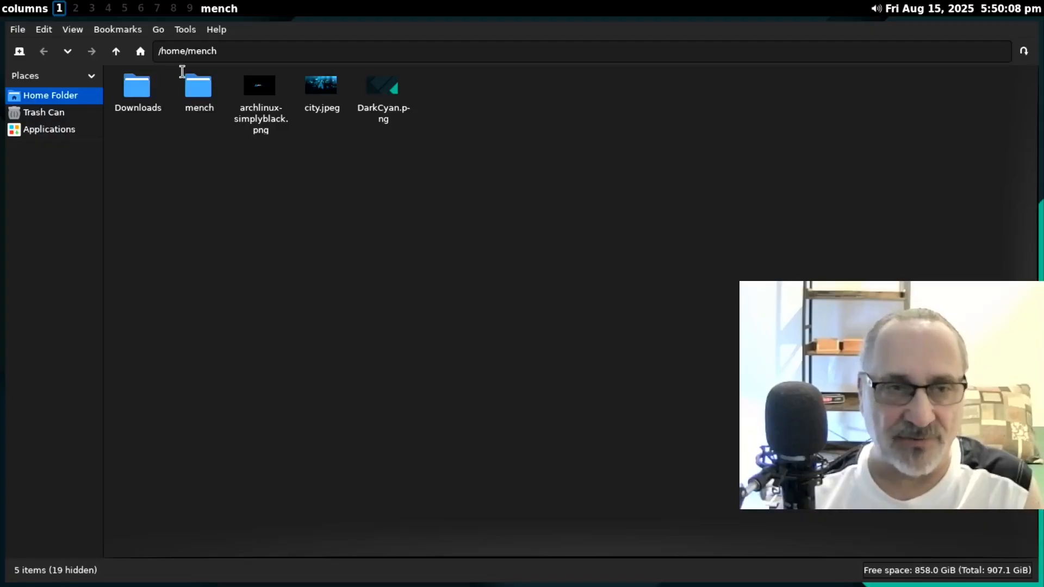
pyautogui.rightClick(286, 181)
pyautogui.click(332, 272)
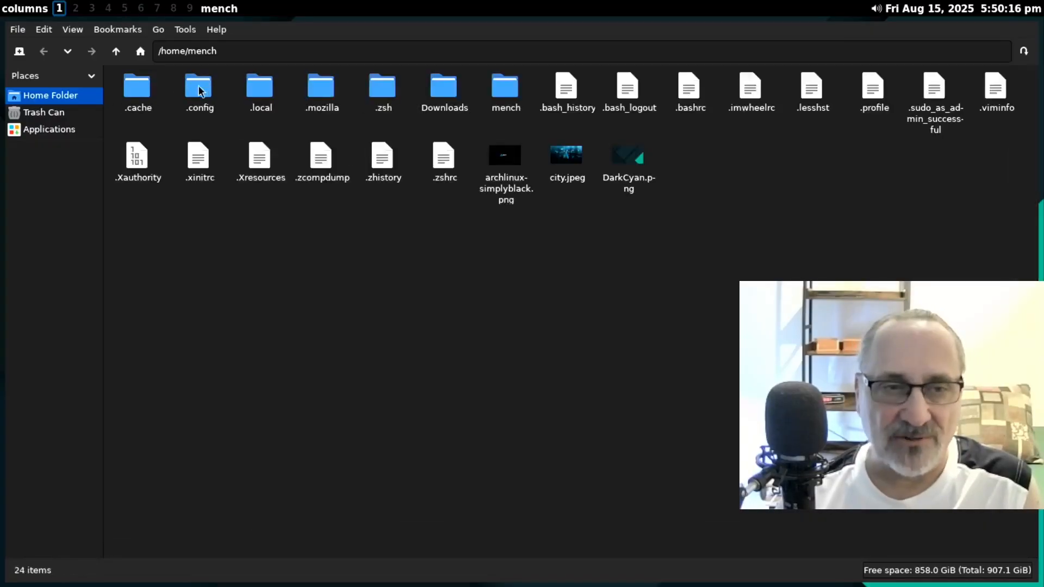
pyautogui.click(198, 88)
pyautogui.doubleClick(197, 88)
# - Rename the qtile folder in .config as qtile.save
pyautogui.rightClick(441, 87)
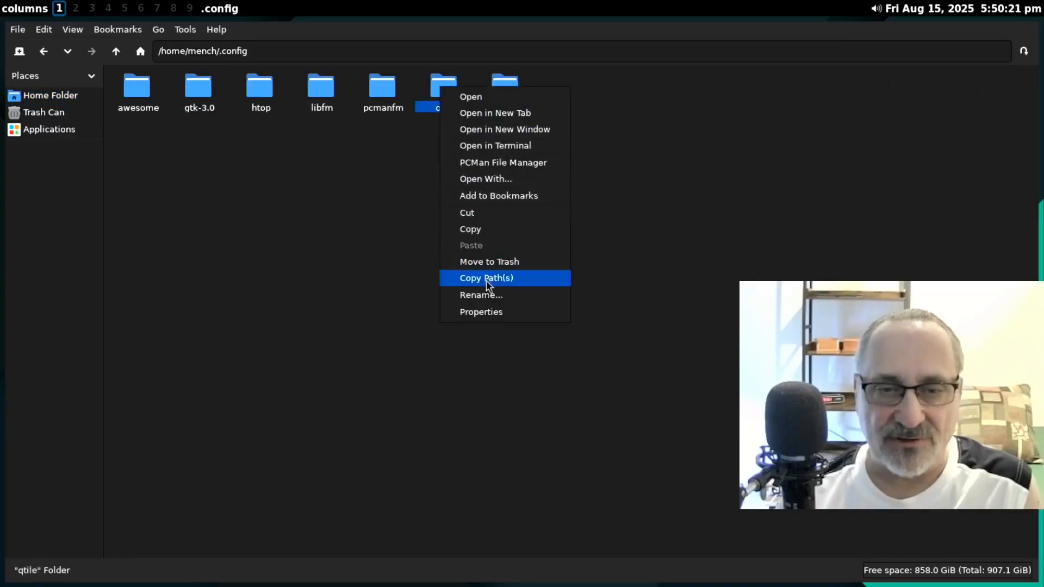
pyautogui.click(494, 300)
pyautogui.click(471, 296)
pyautogui.write('.')
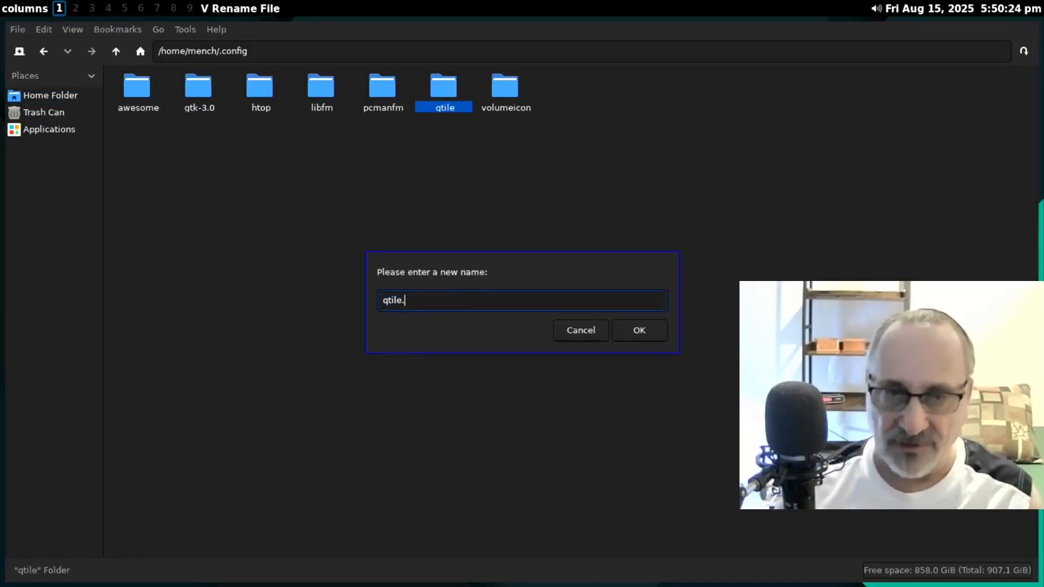
pyautogui.write('save')
pyautogui.press('Return')
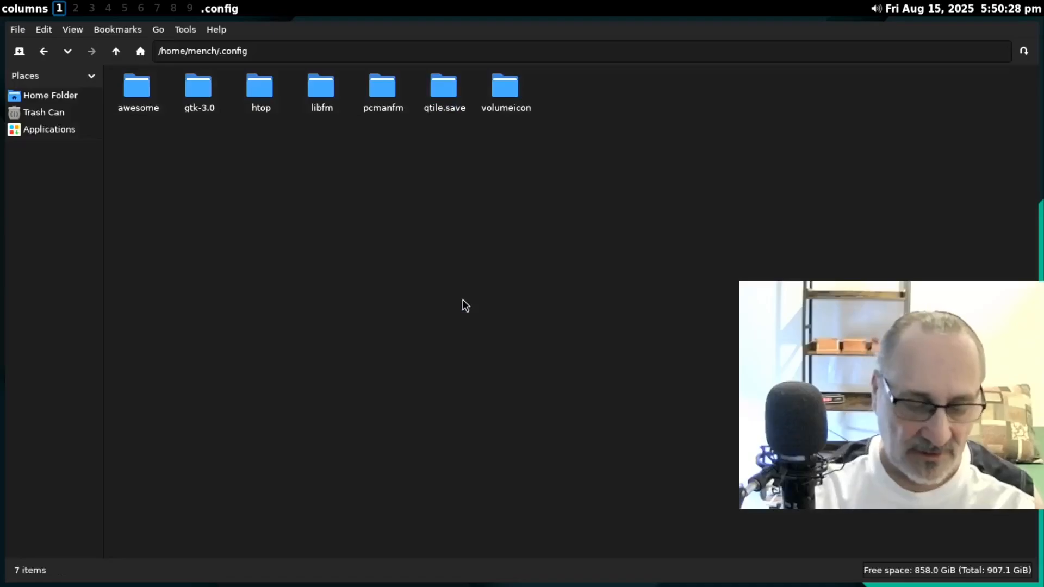
# - Close the file manager, quit Qtile to the console and start a fresh session with startx
pyautogui.press('super+shift+c')
pyautogui.press('super+ctrl+q')
pyautogui.write('startx')
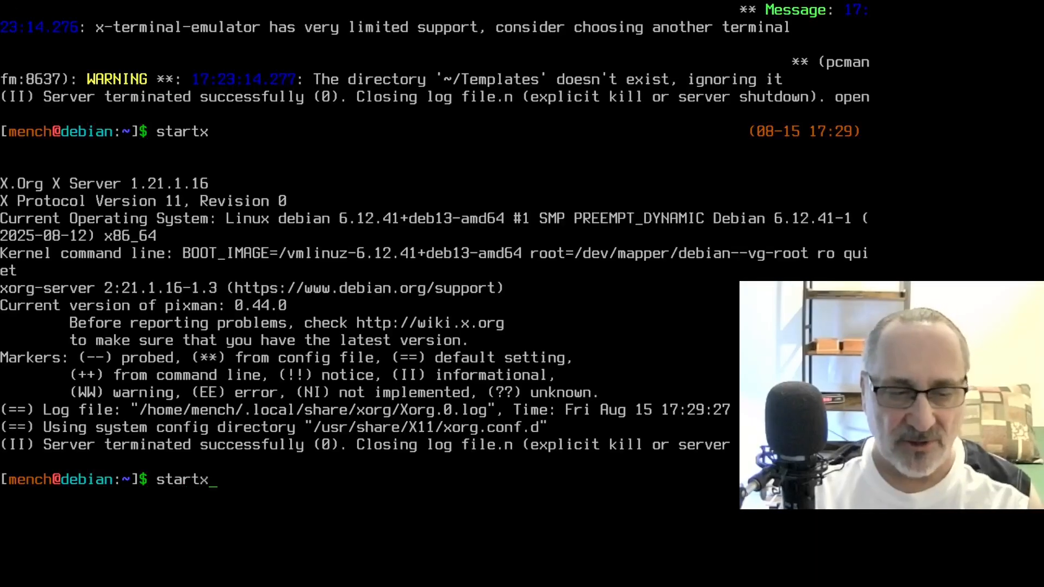
pyautogui.press('Return')
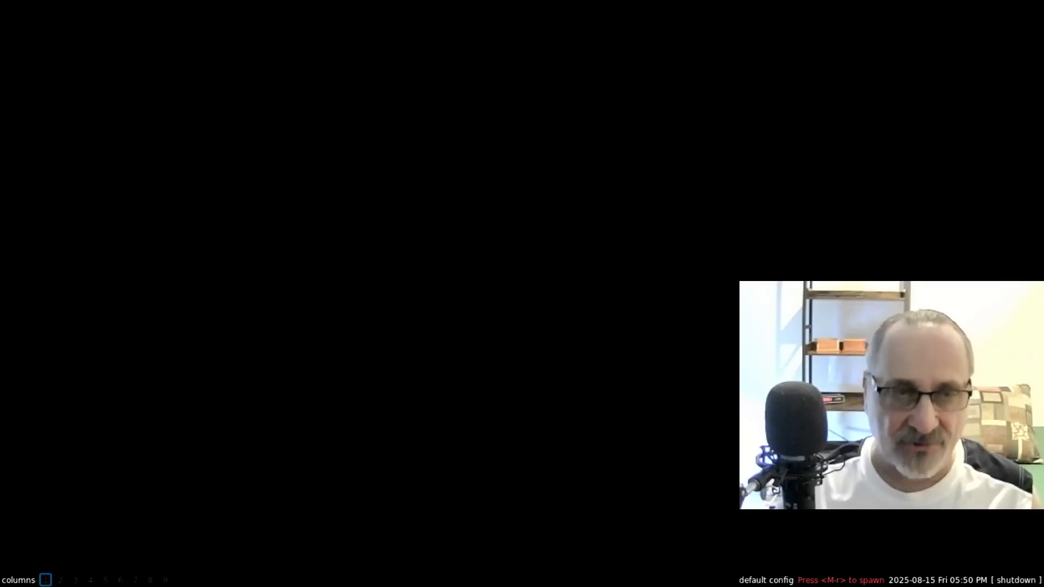
# - Open a terminal in the default Qtile session and enlarge its font
pyautogui.press('super+Return')
pyautogui.press('shift+KP_Add')
pyautogui.press('shift+KP_Add')
pyautogui.press('shift+KP_Add')
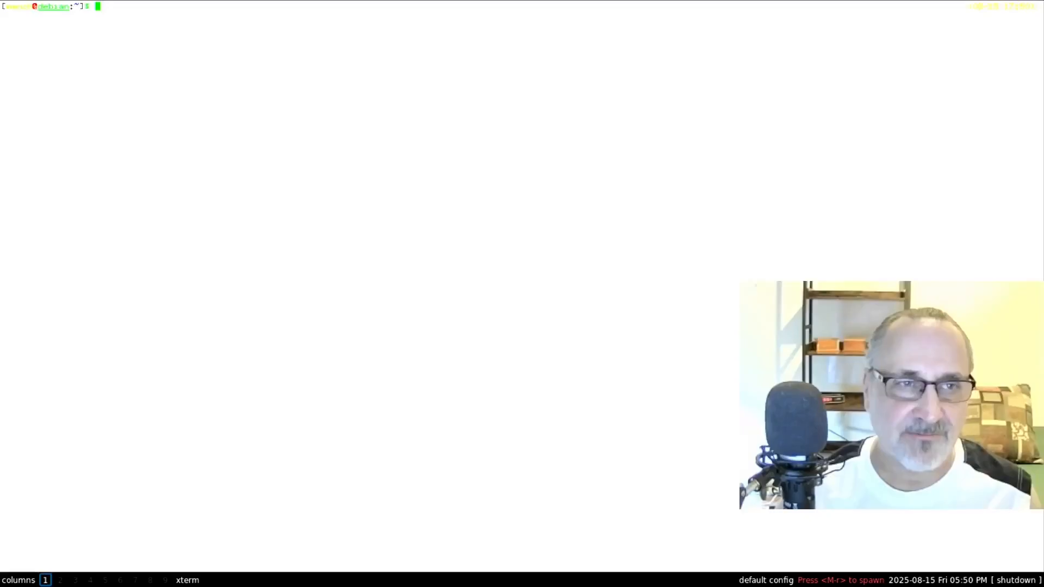
# - Run fastfetch and highlight the WM entry in its output
pyautogui.write('fastfetch')
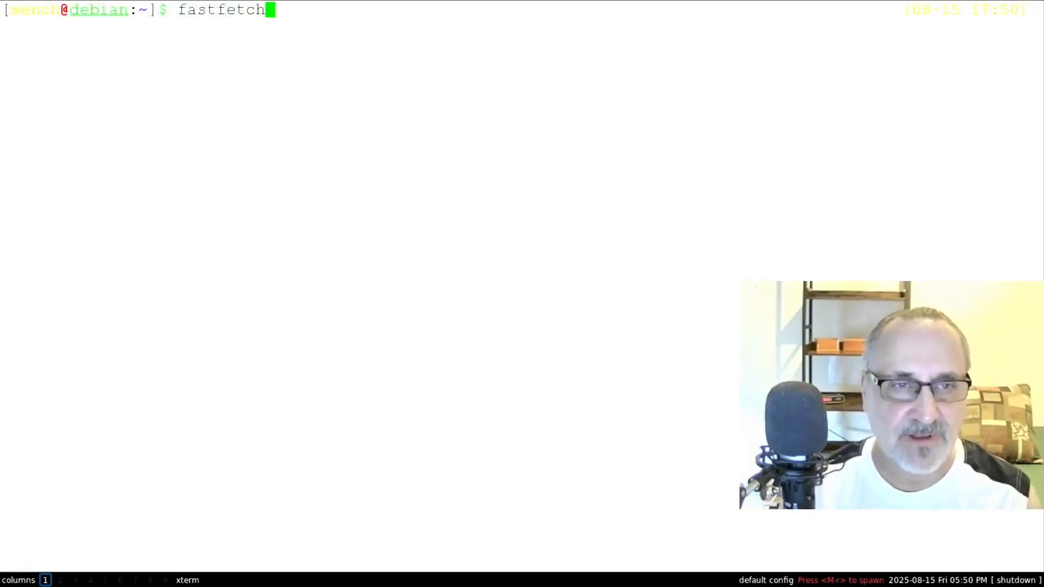
pyautogui.press('Return')
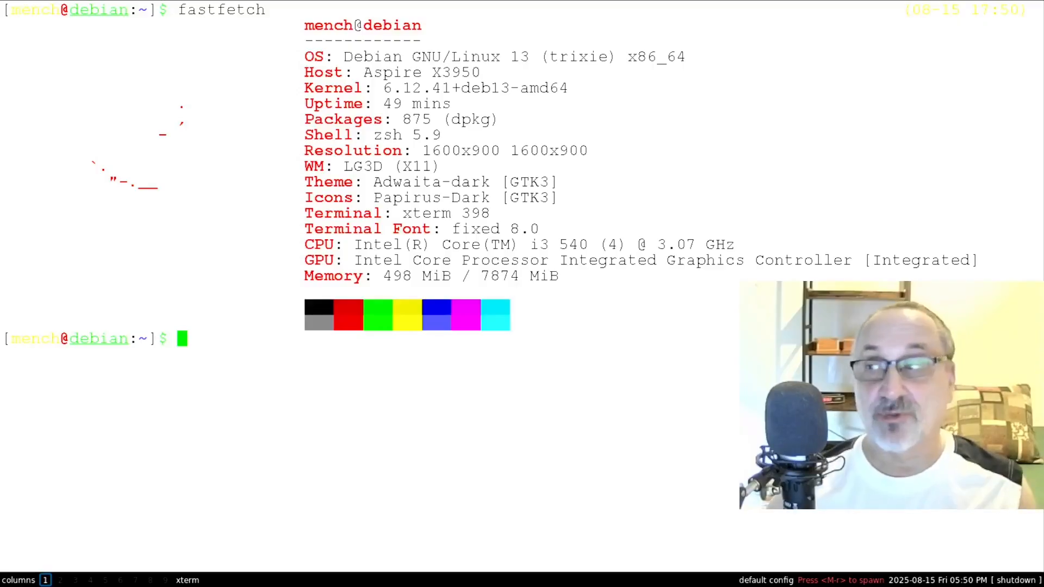
pyautogui.moveTo(295, 166); pyautogui.dragTo(382, 166)
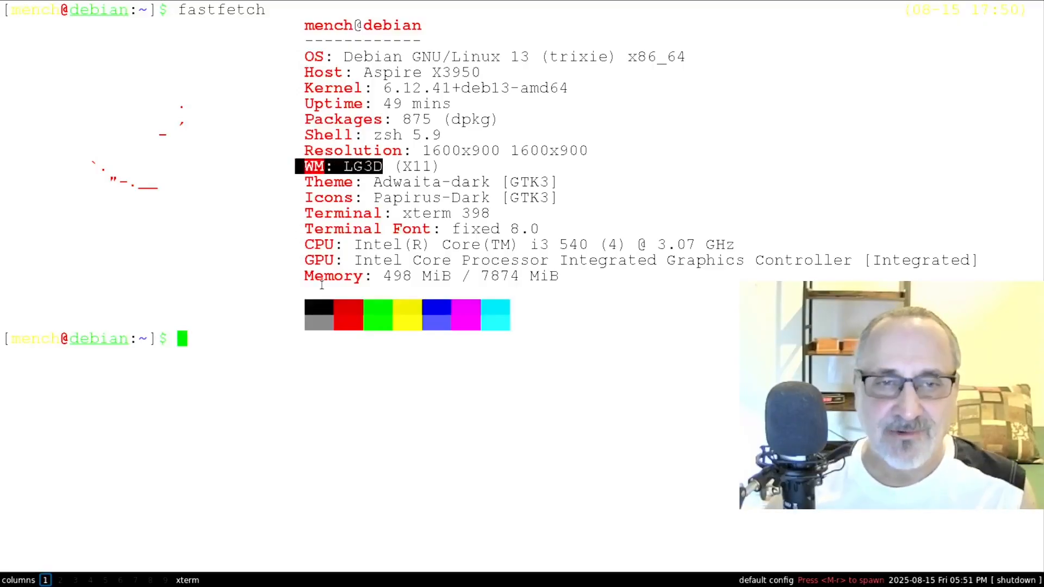
pyautogui.click(431, 465)
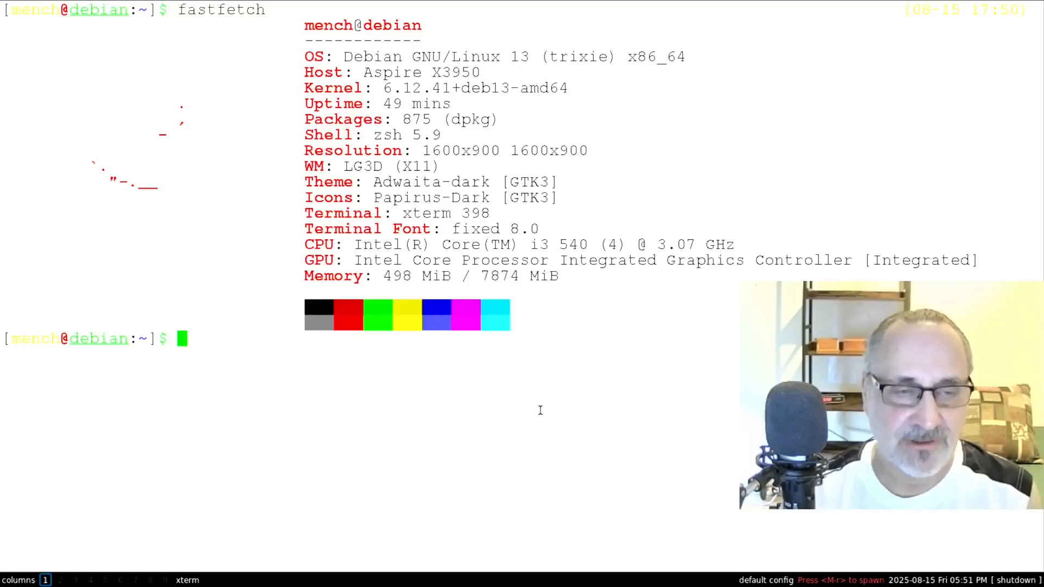
# - Open the default Qtile configuration with qtileconfig, go to its end and show line numbers to inspect the wmname setting
pyautogui.write('qtileconfig')
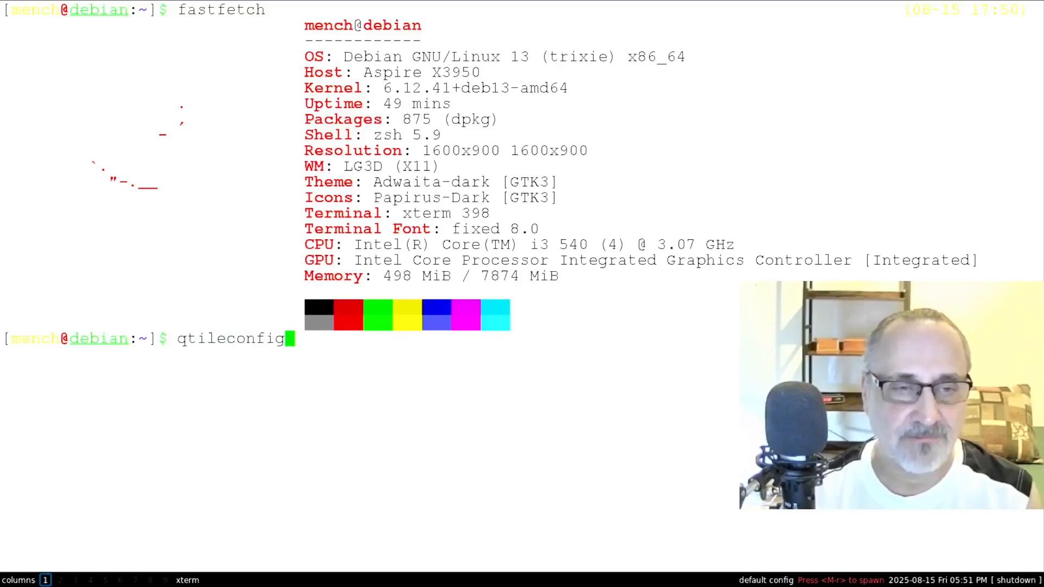
pyautogui.press('Return')
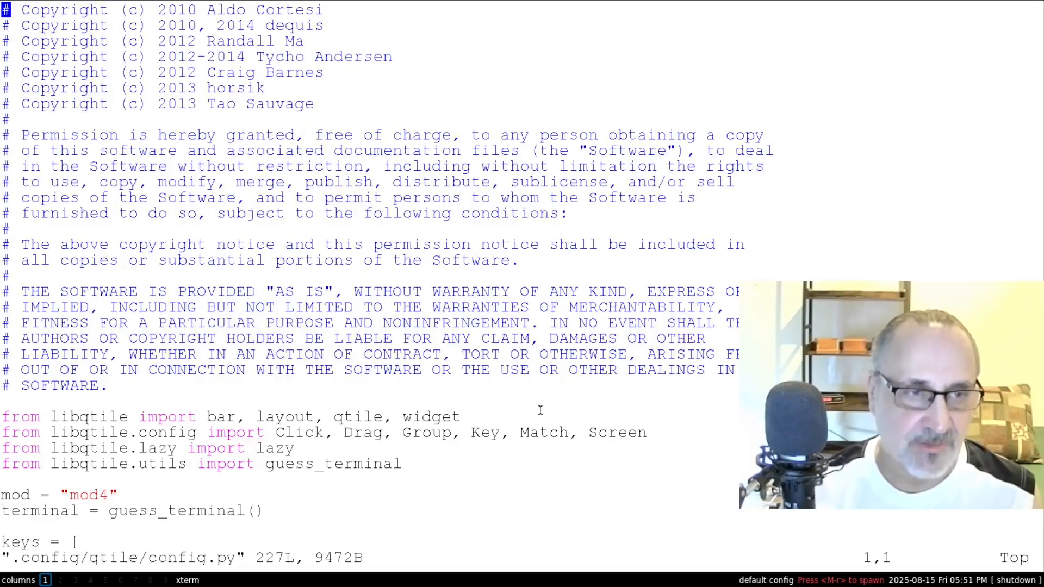
pyautogui.hotkey('shift', 'g')
pyautogui.write(':set nu')
pyautogui.press('Return')
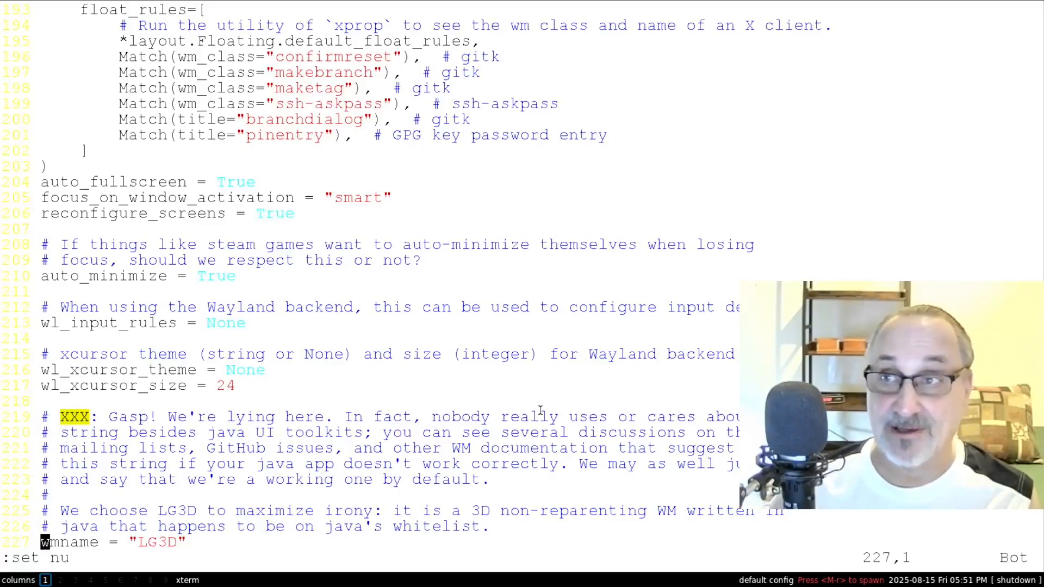
pyautogui.press('k')
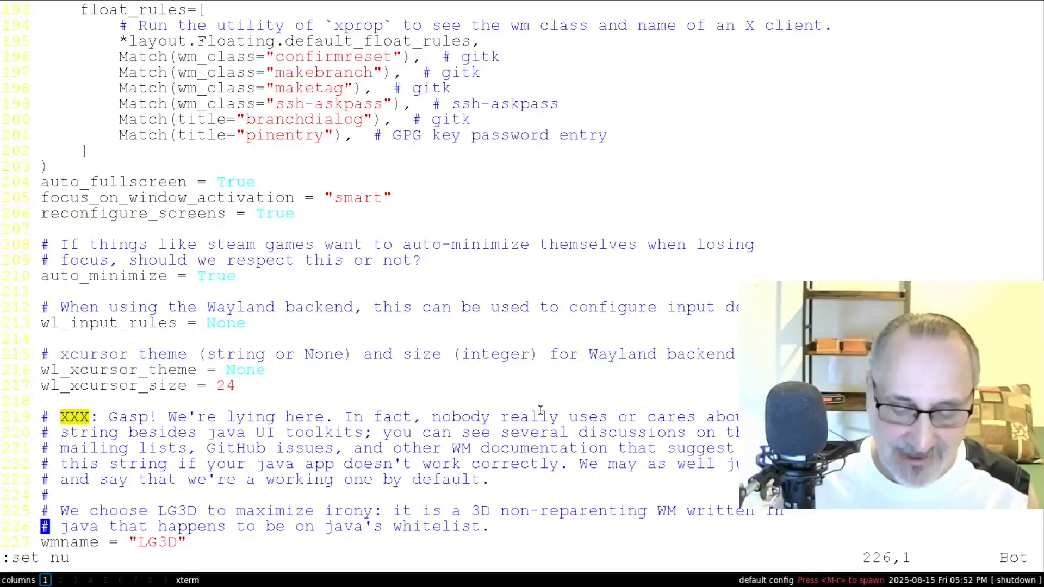
# - Quit the editor without saving and clear the terminal
pyautogui.press(':')
pyautogui.write('q')
pyautogui.press('Return')
pyautogui.hotkey('ctrl', 'l')
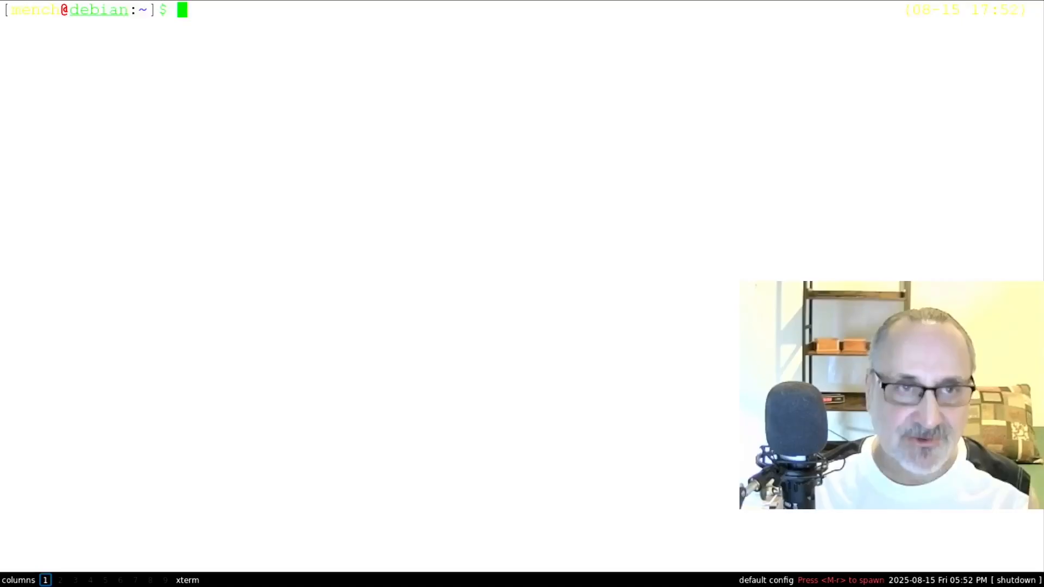
# - Run fastfetch again, highlight its WM line and close the terminal
pyautogui.write('fastfetch')
pyautogui.press('Return')
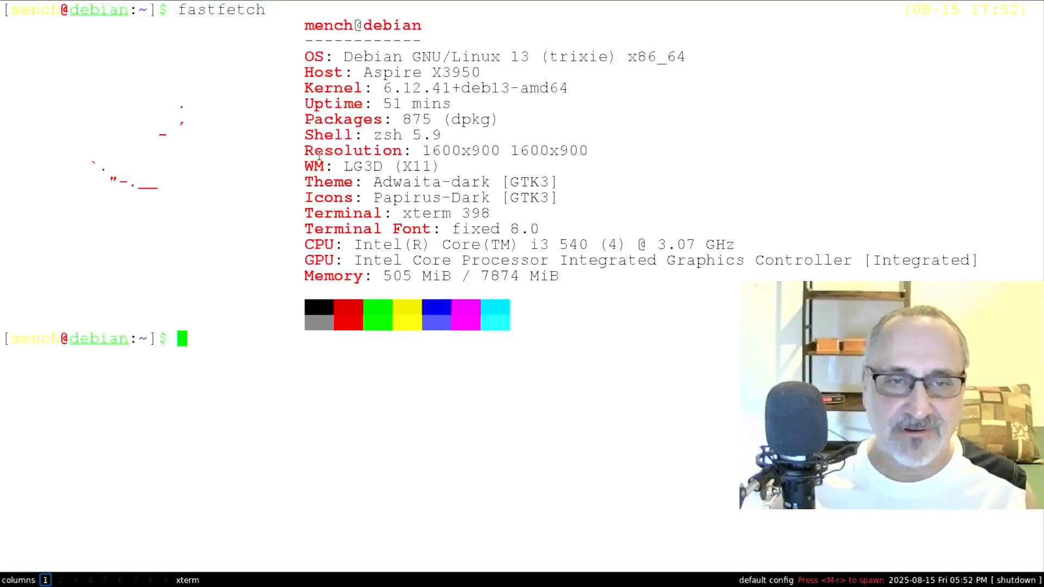
pyautogui.moveTo(305, 166); pyautogui.dragTo(433, 166)
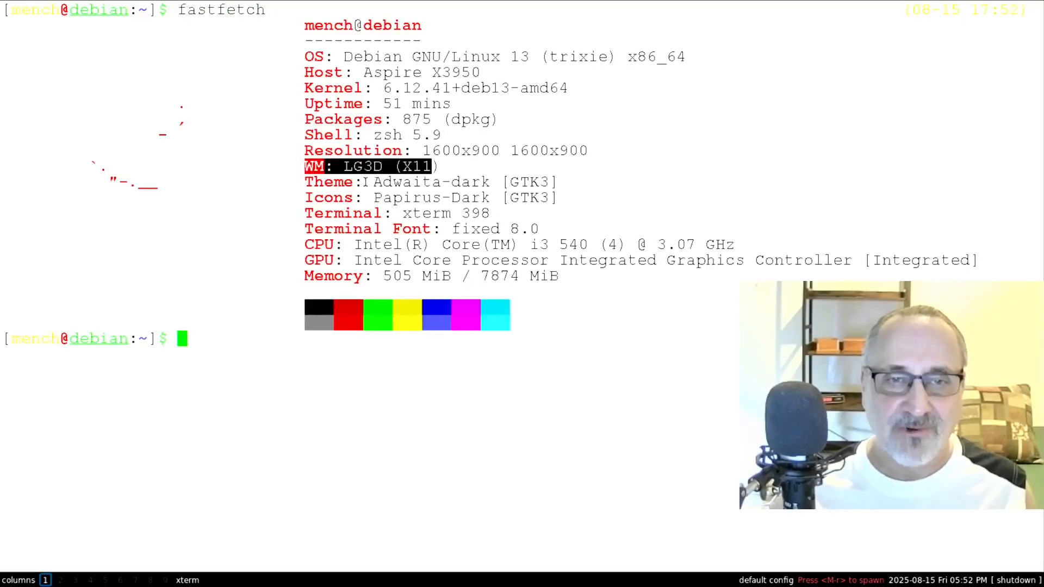
pyautogui.click(477, 162)
pyautogui.hotkey('ctrl', 'd')
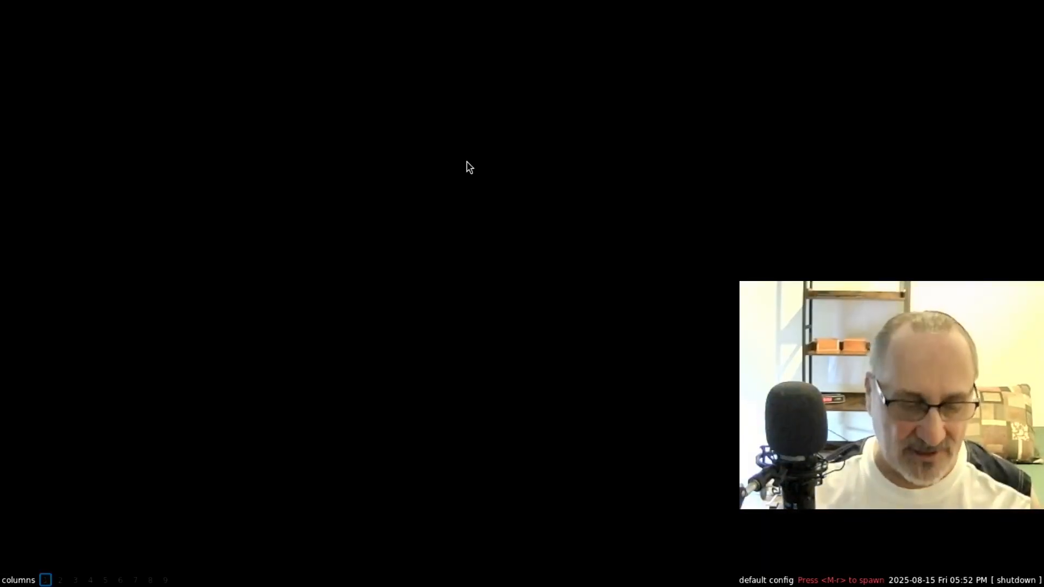
# - Launch pcmanfm from Qtile's spawn prompt and open the .config folder
pyautogui.press('super+r')
pyautogui.write('pcmanfm')
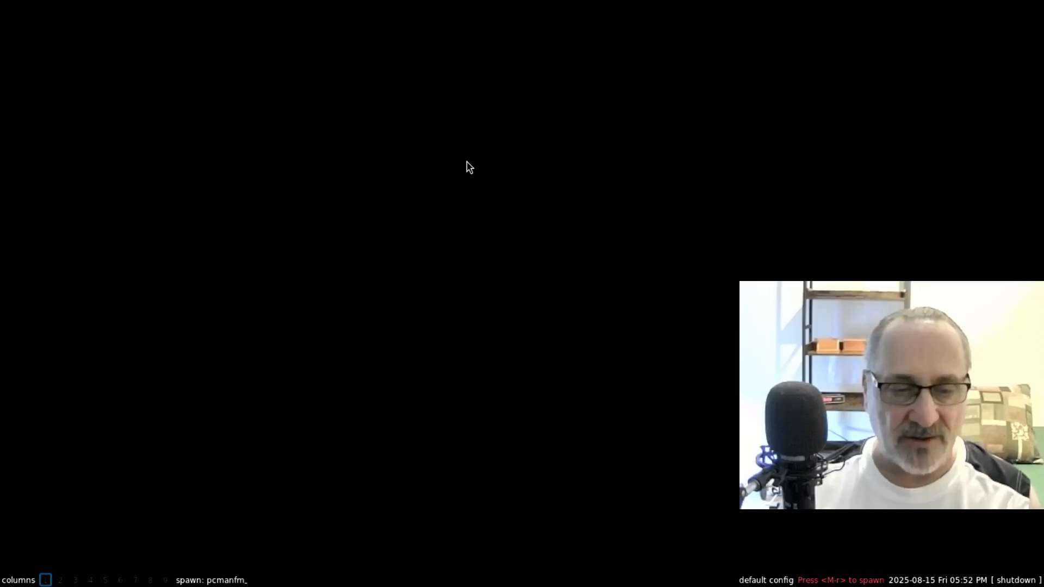
pyautogui.press('Return')
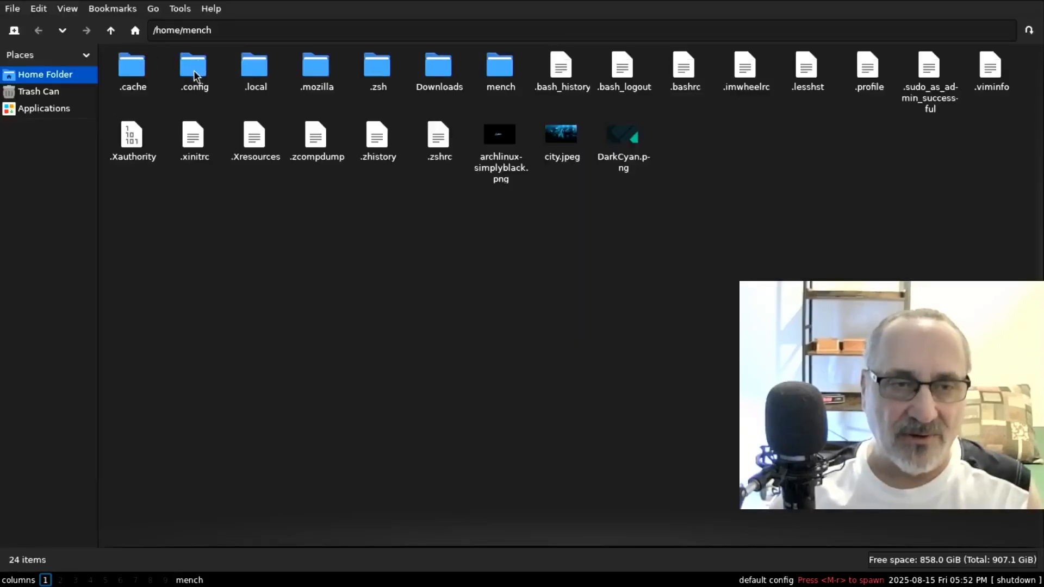
pyautogui.doubleClick(194, 70)
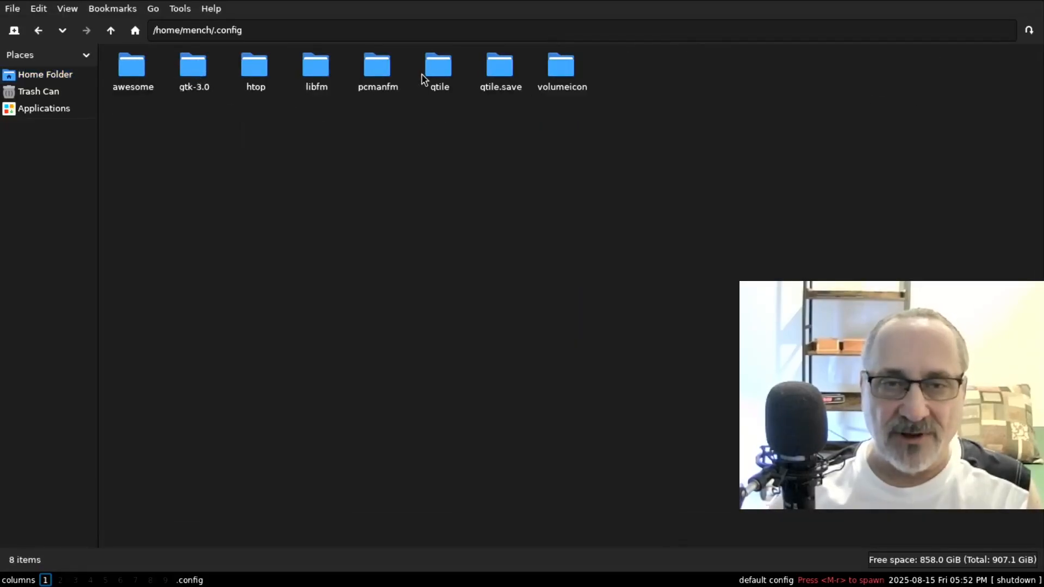
# - Move the qtile folder in .config to the trash
pyautogui.click(435, 69)
pyautogui.rightClick(435, 70)
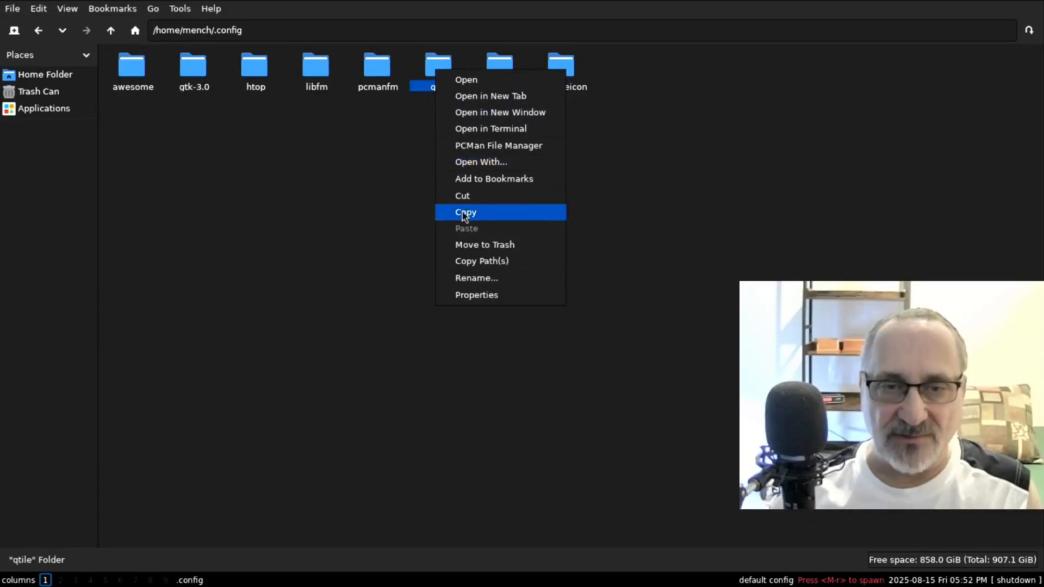
pyautogui.click(481, 245)
pyautogui.click(585, 301)
# - Rename the qtile.save folder to qtile
pyautogui.click(444, 88)
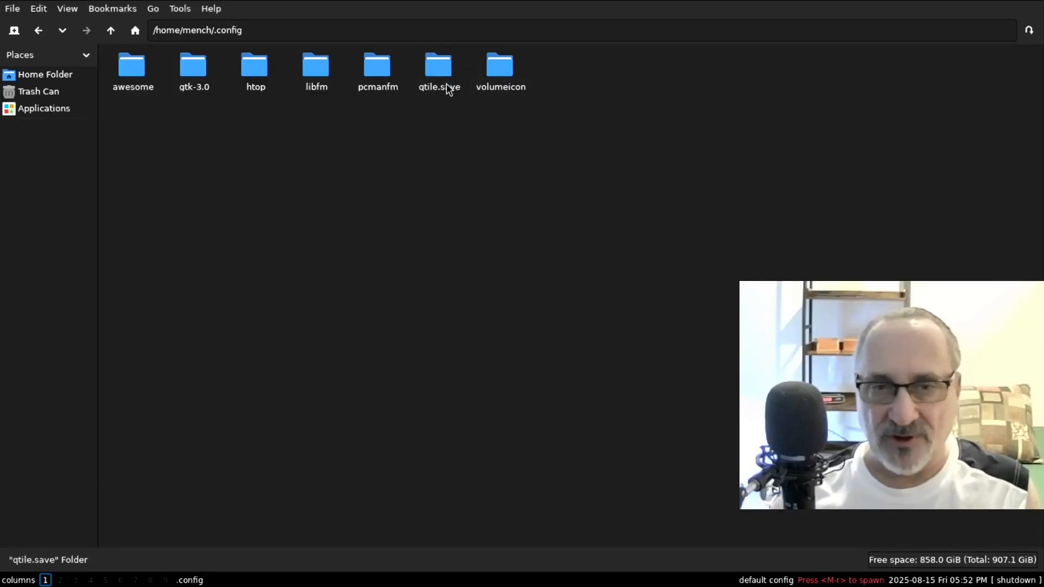
pyautogui.rightClick(443, 87)
pyautogui.click(525, 294)
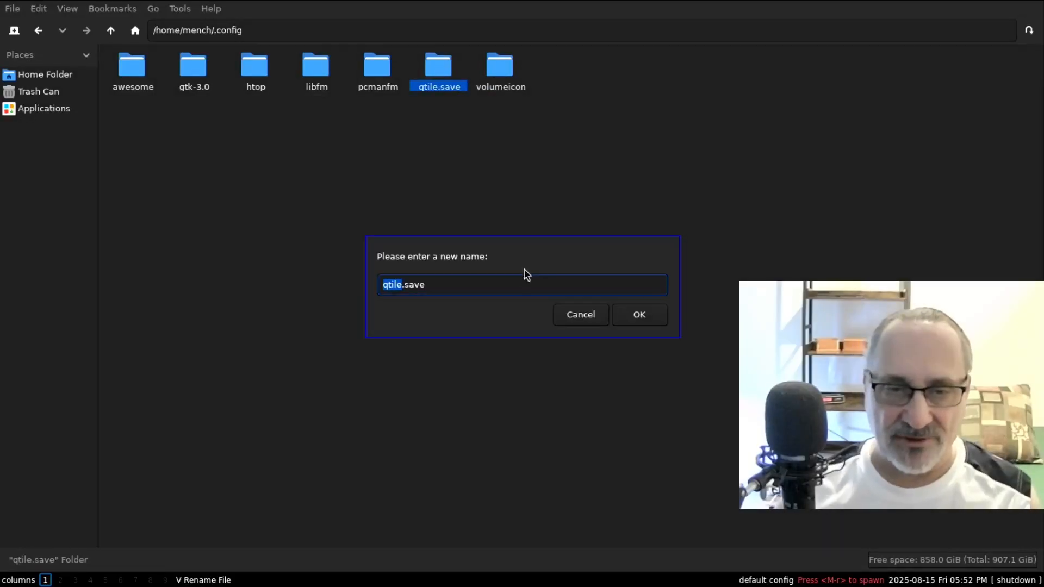
pyautogui.press('Right')
pyautogui.press('Right')
pyautogui.press('Right')
pyautogui.press('Right')
pyautogui.press('Right')
pyautogui.press('BackSpace')
pyautogui.press('BackSpace')
pyautogui.press('BackSpace')
pyautogui.press('BackSpace')
pyautogui.press('BackSpace')
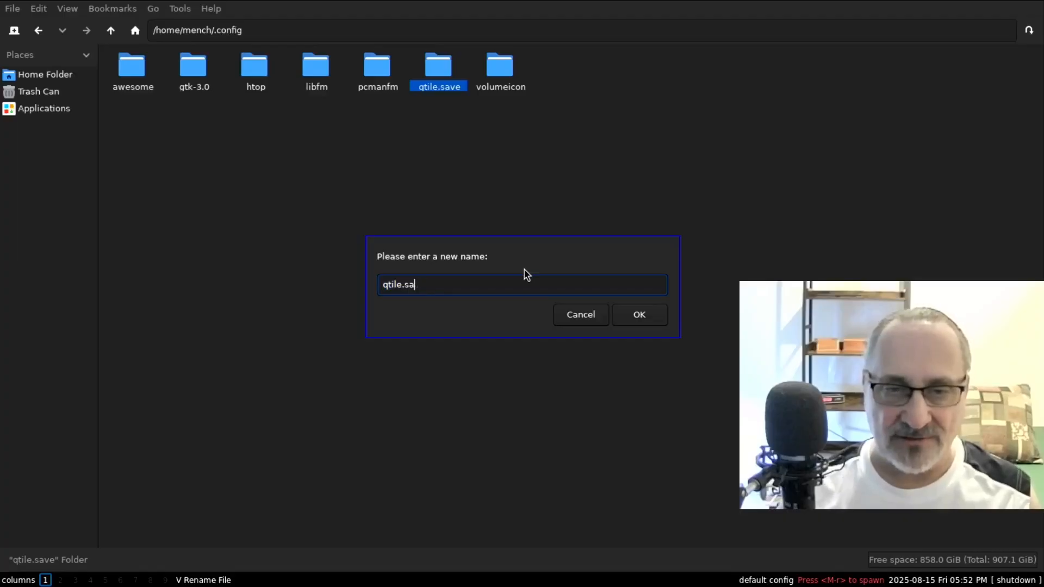
pyautogui.click(650, 314)
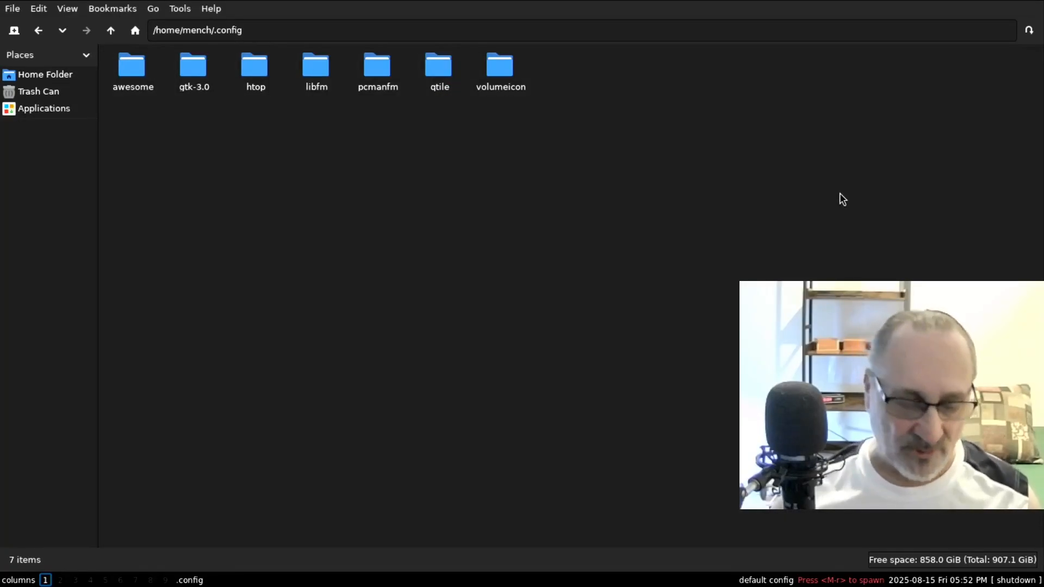
# - Close the file manager and restart the Qtile session with startx
pyautogui.press('super+w')
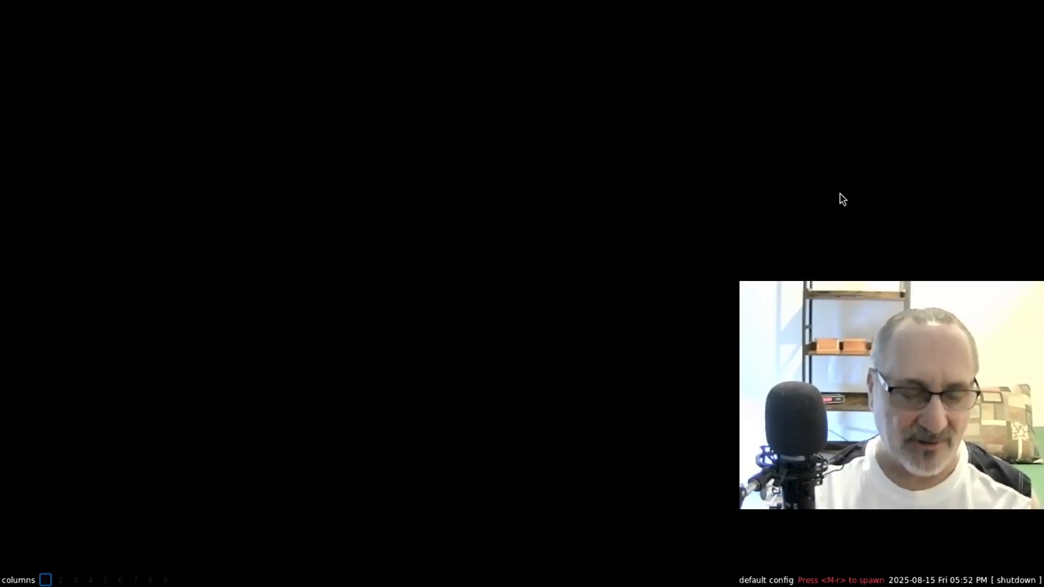
pyautogui.press('super+ctrl+q')
pyautogui.write('sstartx')
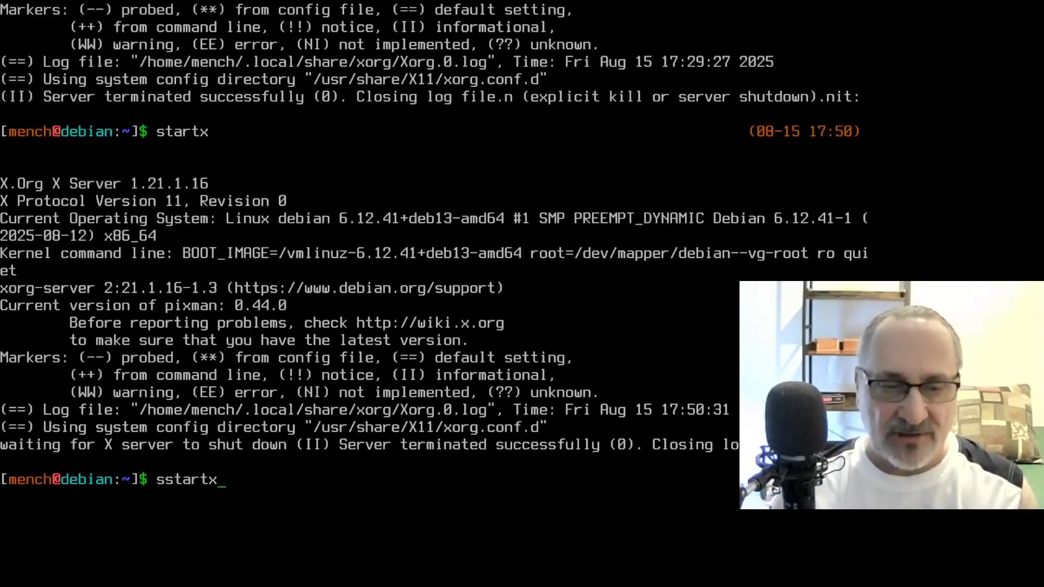
pyautogui.press('Return')
pyautogui.write('y')
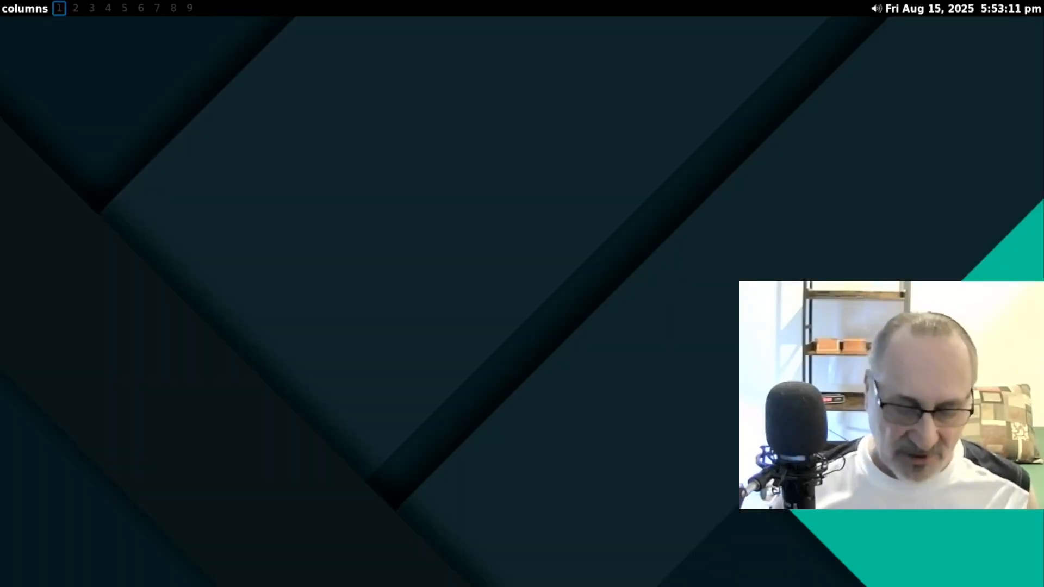
# - Open the customized Qtile config with qtileconfig in a new terminal, go to its end and show line numbers to inspect the wmname setting
pyautogui.press('super+Return')
pyautogui.write('qtilecon')
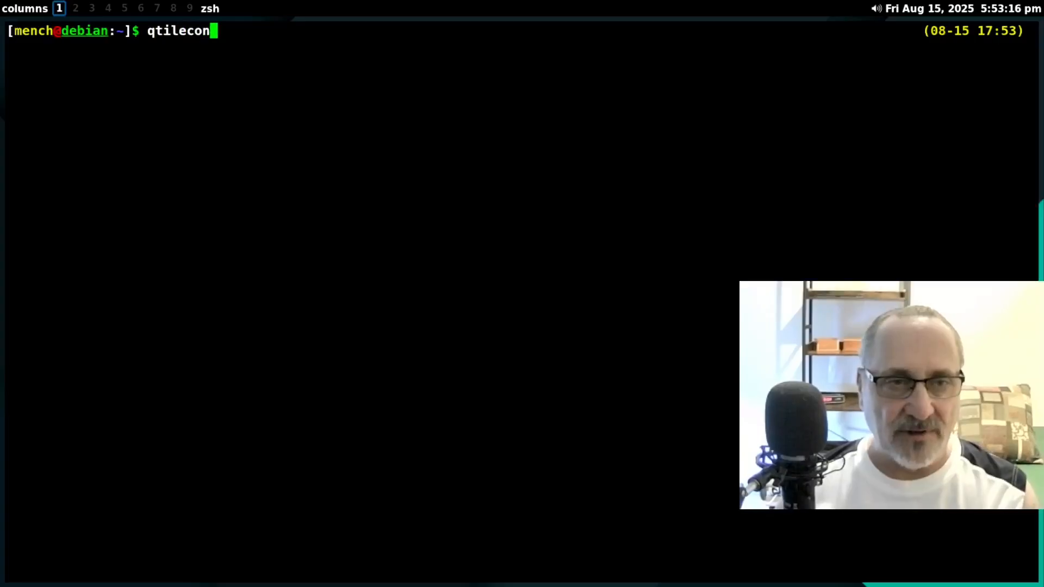
pyautogui.press('Return')
pyautogui.hotkey('shift', 'g')
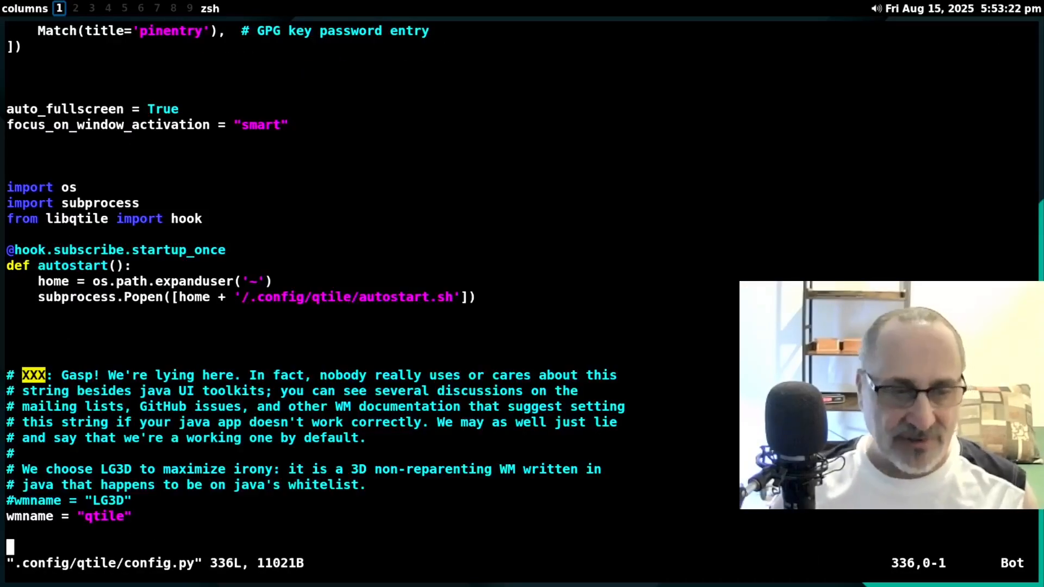
pyautogui.write(':set nu')
pyautogui.press('Return')
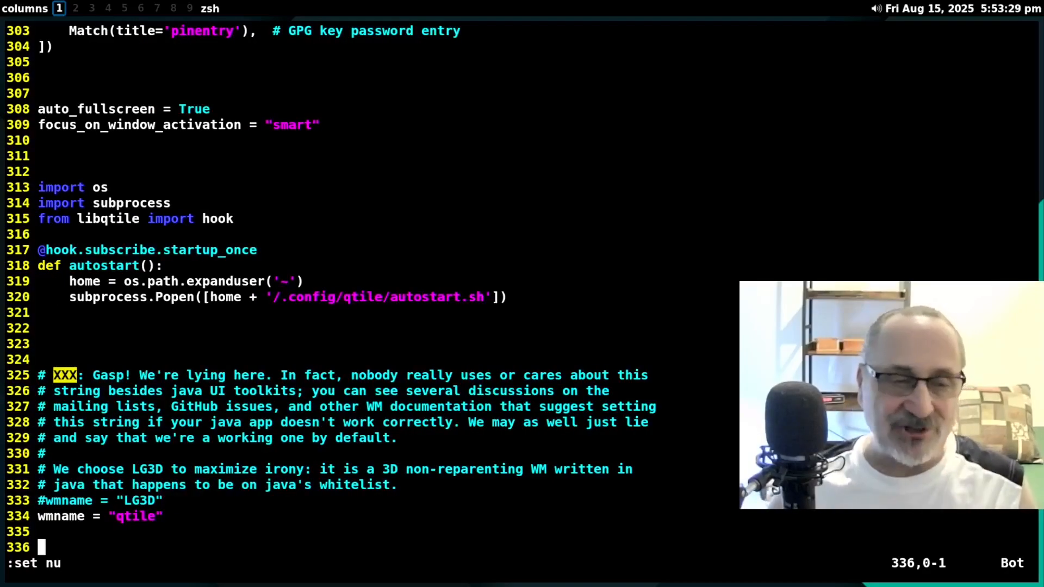
pyautogui.press('Up')
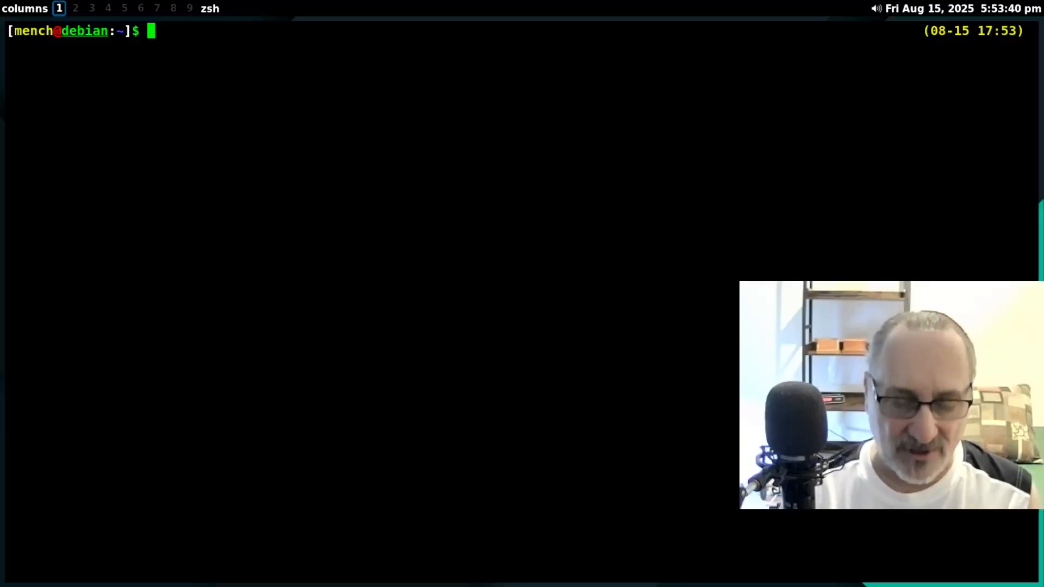
# - Run fastfetch and highlight the value on its WM line
pyautogui.write('fastfet')
pyautogui.write('ch')
pyautogui.press('Return')
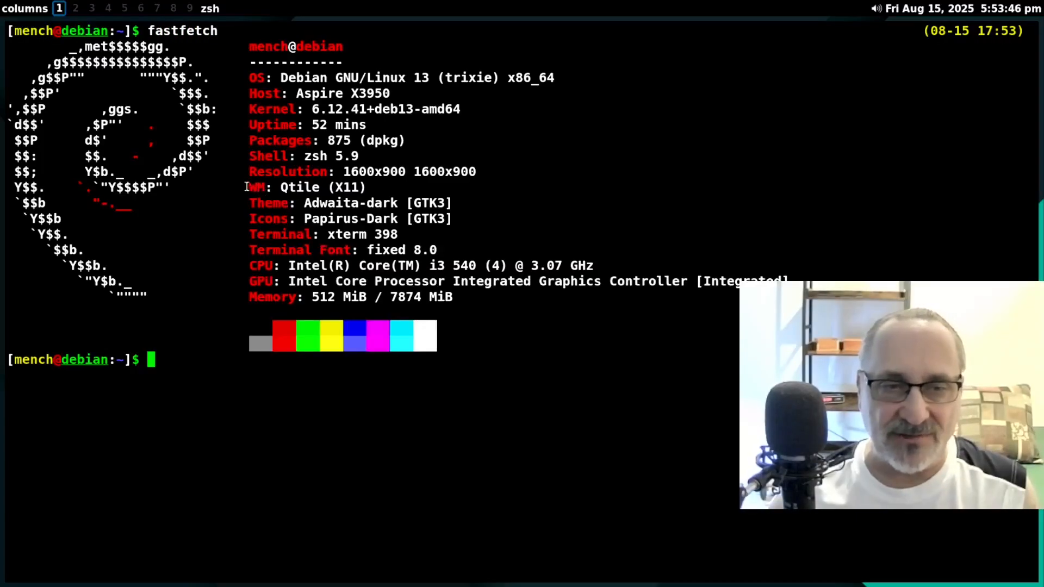
pyautogui.moveTo(275, 187); pyautogui.dragTo(689, 181)
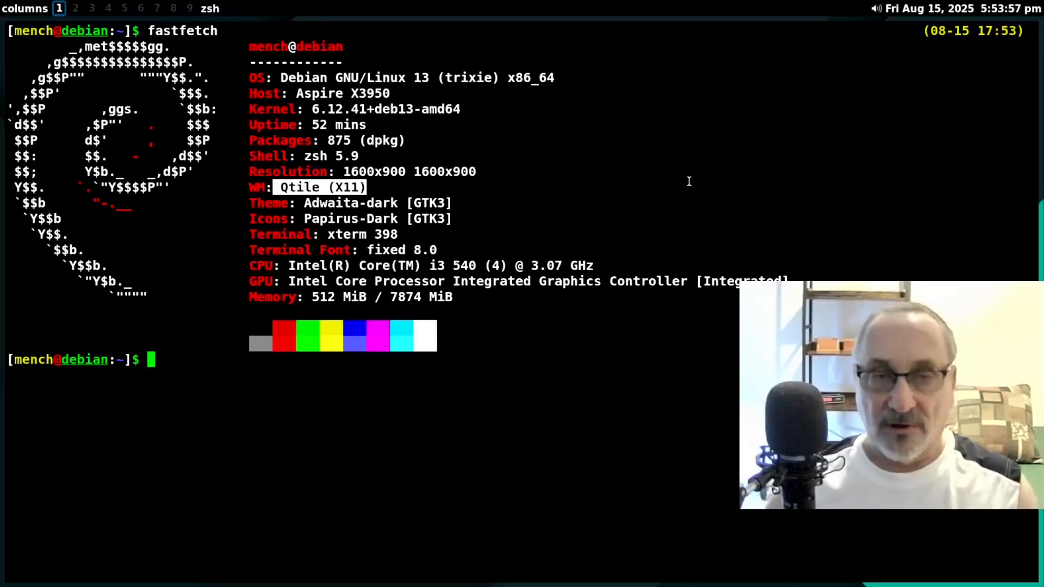
# - Show line numbers in the Qtile config and review the application key bindings from brave through torbrowser-launcher
pyautogui.write(':set nu')
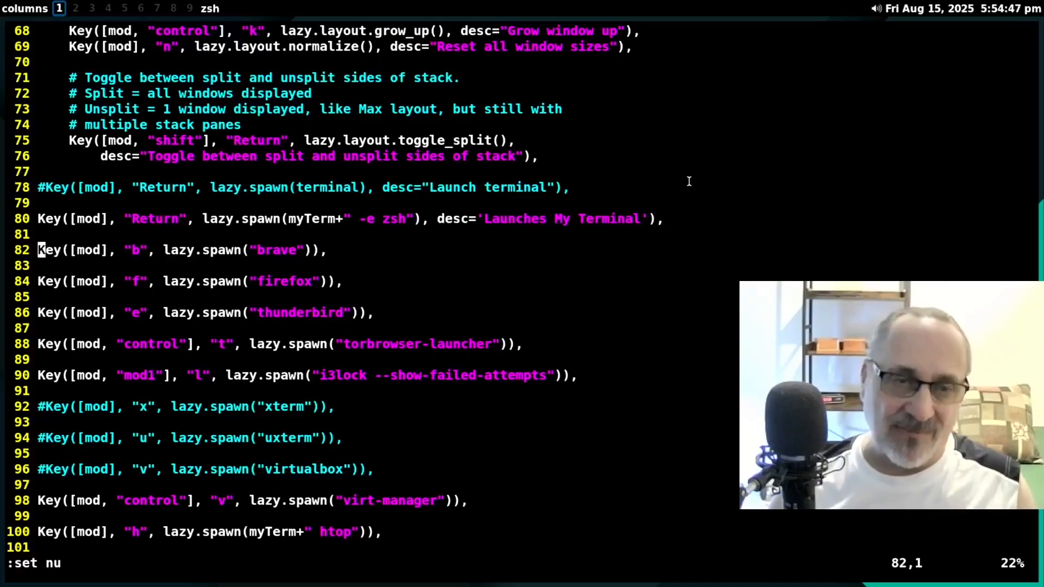
pyautogui.press('j')
pyautogui.press('j')
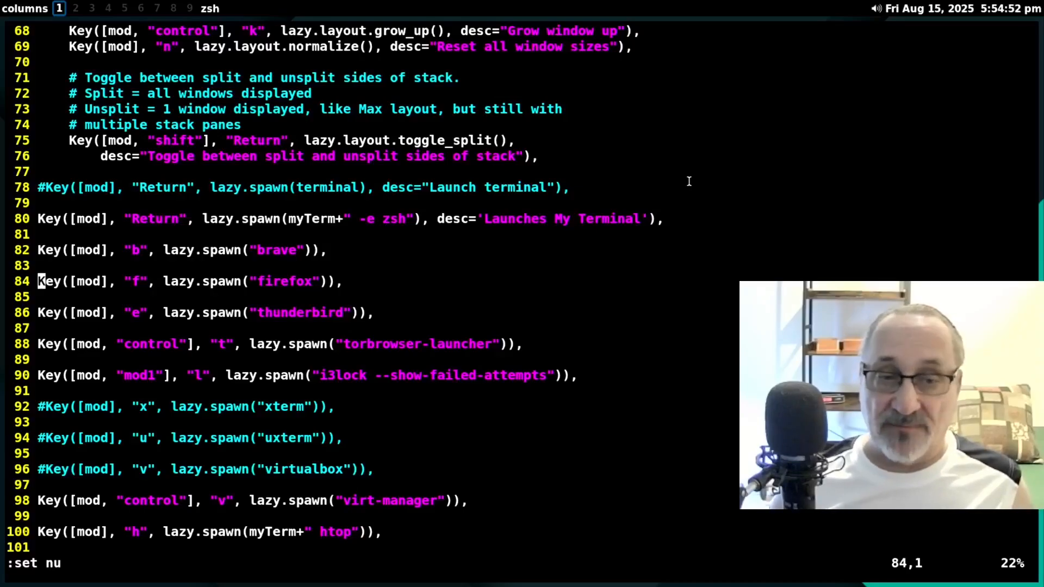
pyautogui.press('j')
pyautogui.press('j')
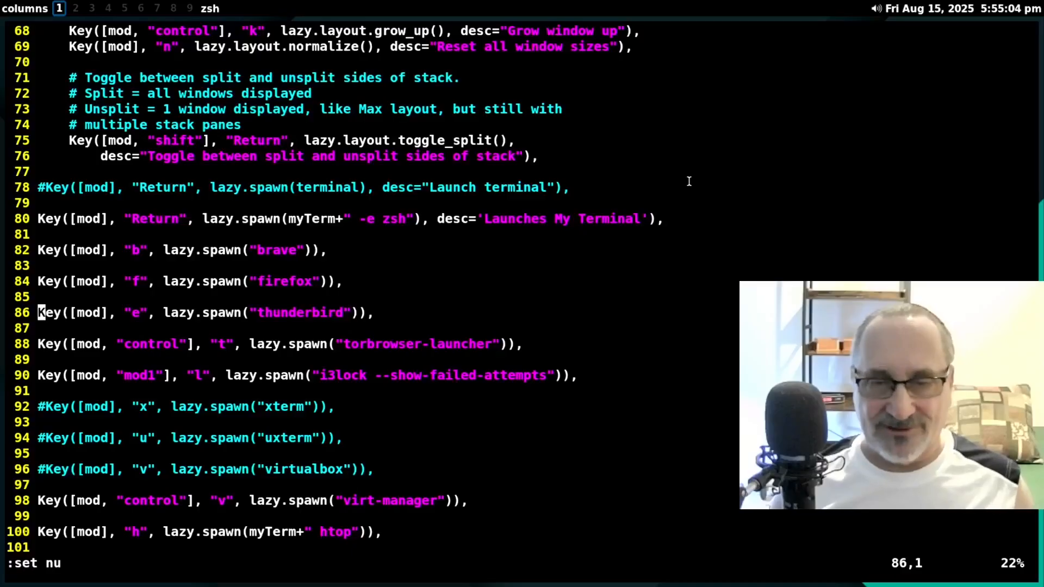
pyautogui.press('j')
pyautogui.press('j')
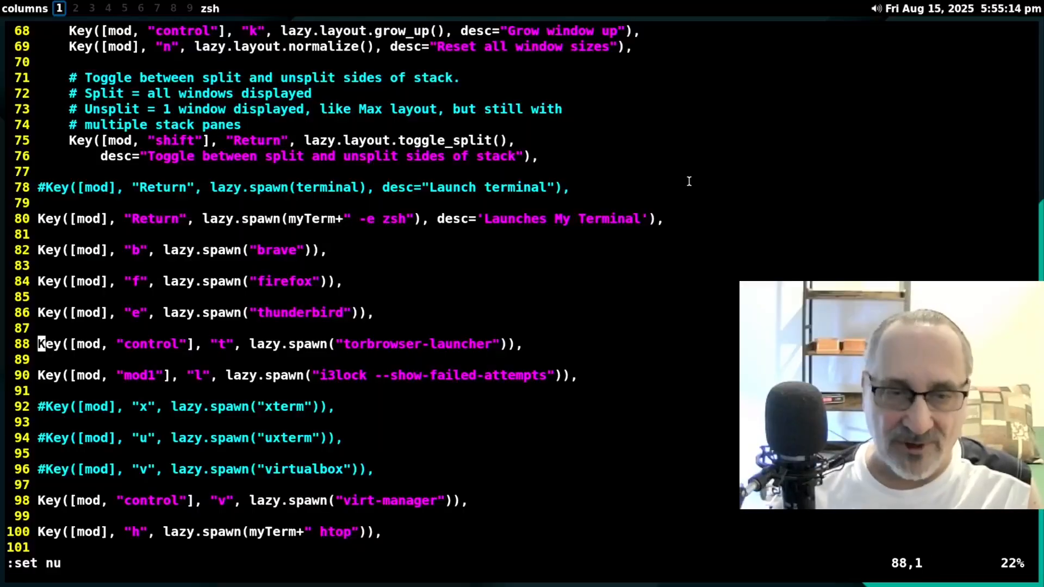
pyautogui.press('j')
pyautogui.press('j')
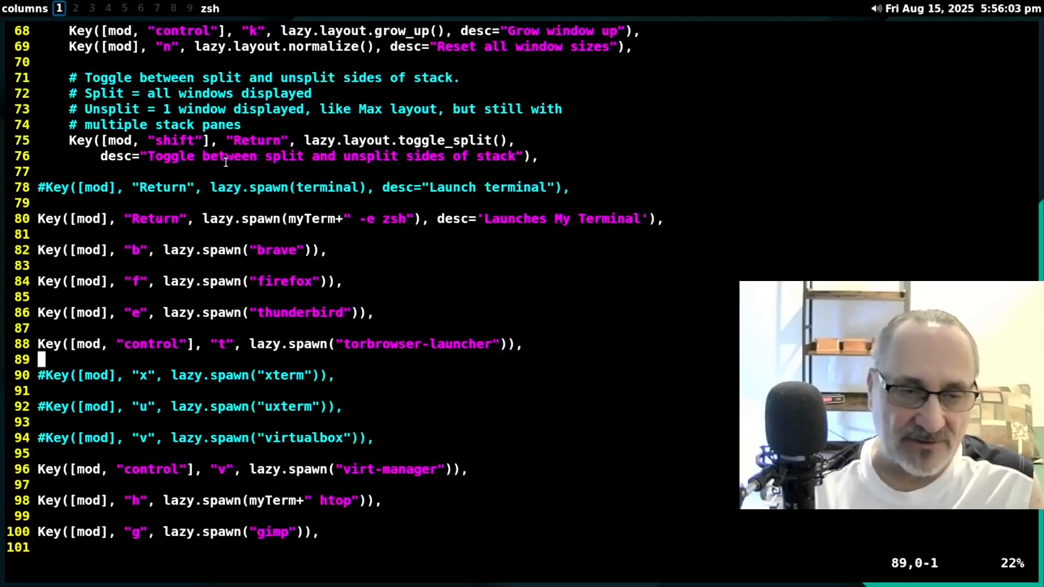
# - Examine the key bindings from the commented-out xterm line through virt-manager and htop
pyautogui.press('j')
pyautogui.press('j')
pyautogui.press('j')
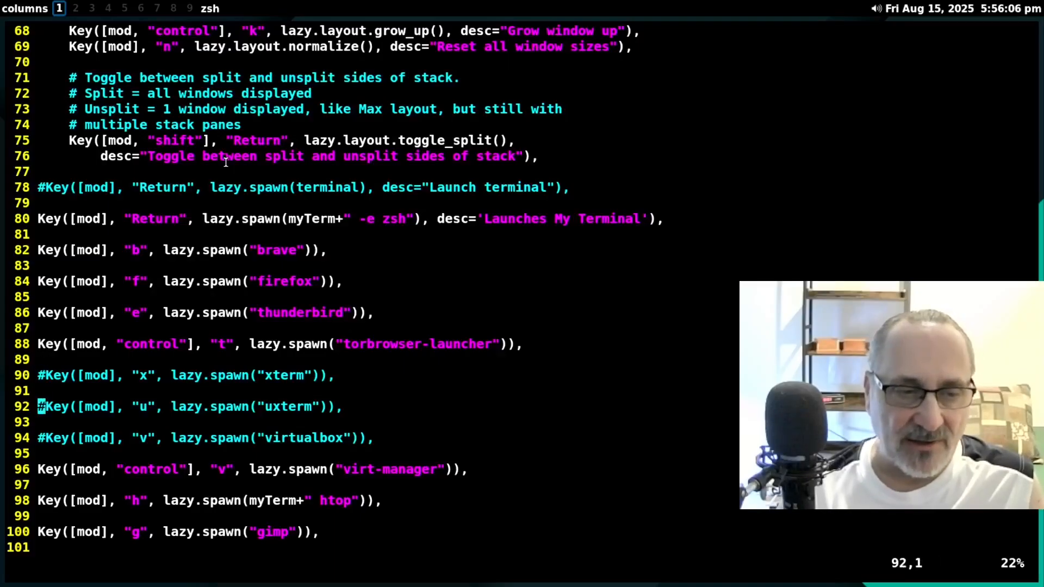
pyautogui.press('j')
pyautogui.press('j')
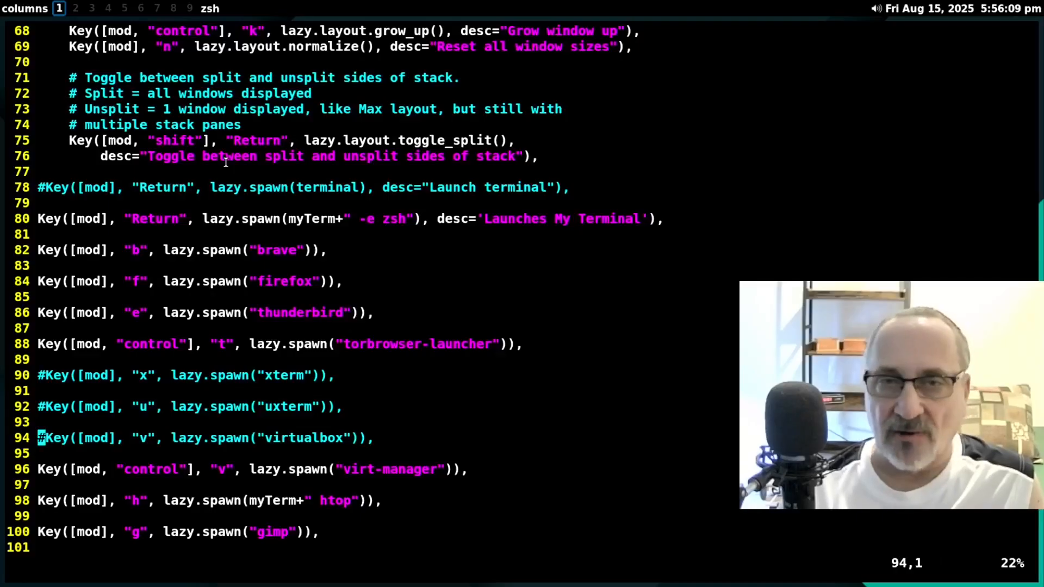
pyautogui.press('j')
pyautogui.press('j')
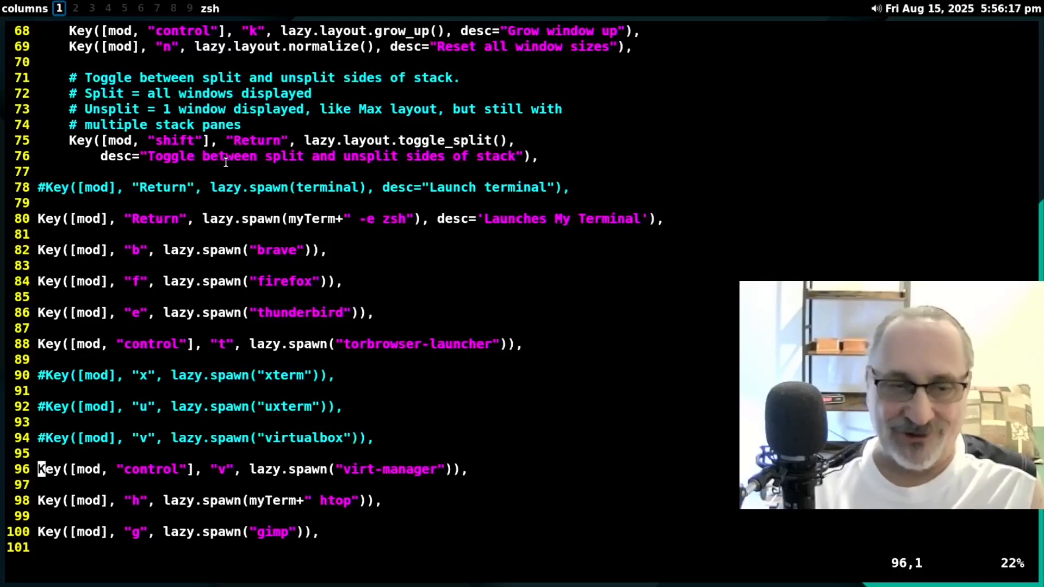
pyautogui.press('Down')
pyautogui.press('Down')
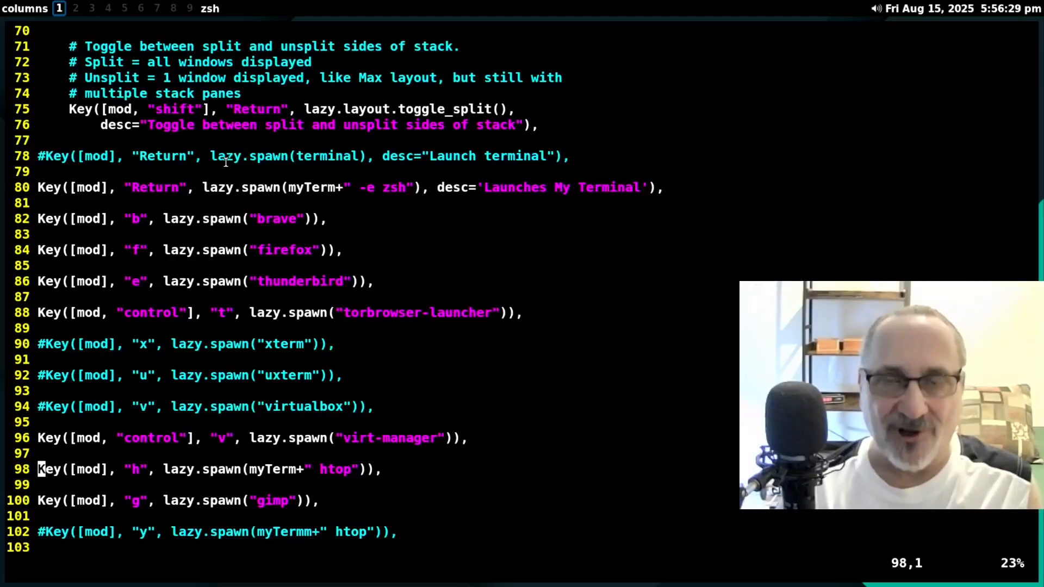
pyautogui.press('j')
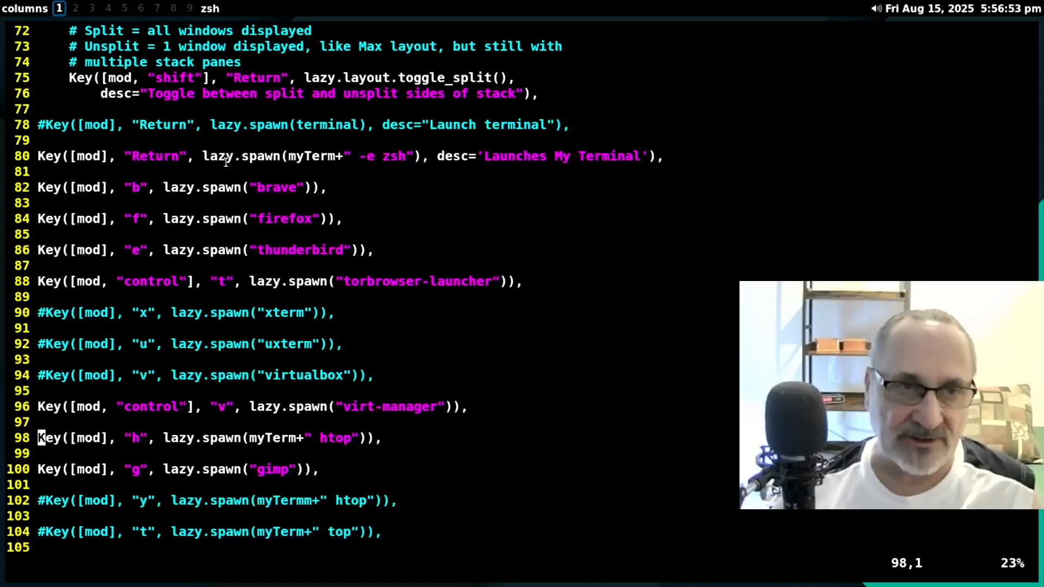
# - Test the htop key binding on workspace 5, quit htop and return to the config on workspace 1
pyautogui.click(130, 9)
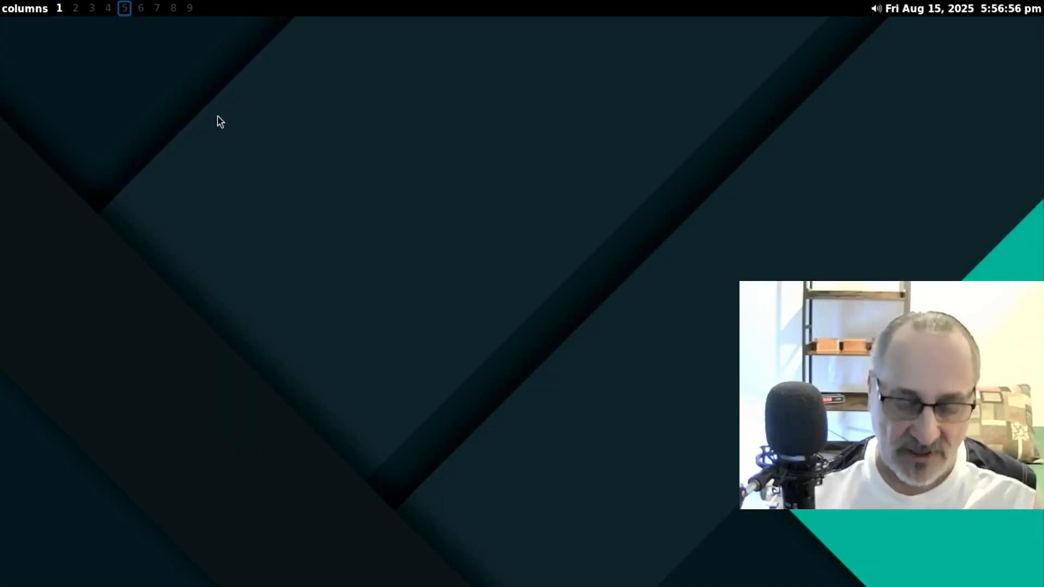
pyautogui.press('super+h')
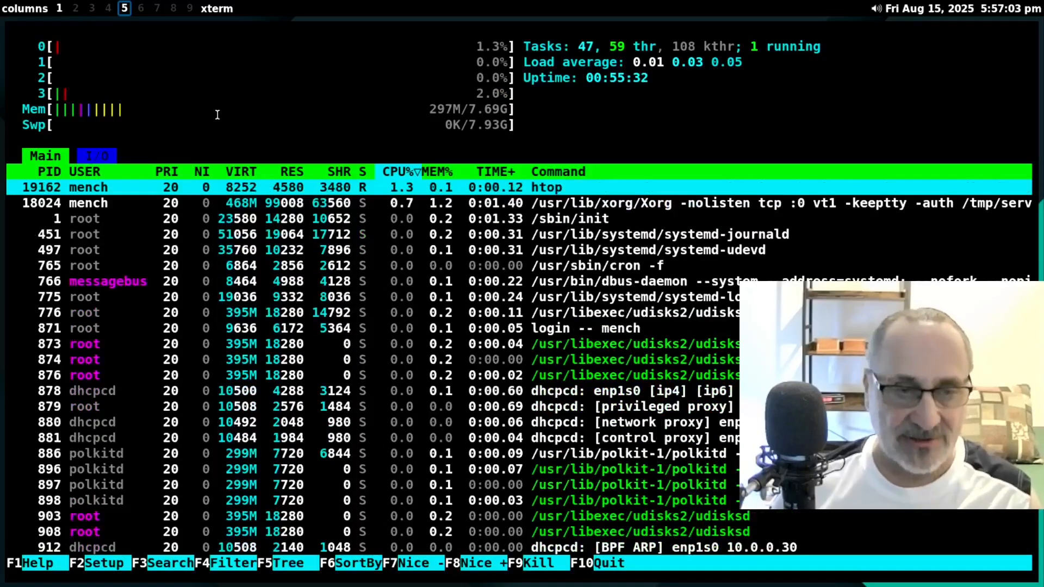
pyautogui.press('q')
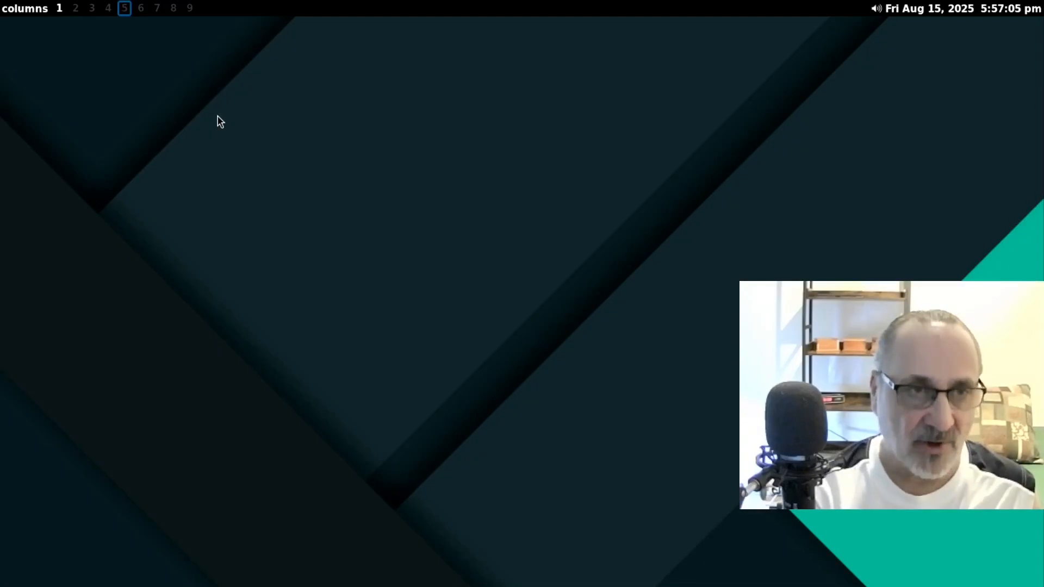
pyautogui.press('super+1')
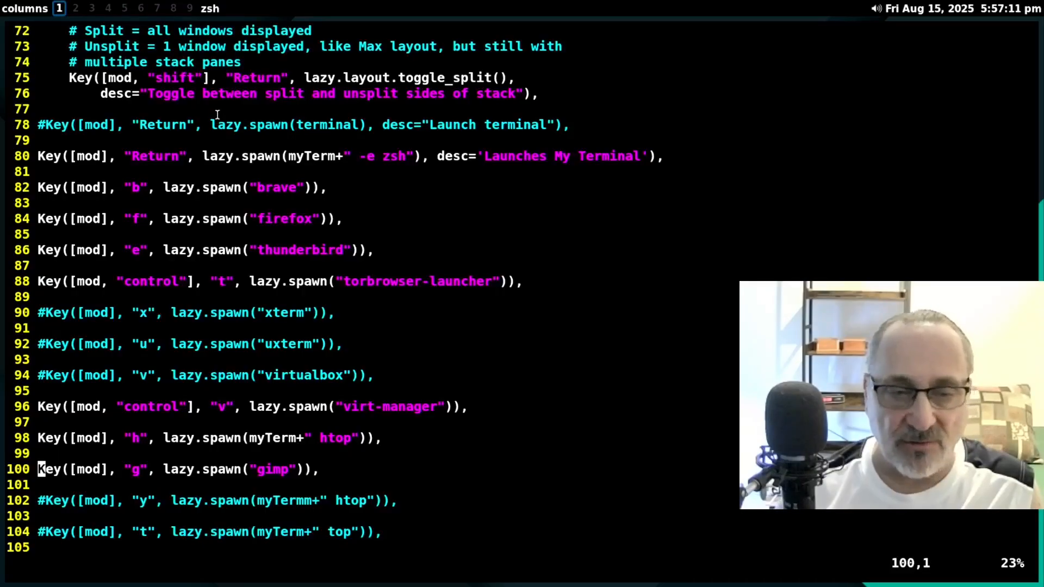
# - Review the key bindings below gimp, covering gnome-calculator, pcmanfm and gnome-clocks
pyautogui.press('j')
pyautogui.press('j')
pyautogui.press('j')
pyautogui.press('j')
pyautogui.press('j')
pyautogui.press('j')
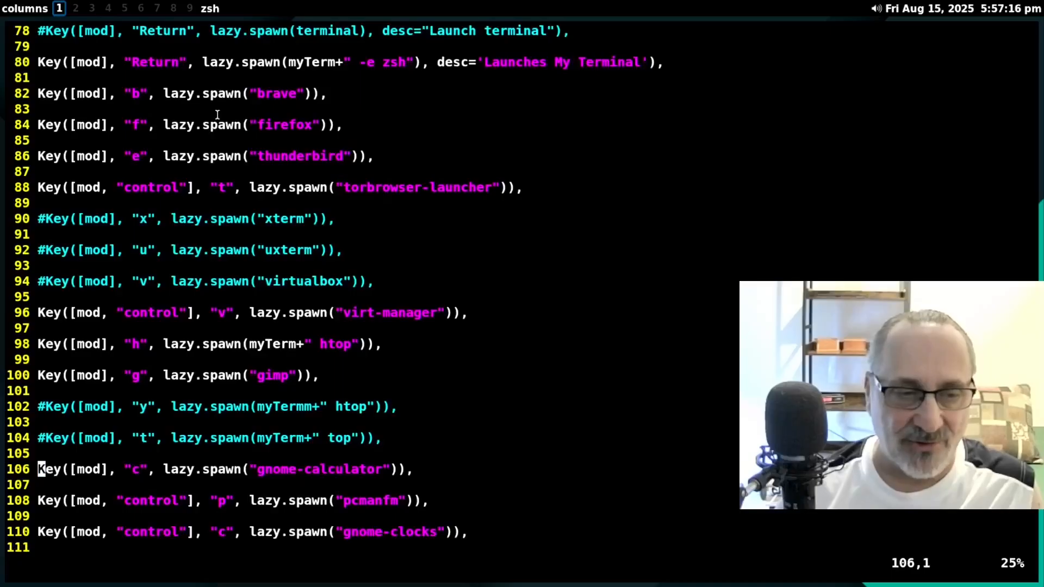
pyautogui.press('j')
pyautogui.press('j')
pyautogui.press('j')
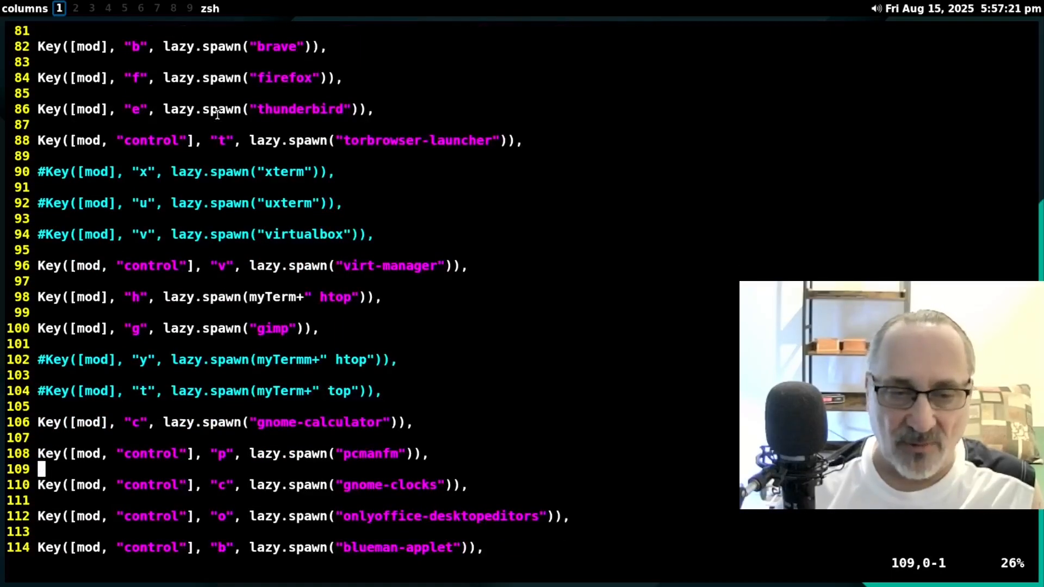
pyautogui.press('j')
pyautogui.press('k')
pyautogui.press('k')
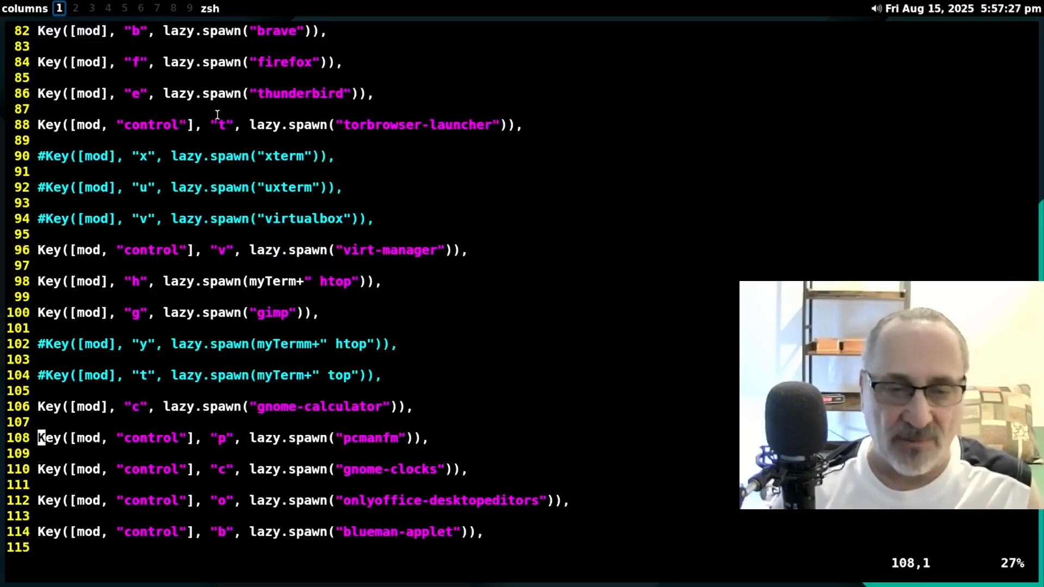
pyautogui.press('j')
pyautogui.press('j')
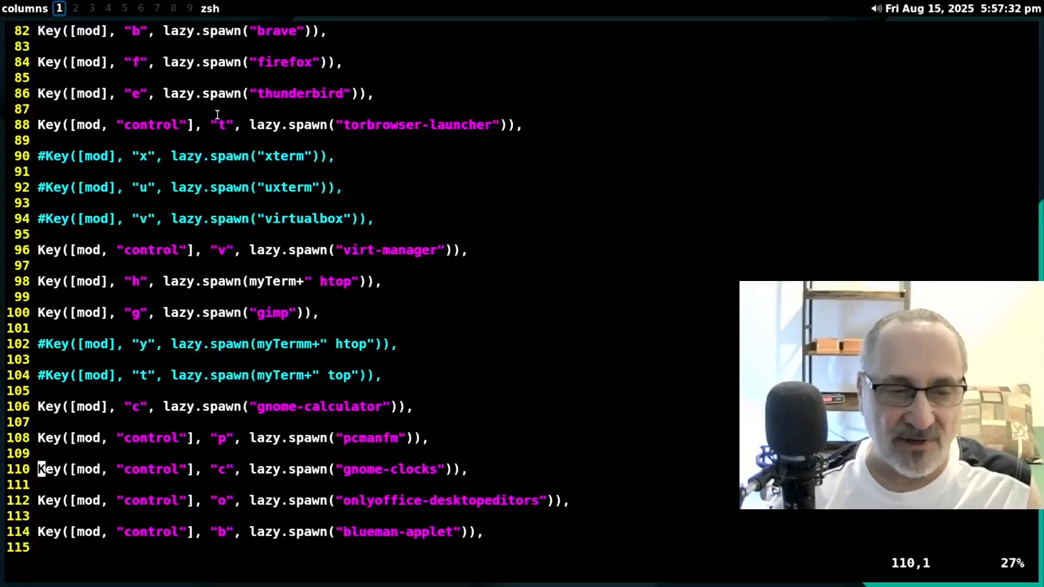
# - Review the onlyoffice-desktopeditors key binding in the Qtile config, moving along its line to the application name
pyautogui.scroll(-2, 217, 114)
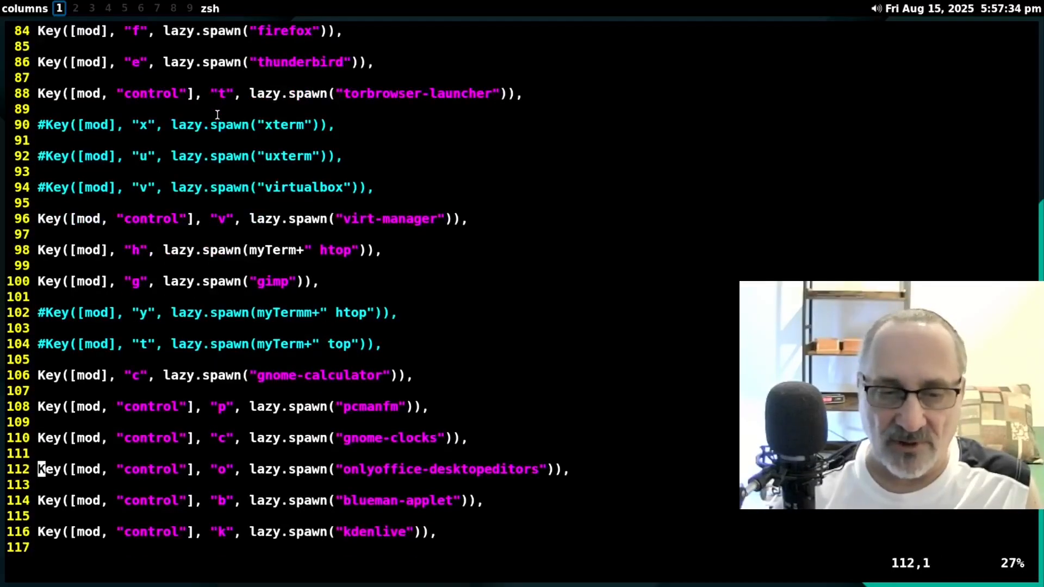
pyautogui.scroll(-1, 216, 114)
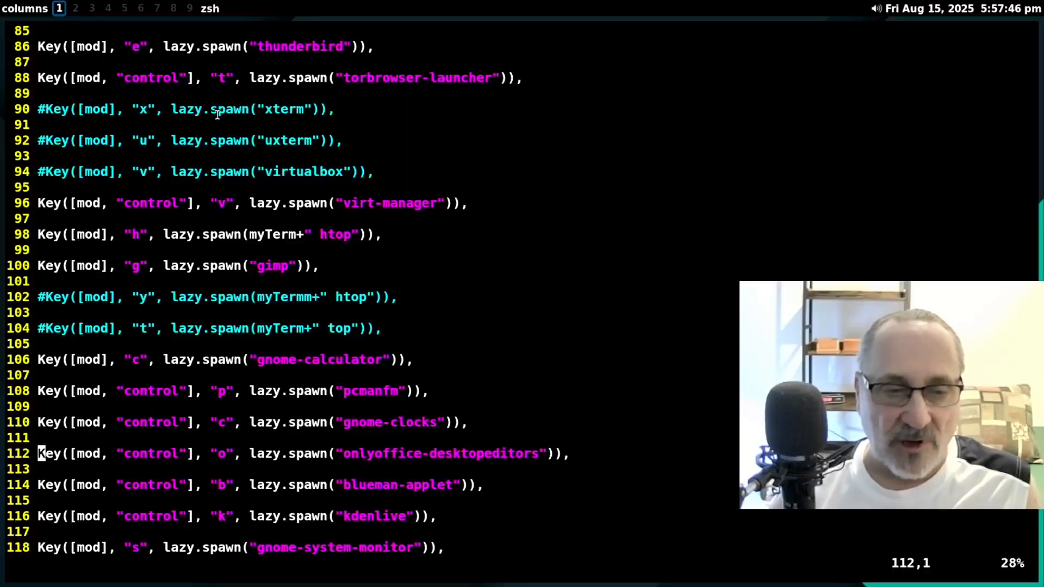
pyautogui.press('l')
pyautogui.press('l')
pyautogui.press('l')
pyautogui.press('l')
pyautogui.press('l')
pyautogui.press('l')
pyautogui.press('l')
pyautogui.press('l')
pyautogui.press('l')
pyautogui.press('l')
pyautogui.press('l')
pyautogui.press('l')
pyautogui.press('l')
pyautogui.press('l')
pyautogui.press('l')
pyautogui.press('l')
pyautogui.press('l')
pyautogui.press('l')
pyautogui.press('l')
pyautogui.press('l')
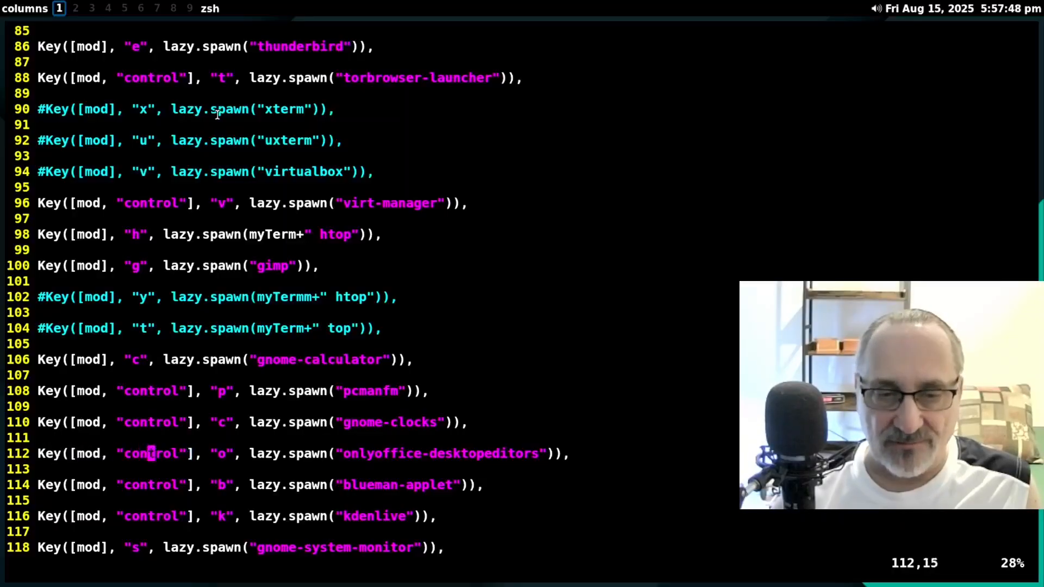
pyautogui.press('l')
pyautogui.press('l')
pyautogui.press('l')
pyautogui.press('l')
pyautogui.press('l')
pyautogui.press('l')
pyautogui.press('l')
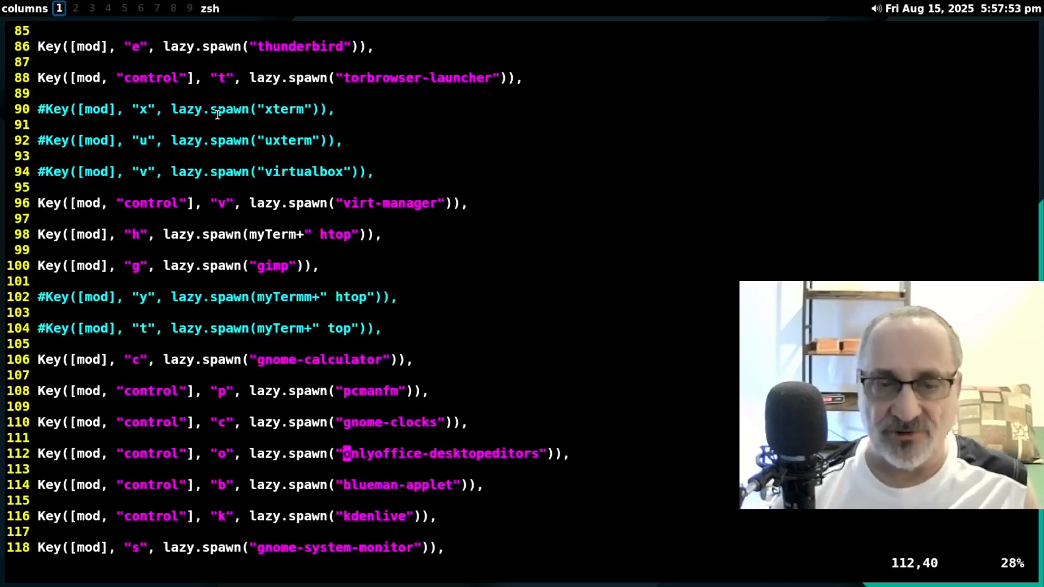
# - Review the key bindings from blueman-applet and kdenlive through gnome-system-monitor, obs and remmina
pyautogui.press('j')
pyautogui.press('j')
pyautogui.press('j')
pyautogui.press('j')
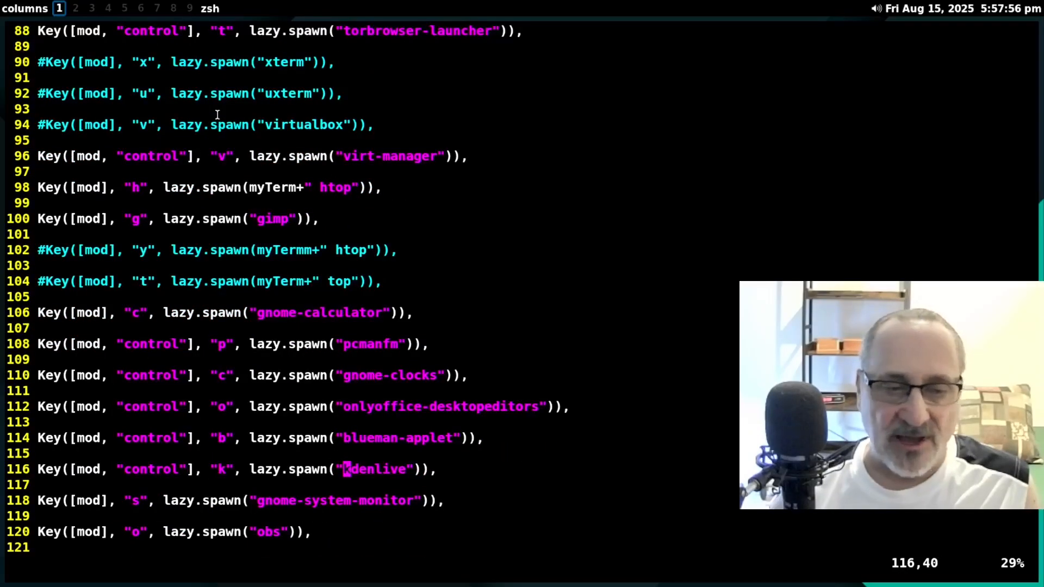
pyautogui.press('j')
pyautogui.press('j')
pyautogui.press('j')
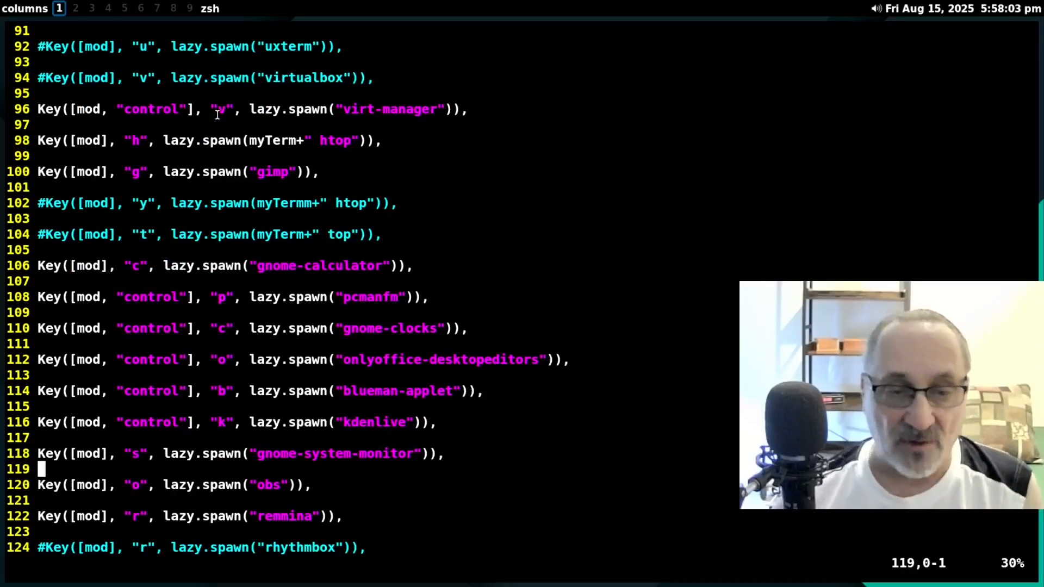
pyautogui.press('j')
pyautogui.press('j')
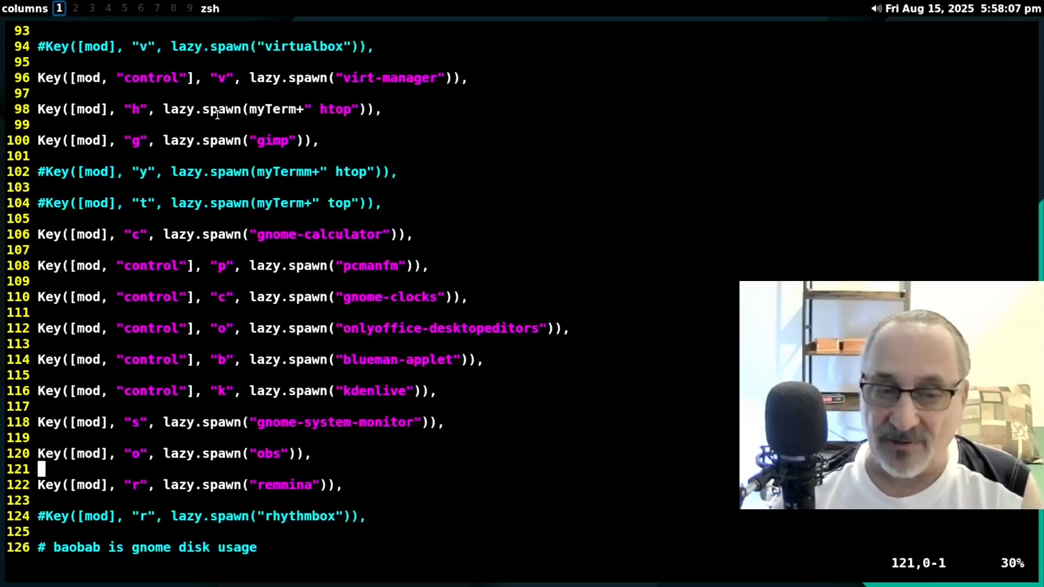
pyautogui.press('j')
pyautogui.press('j')
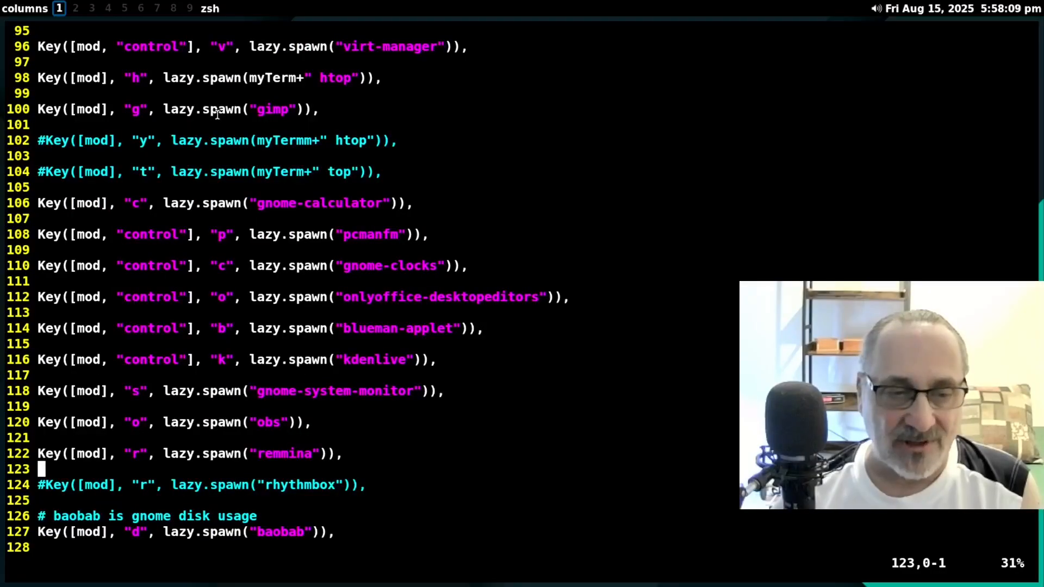
# - Test the remmina key binding on workspace 4, close Remmina and return to the config on workspace 1
pyautogui.click(108, 8)
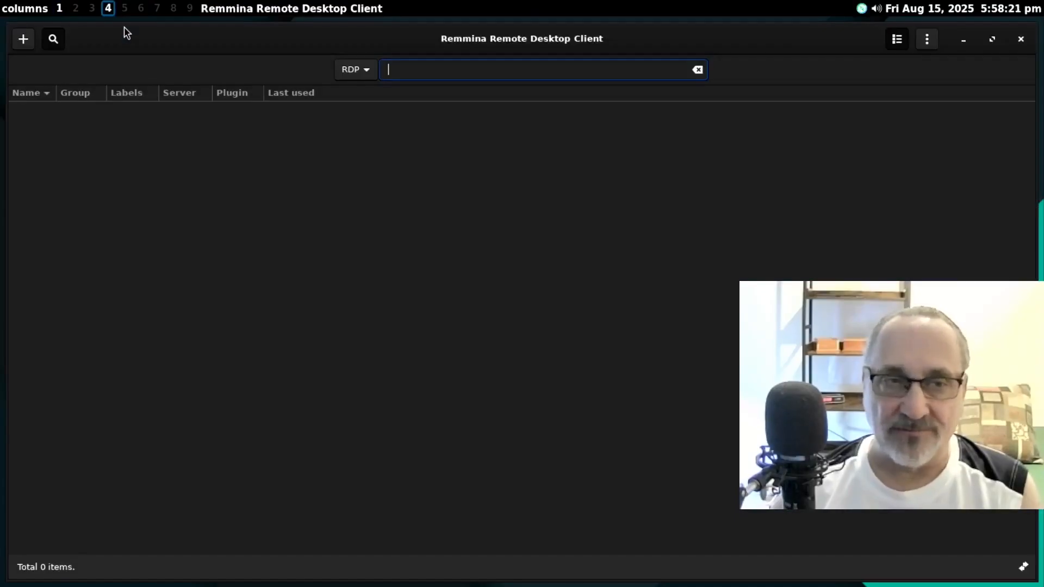
pyautogui.press('super+w')
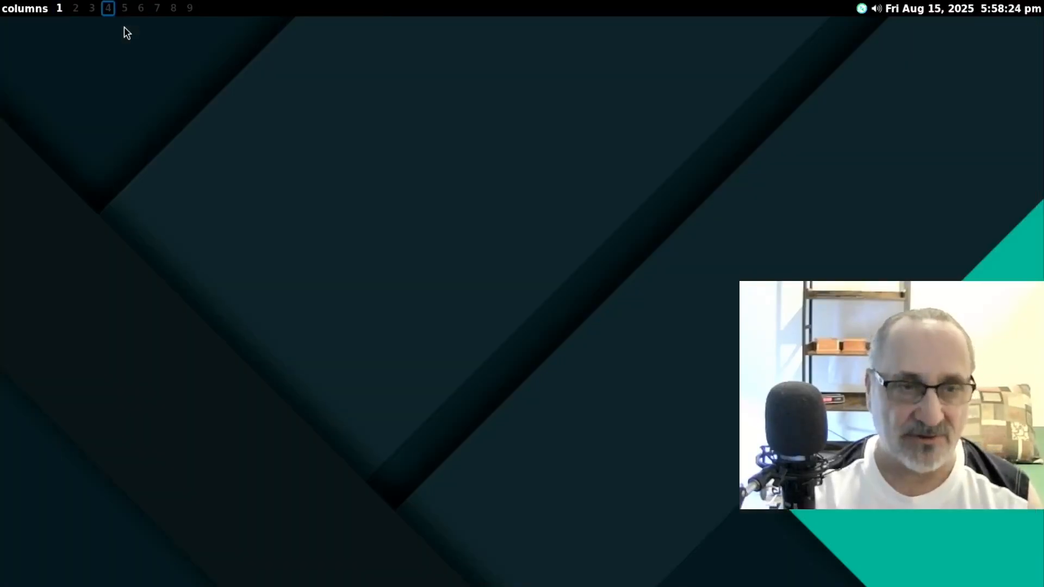
pyautogui.press('super+1')
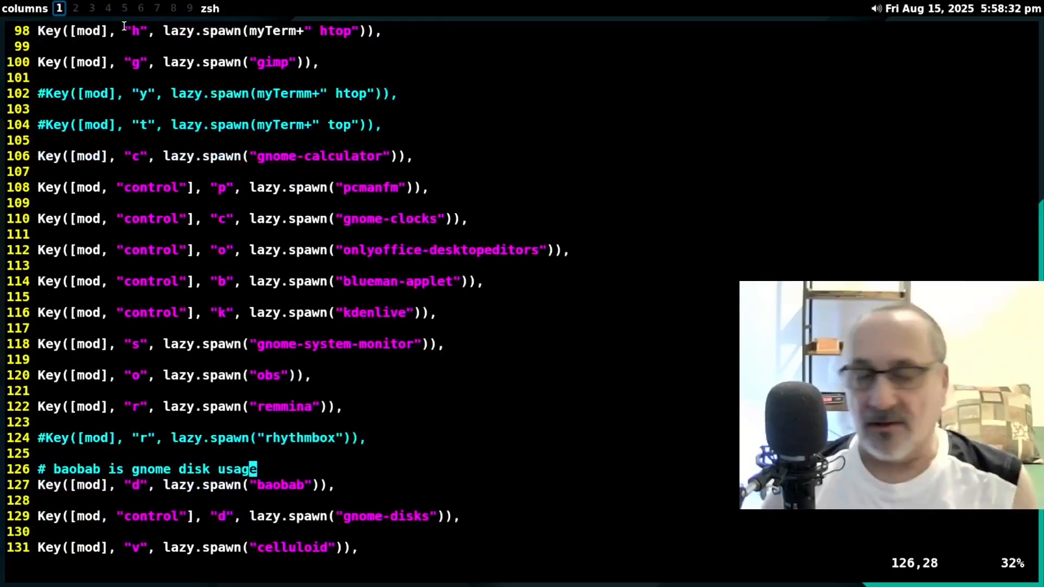
# - Examine the commented-out rhythmbox line and the baobab comment, and go back over the bindings from gimp down to kdenlive
pyautogui.press('k')
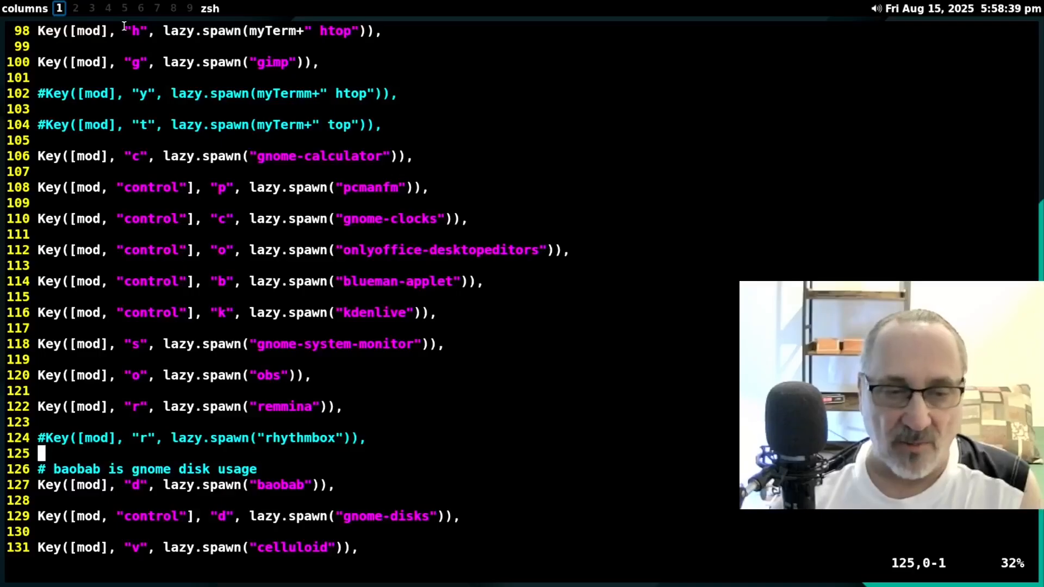
pyautogui.press('j')
pyautogui.press('k')
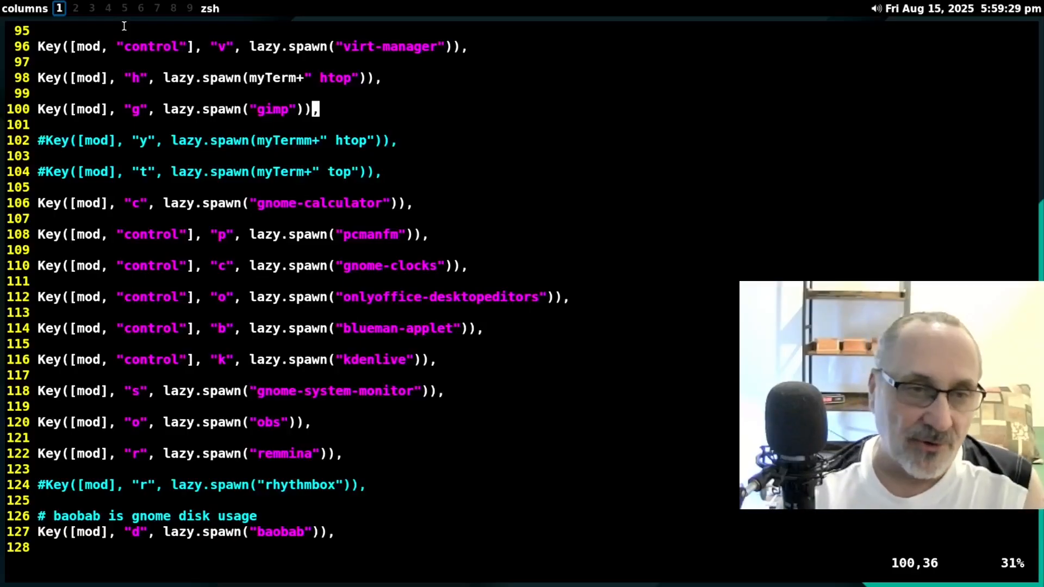
pyautogui.press('j')
pyautogui.press('j')
pyautogui.press('j')
pyautogui.press('j')
pyautogui.press('j')
pyautogui.press('j')
pyautogui.press('j')
pyautogui.press('j')
pyautogui.press('j')
pyautogui.press('j')
pyautogui.press('j')
pyautogui.press('j')
pyautogui.press('j')
pyautogui.press('j')
pyautogui.press('j')
pyautogui.press('j')
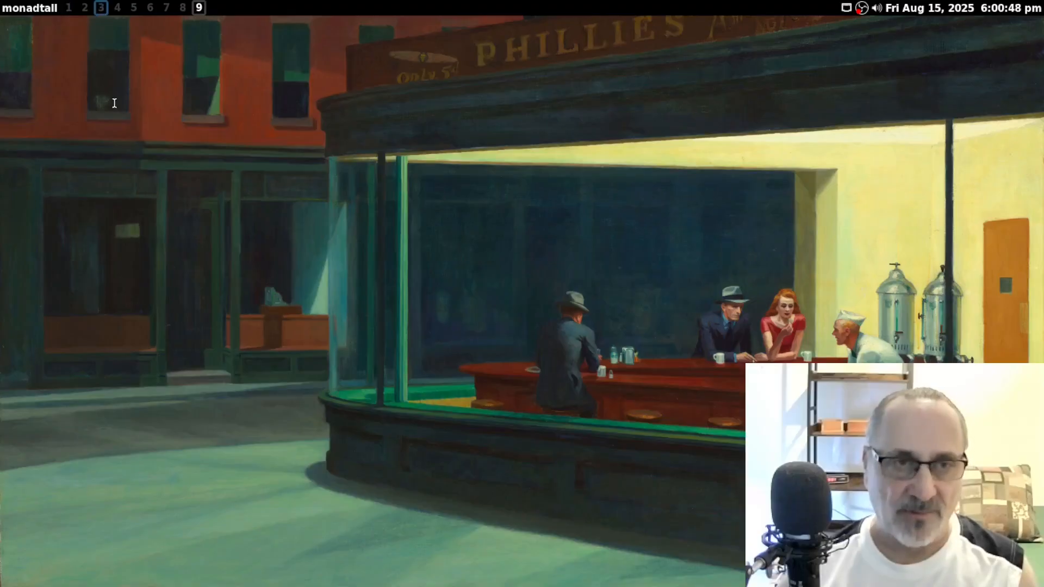
# - Open a terminal on workspace 3 of the dual-monitor machine, run fastfetch and highlight the OS and WM entries
pyautogui.press('super+3')
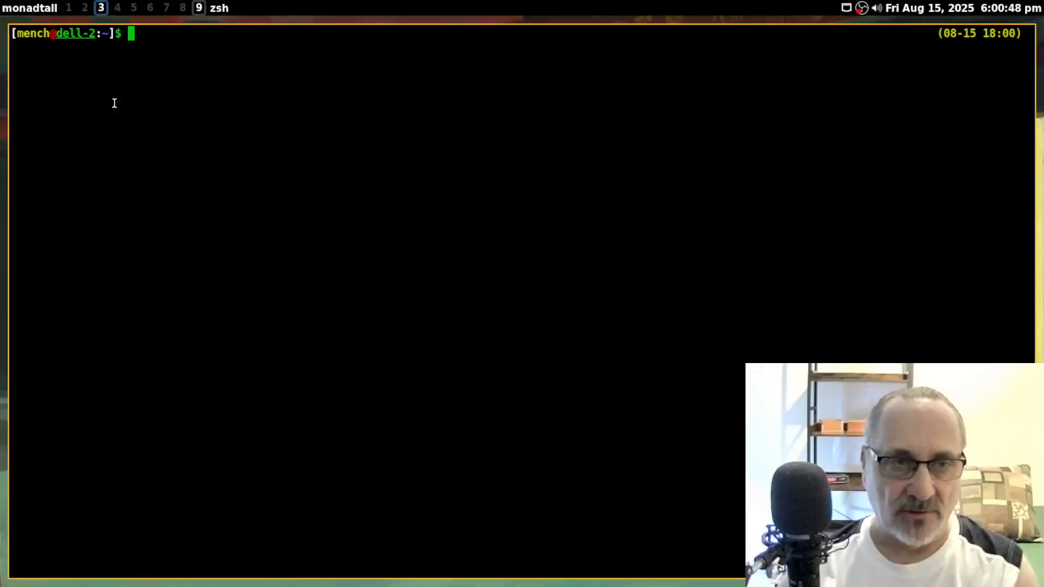
pyautogui.write('fastfetch')
pyautogui.press('Return')
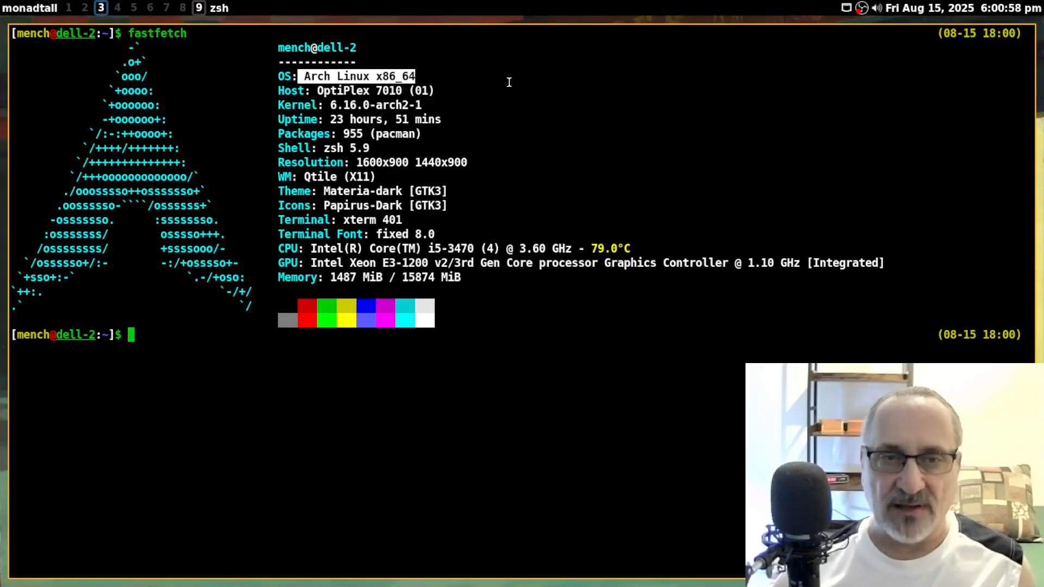
pyautogui.moveTo(317, 90); pyautogui.dragTo(416, 89)
pyautogui.moveTo(298, 176); pyautogui.dragTo(368, 177)
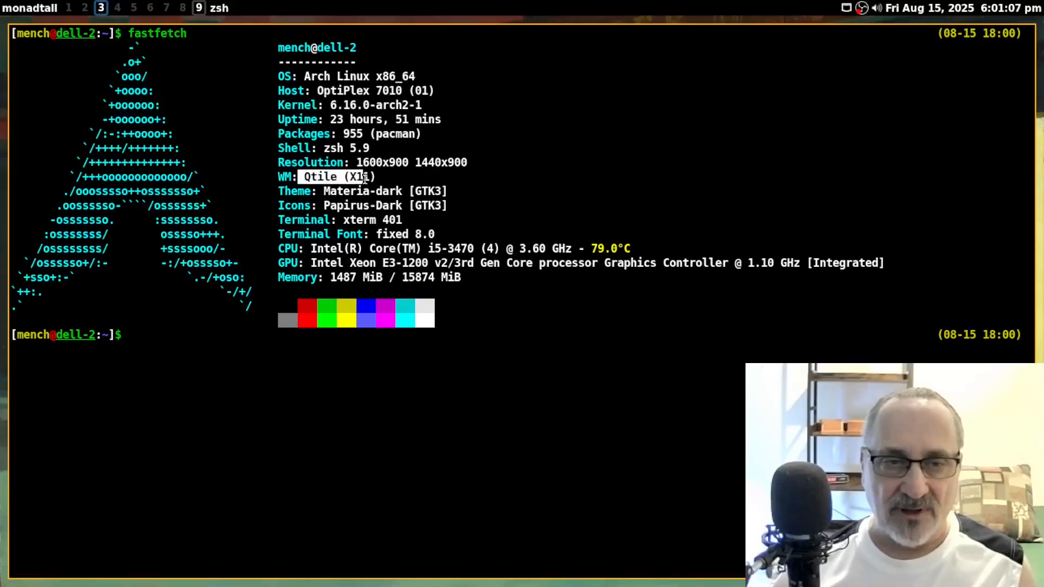
pyautogui.moveTo(369, 176); pyautogui.dragTo(343, 176)
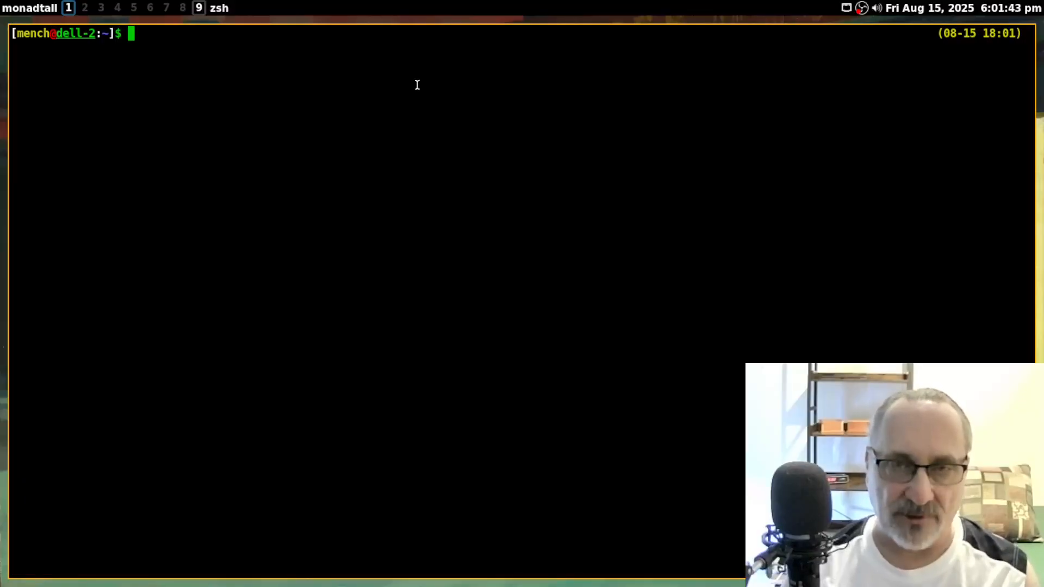
# - Open this machine's Qtile config from the workspace 1 terminal with the qtileconfig command
pyautogui.write('qtileconfig')
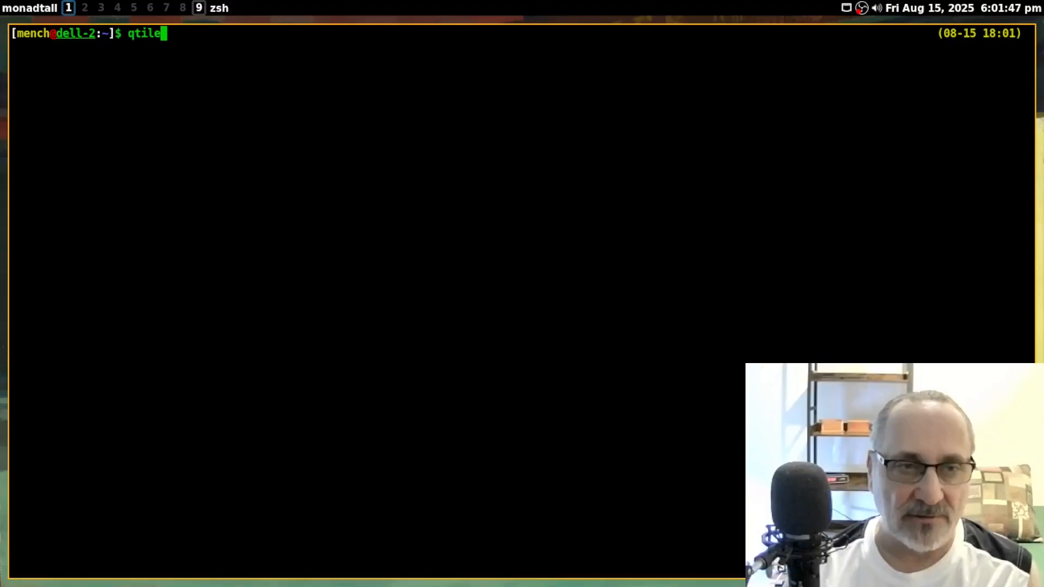
pyautogui.press('Return')
pyautogui.scroll(4, 416, 85)
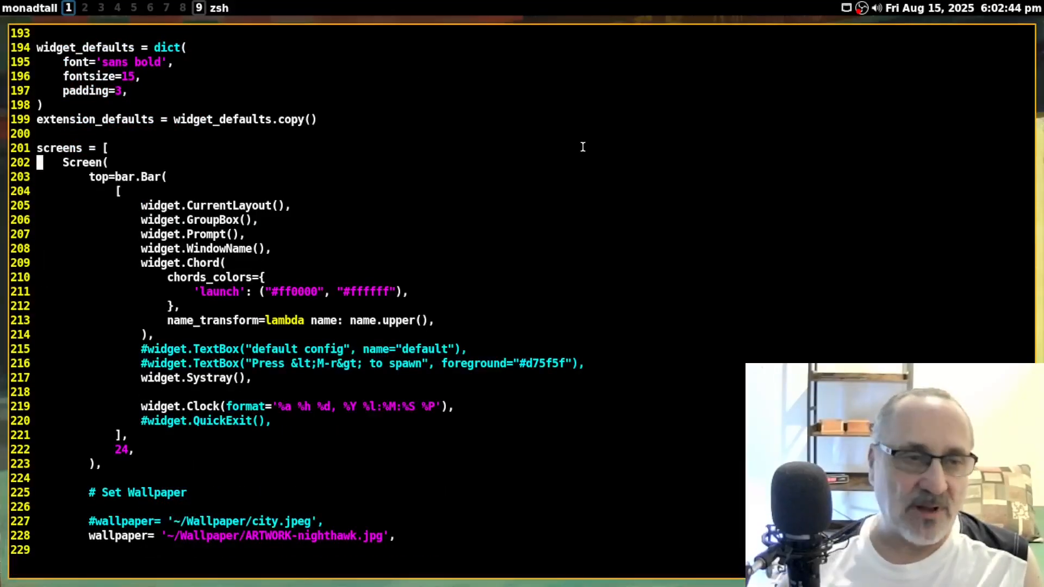
# - Examine the first Screen block's bar widgets and wallpaper settings, checking the wallpaper itself on empty workspace 4
pyautogui.press('j')
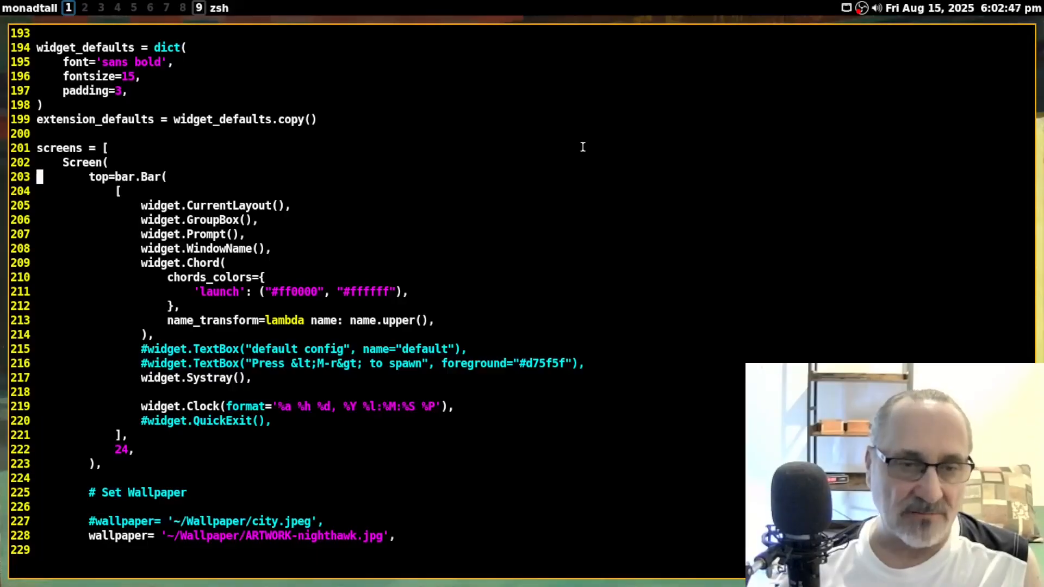
pyautogui.press('j')
pyautogui.press('j')
pyautogui.press('j')
pyautogui.press('j')
pyautogui.press('j')
pyautogui.press('j')
pyautogui.press('j')
pyautogui.press('j')
pyautogui.press('j')
pyautogui.press('j')
pyautogui.press('j')
pyautogui.press('j')
pyautogui.press('j')
pyautogui.press('j')
pyautogui.press('j')
pyautogui.press('j')
pyautogui.press('j')
pyautogui.press('j')
pyautogui.press('j')
pyautogui.press('j')
pyautogui.press('j')
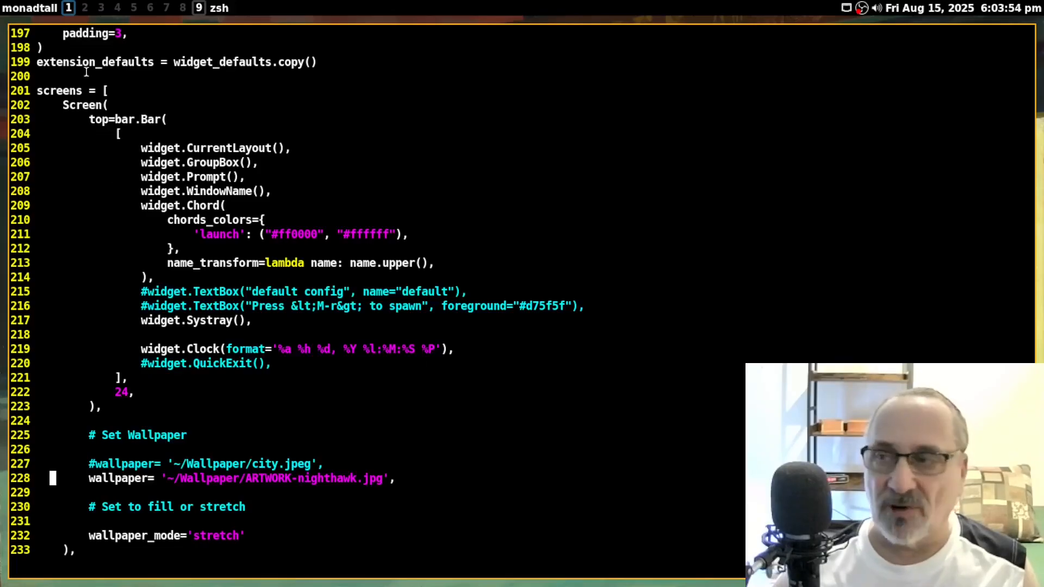
pyautogui.click(117, 7)
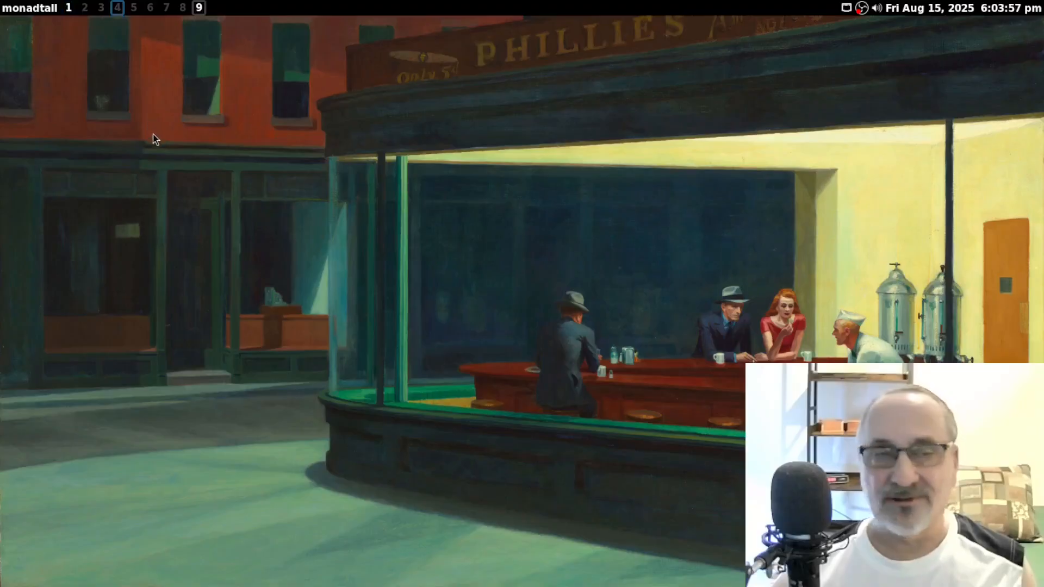
pyautogui.press('super+1')
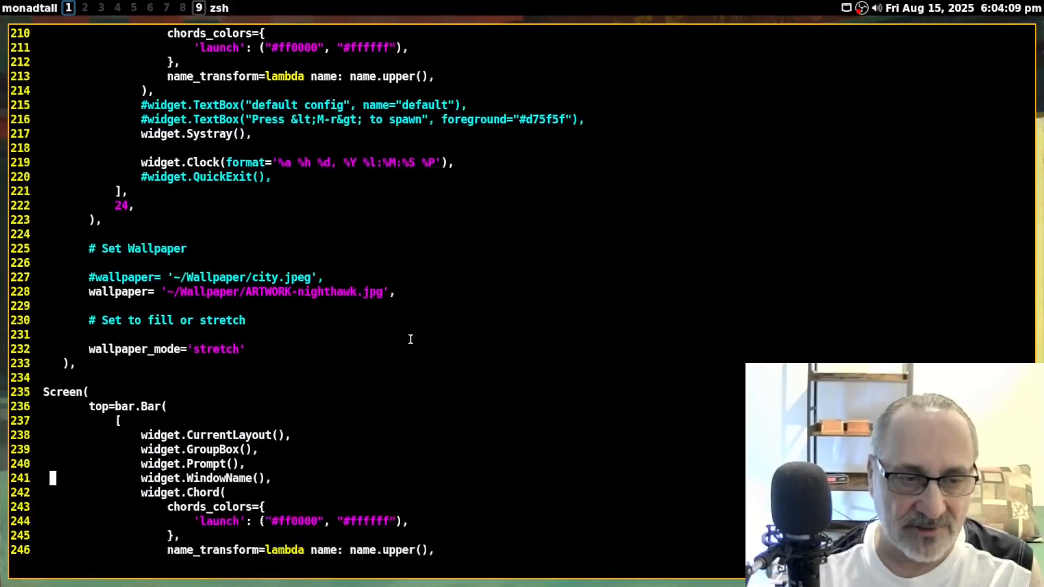
# - Examine the second Screen block and its bar widgets down to the Clock widget
pyautogui.press('j')
pyautogui.press('j')
pyautogui.press('j')
pyautogui.press('j')
pyautogui.press('j')
pyautogui.press('j')
pyautogui.press('j')
pyautogui.press('j')
pyautogui.press('j')
pyautogui.press('j')
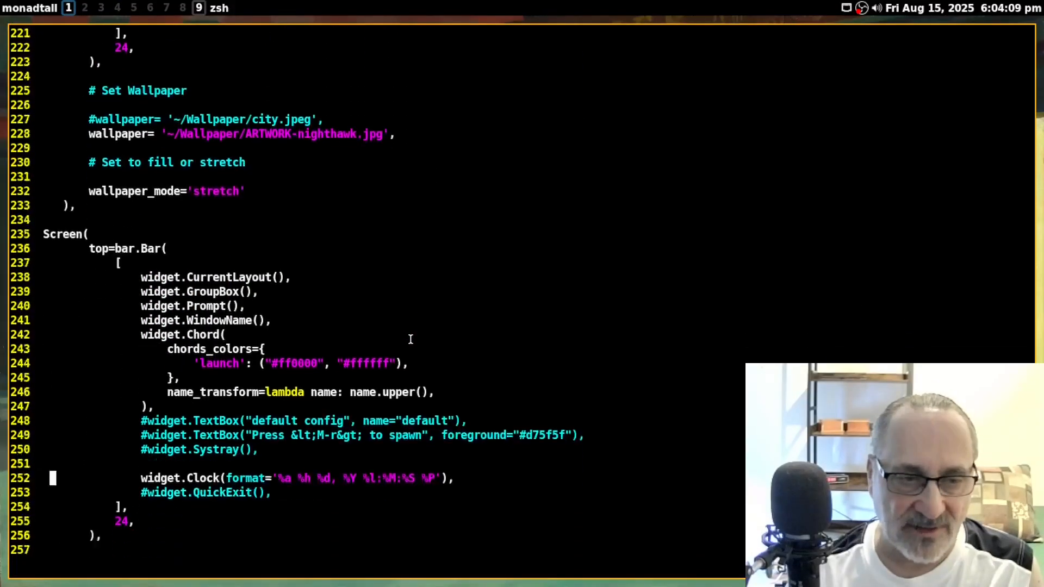
# - Insert blank lines above the screens list and add the comment "# Monitor 1" there
pyautogui.press('k')
pyautogui.press('k')
pyautogui.press('k')
pyautogui.press('k')
pyautogui.press('k')
pyautogui.press('k')
pyautogui.press('k')
pyautogui.press('k')
pyautogui.press('k')
pyautogui.press('k')
pyautogui.press('k')
pyautogui.press('k')
pyautogui.press('k')
pyautogui.press('k')
pyautogui.press('k')
pyautogui.press('k')
pyautogui.press('k')
pyautogui.press('k')
pyautogui.press('k')
pyautogui.press('k')
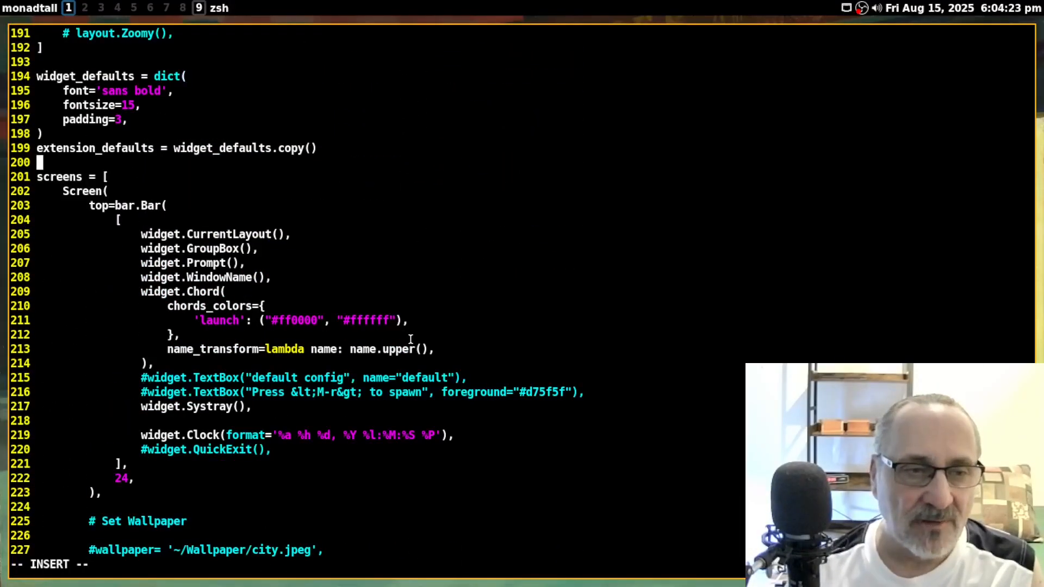
pyautogui.press('Return')
pyautogui.press('Return')
pyautogui.press('Return')
pyautogui.press('Up')
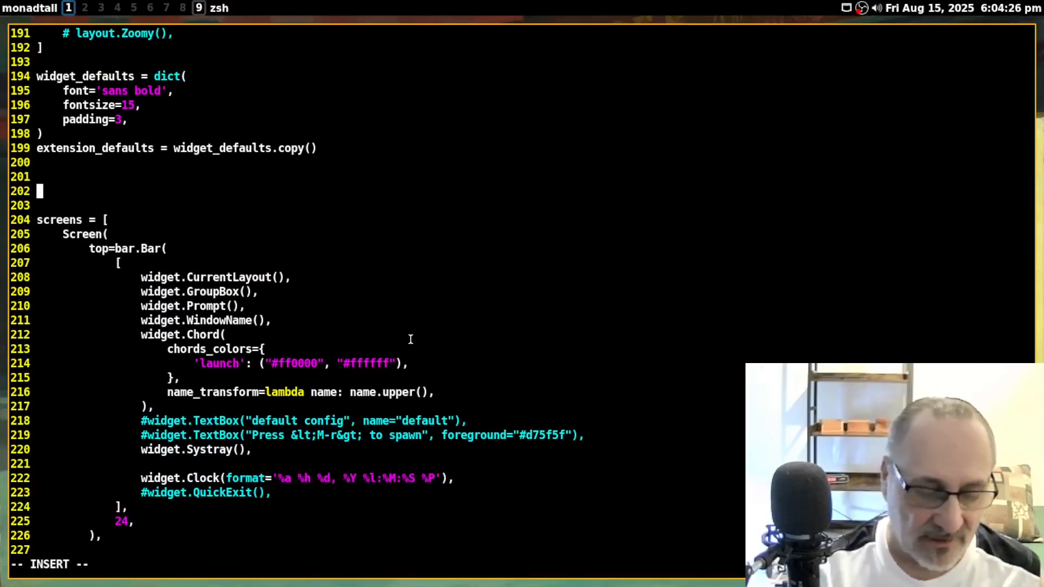
pyautogui.write('#')
pyautogui.write('Monitor')
pyautogui.write(' 1')
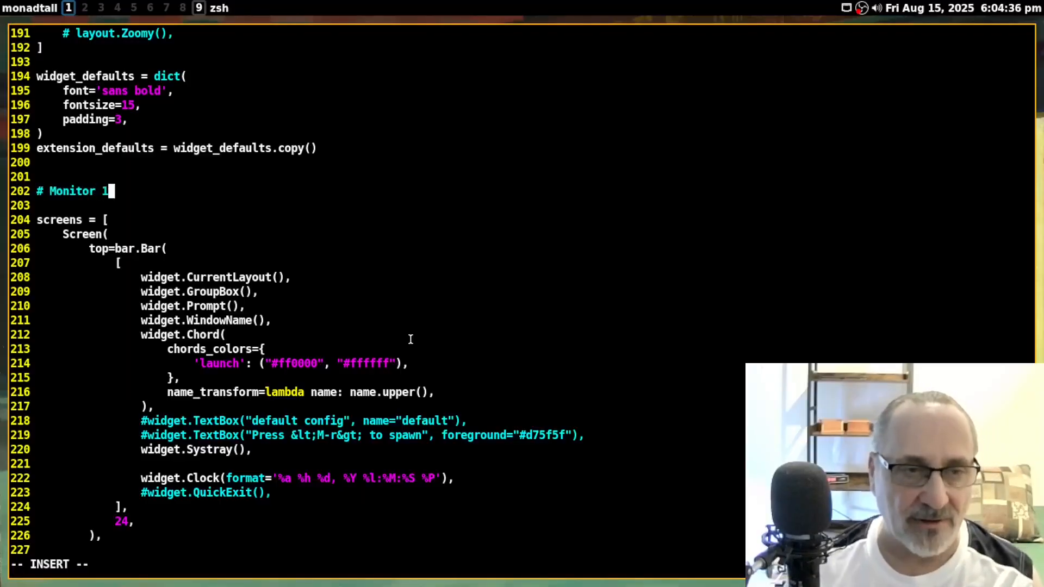
pyautogui.press('Escape')
# - Add the comment "# Monitor 2" with blank lines around it above the second Screen block and save the config
pyautogui.press('j')
pyautogui.press('j')
pyautogui.press('j')
pyautogui.press('j')
pyautogui.press('j')
pyautogui.press('j')
pyautogui.press('j')
pyautogui.press('j')
pyautogui.press('j')
pyautogui.press('j')
pyautogui.press('j')
pyautogui.press('j')
pyautogui.press('j')
pyautogui.press('j')
pyautogui.press('j')
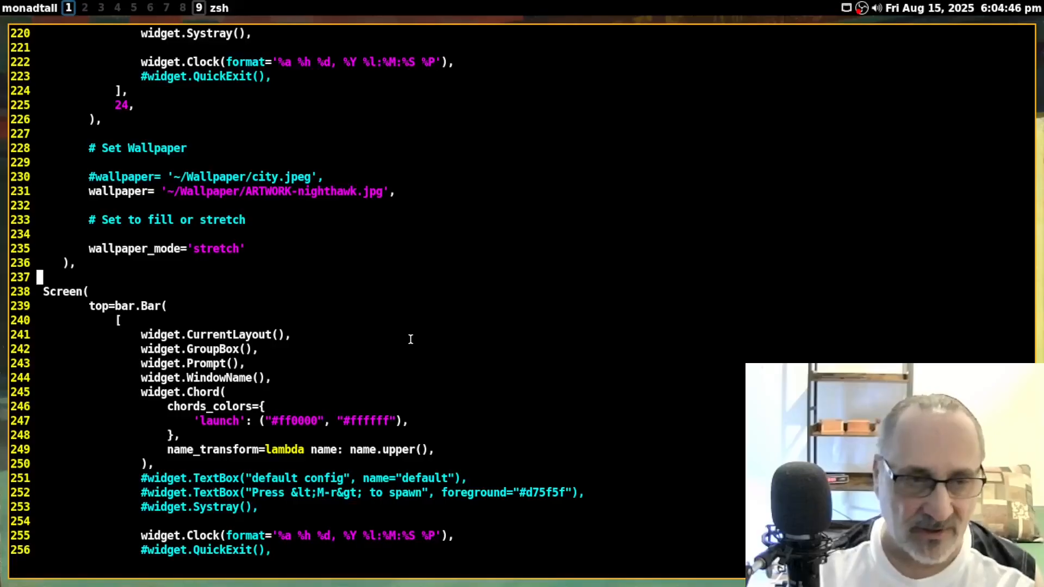
pyautogui.press('i')
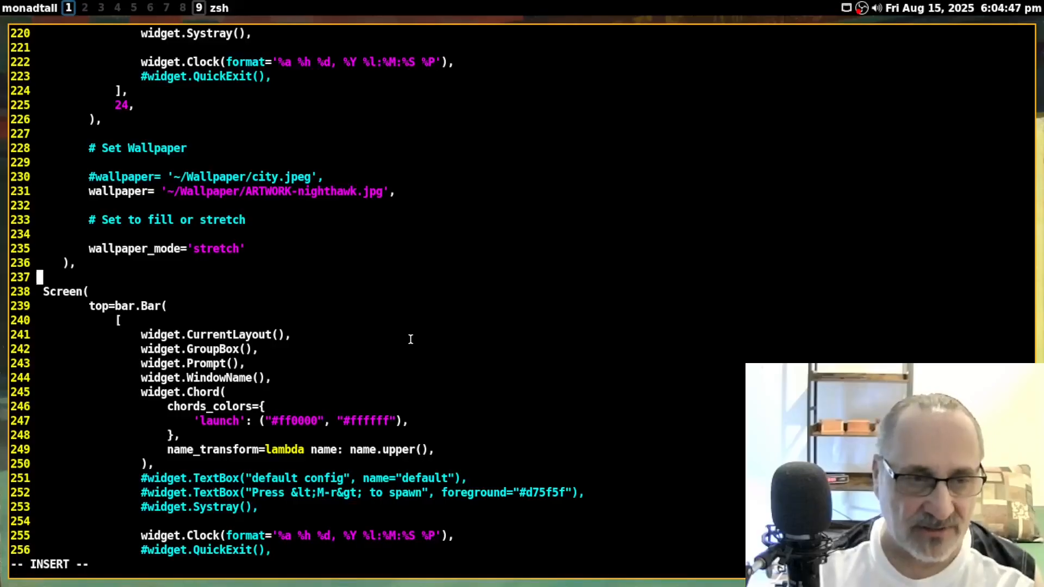
pyautogui.press('Return')
pyautogui.press('Return')
pyautogui.press('Return')
pyautogui.press('Up')
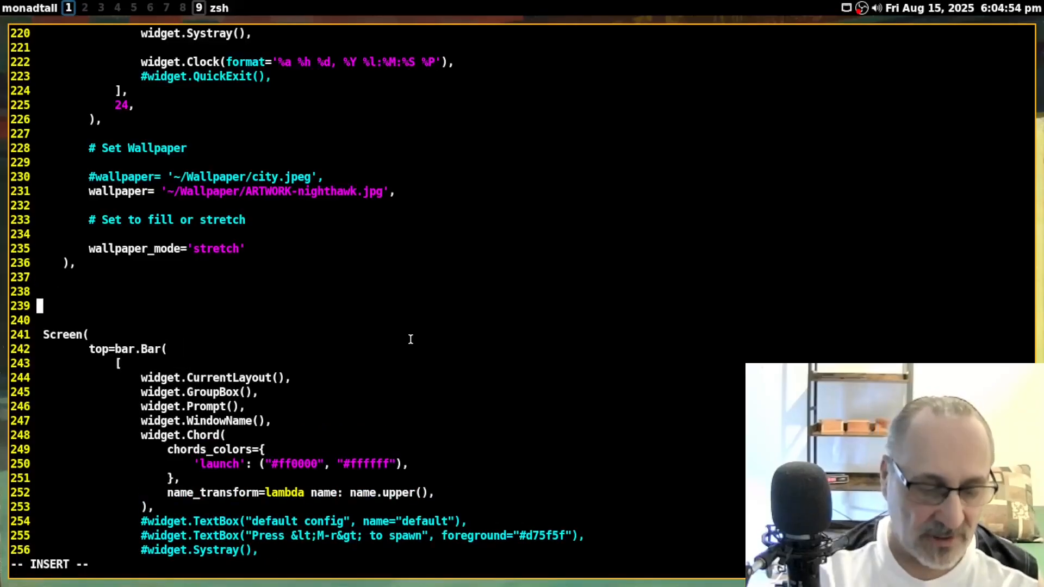
pyautogui.write('# ')
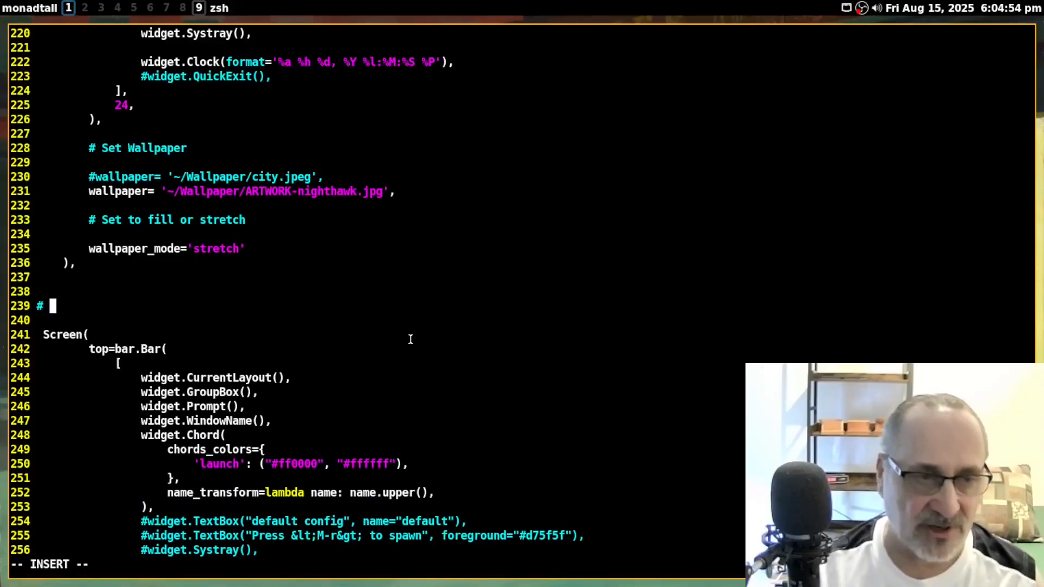
pyautogui.write('Monitor 2')
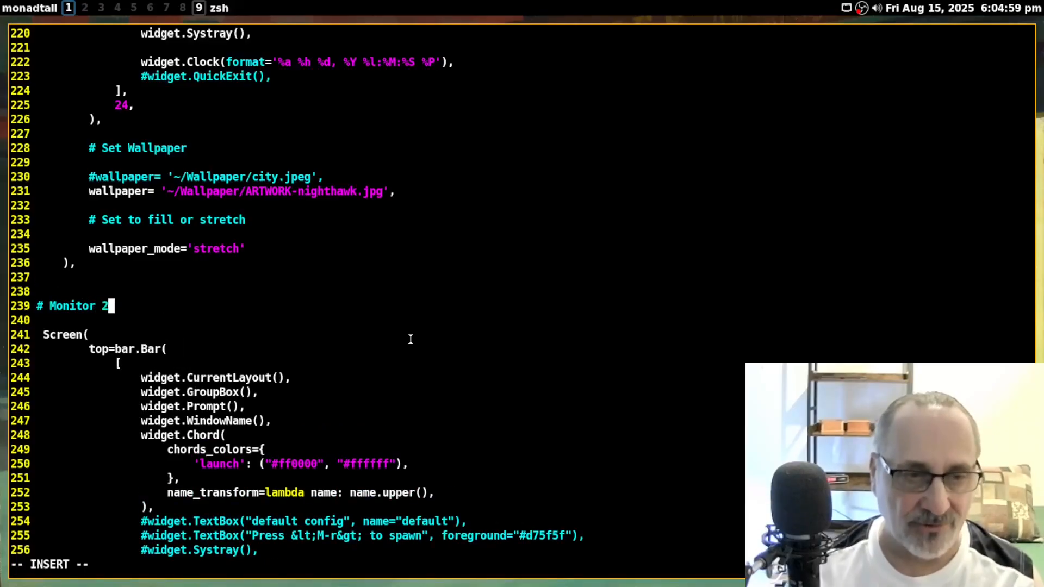
pyautogui.press('Escape')
pyautogui.write('j:w')
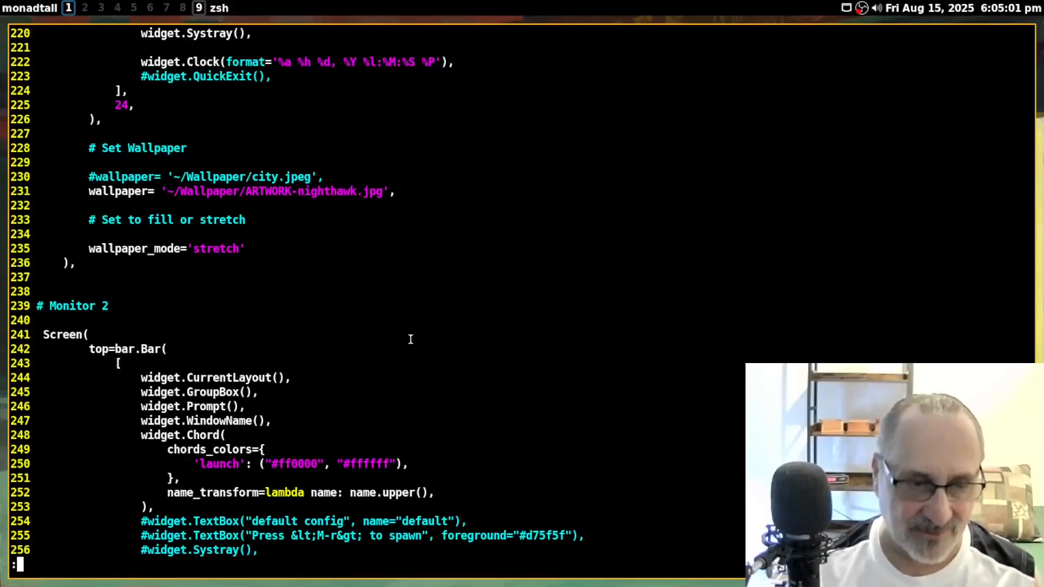
pyautogui.press('Return')
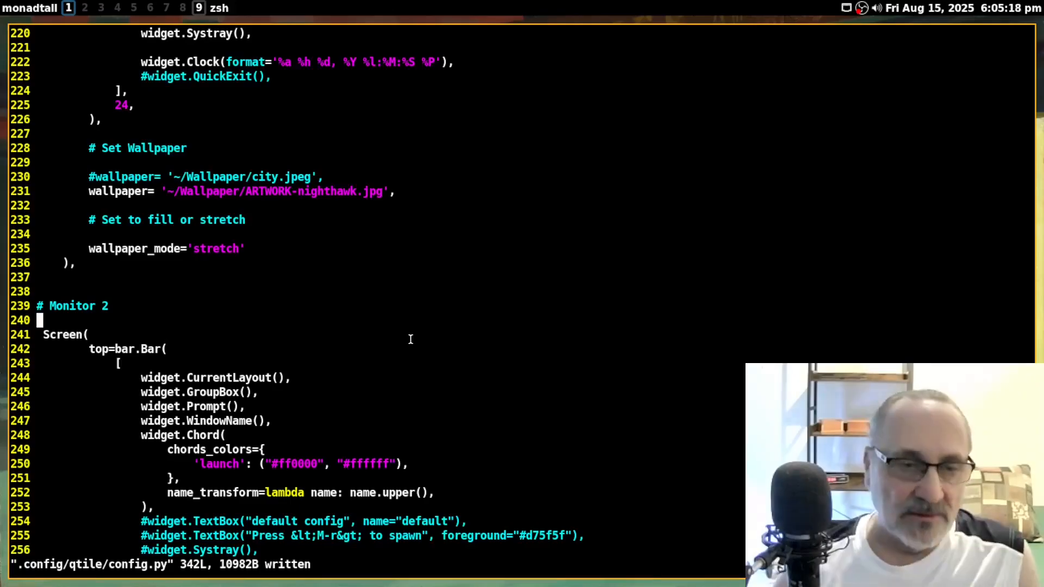
# - Examine the first Screen block's wallpaper setting in the Qtile config
pyautogui.press('k')
pyautogui.press('k')
pyautogui.press('k')
pyautogui.press('k')
pyautogui.press('k')
pyautogui.press('k')
pyautogui.press('k')
pyautogui.press('k')
pyautogui.press('k')
pyautogui.press('0')
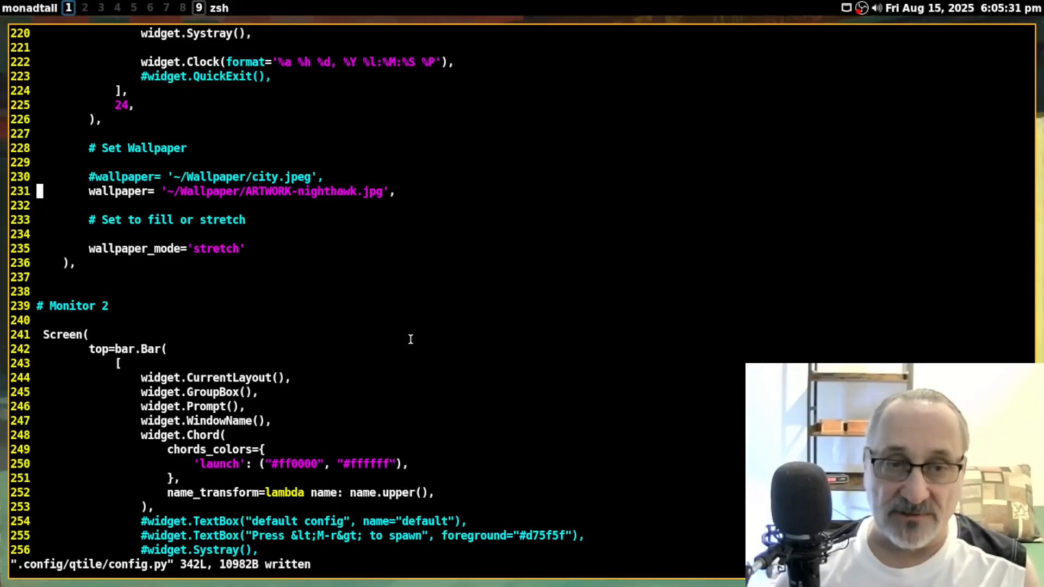
# - Examine the second Screen block's bar widgets and its own wallpaper setting
pyautogui.press('j')
pyautogui.press('j')
pyautogui.press('j')
pyautogui.press('j')
pyautogui.press('j')
pyautogui.press('j')
pyautogui.press('j')
pyautogui.press('j')
pyautogui.press('j')
pyautogui.press('j')
pyautogui.press('j')
pyautogui.press('j')
pyautogui.press('j')
pyautogui.press('j')
pyautogui.press('j')
pyautogui.press('j')
pyautogui.press('j')
pyautogui.press('j')
pyautogui.press('j')
pyautogui.press('j')
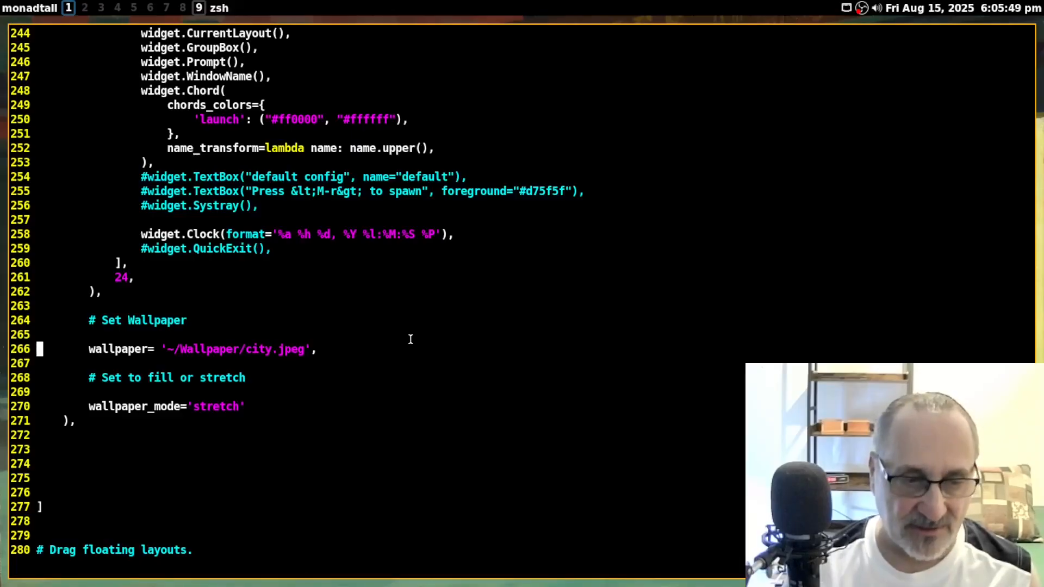
# - Save the Qtile config, quit the editor and close the terminal
pyautogui.write(':wq')
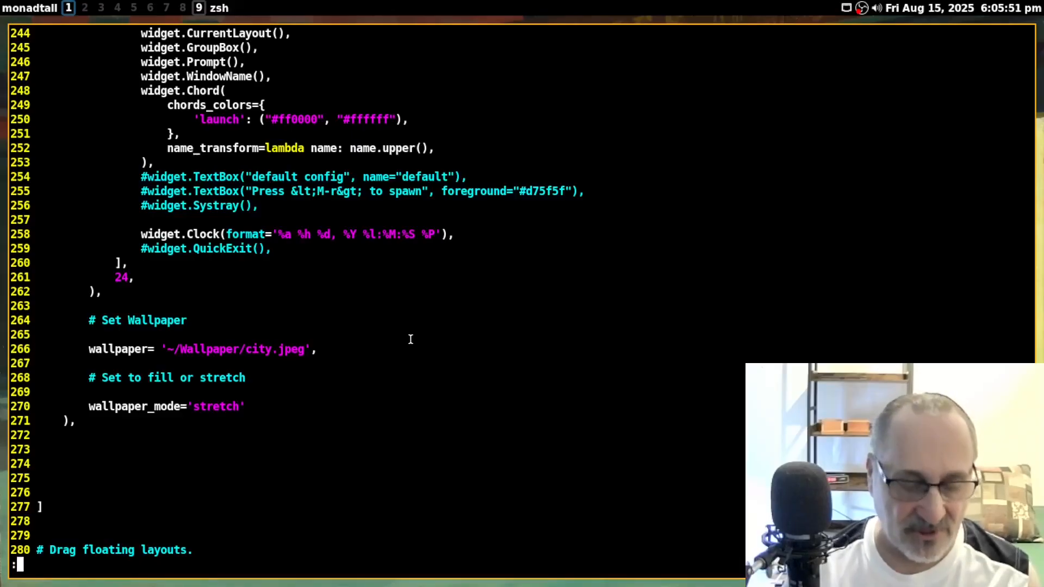
pyautogui.press('Return')
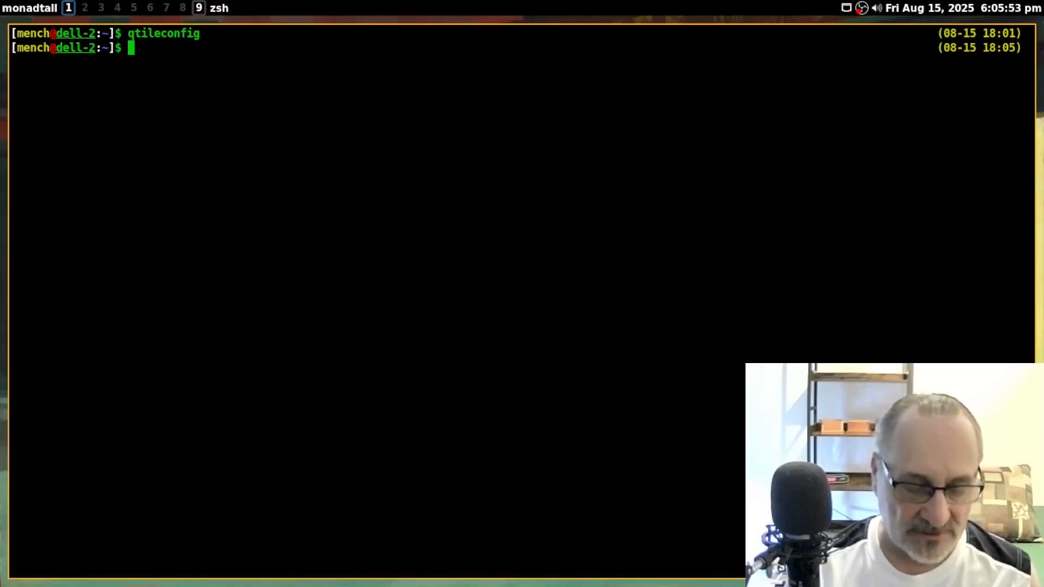
pyautogui.hotkey('ctrl', 'd')
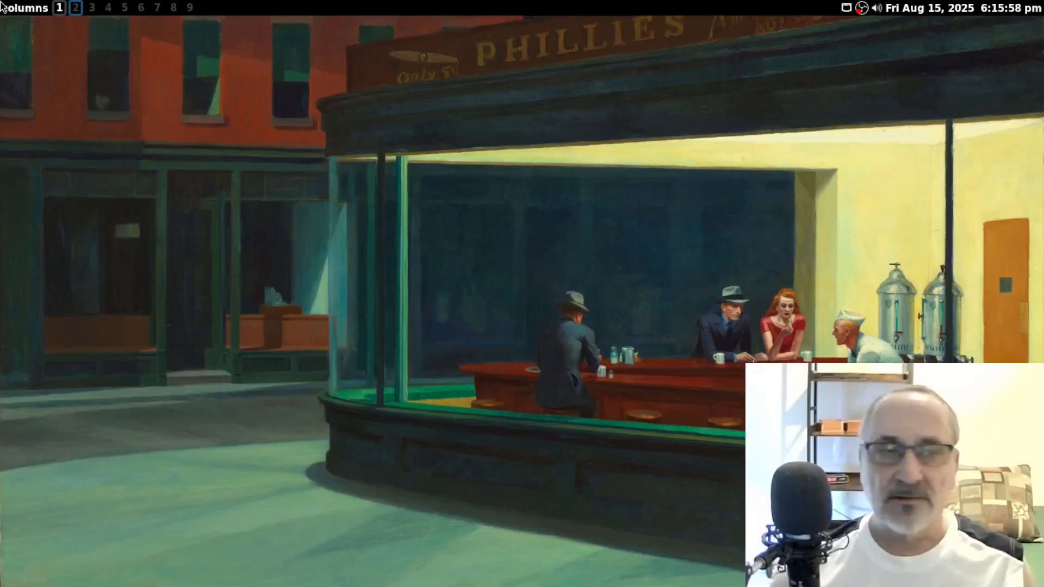
# - Switch to workspace 5 and open three terminals to demonstrate the columns layout
pyautogui.click(127, 10)
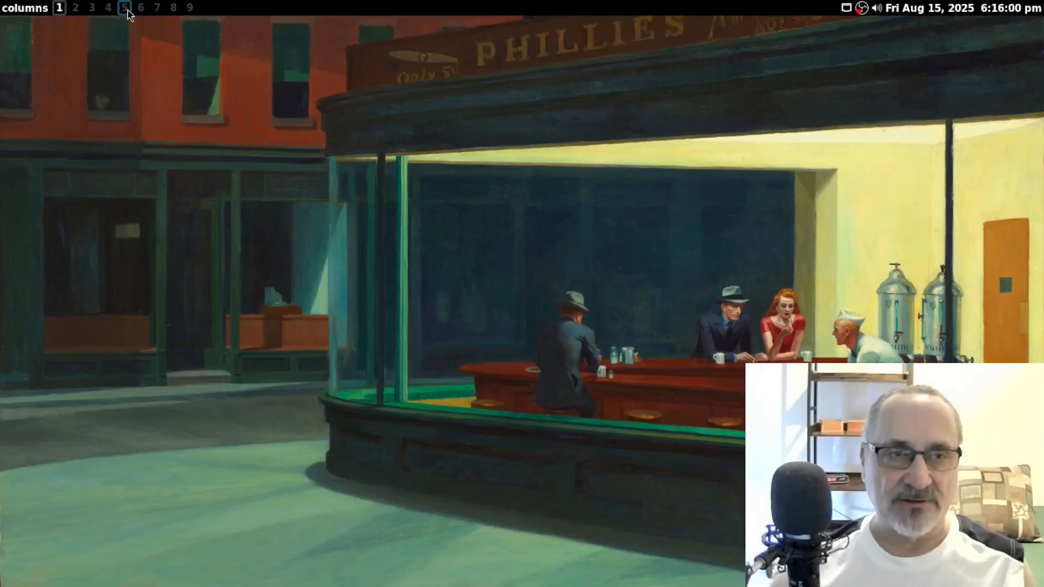
pyautogui.press('super+Return')
pyautogui.press('super+Return')
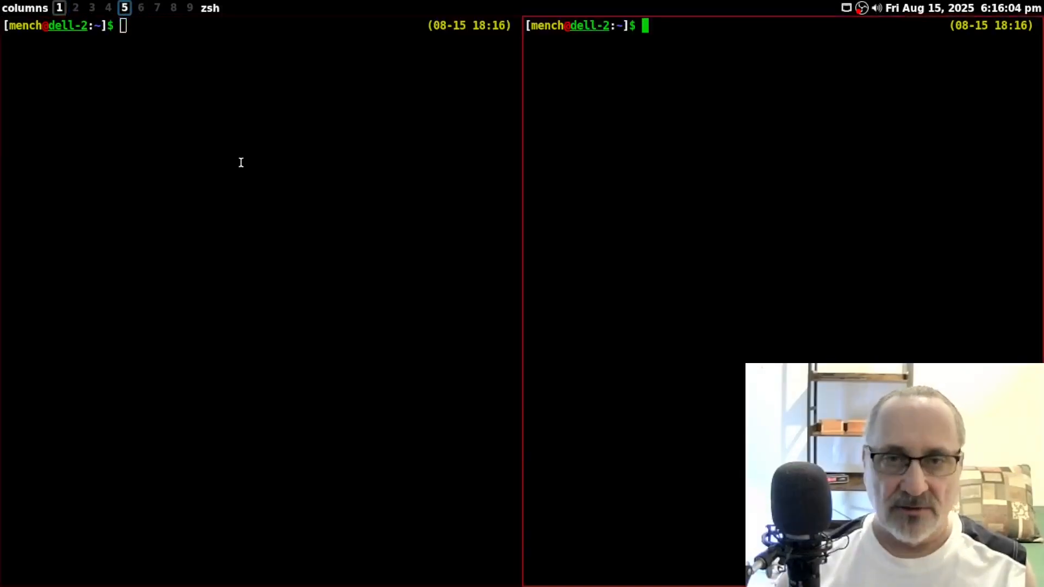
pyautogui.press('super+Return')
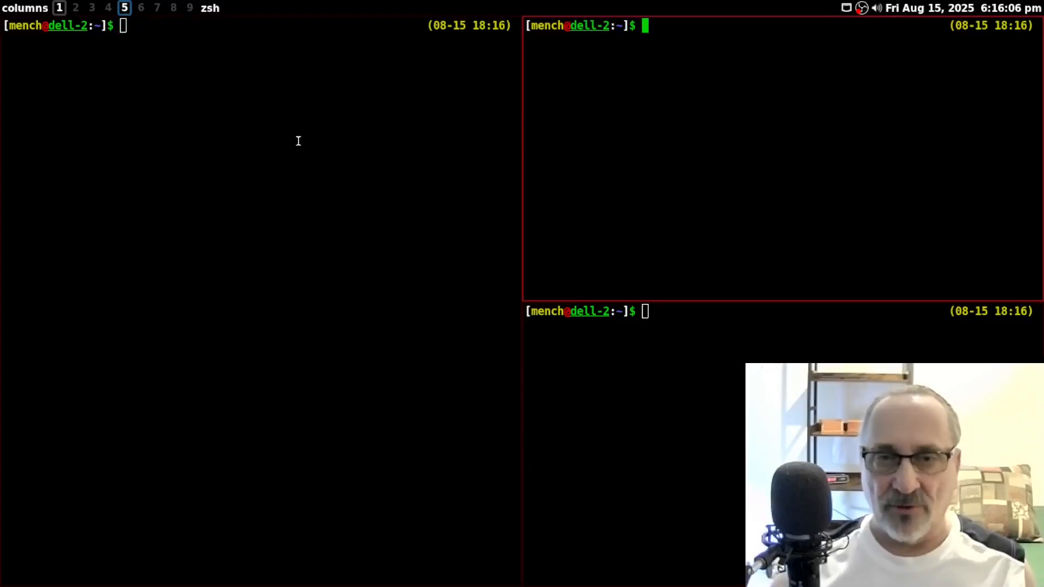
# - Focus the full-height terminal and cycle workspace 5's layout to max and back to columns
pyautogui.click(512, 144)
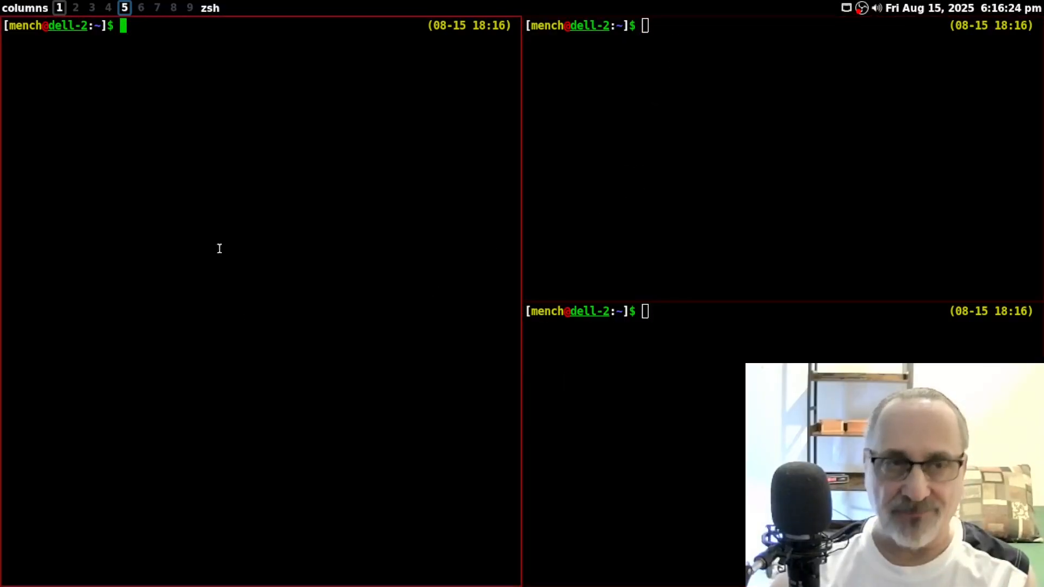
pyautogui.click(36, 10)
pyautogui.click(18, 10)
pyautogui.click(18, 10)
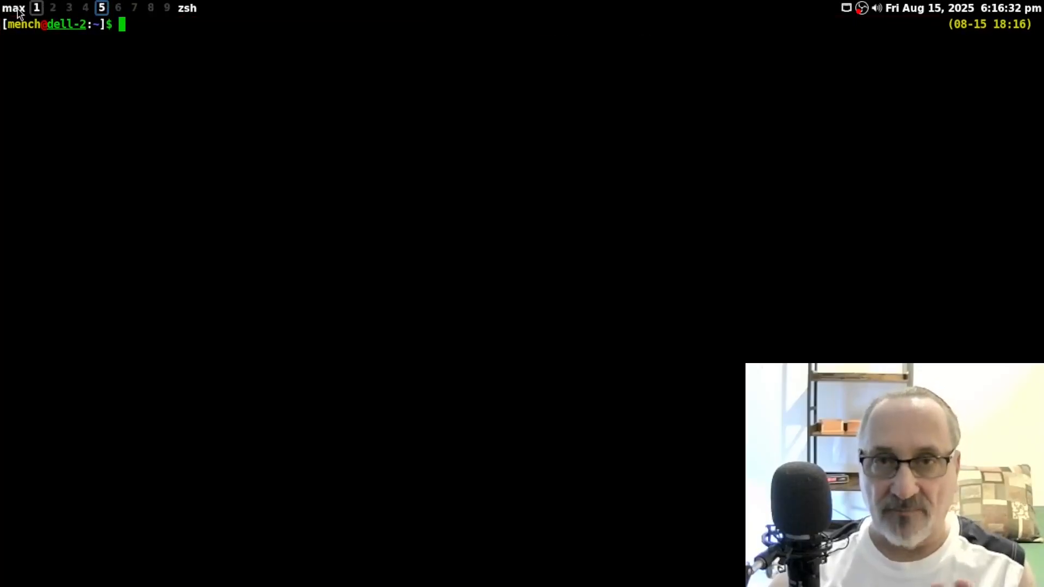
pyautogui.click(18, 9)
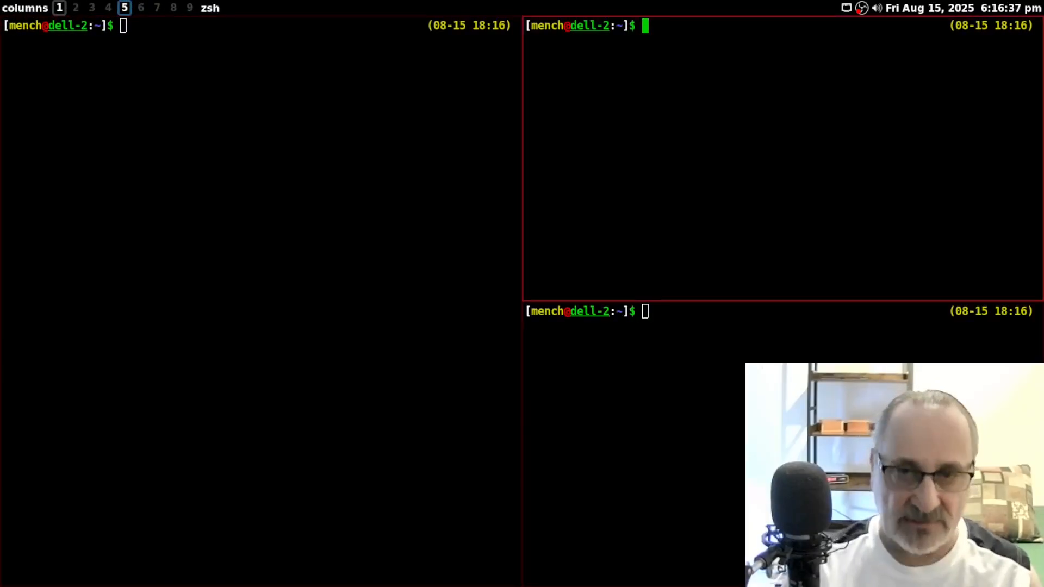
# - Close all three terminals on workspace 5
pyautogui.press('super+w')
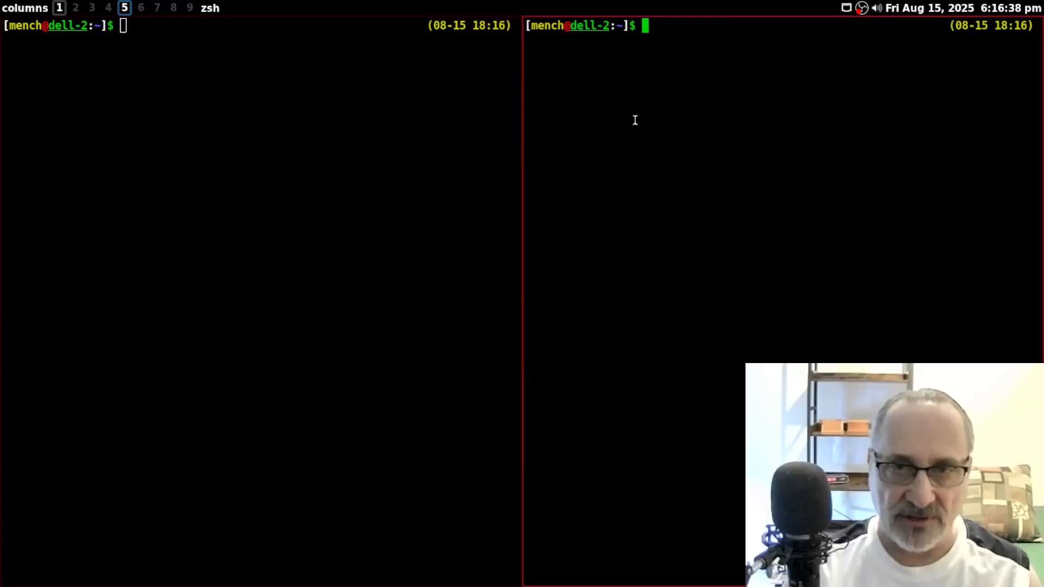
pyautogui.press('super+w')
pyautogui.press('super+w')
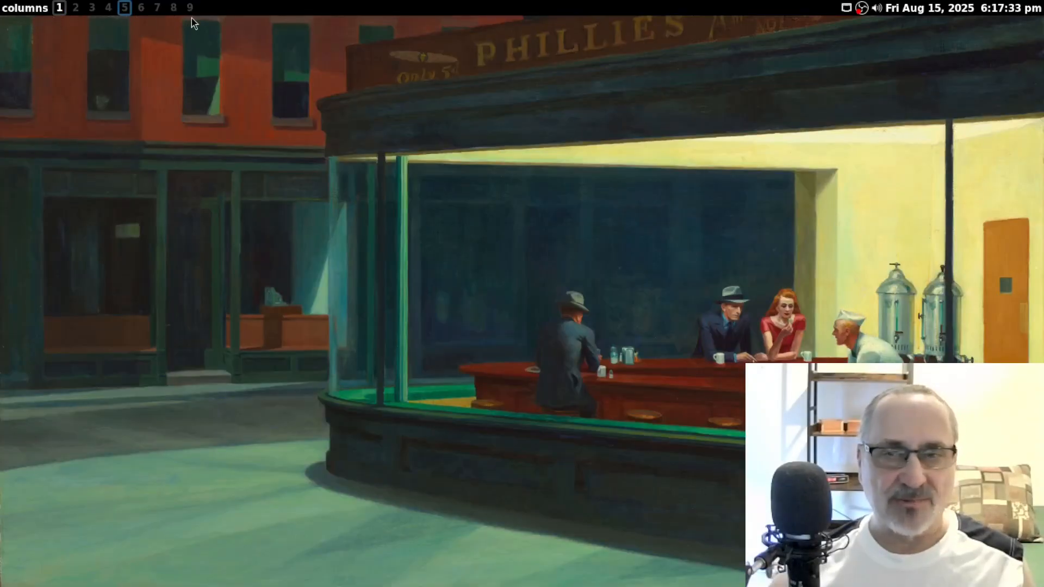
# - Show the system tray's volume slider and dismiss it
pyautogui.click(877, 8)
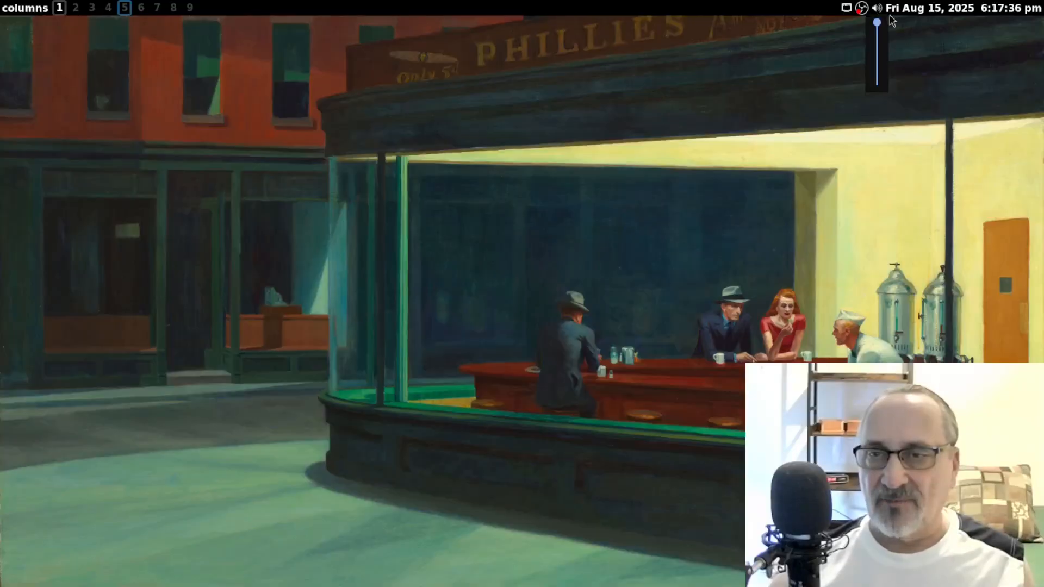
pyautogui.click(945, 26)
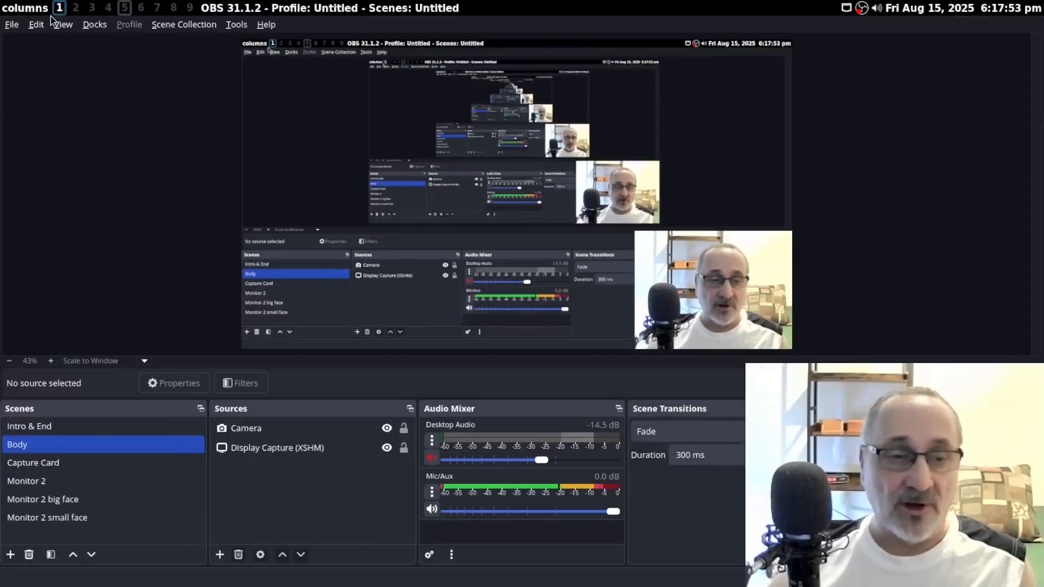
# - Switch the OBS scene to Monitor 2 big face from workspace 1
pyautogui.click(70, 481)
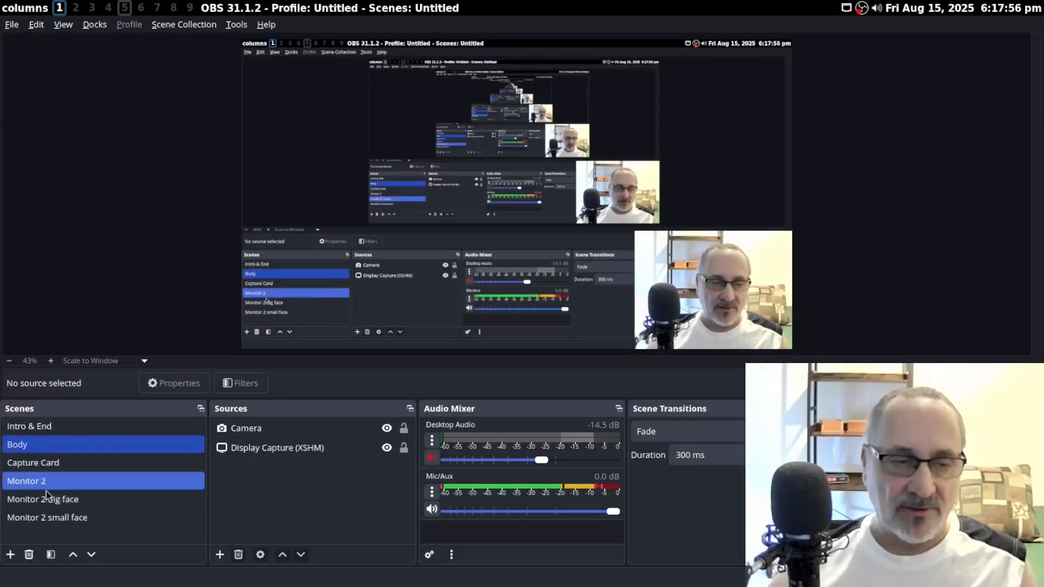
pyautogui.click(76, 499)
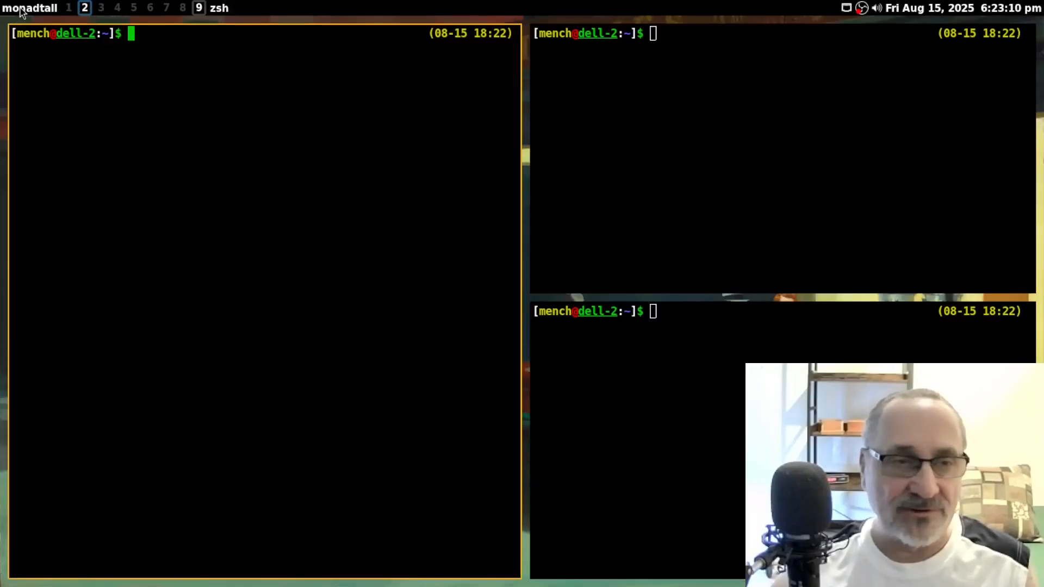
# - Cycle workspace 2's layout through max and monadwide back to monadtall, and close its terminals
pyautogui.click(18, 10)
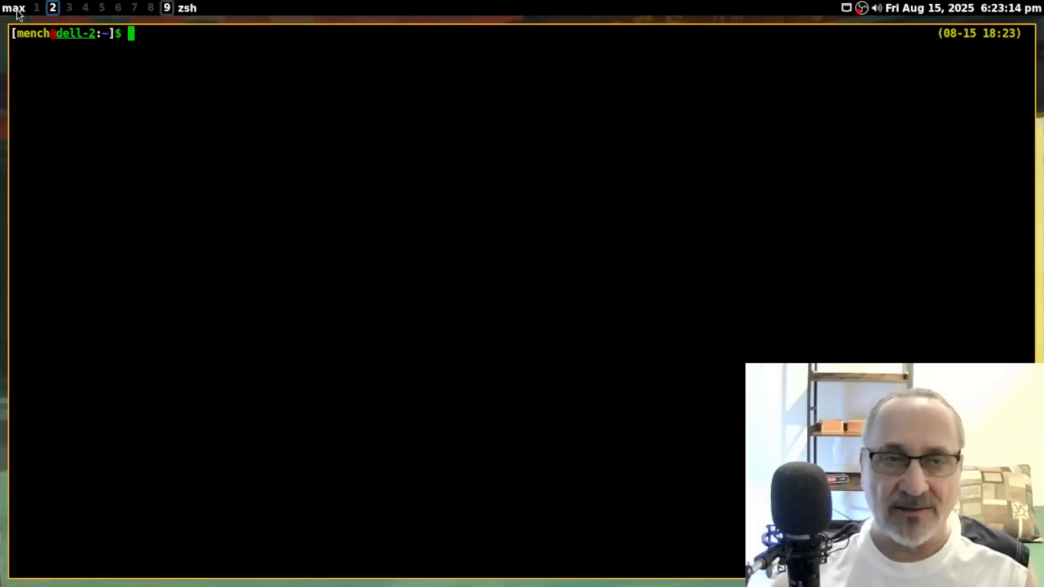
pyautogui.click(18, 11)
pyautogui.click(18, 10)
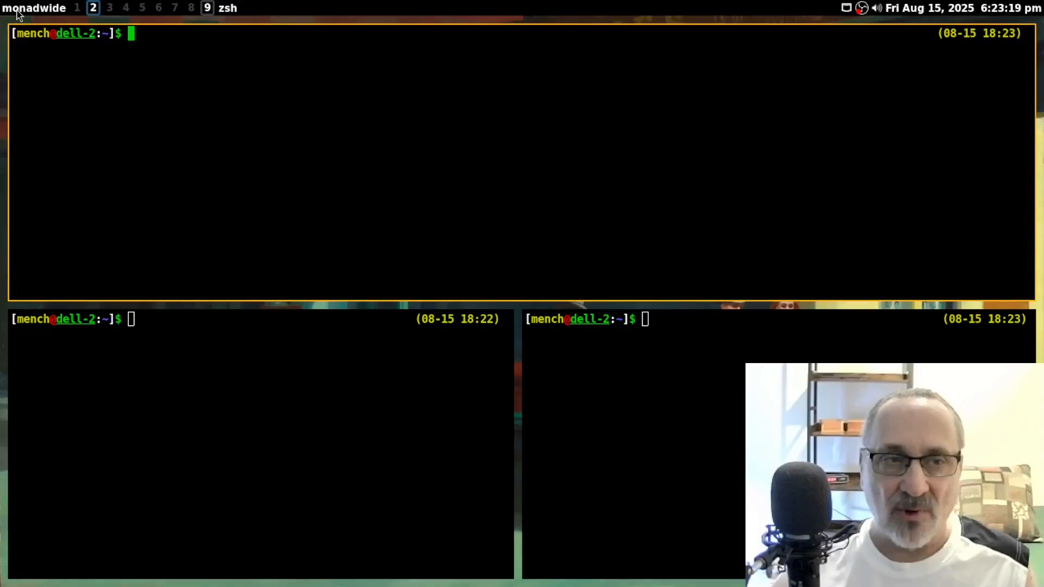
pyautogui.click(18, 10)
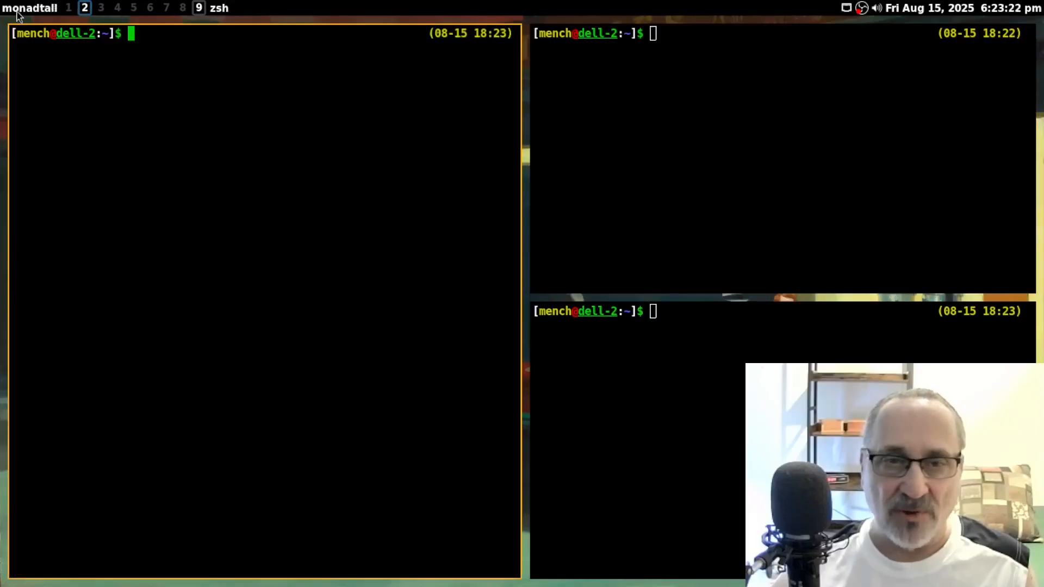
pyautogui.press('super+w')
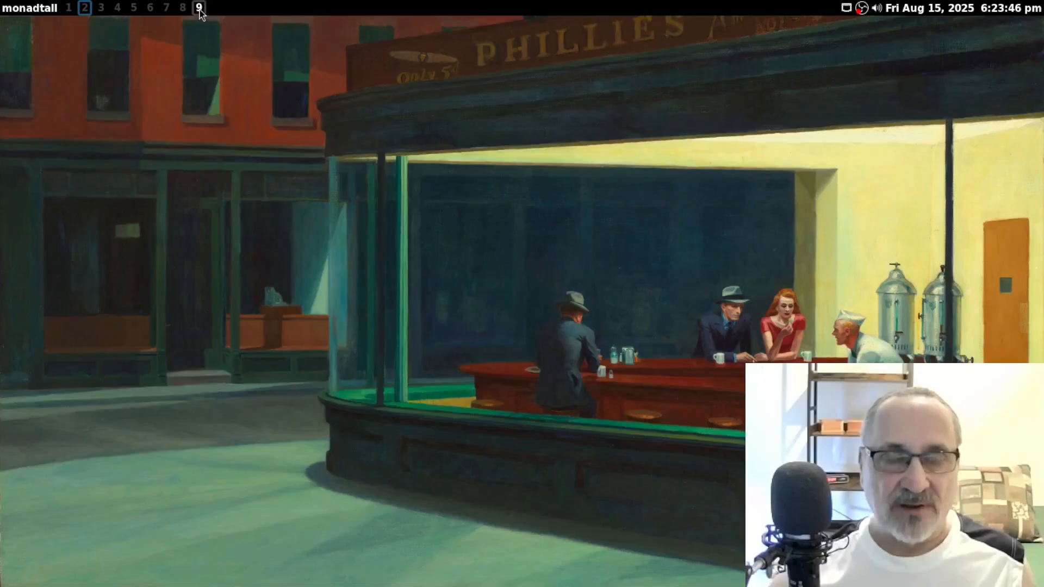
# - Go to workspace 9 and switch the OBS scene to Monitor 2 small face
pyautogui.click(199, 8)
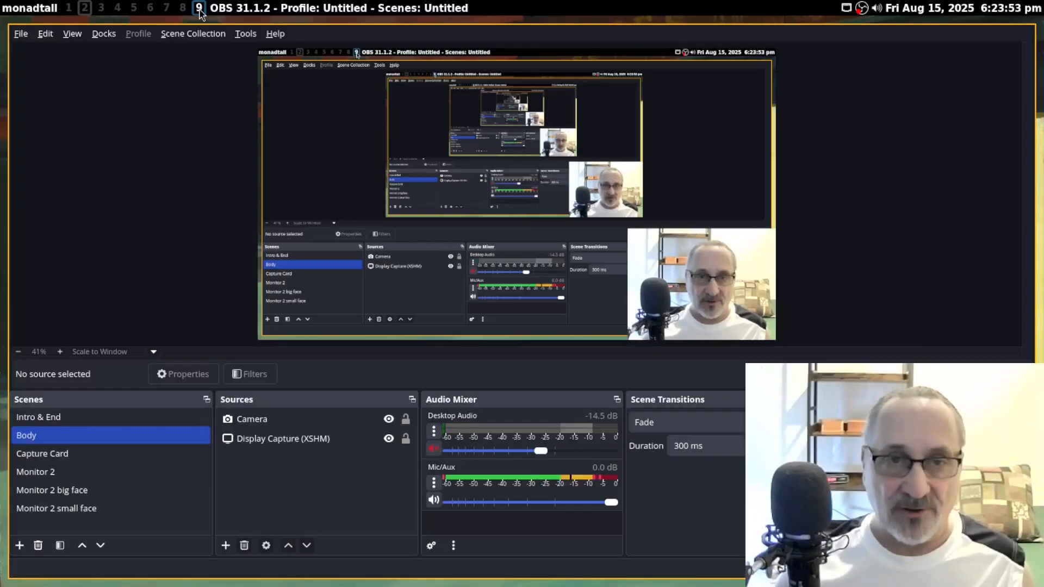
pyautogui.click(100, 509)
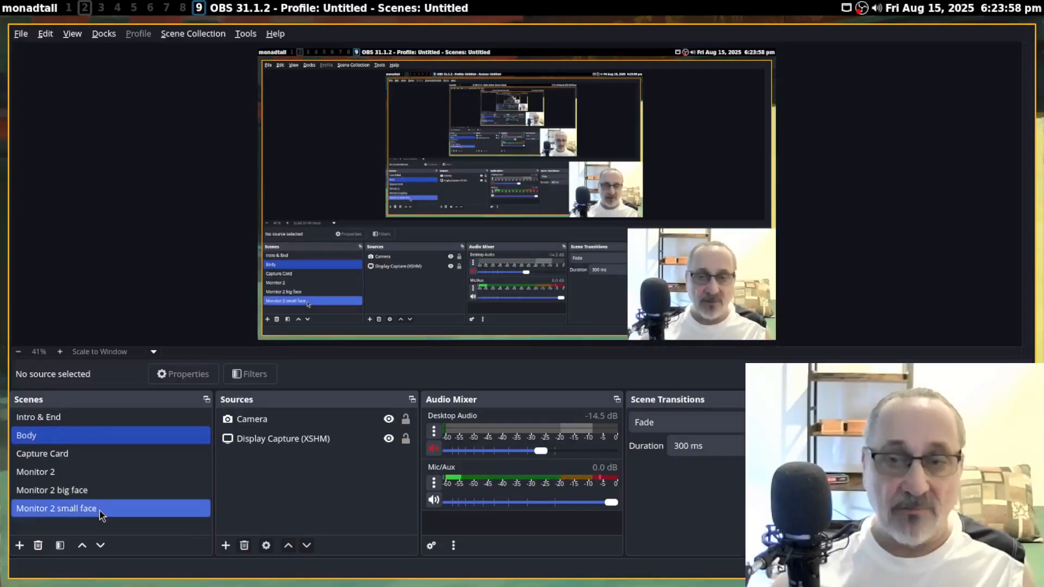